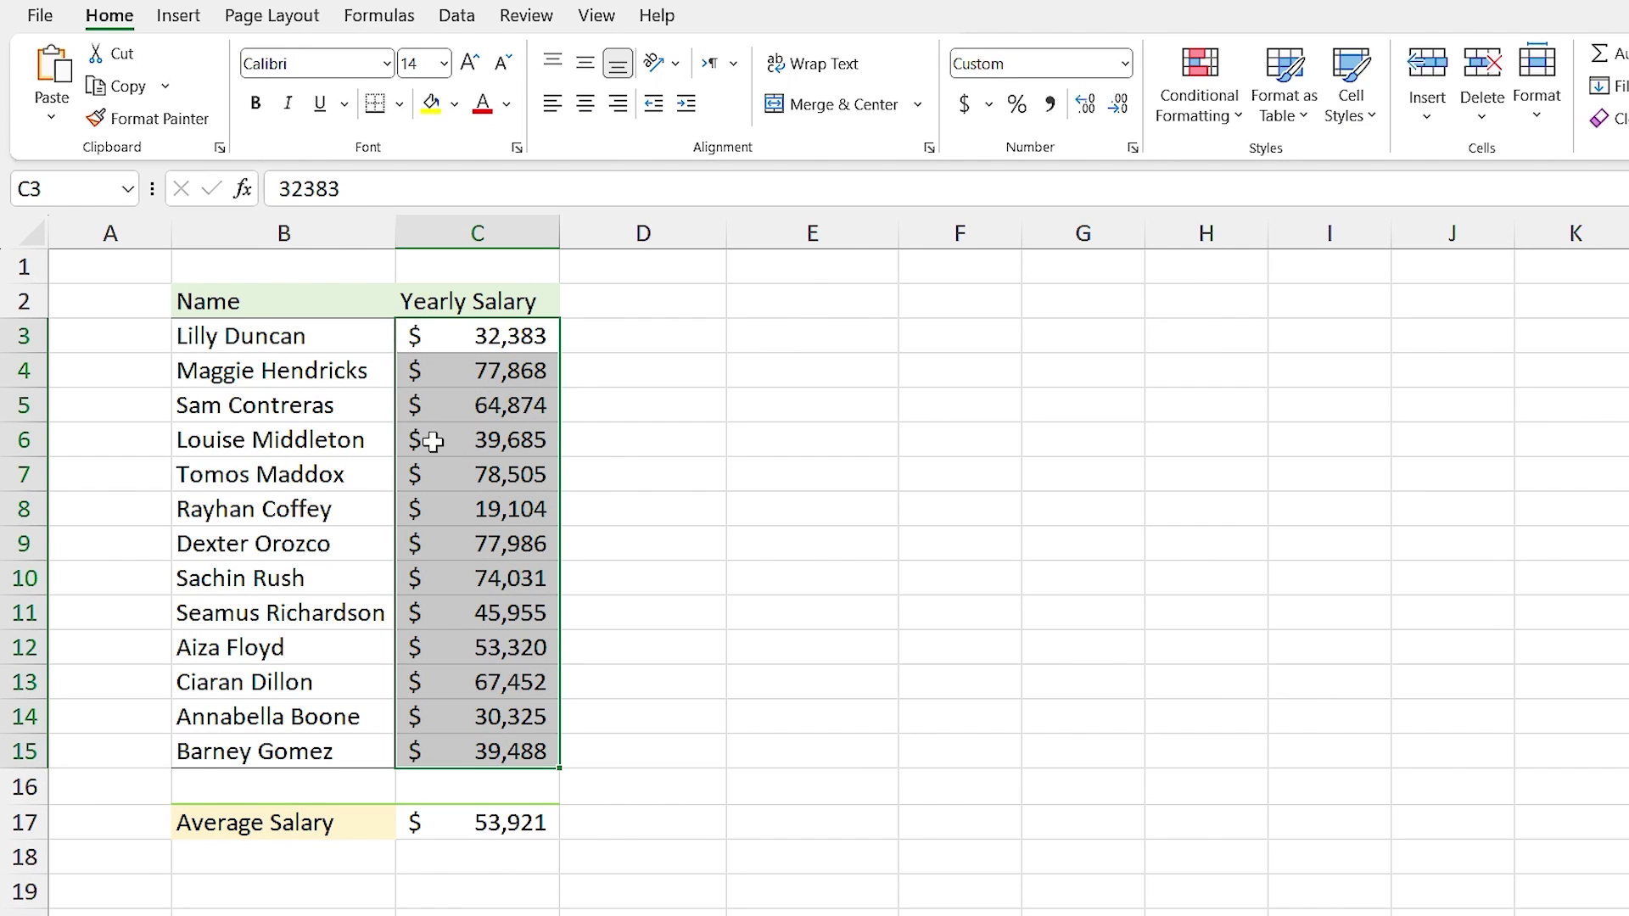
# Start a new conditional formatting rule for the yearly salaries in C3:C15 that uses a formula to determine which cells to format
pyautogui.click(465, 468)
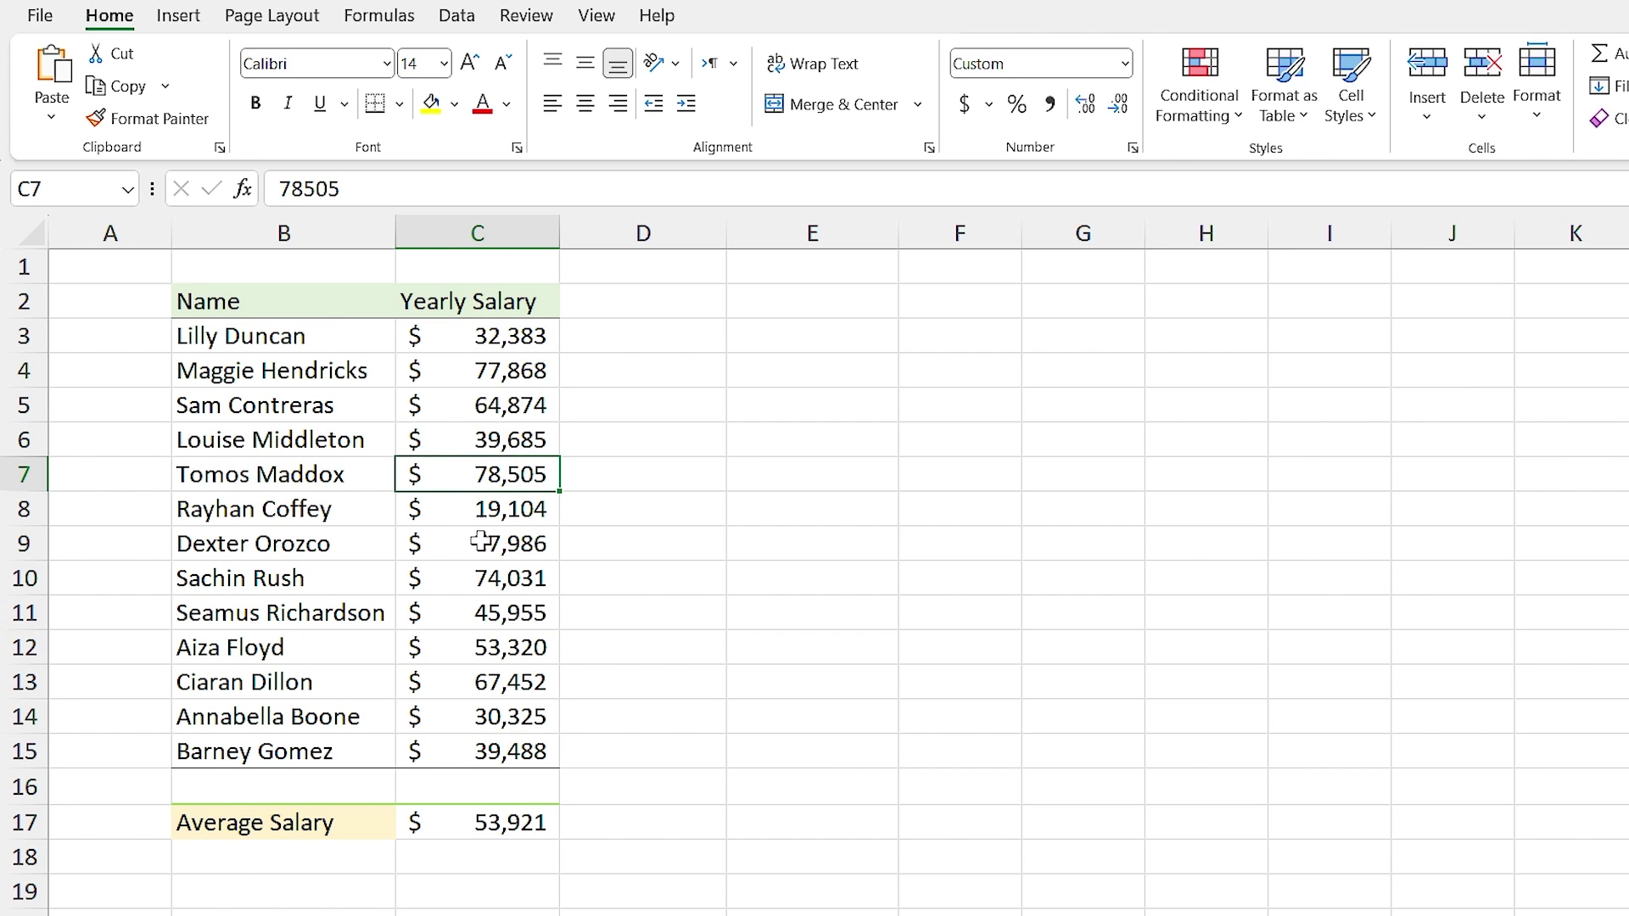
pyautogui.click(500, 816)
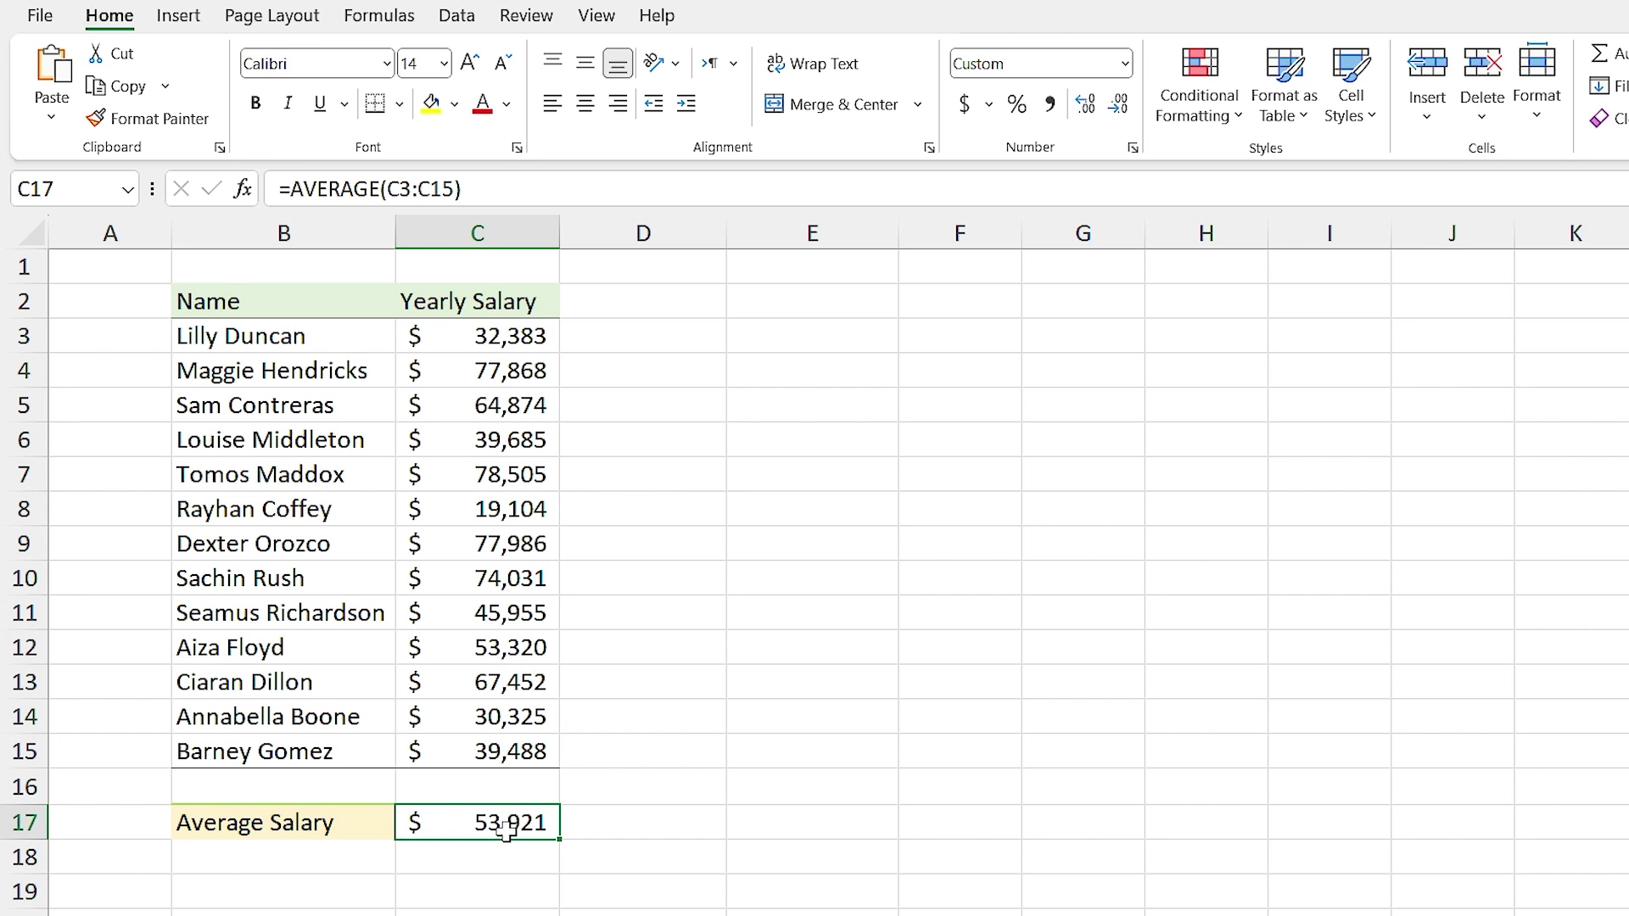
pyautogui.moveTo(477, 332); pyautogui.dragTo(535, 747)
pyautogui.click(1199, 102)
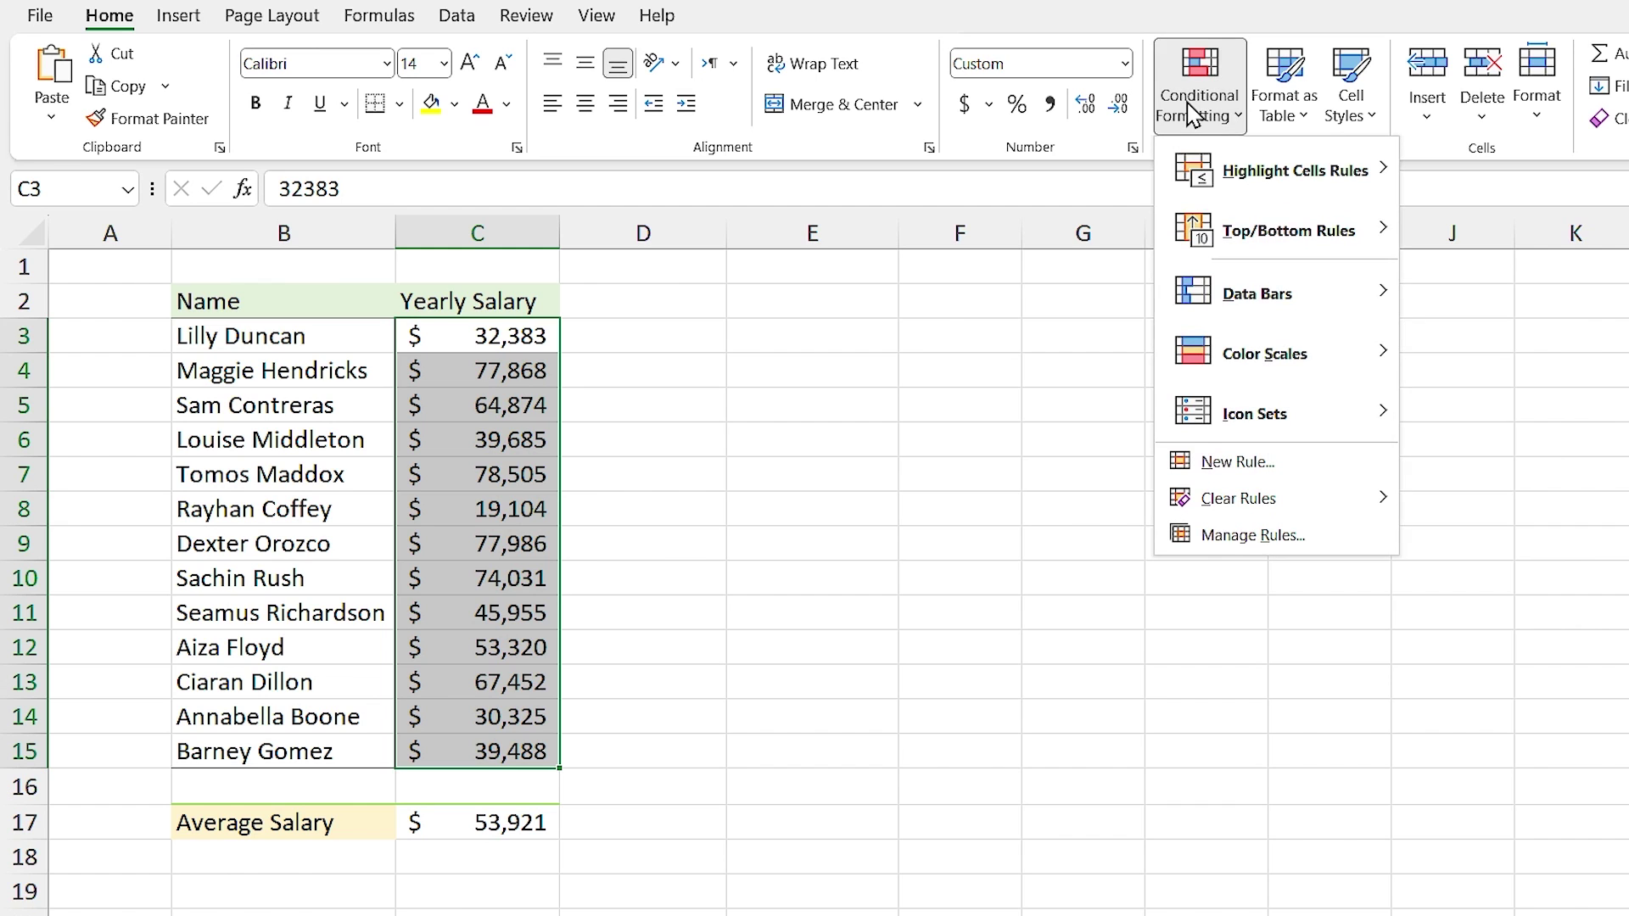
pyautogui.click(1236, 463)
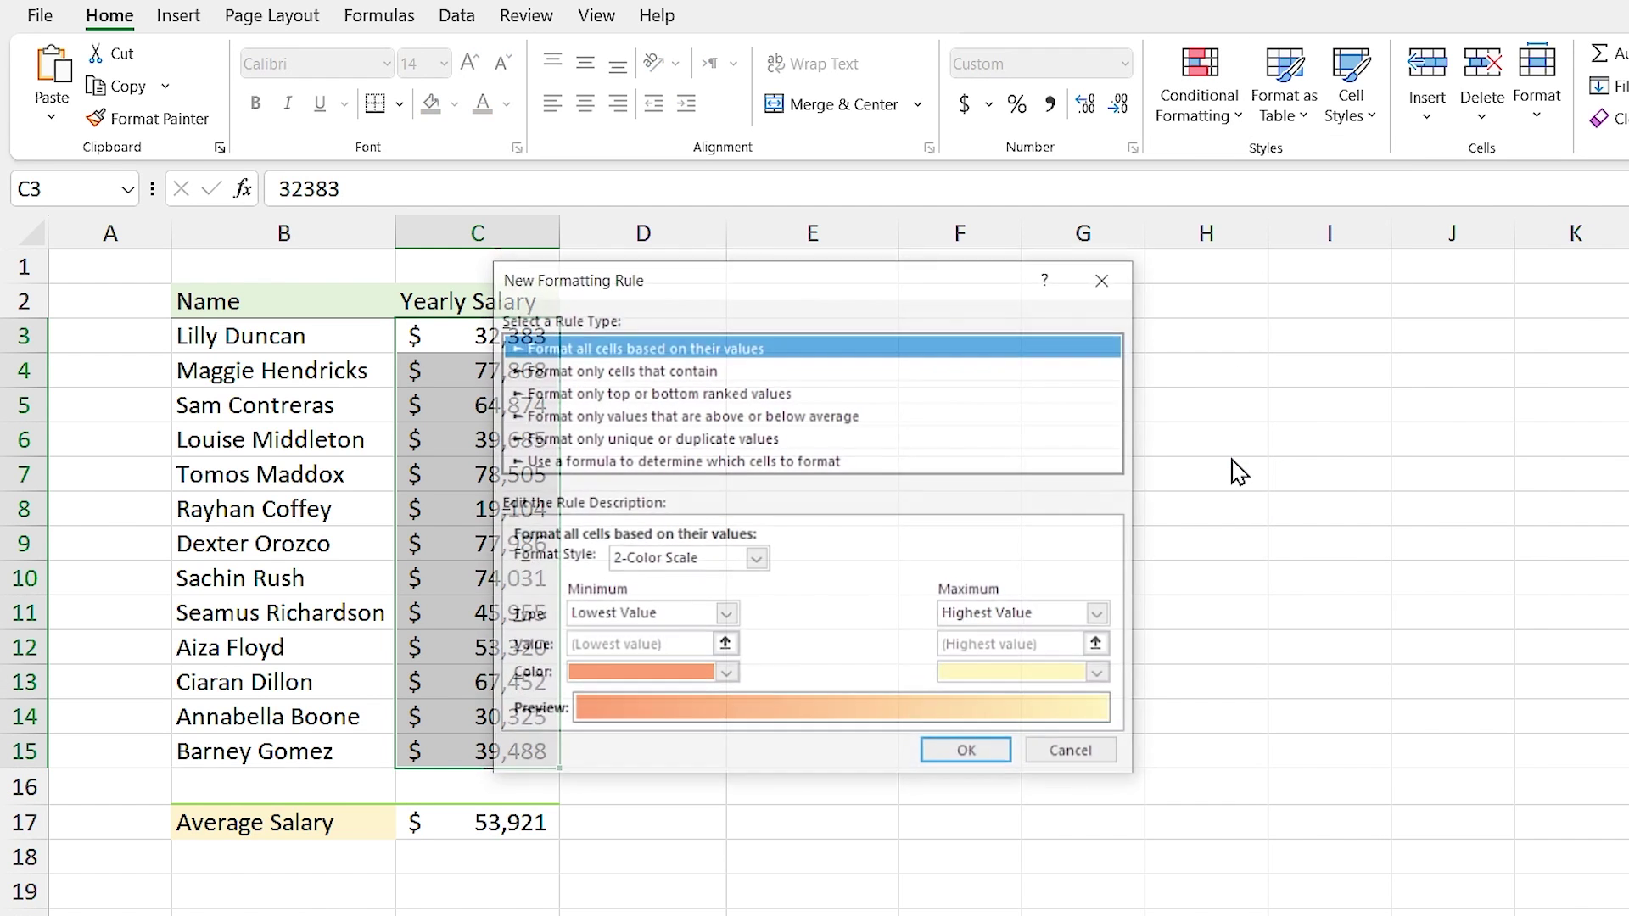
pyautogui.moveTo(836, 291); pyautogui.dragTo(923, 321)
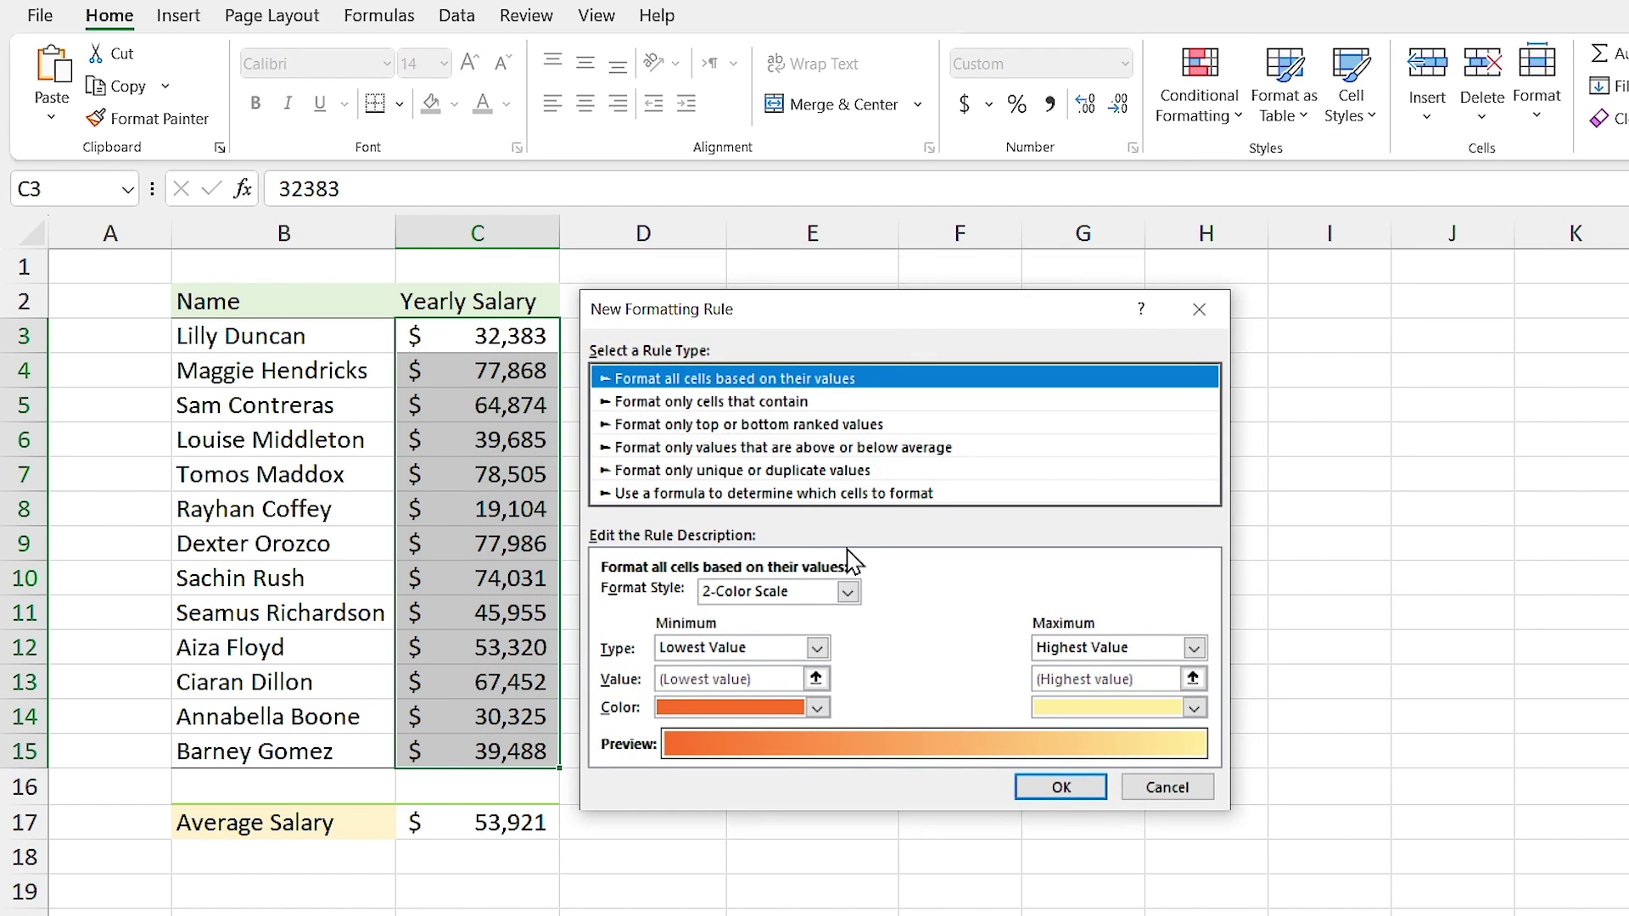
pyautogui.click(645, 493)
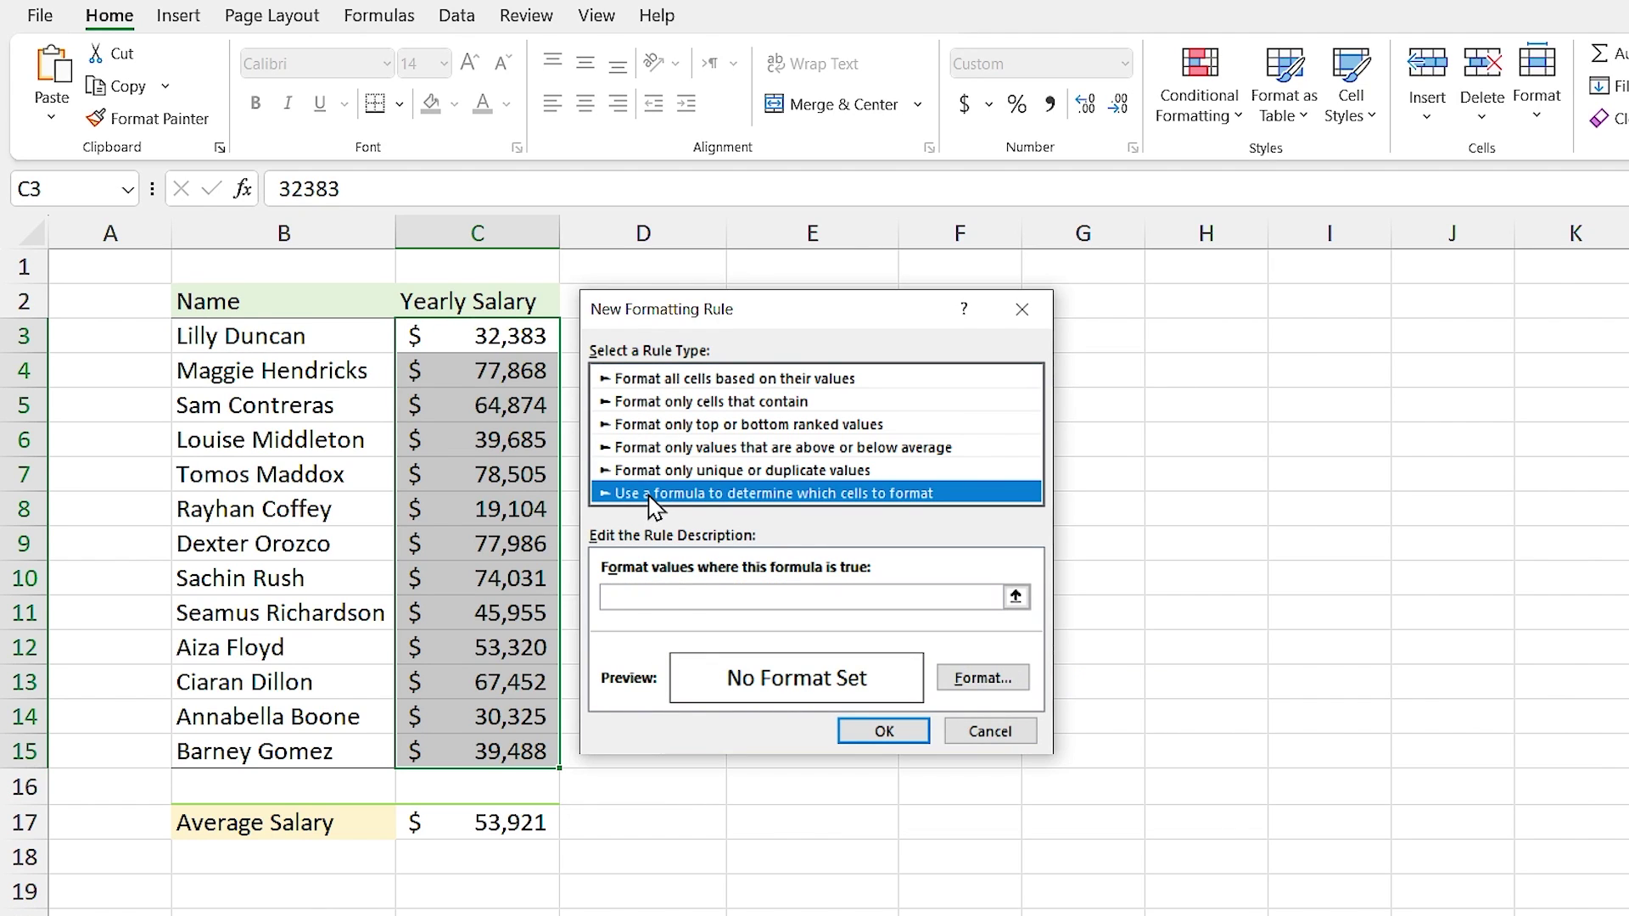
pyautogui.click(656, 598)
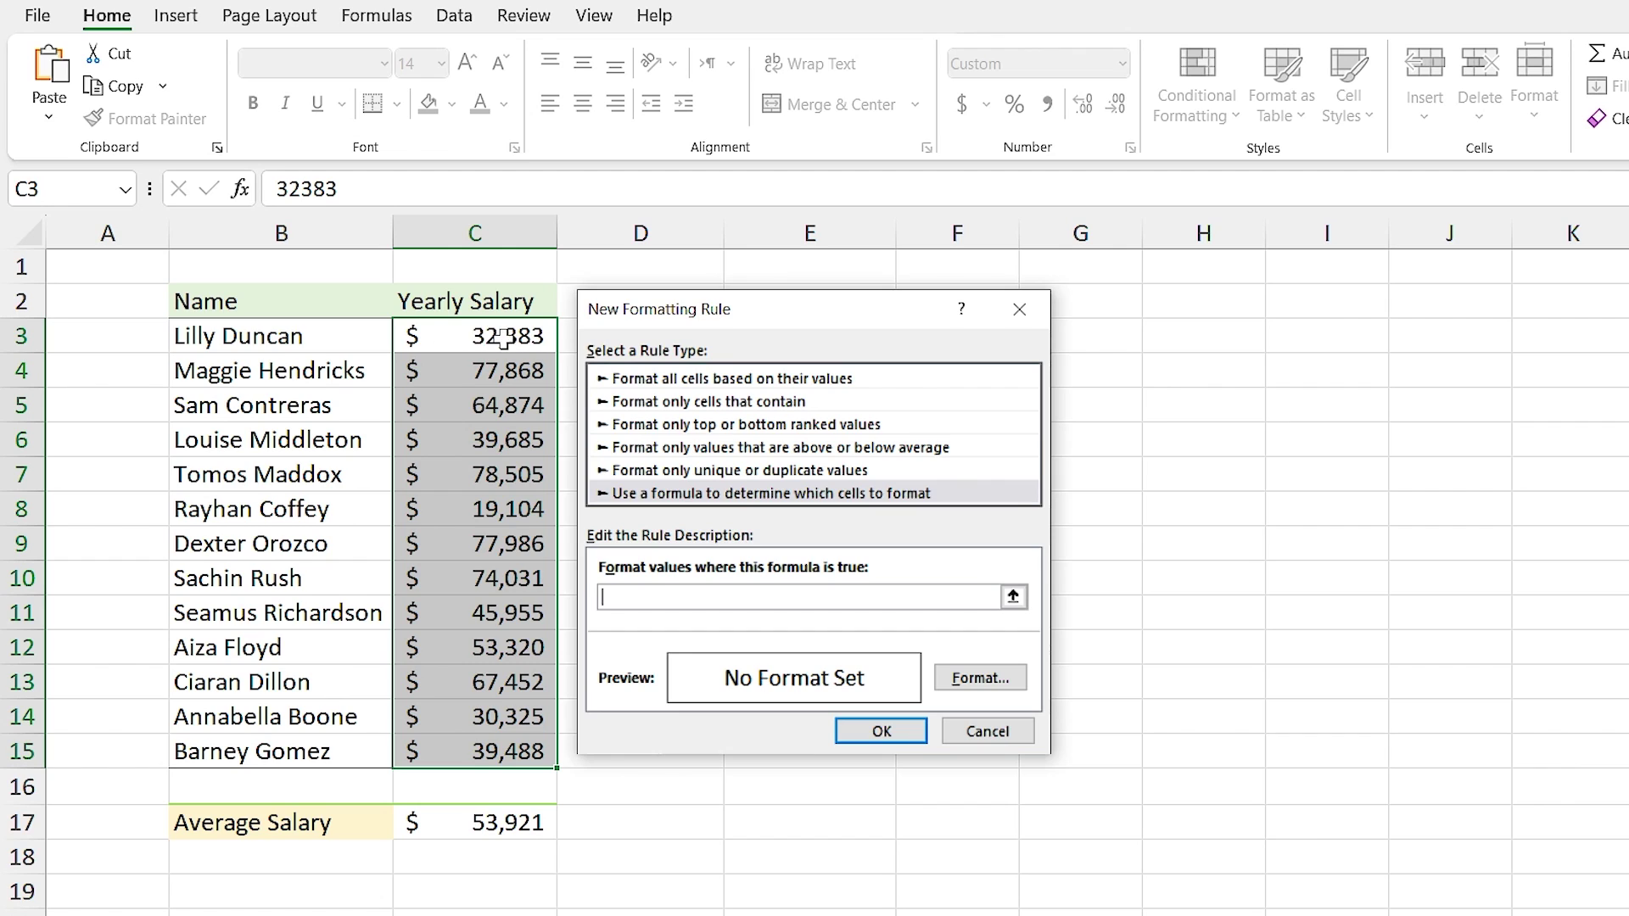
pyautogui.click(475, 582)
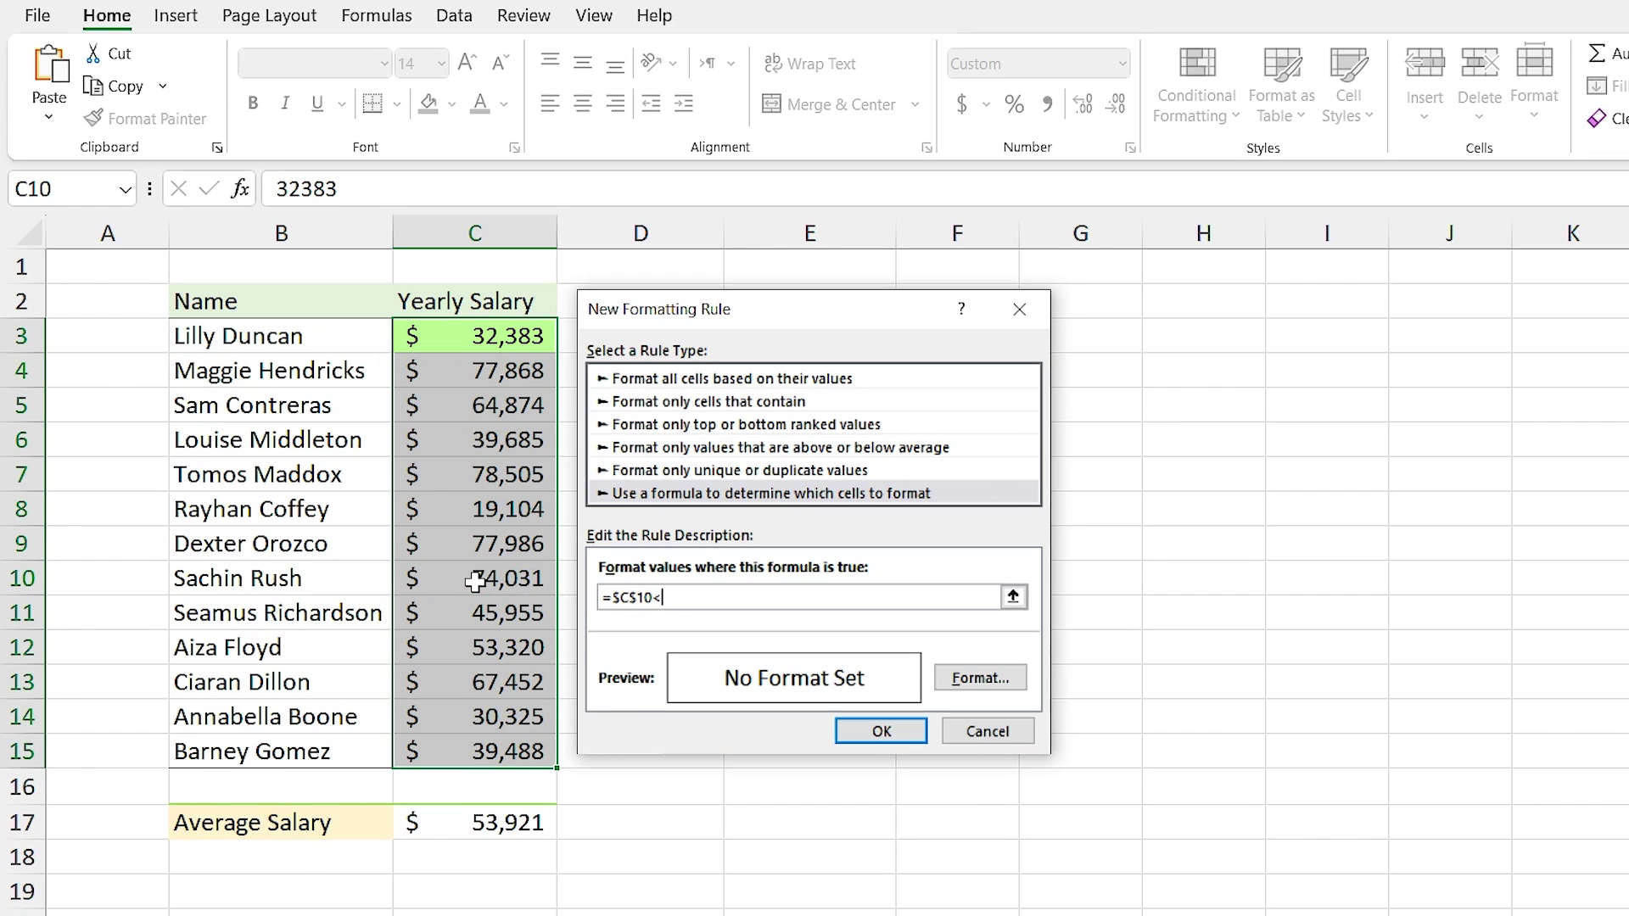
pyautogui.write('<')
pyautogui.click(509, 820)
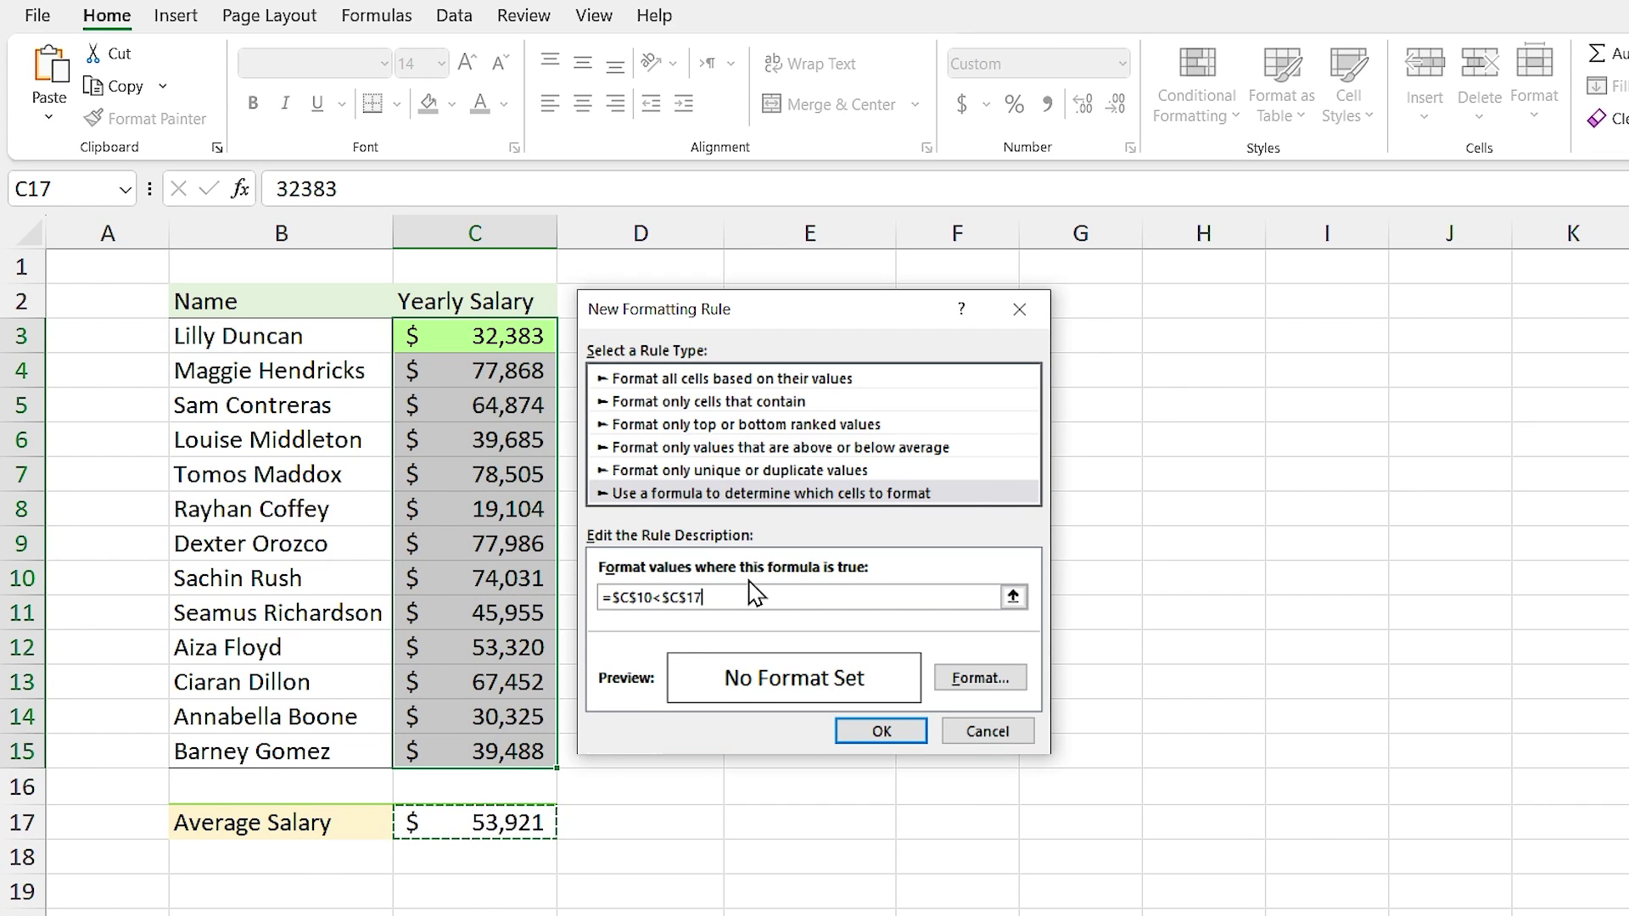
pyautogui.moveTo(731, 597); pyautogui.dragTo(543, 601)
pyautogui.press('BackSpace')
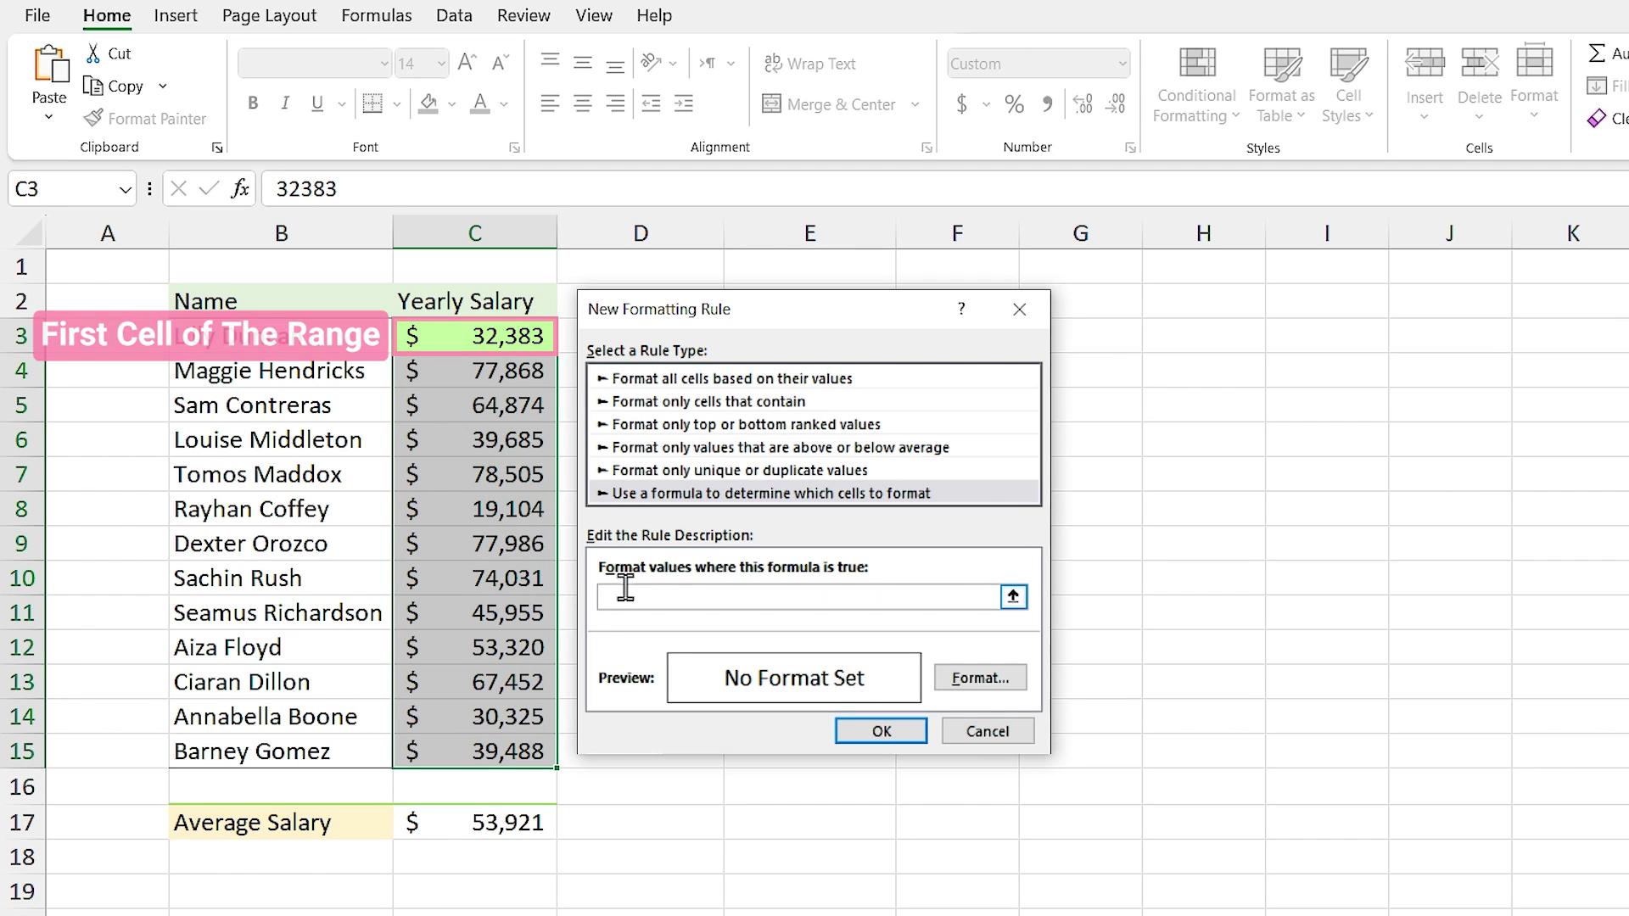
# Enter =$C$3<$C$17 as the rule formula, comparing the first salary with the average salary
pyautogui.click(501, 336)
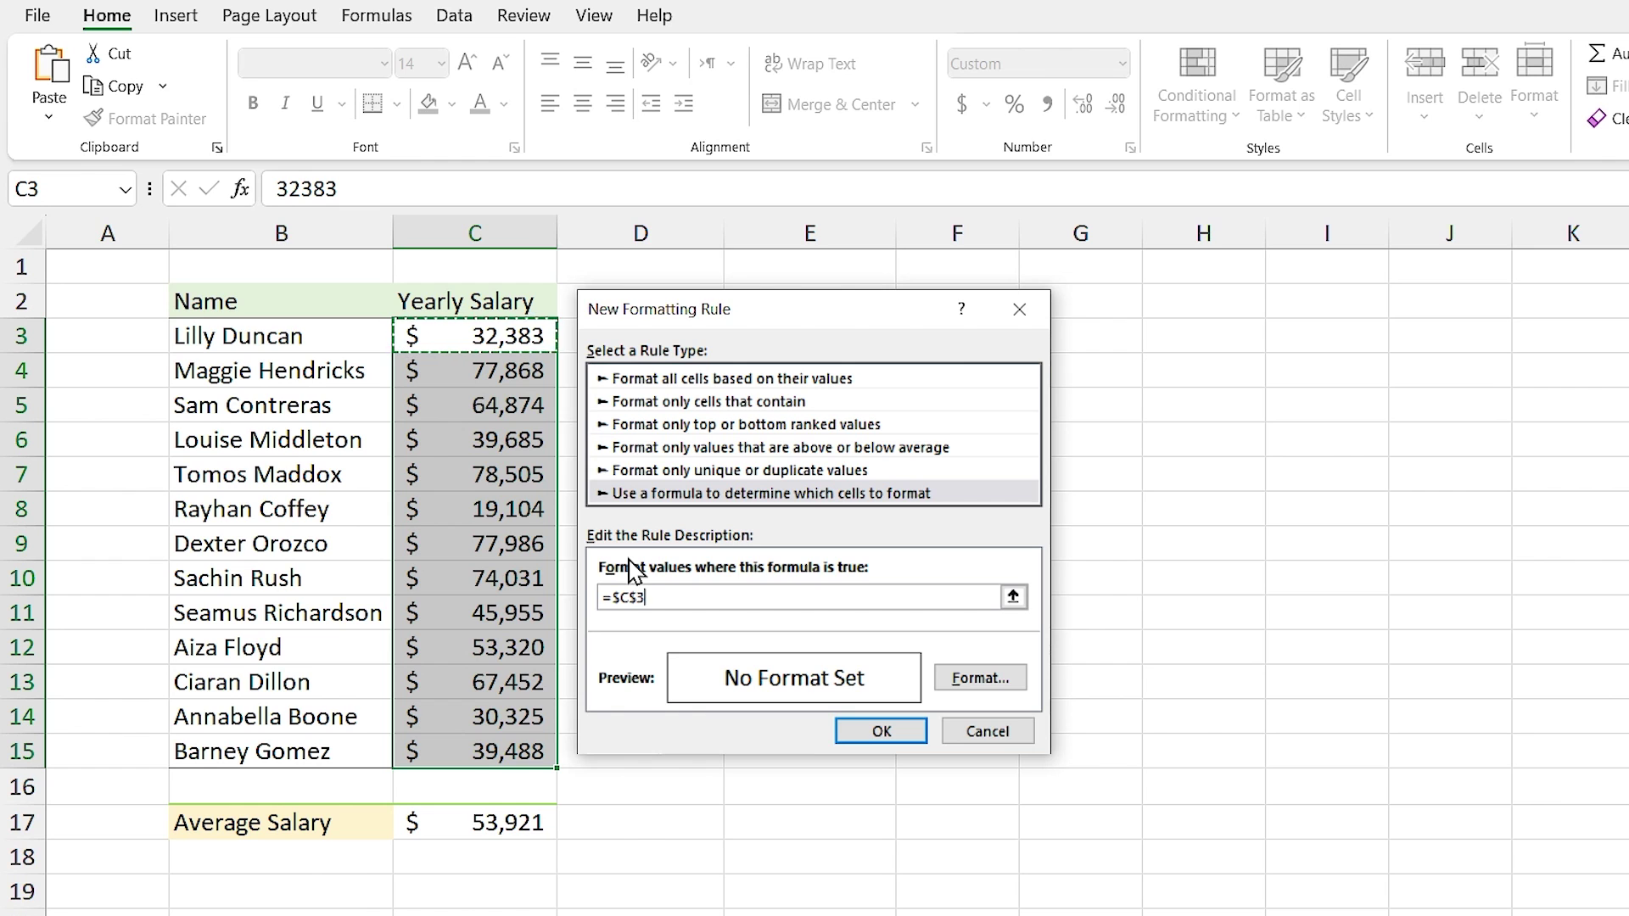
pyautogui.write('<')
pyautogui.click(541, 815)
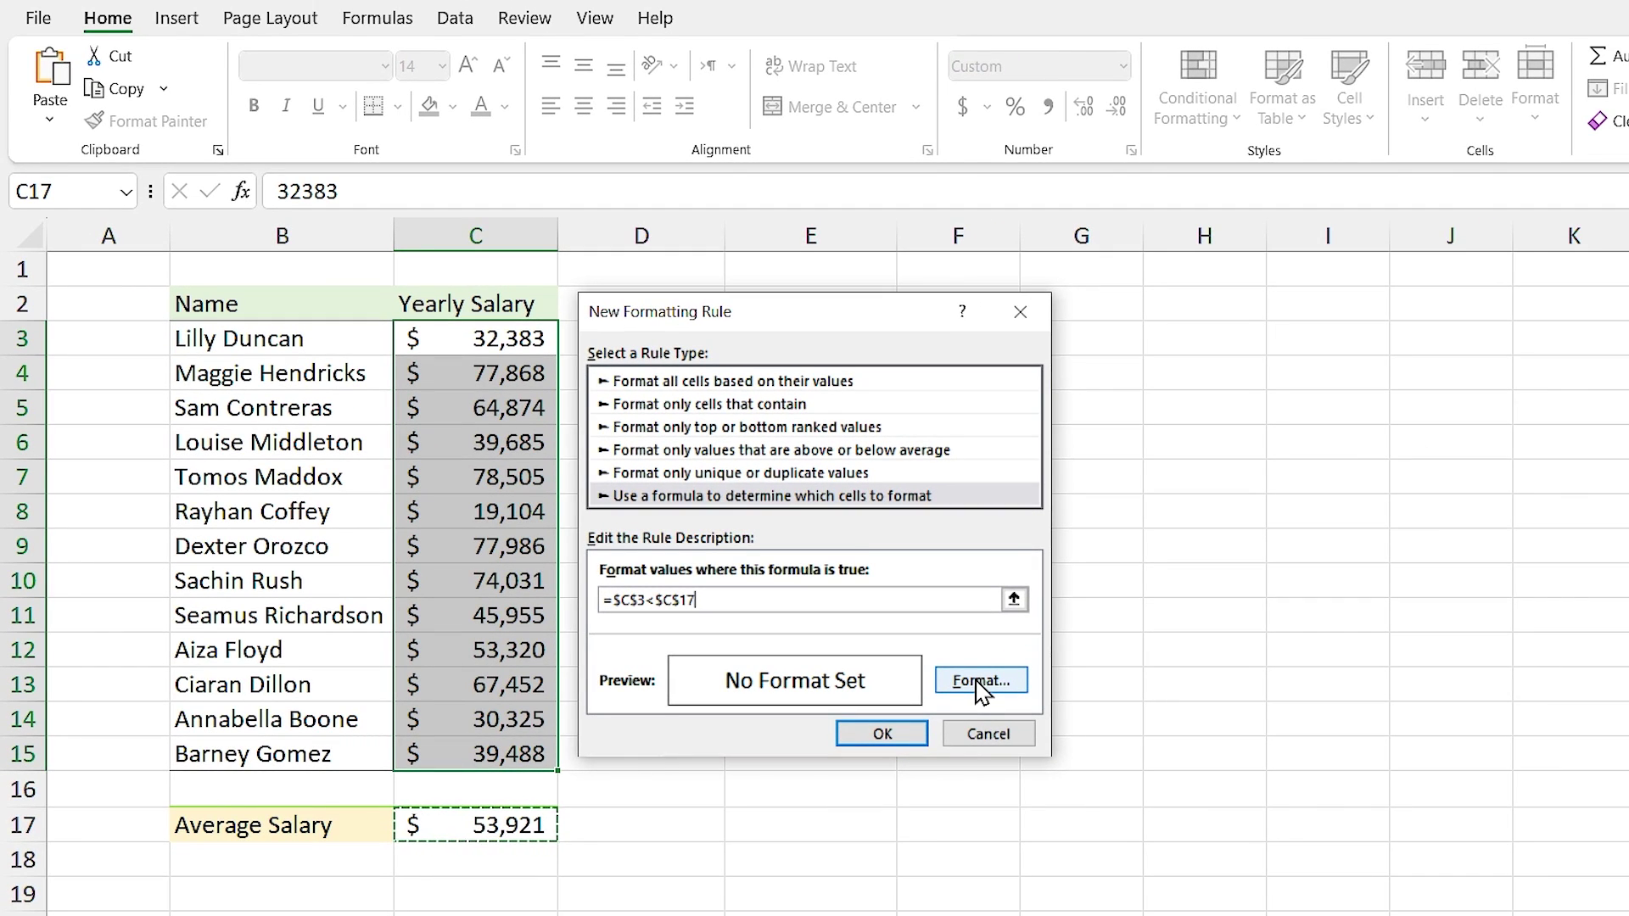
# Give the rule a light orange background fill and apply it to the salary range
pyautogui.click(981, 681)
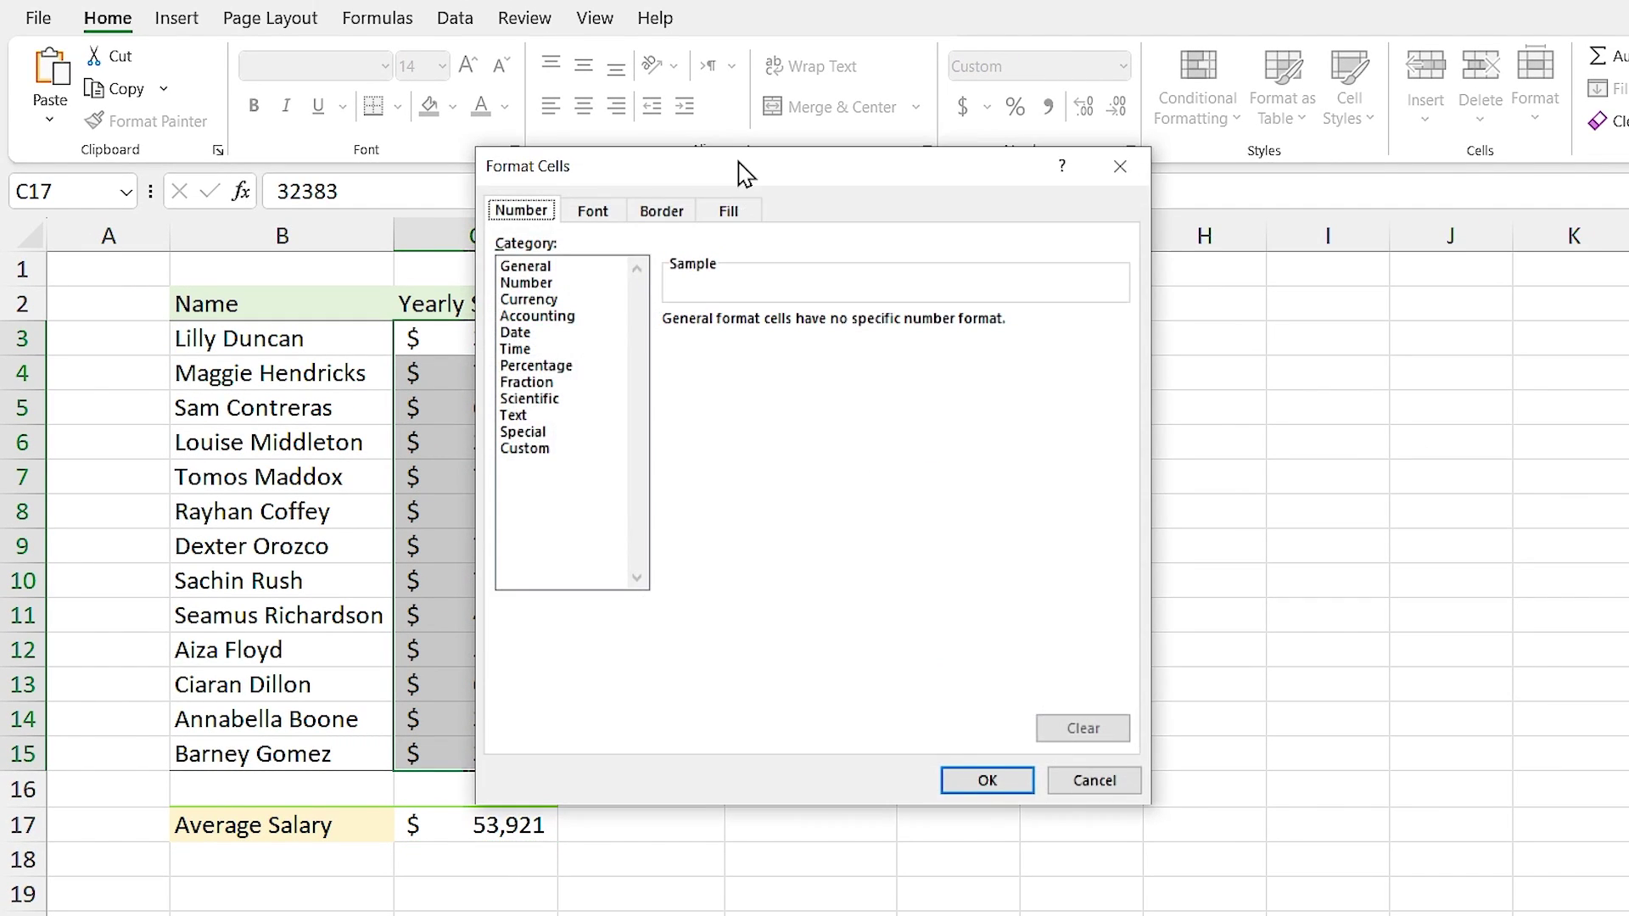
pyautogui.moveTo(744, 174); pyautogui.dragTo(842, 246)
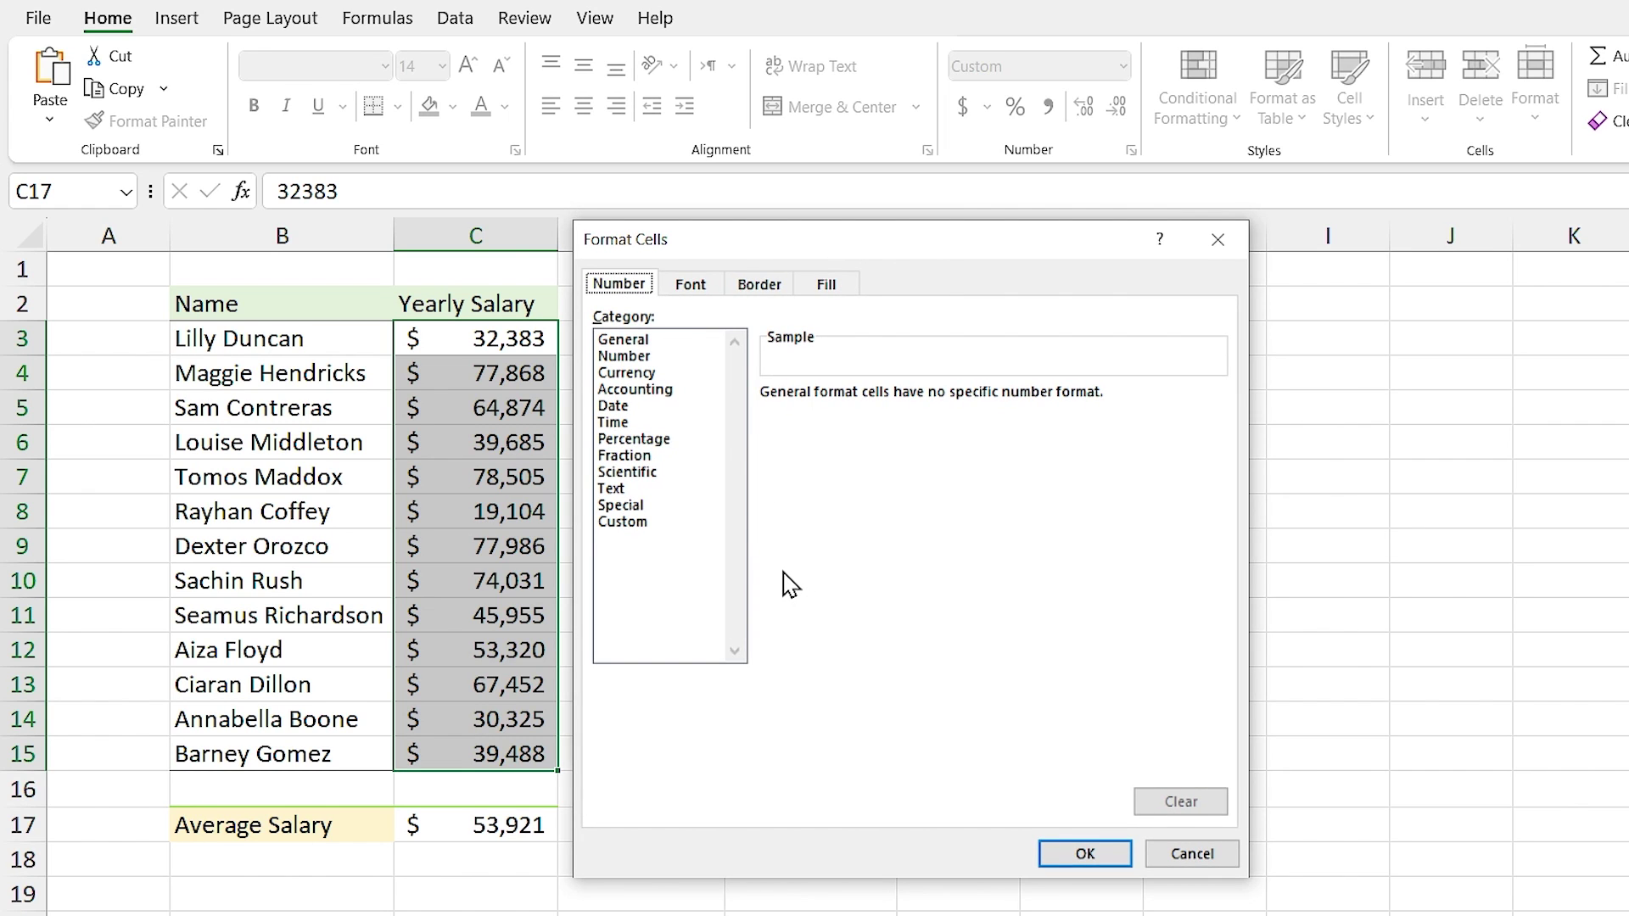
pyautogui.click(692, 285)
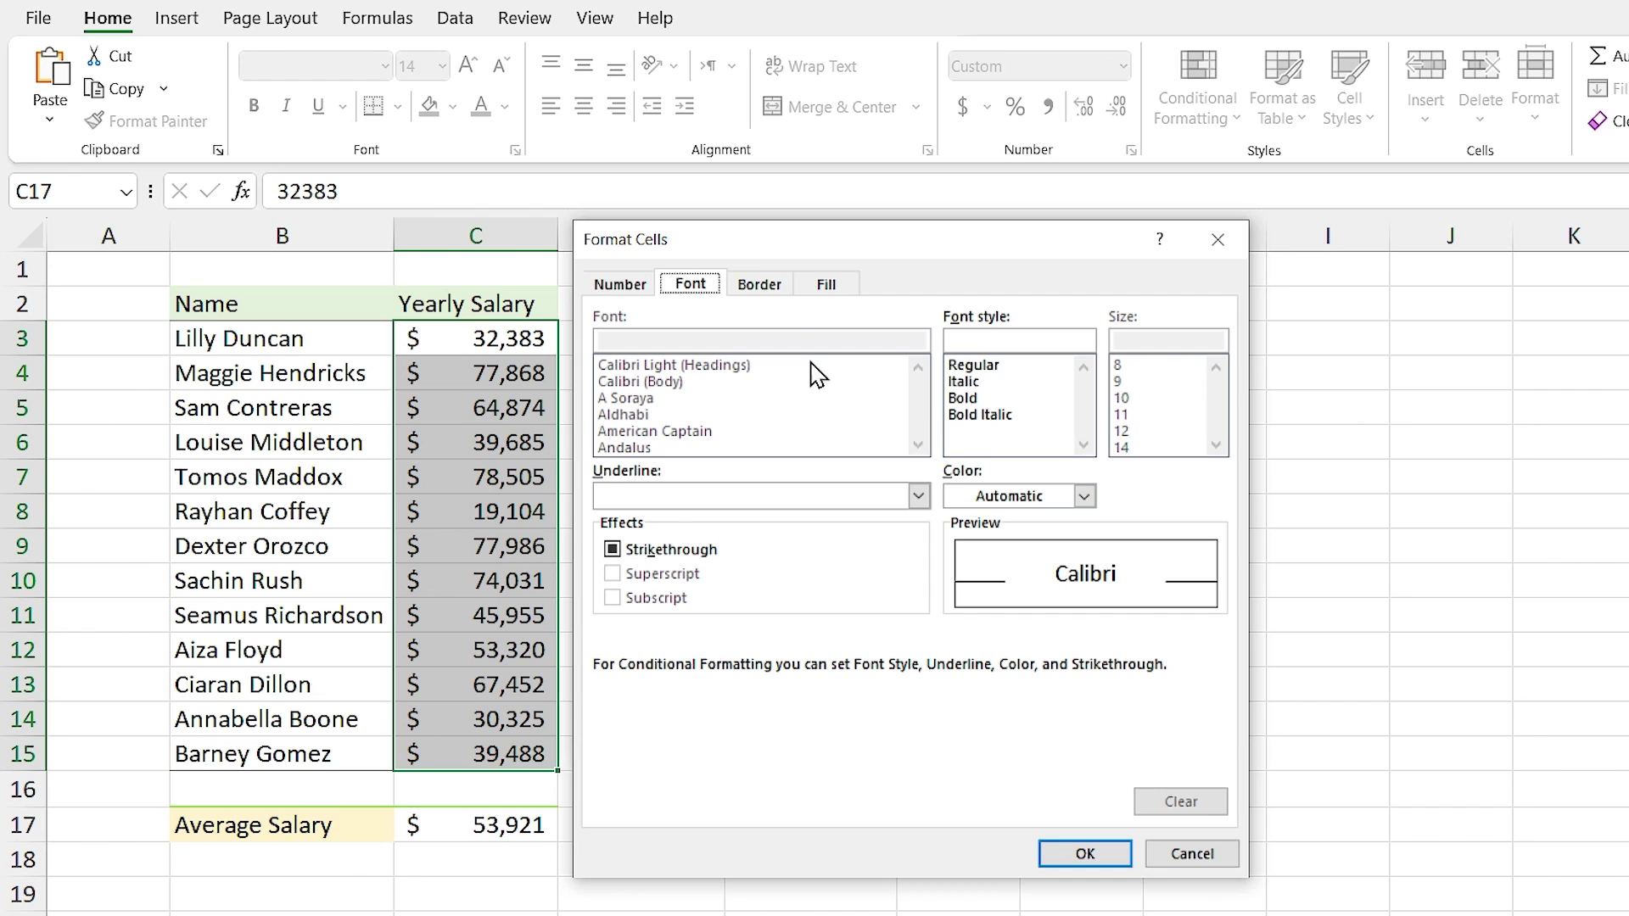
pyautogui.click(768, 289)
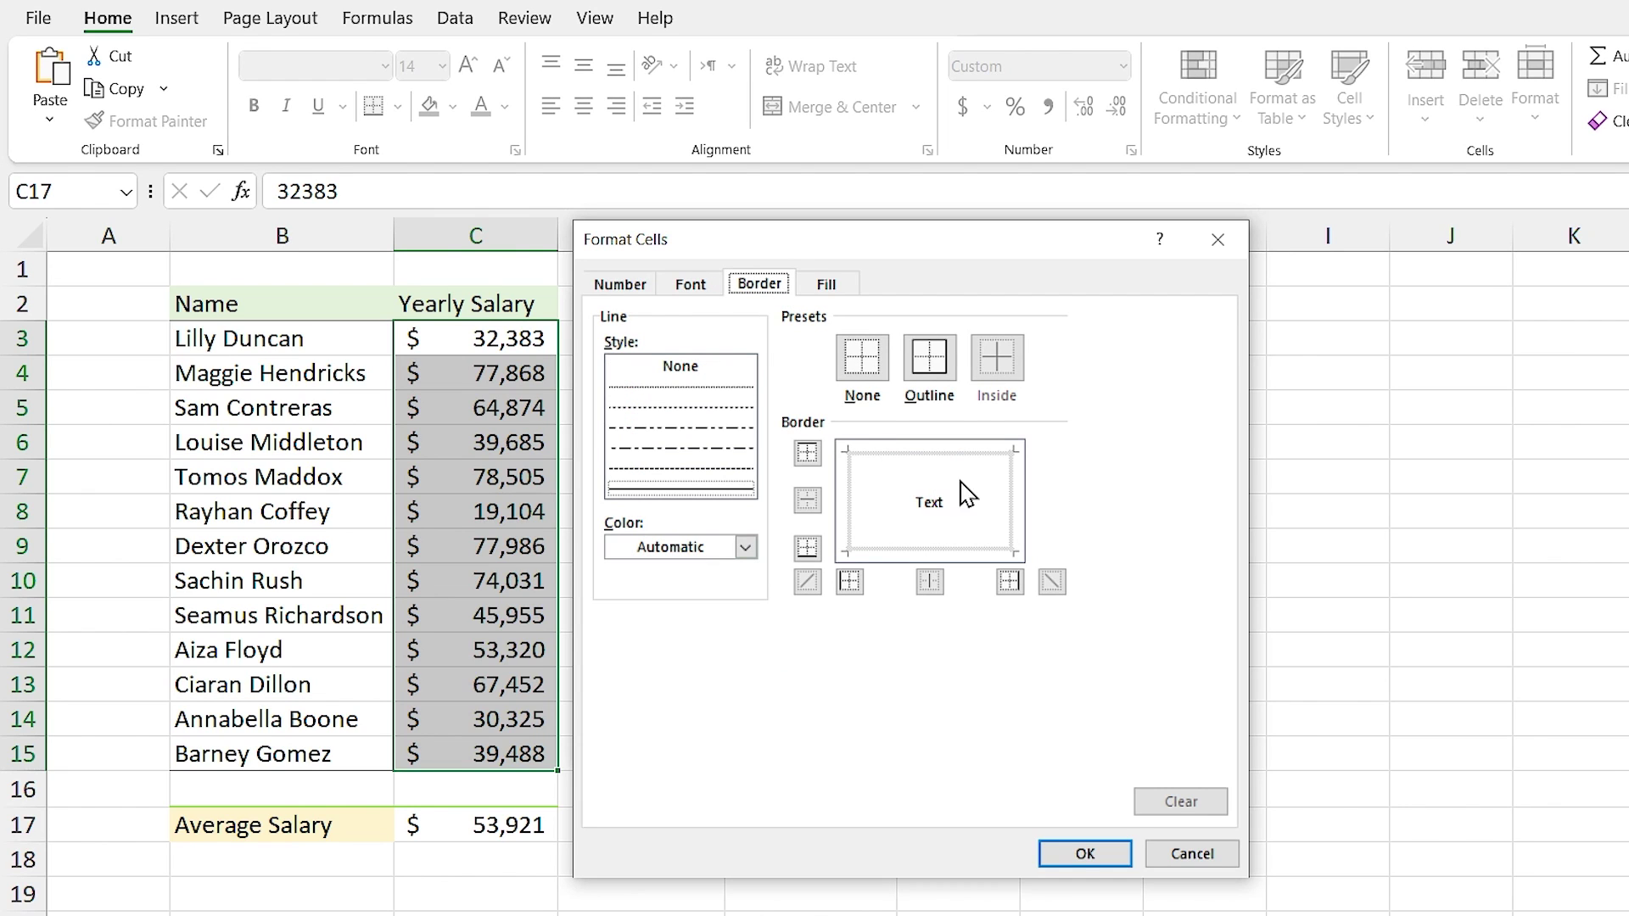
pyautogui.click(833, 295)
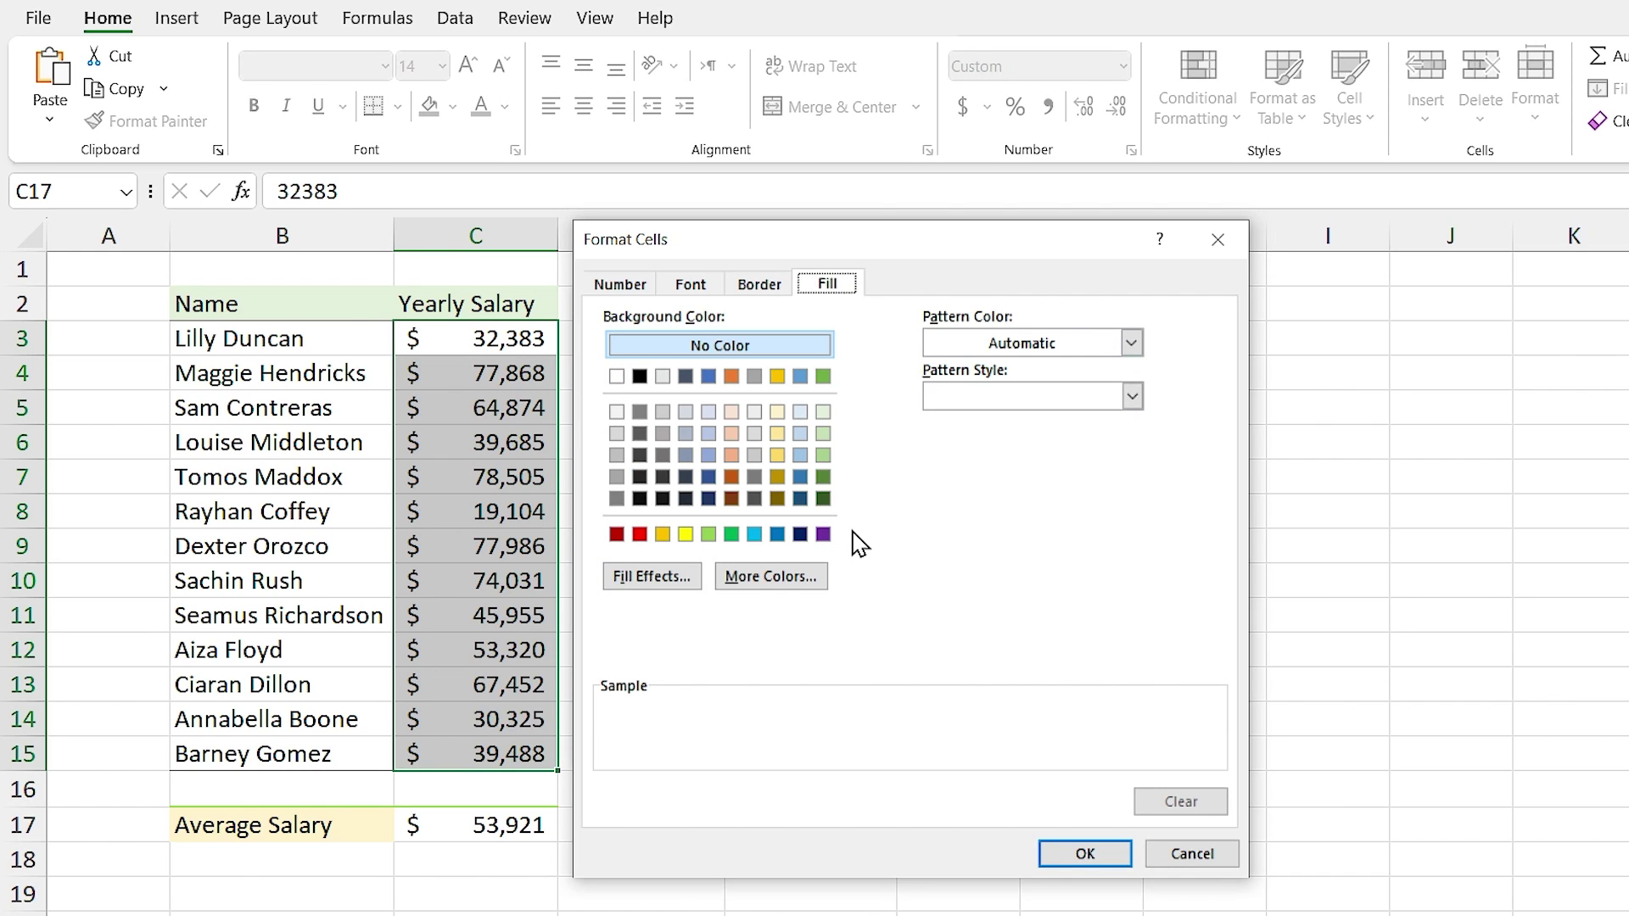
pyautogui.click(732, 412)
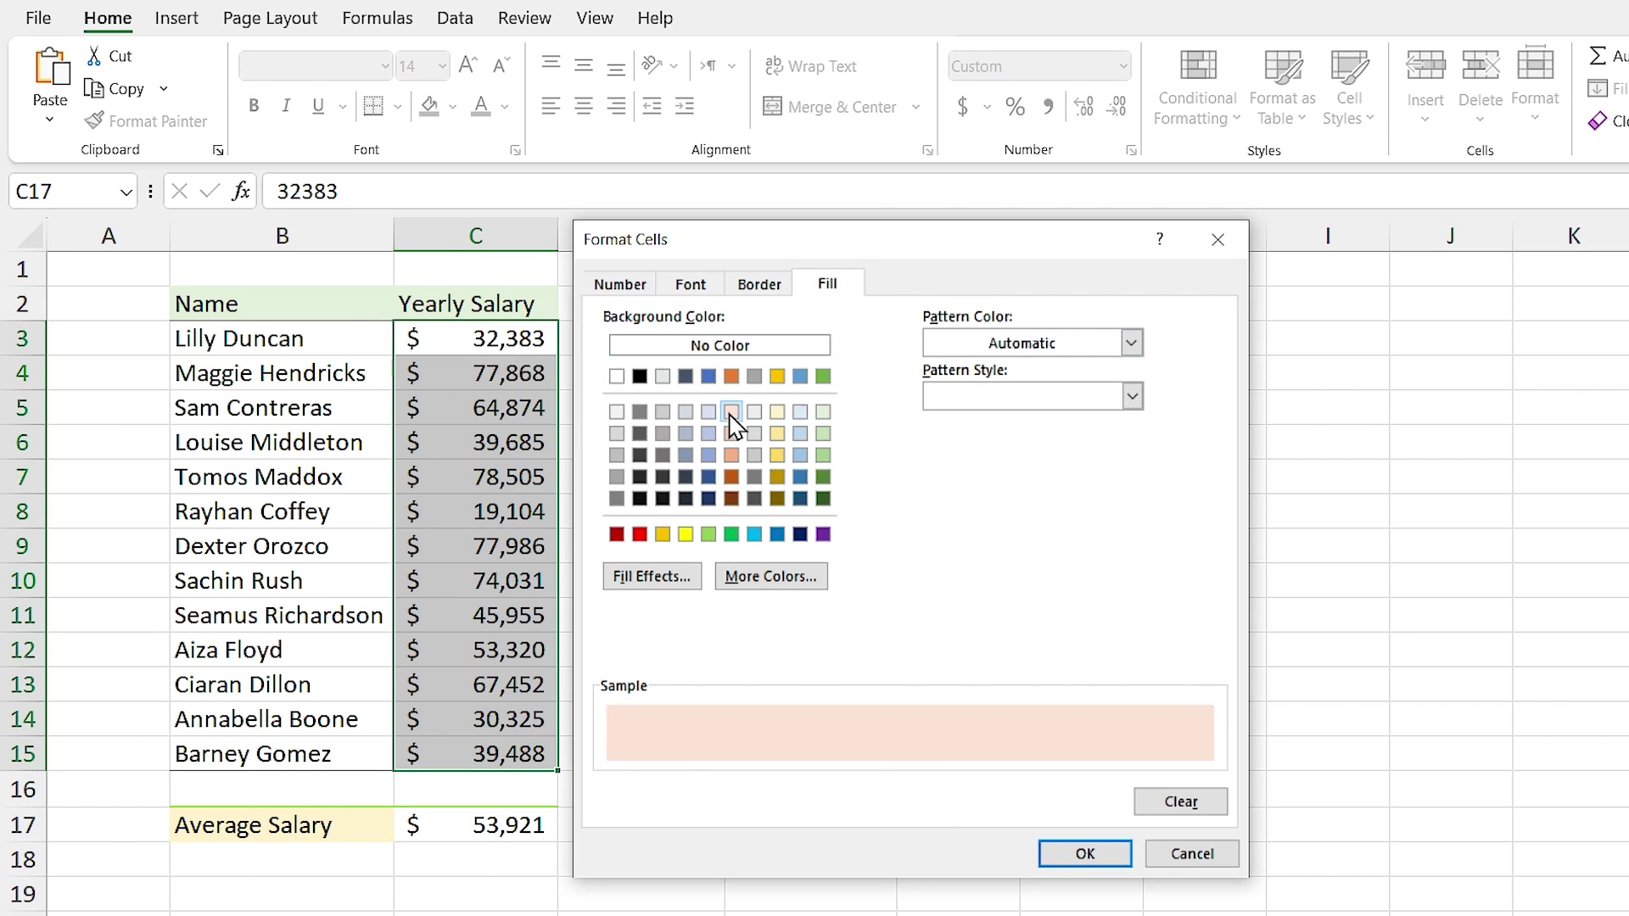
pyautogui.click(1084, 855)
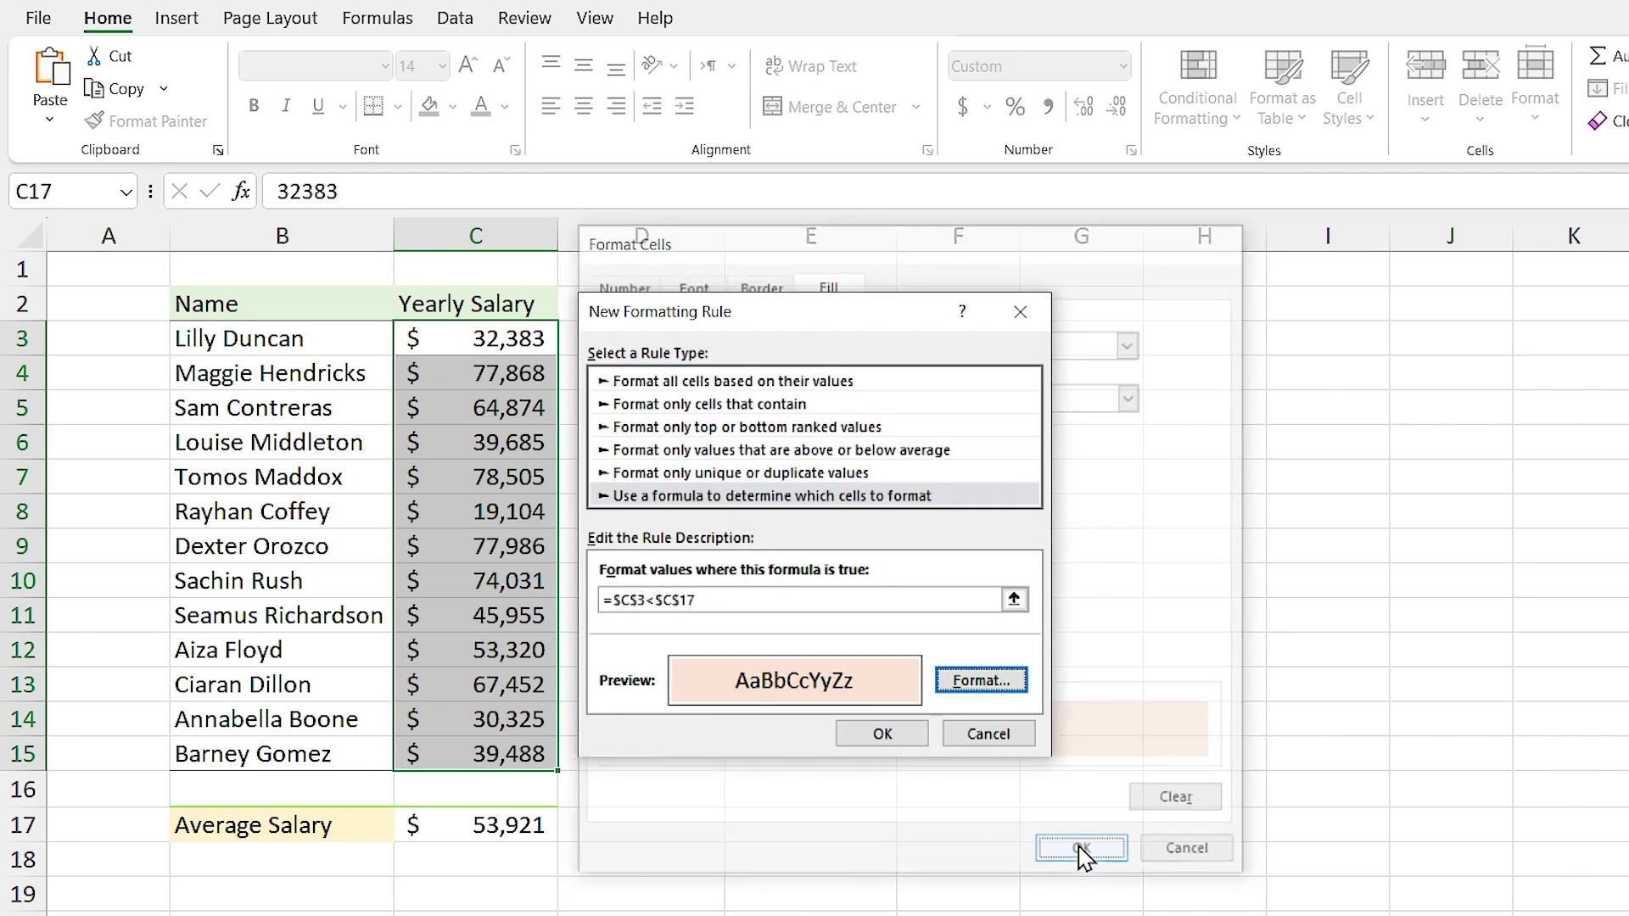
pyautogui.click(882, 734)
pyautogui.click(475, 512)
pyautogui.click(472, 556)
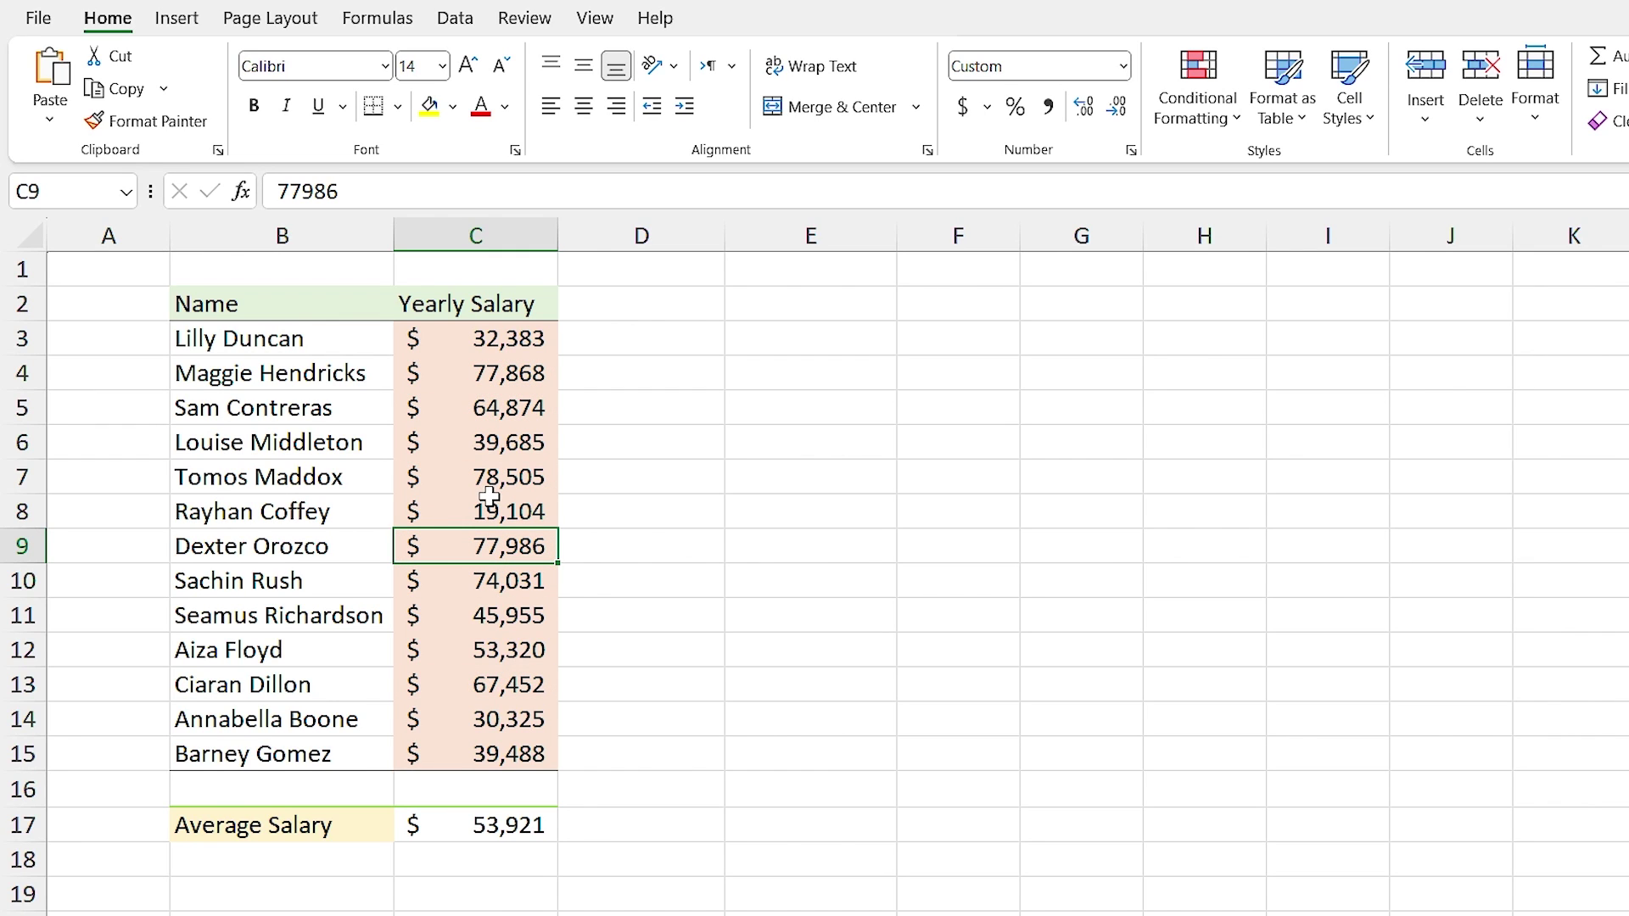
# Open the conditional formatting rules manager and show the rules for this worksheet
pyautogui.click(254, 404)
pyautogui.click(1191, 113)
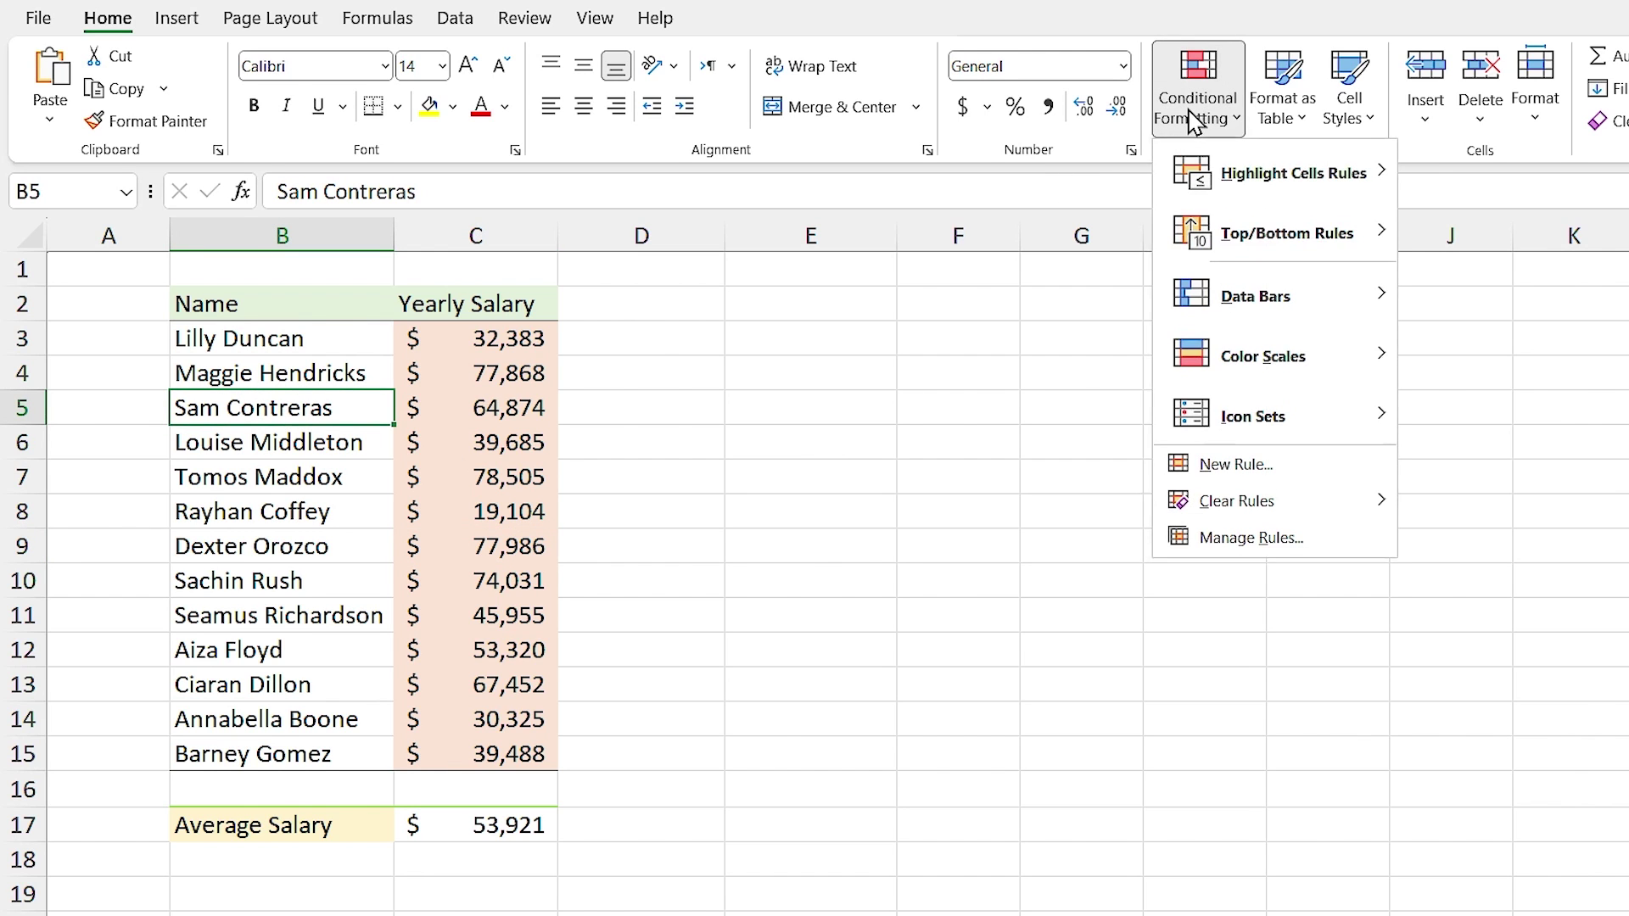
pyautogui.click(1235, 540)
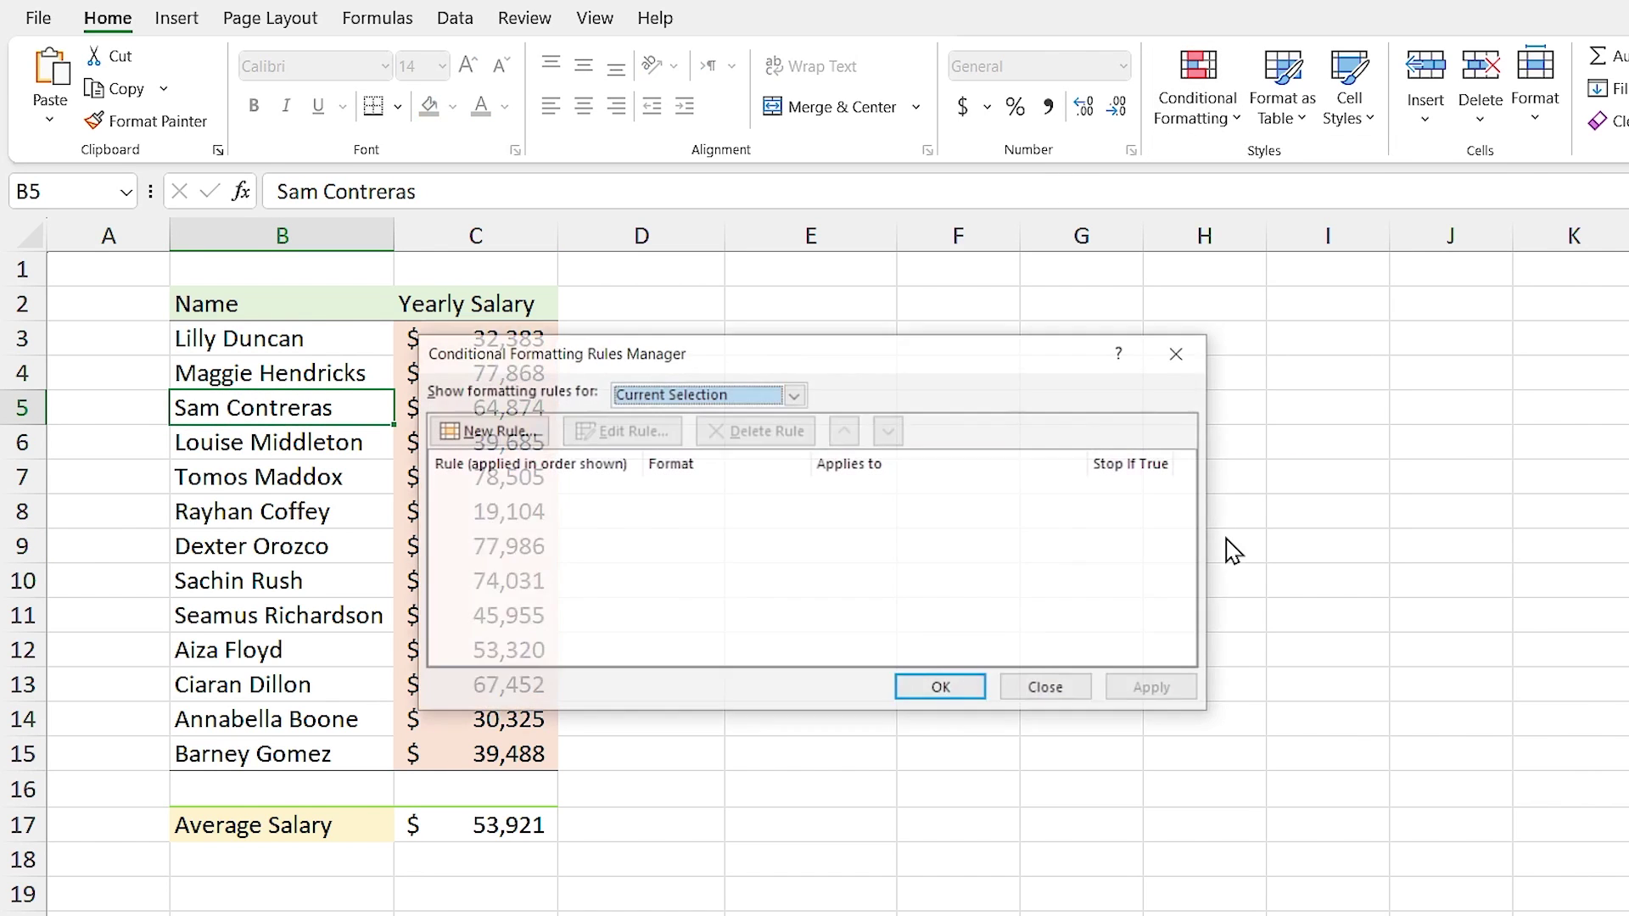
pyautogui.moveTo(861, 372); pyautogui.dragTo(1016, 343)
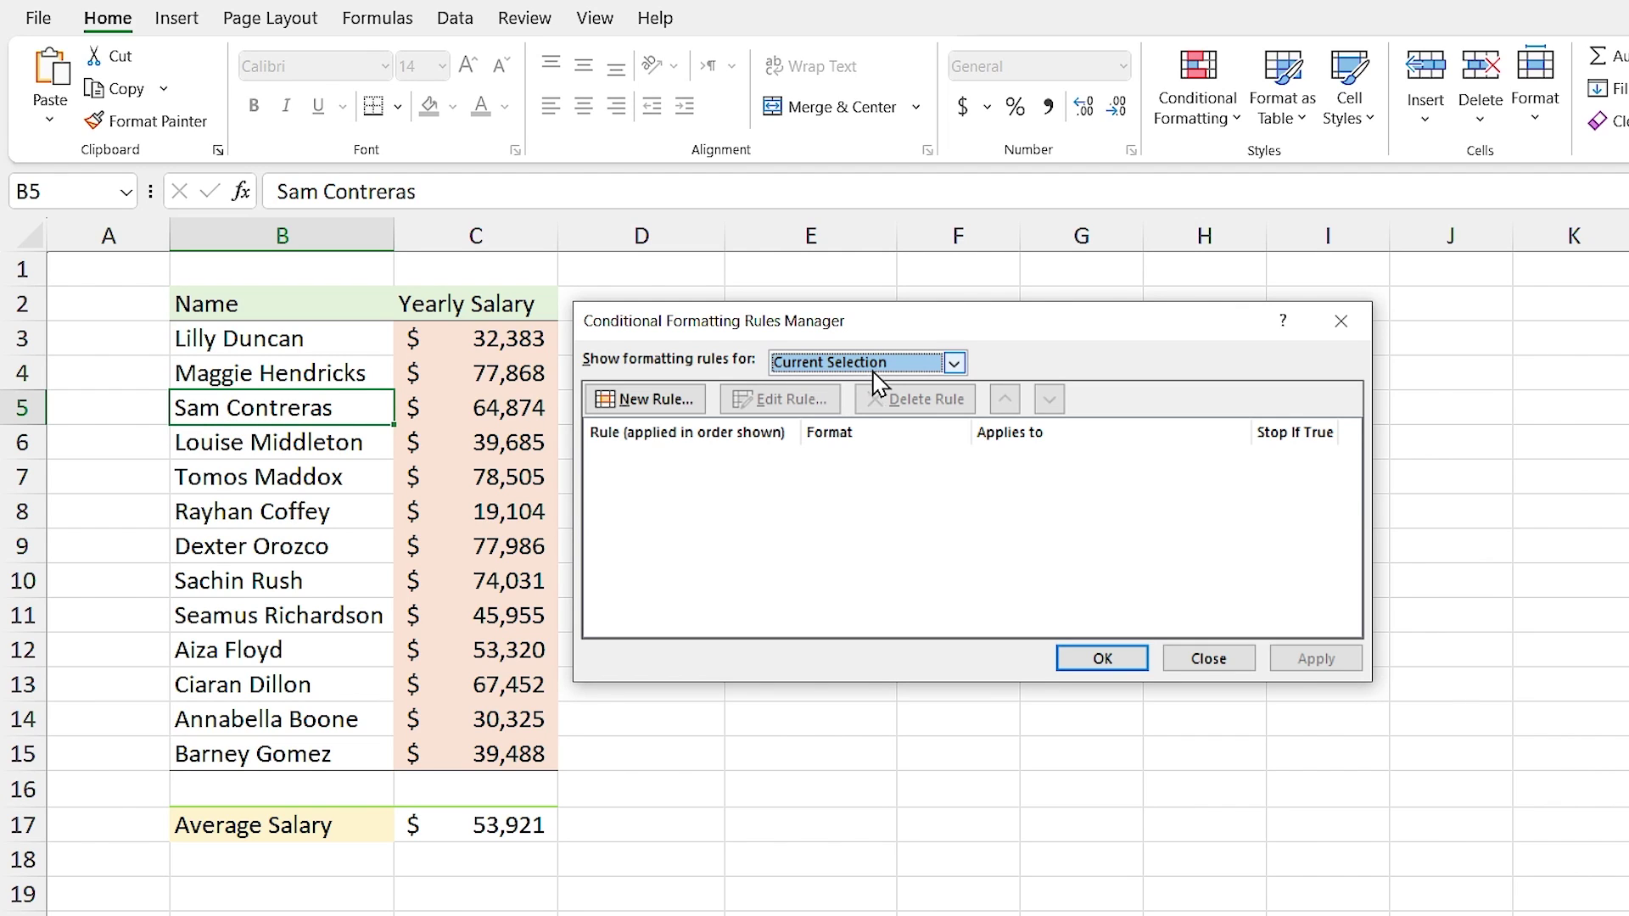
pyautogui.click(955, 365)
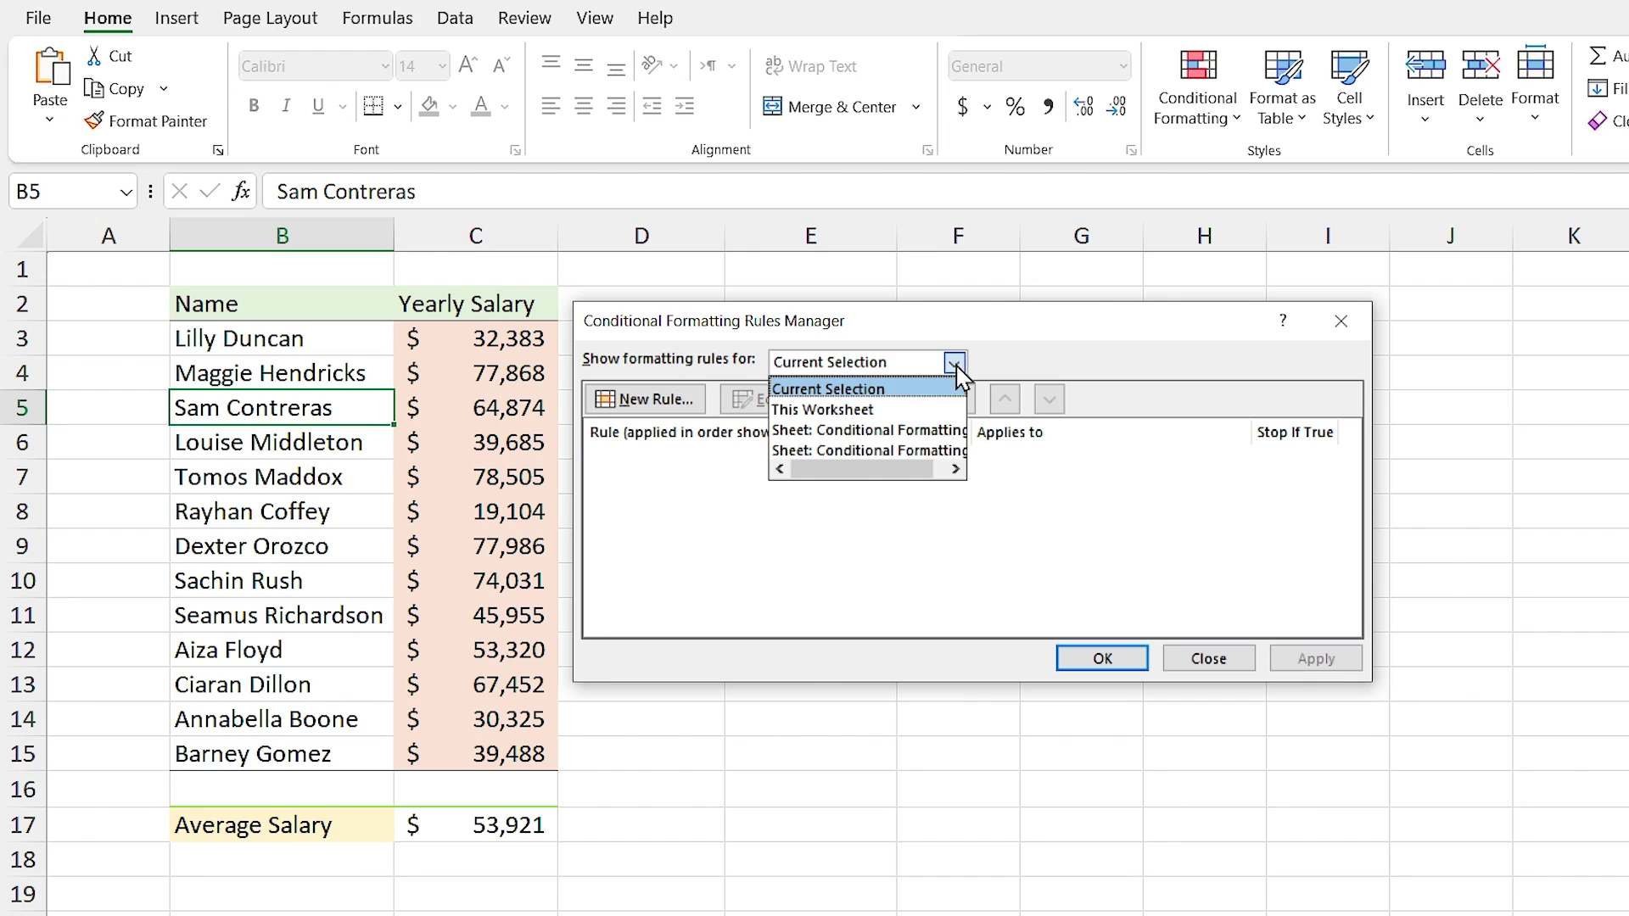
pyautogui.click(837, 410)
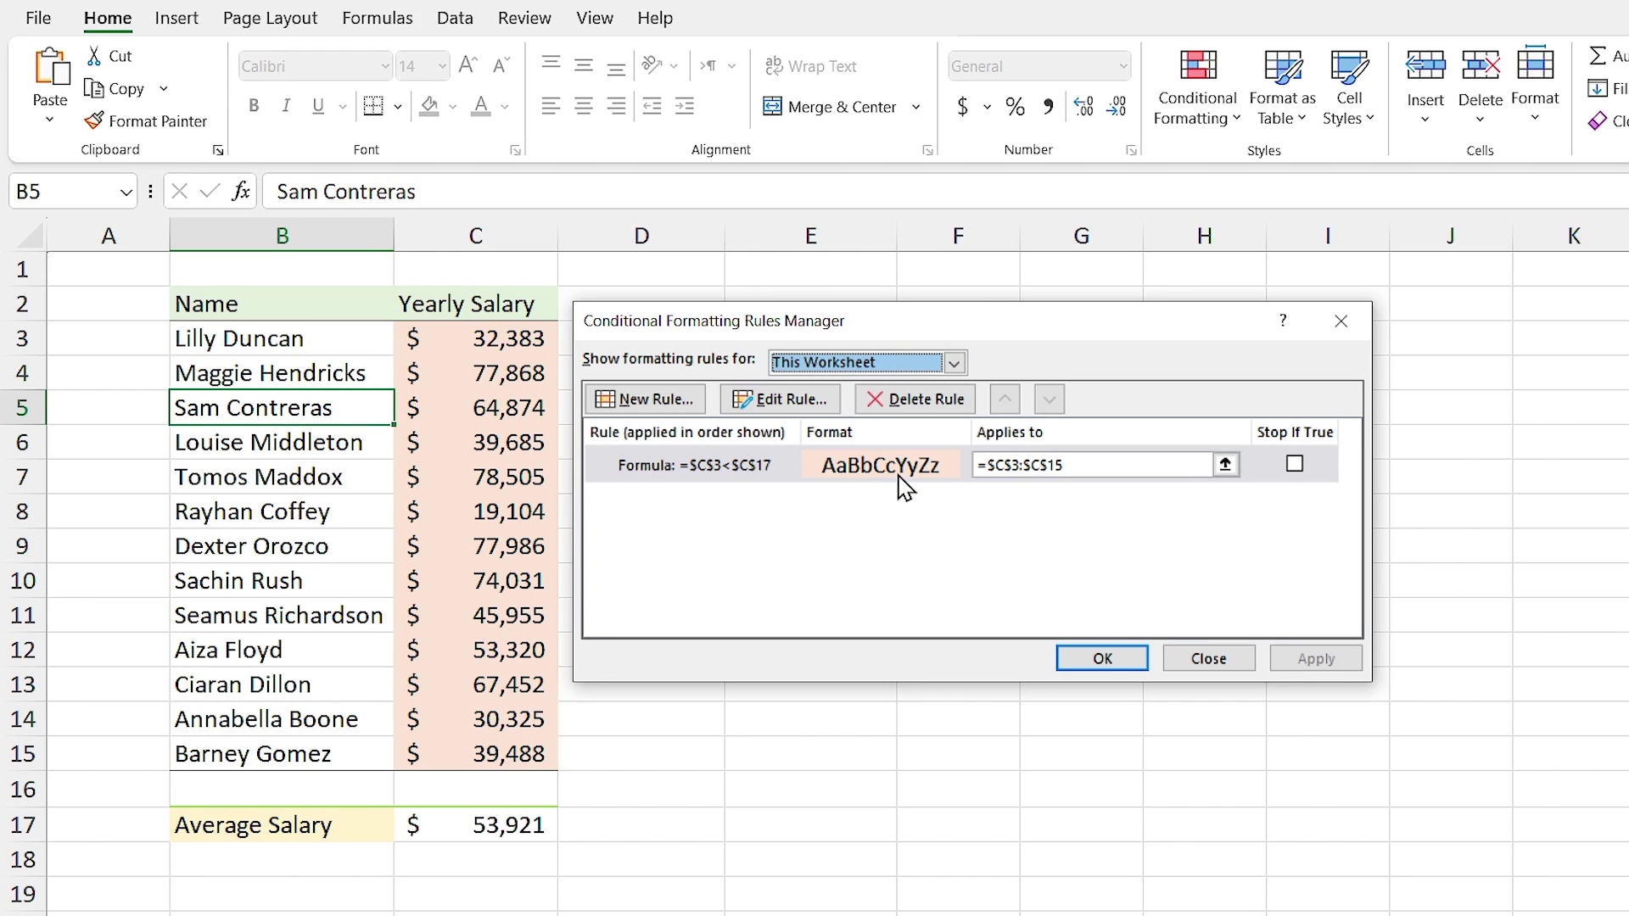
# Copy the formula =$C$3<$C$17 from the salary rule and leave the rule unedited
pyautogui.doubleClick(705, 474)
pyautogui.moveTo(853, 299); pyautogui.dragTo(702, 349)
pyautogui.tripleClick(722, 615)
pyautogui.hotkey('ctrl', 'c')
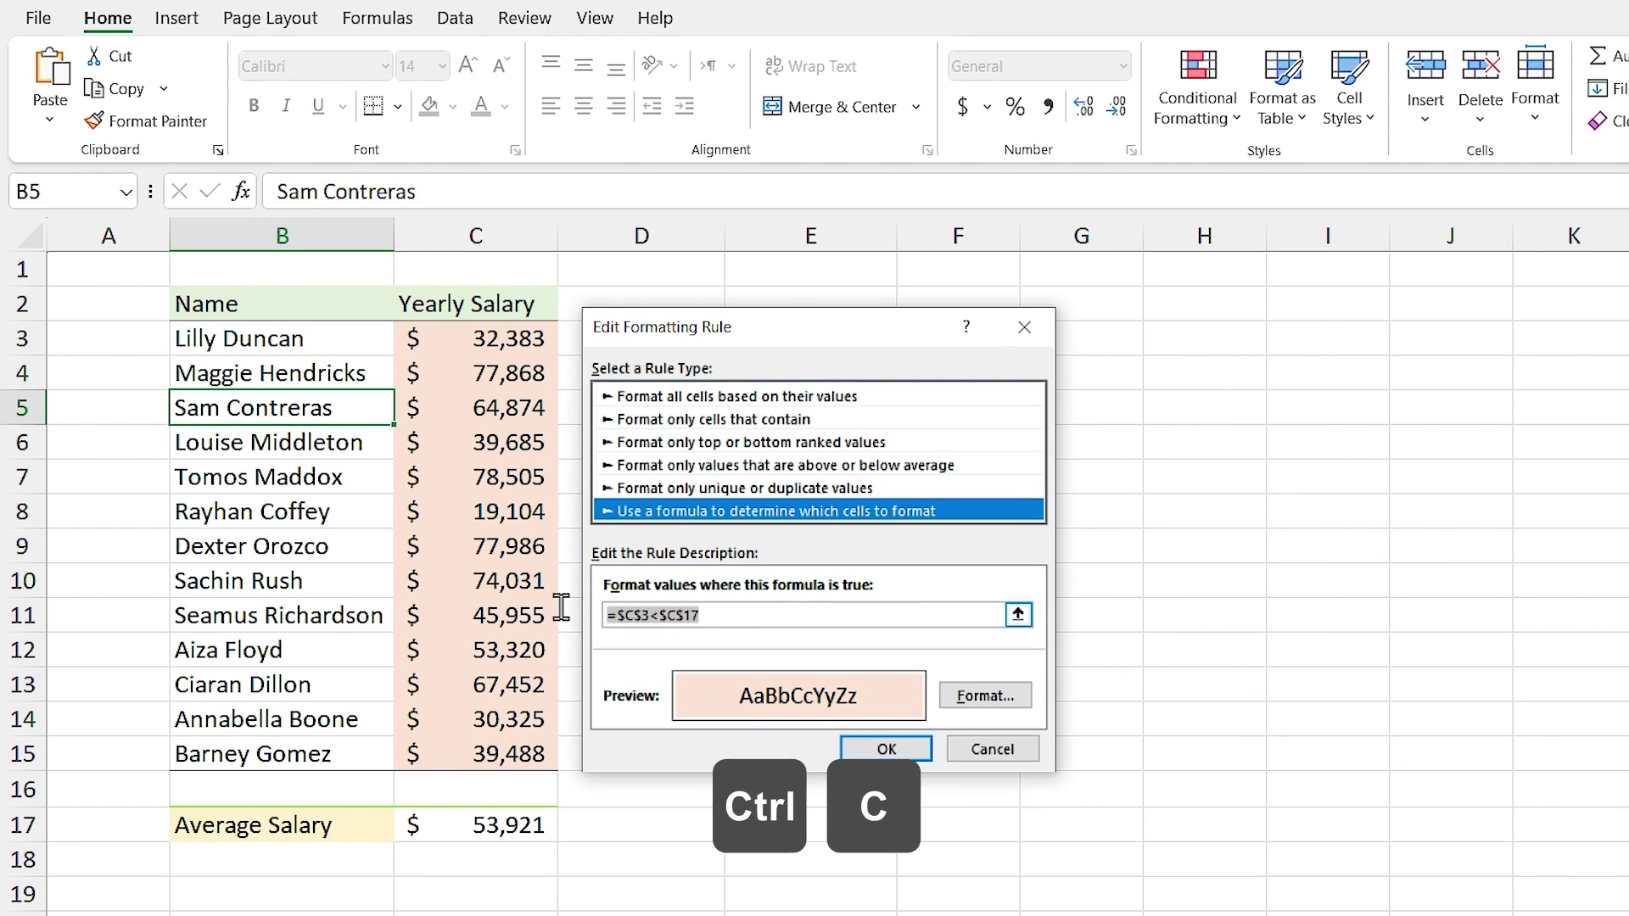
pyautogui.click(995, 753)
pyautogui.press('Escape')
# Paste the copied rule formula into D3 and fill it down to D15 to test it for each salary
pyautogui.click(651, 359)
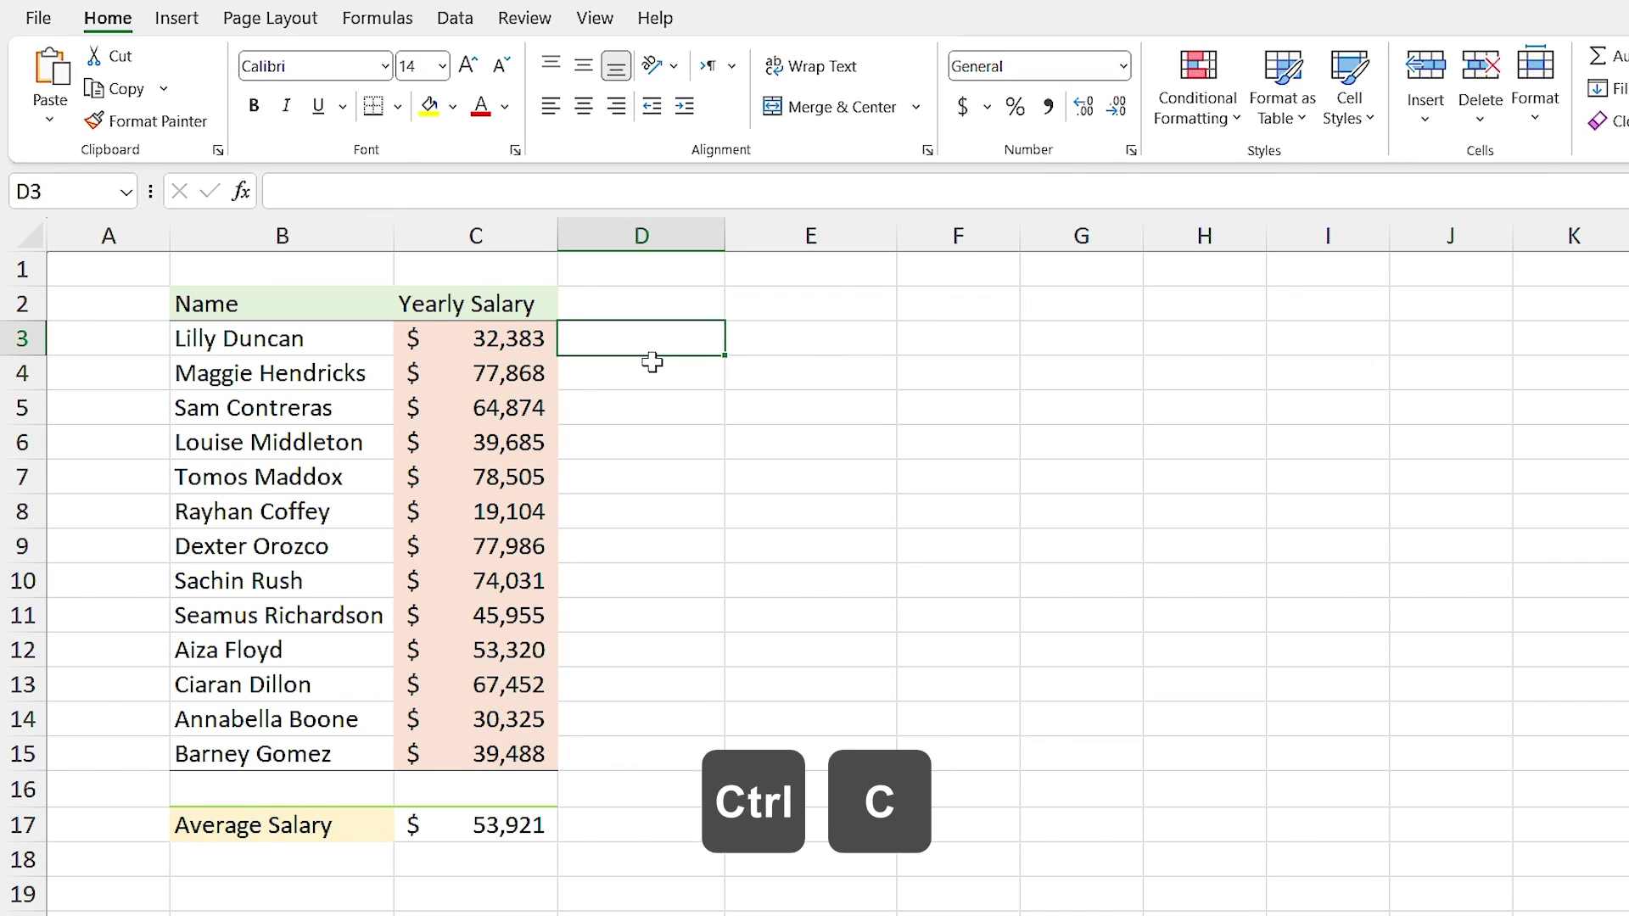
pyautogui.hotkey('ctrl', 'v')
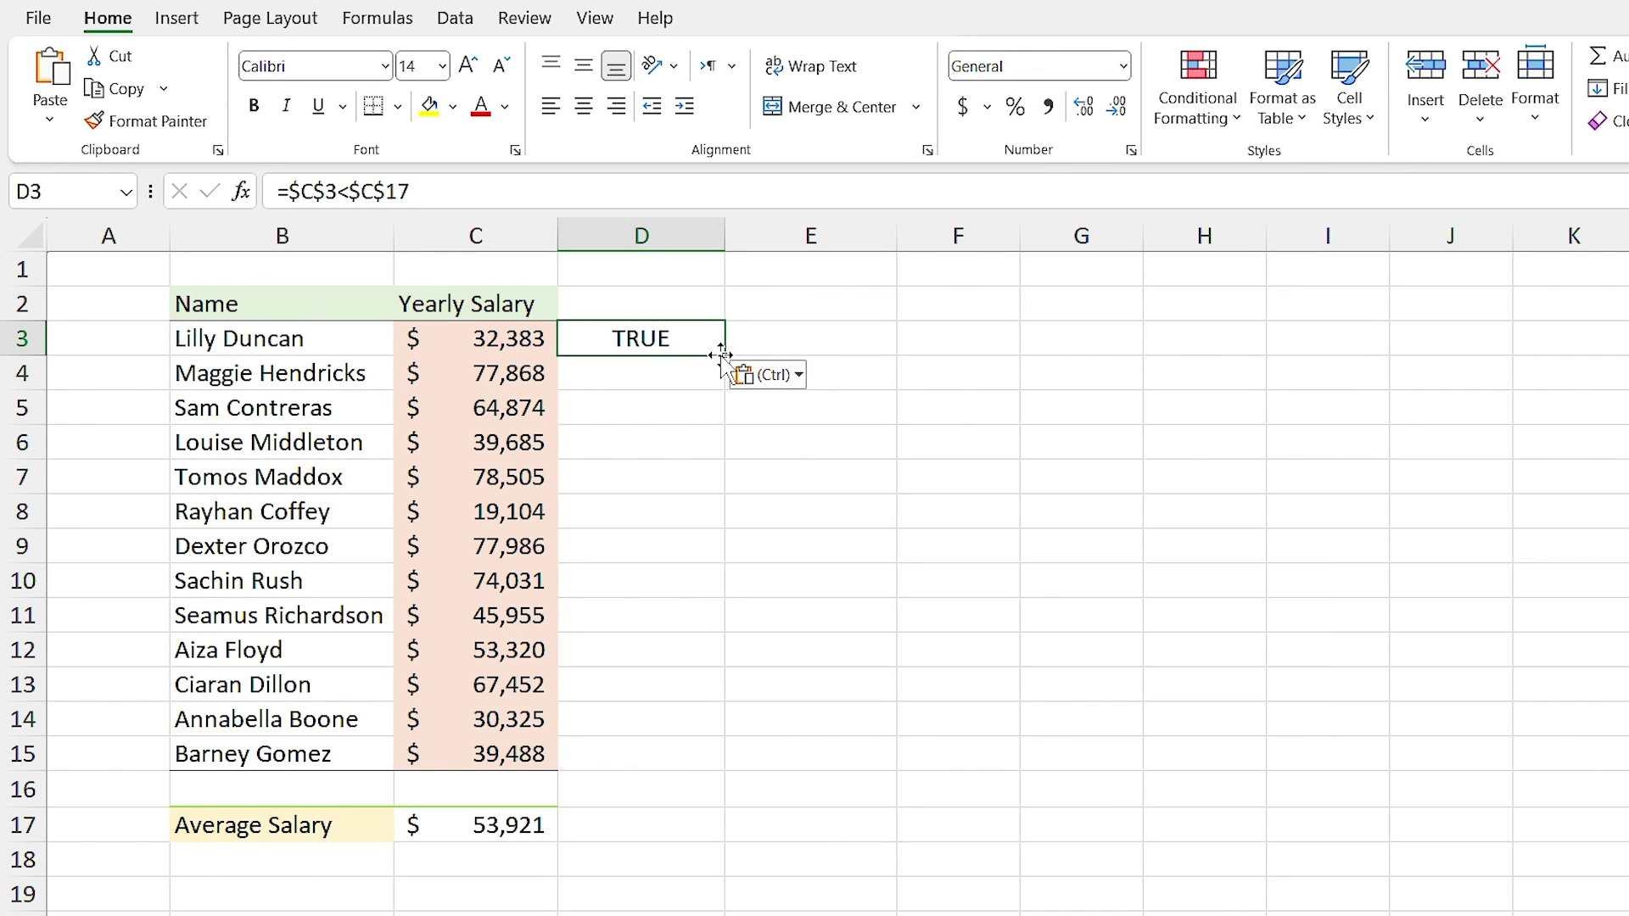
pyautogui.moveTo(726, 358); pyautogui.dragTo(725, 768)
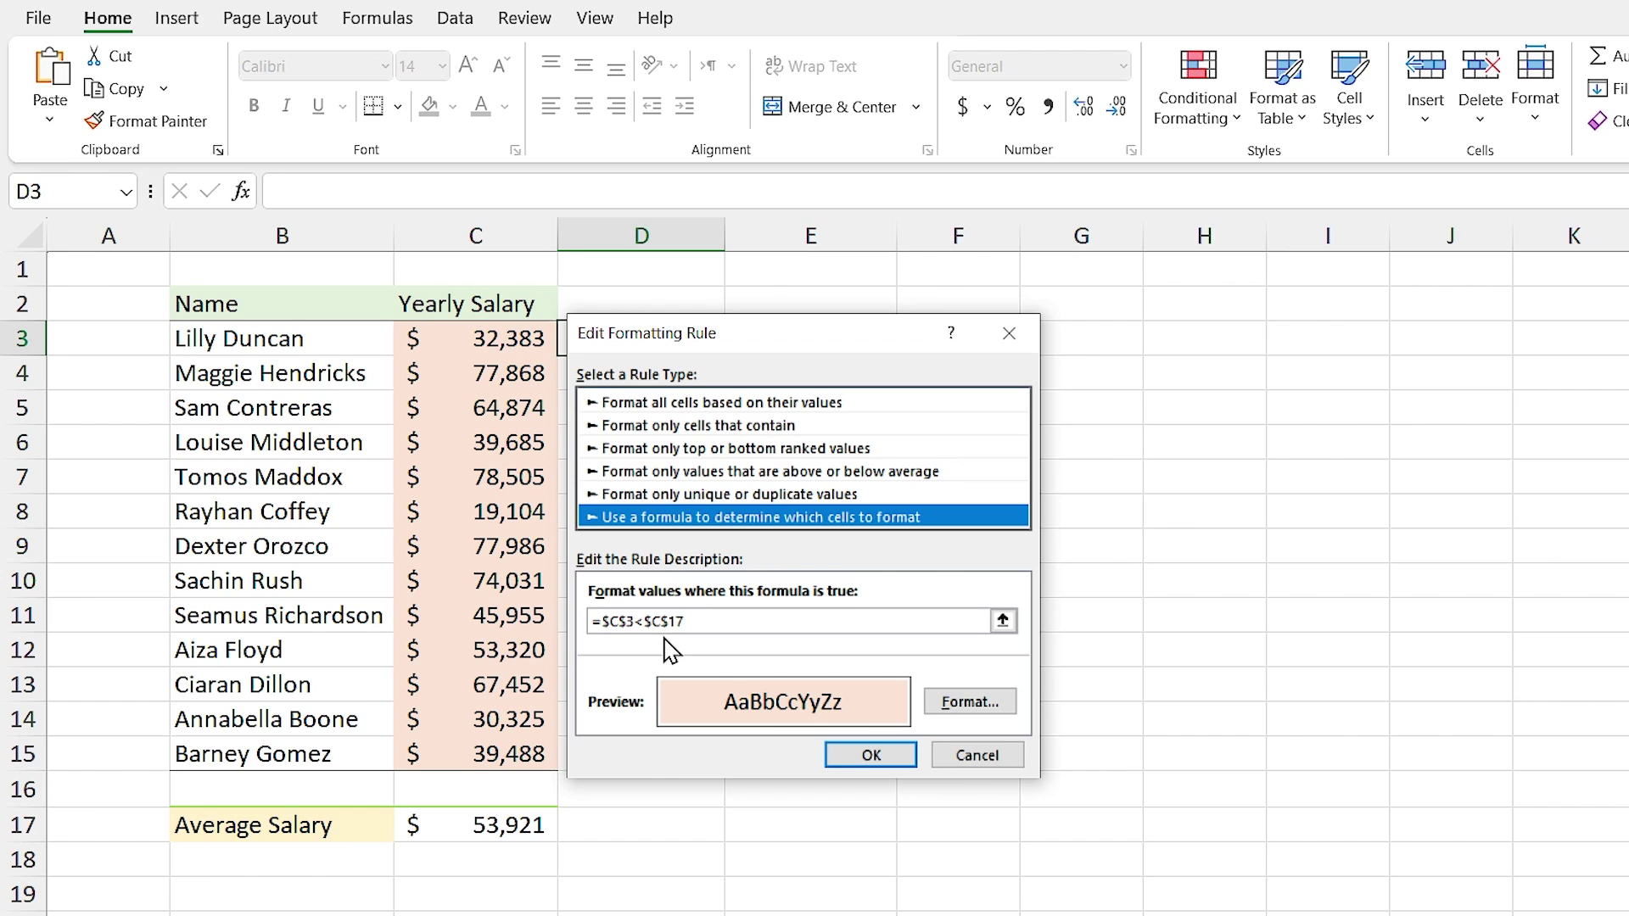
# Close the rule editor and rules manager without changes, and enter the formula =C3<C17 in D3
pyautogui.click(969, 755)
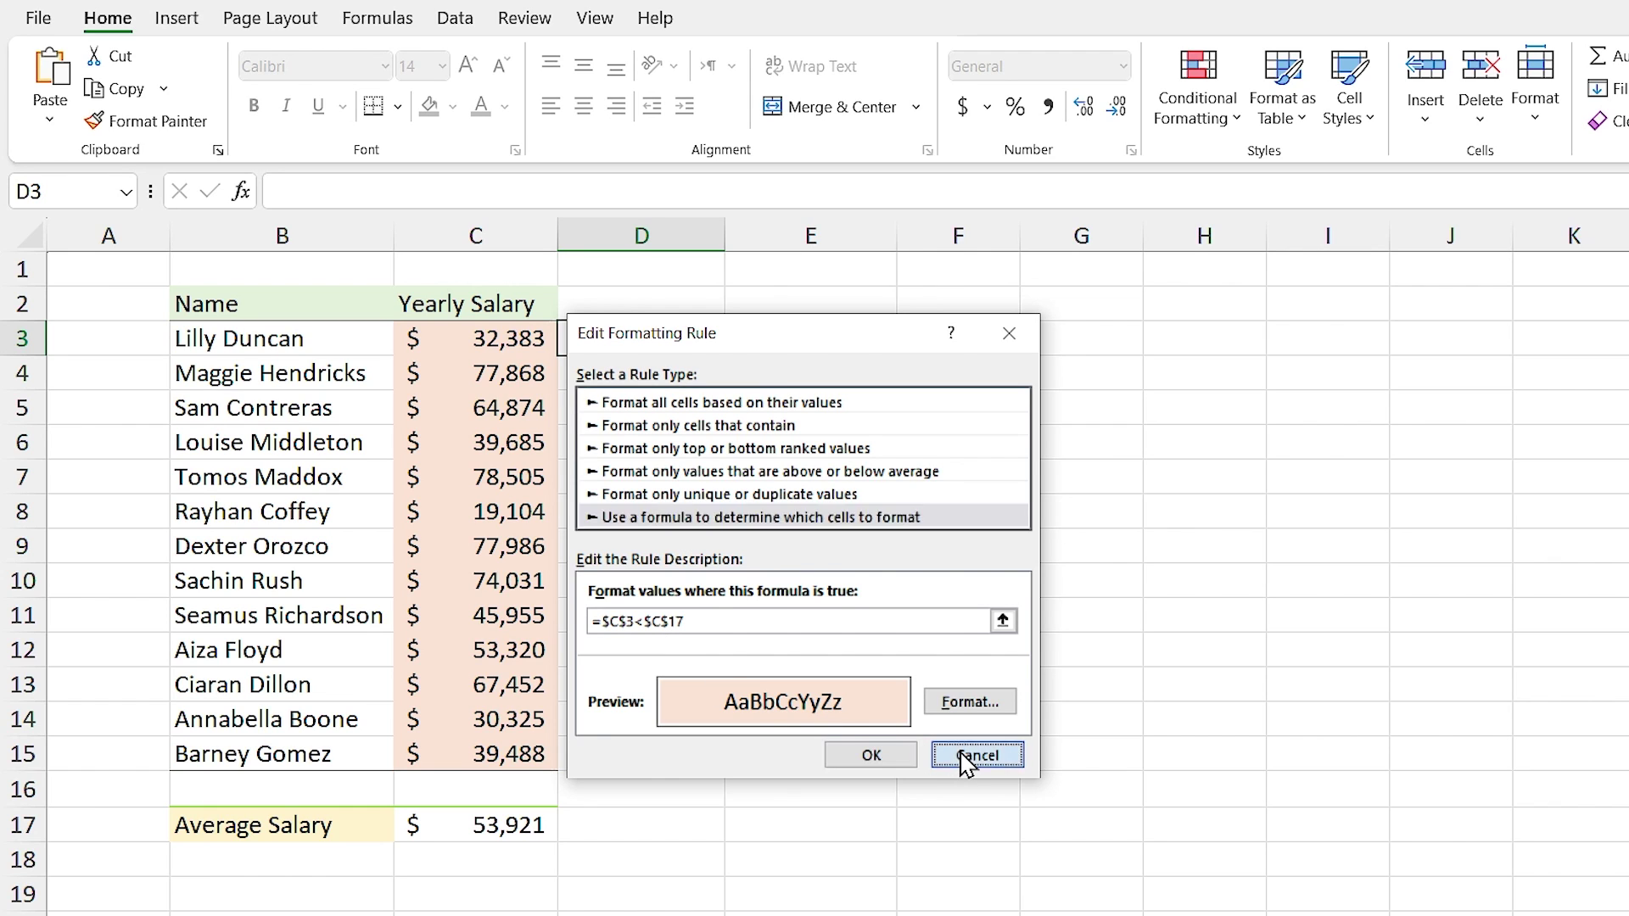
pyautogui.click(1192, 662)
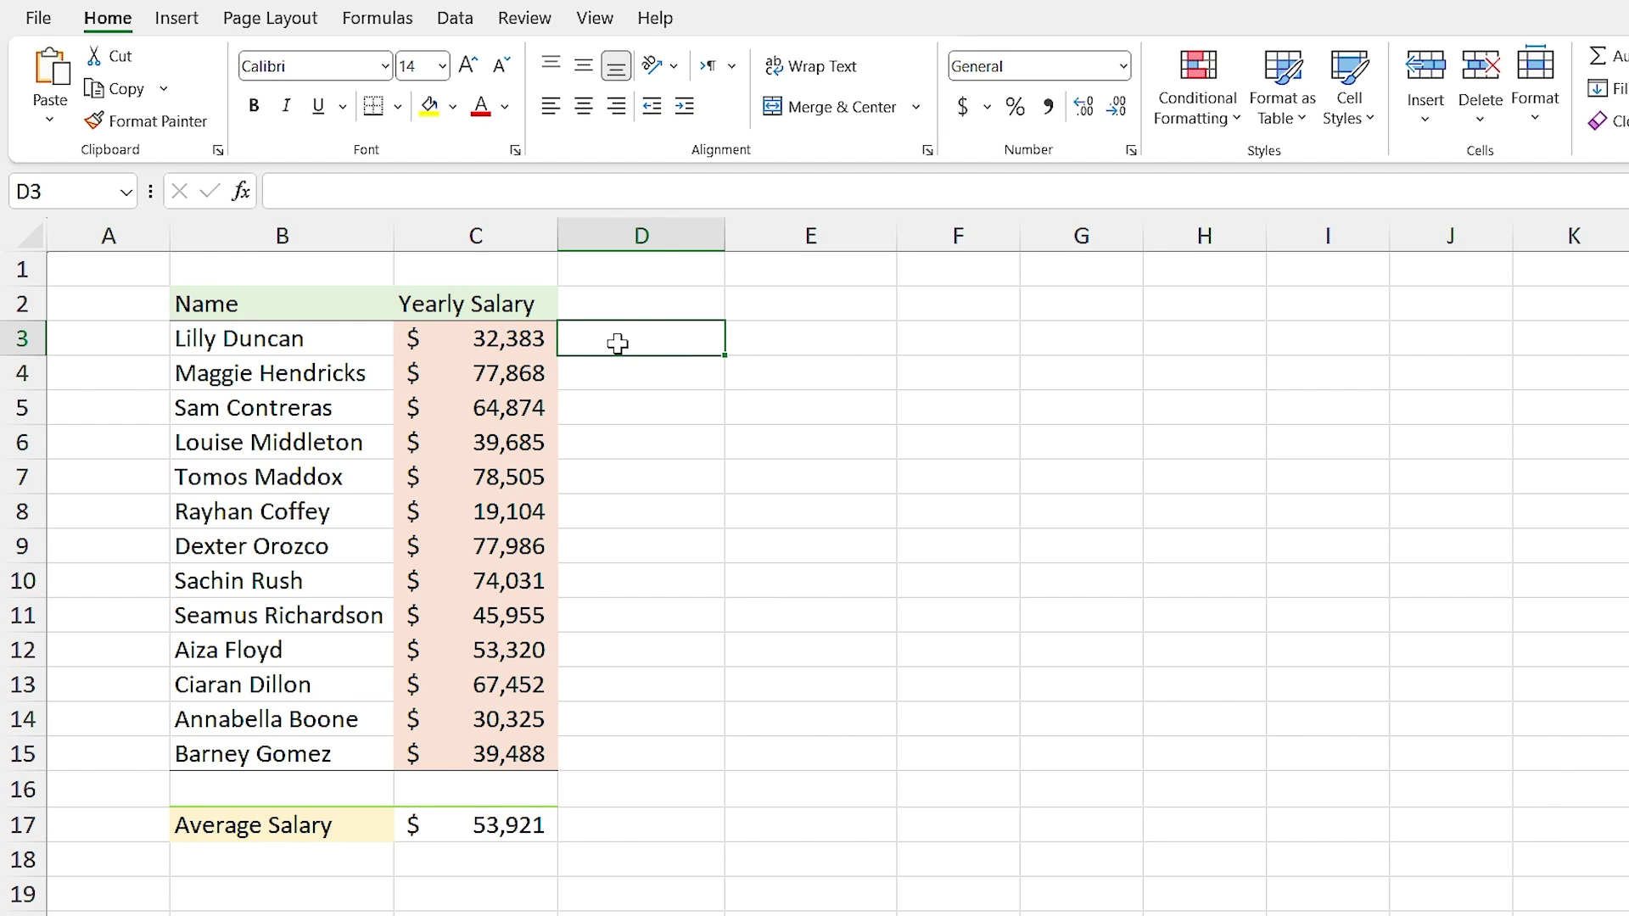
pyautogui.write('=')
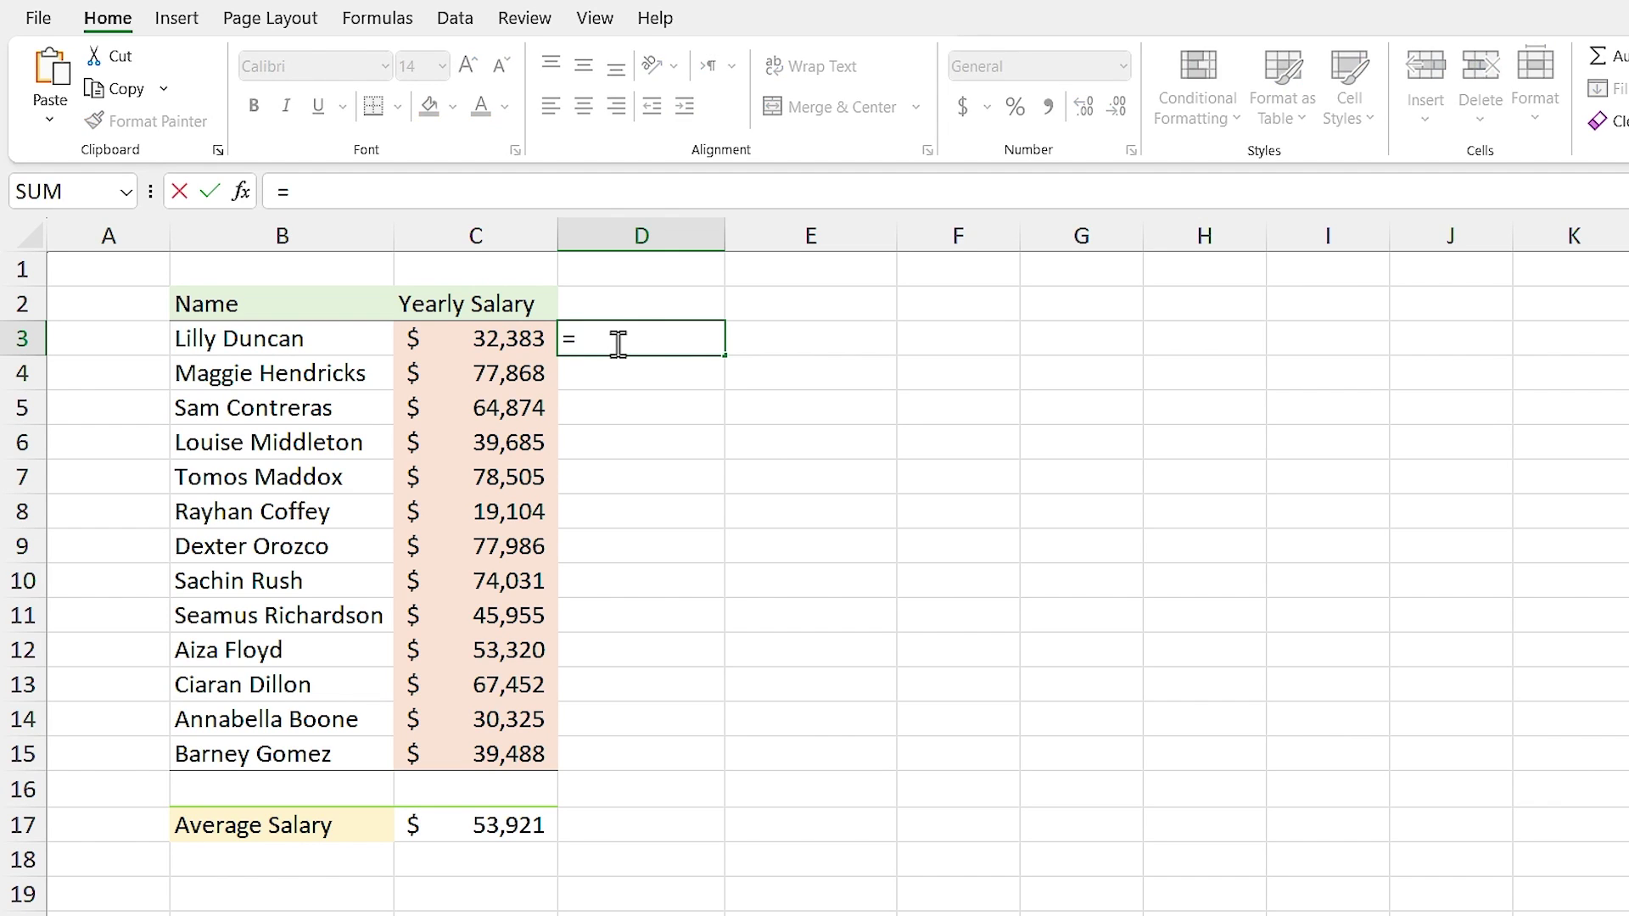
pyautogui.click(507, 340)
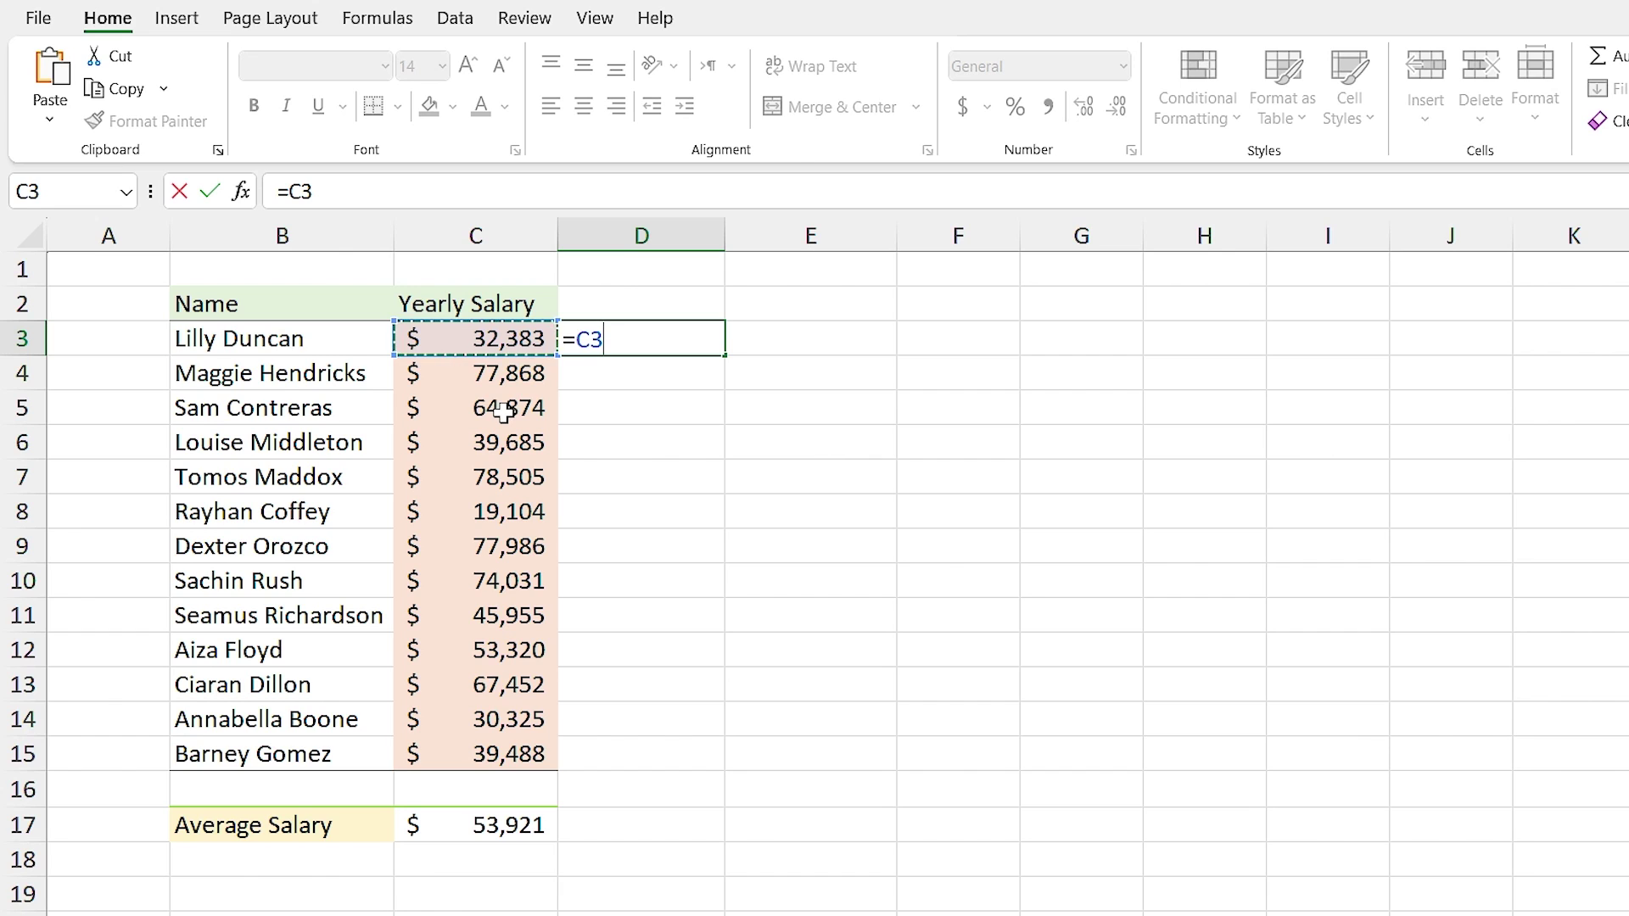
pyautogui.write('<')
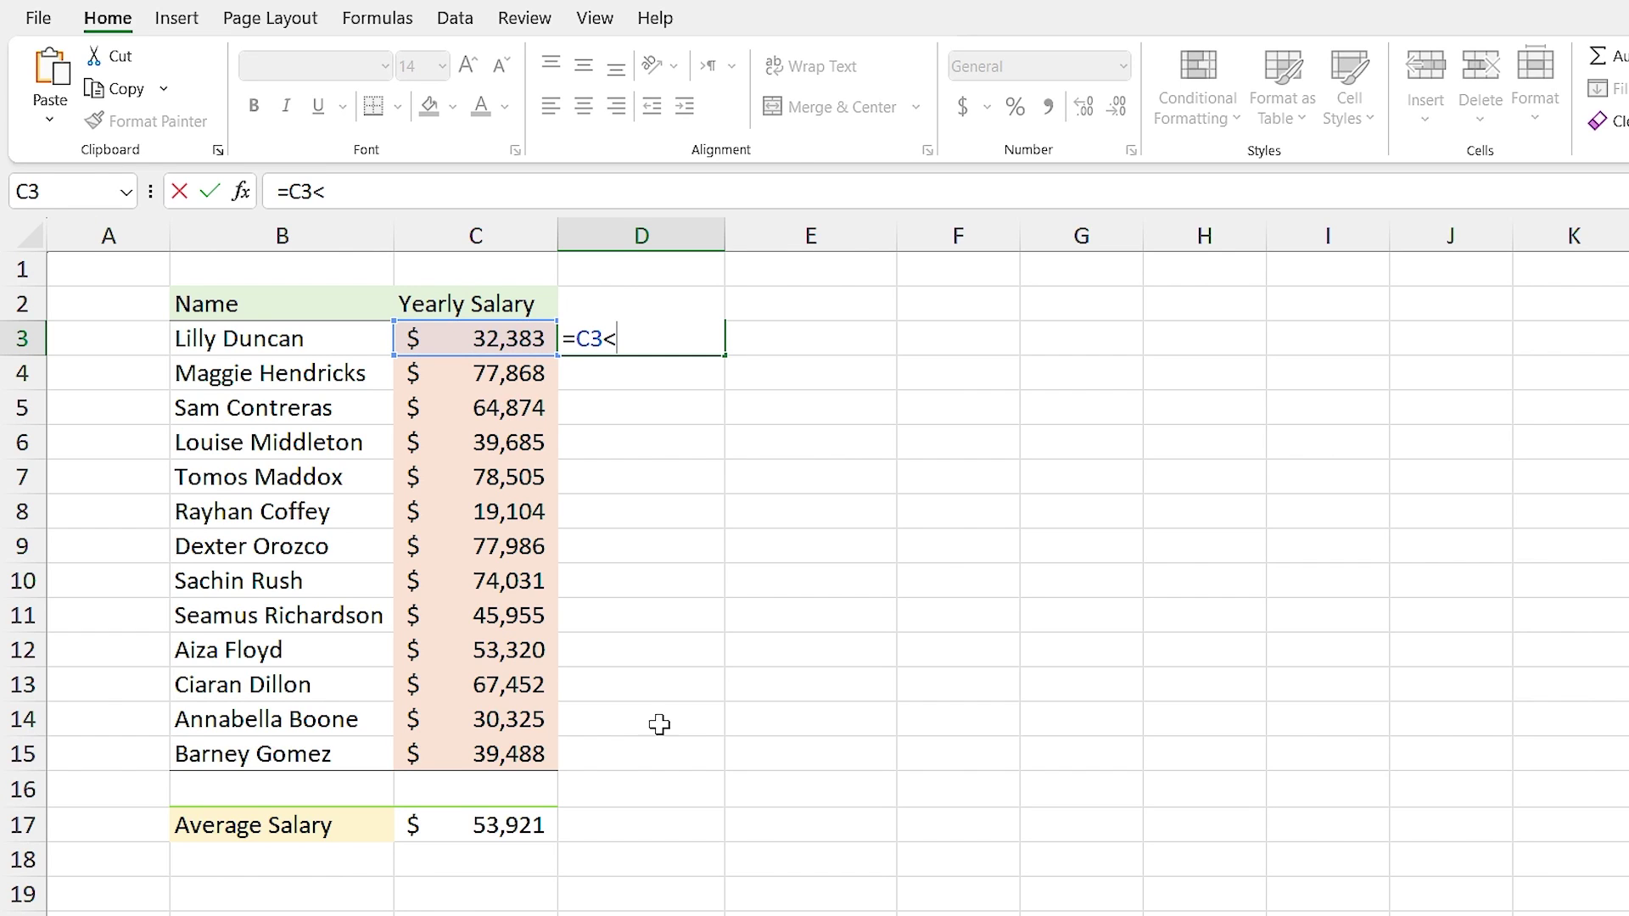
pyautogui.click(521, 825)
pyautogui.press('Return')
pyautogui.click(642, 334)
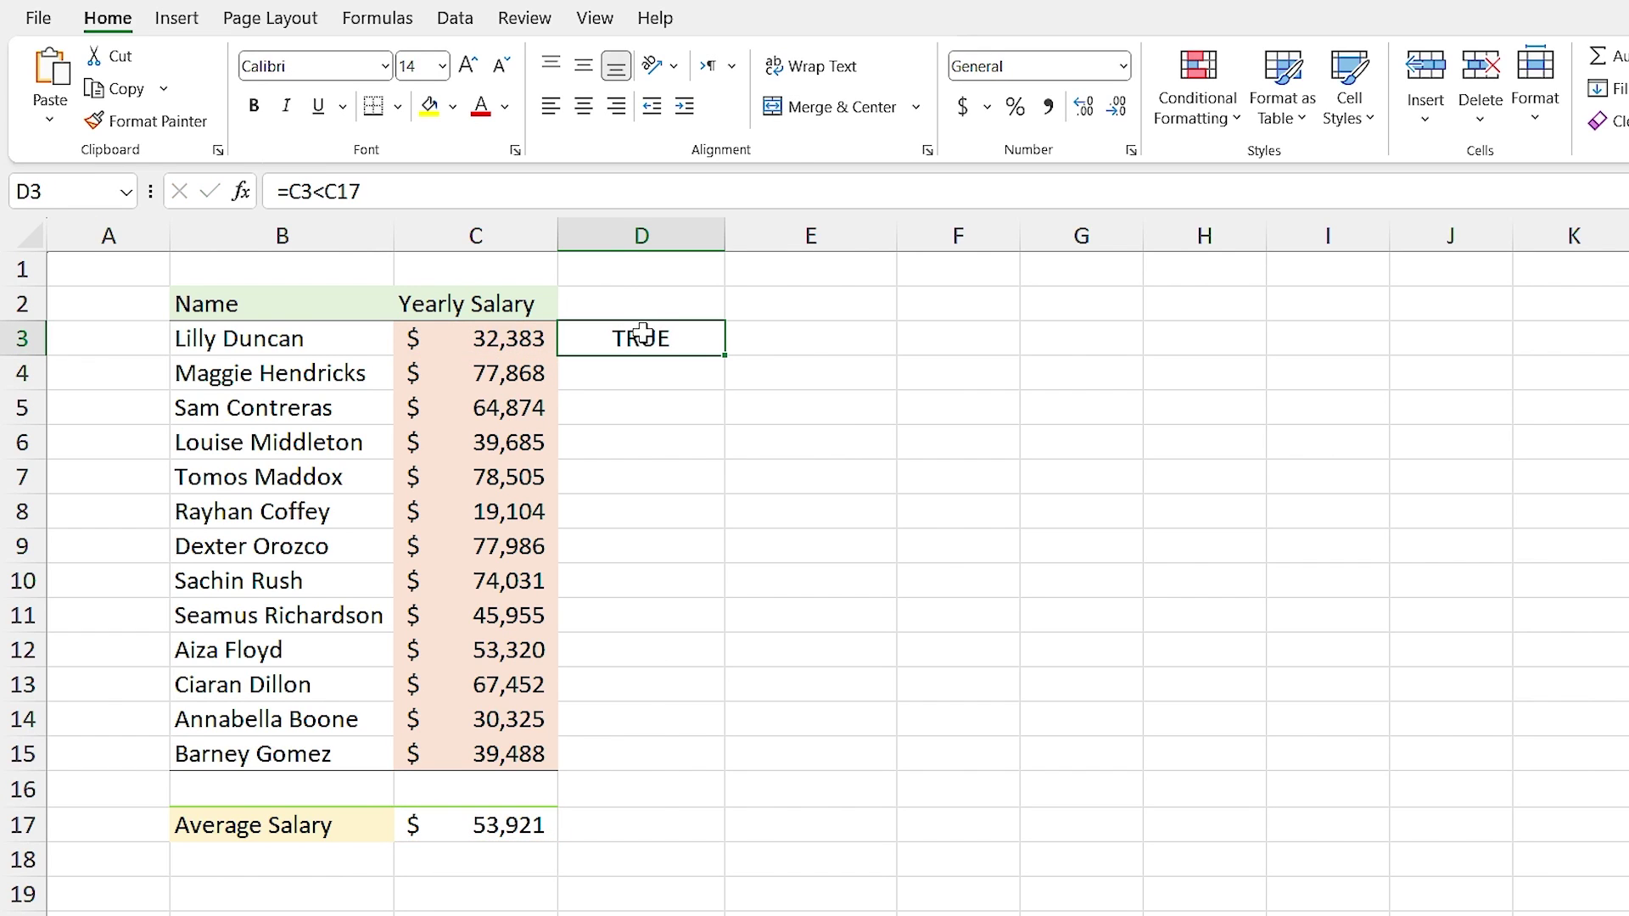
# Test the relative references by filling the D3 formula down to D4, inspect the D4 formula, and clear D4
pyautogui.moveTo(726, 365); pyautogui.dragTo(660, 373)
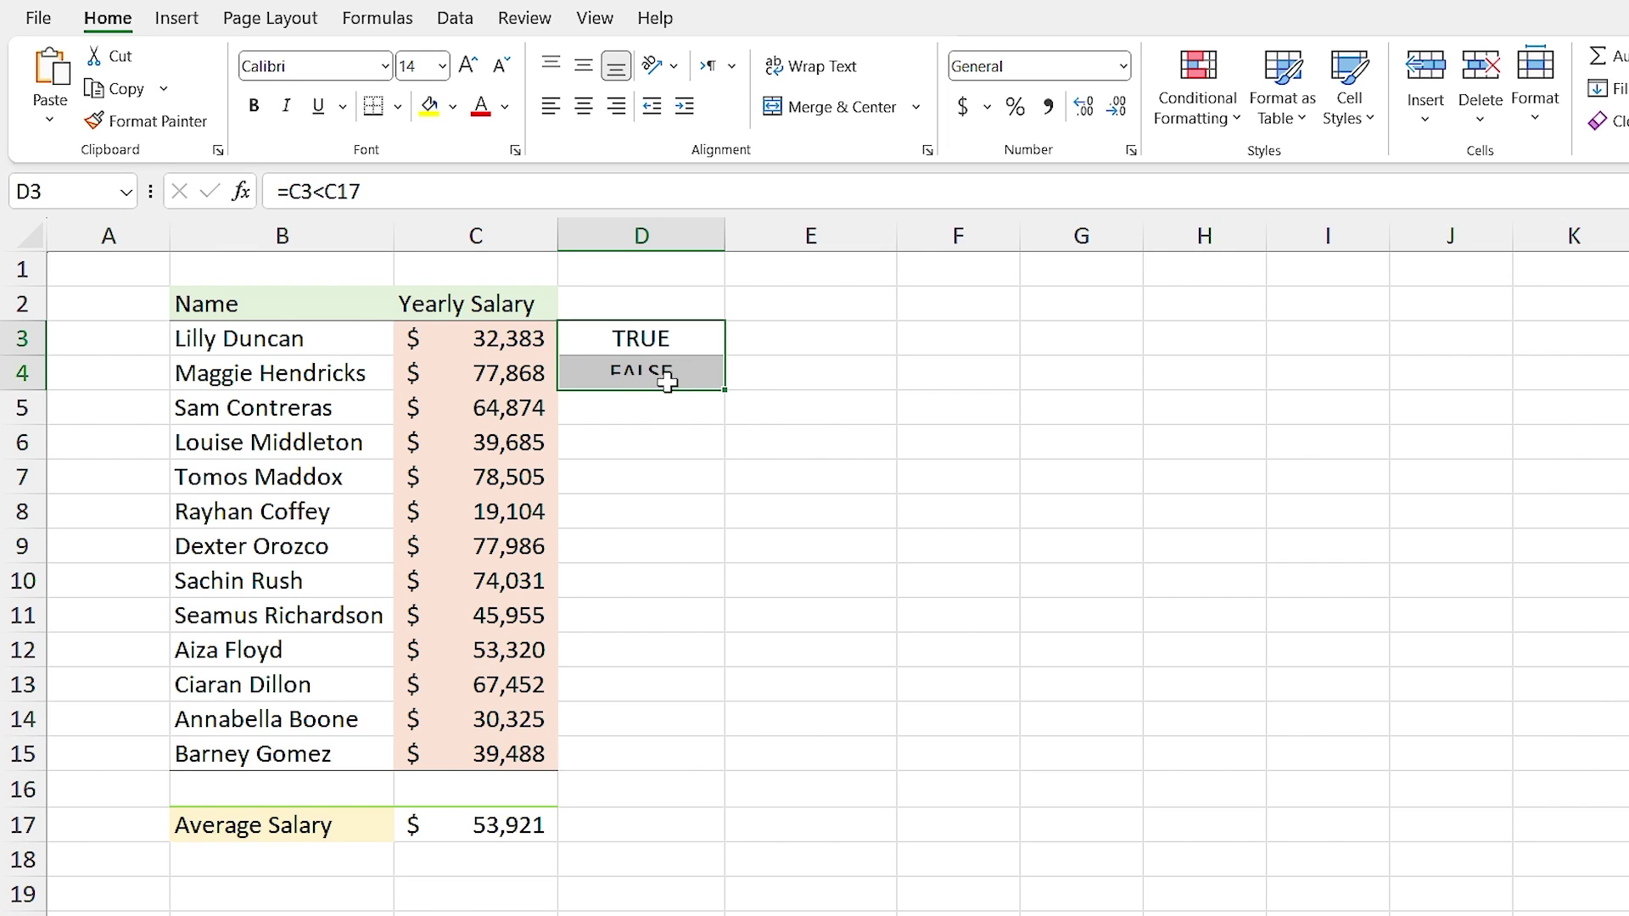
pyautogui.doubleClick(670, 375)
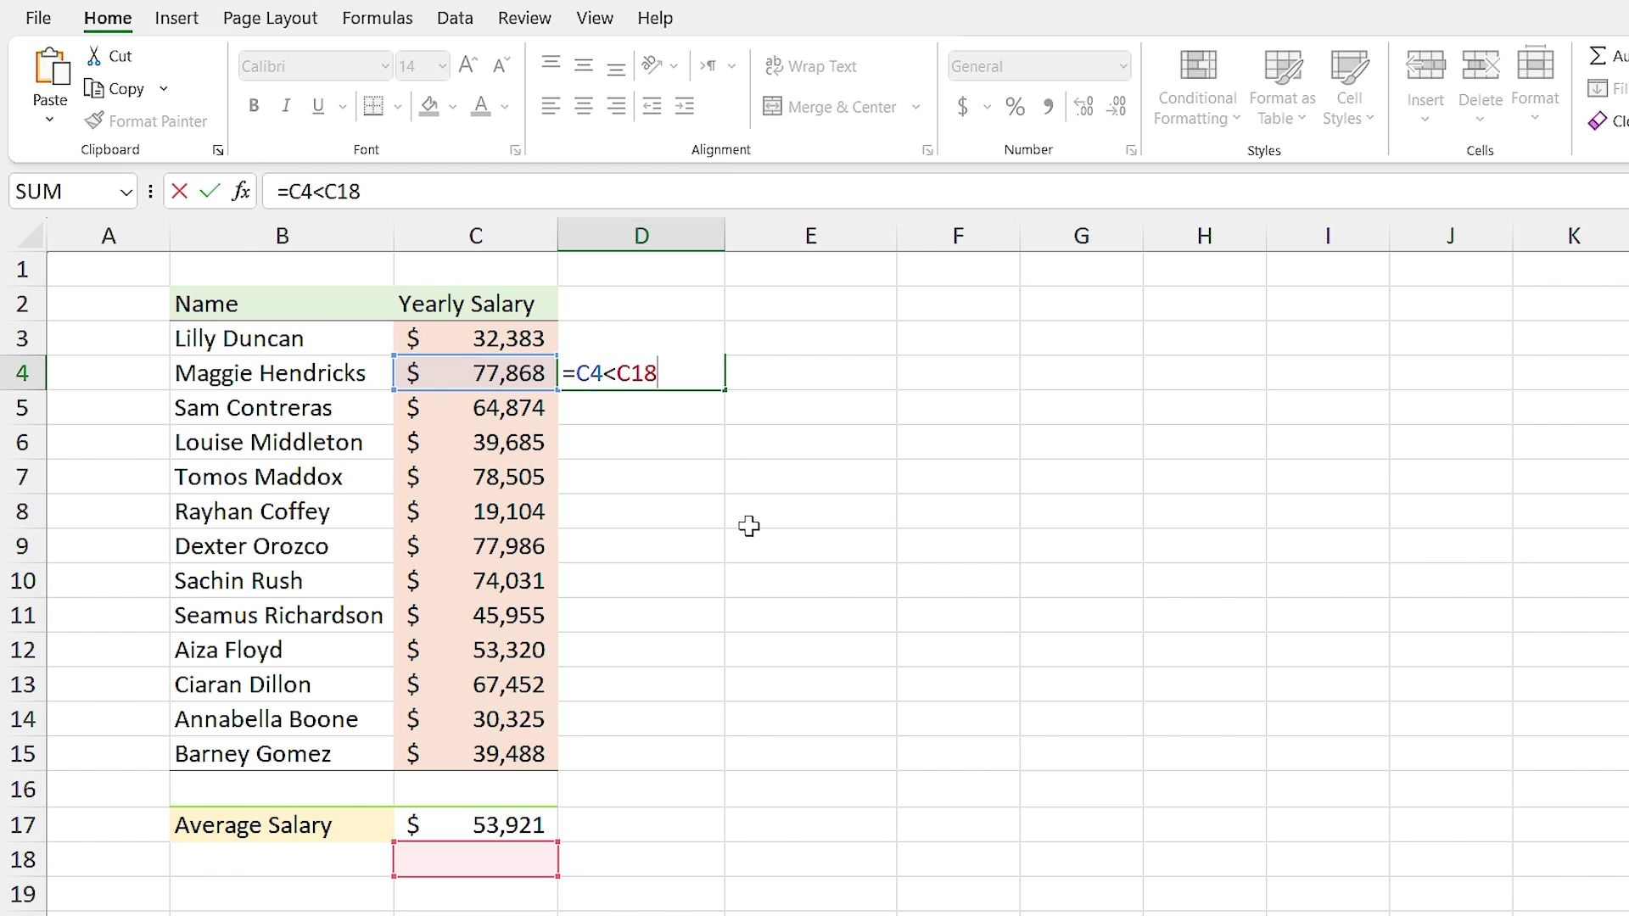
pyautogui.hotkey('ctrl', 'Return')
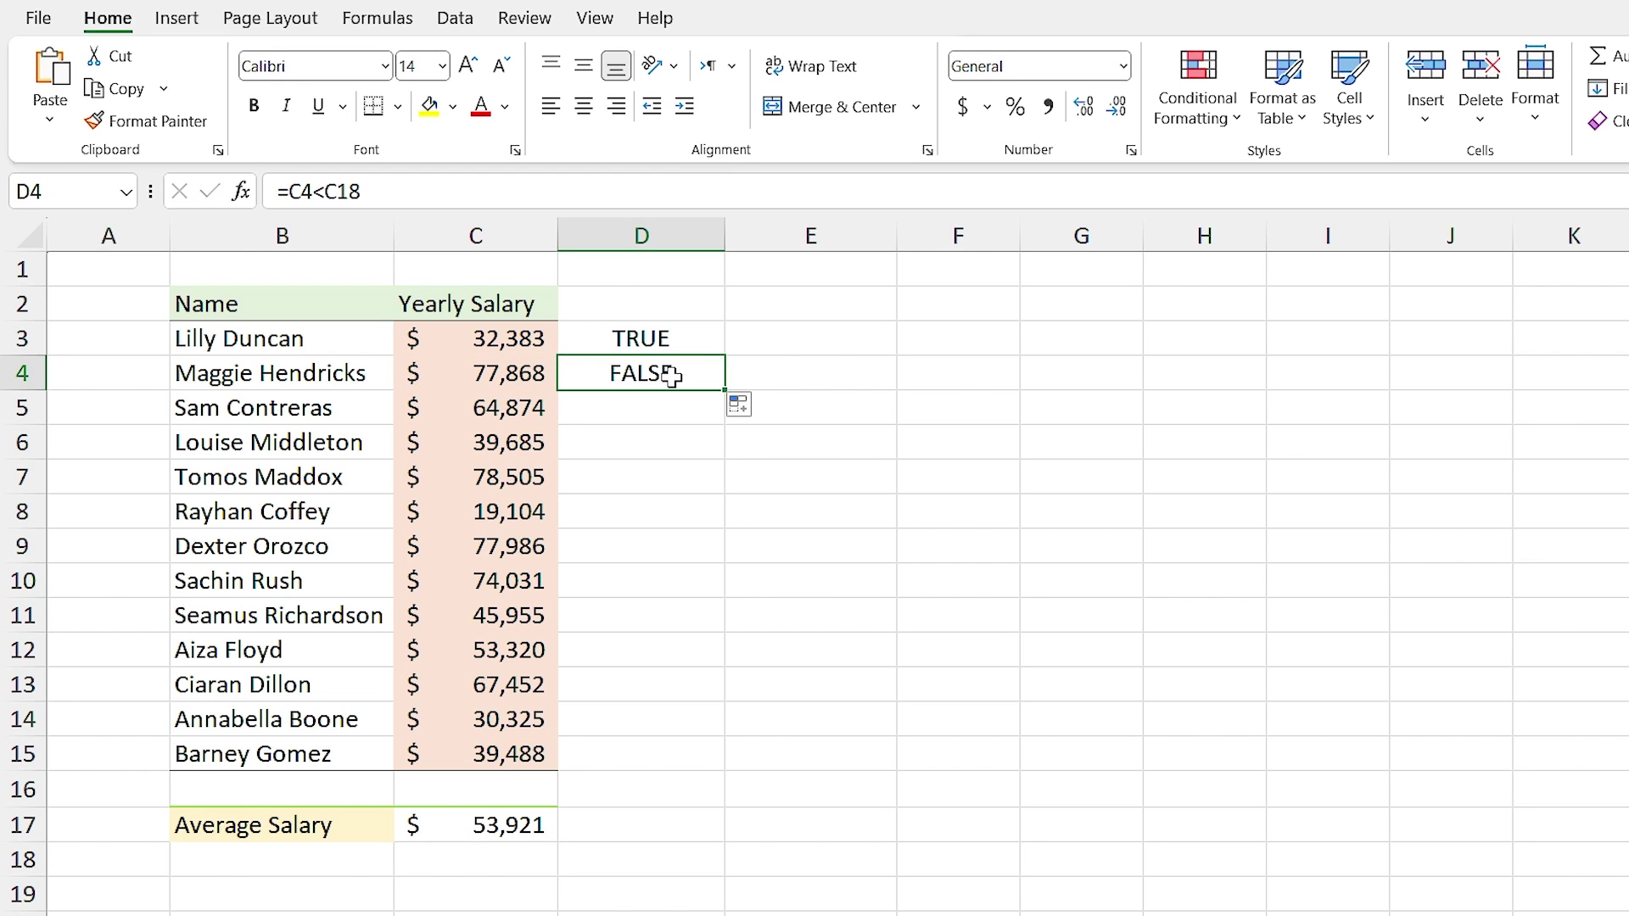
pyautogui.press('Delete')
# Make the average salary reference in D3 absolute so the formula reads =C3<$C$17, and fill it down to D15
pyautogui.click(673, 338)
pyautogui.doubleClick(670, 339)
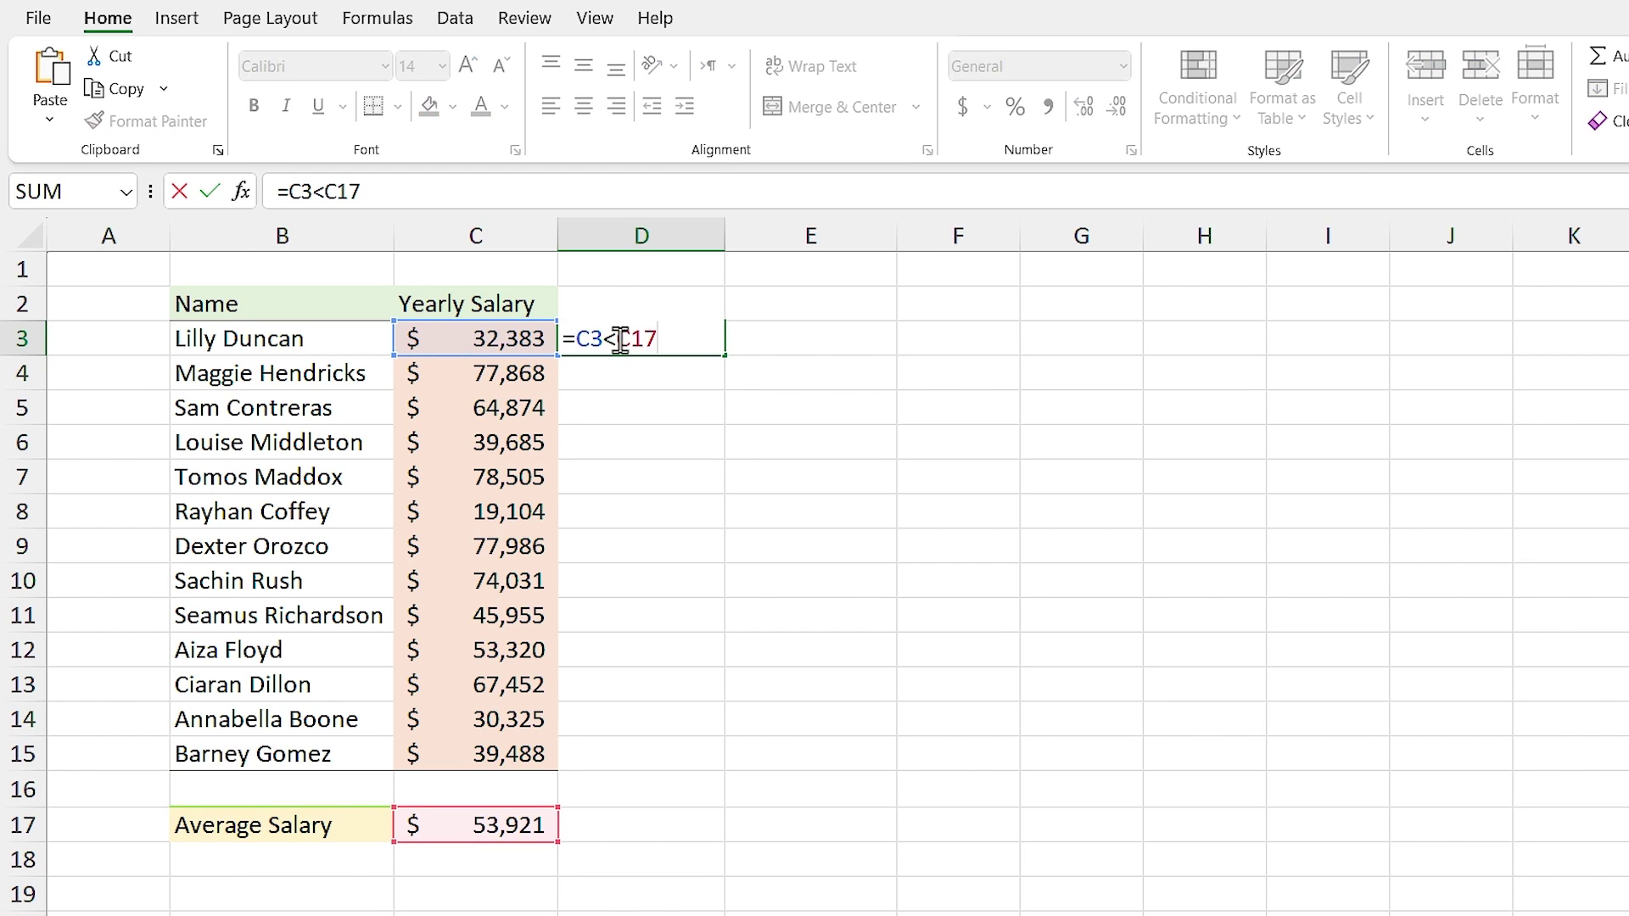
pyautogui.moveTo(618, 340); pyautogui.dragTo(657, 339)
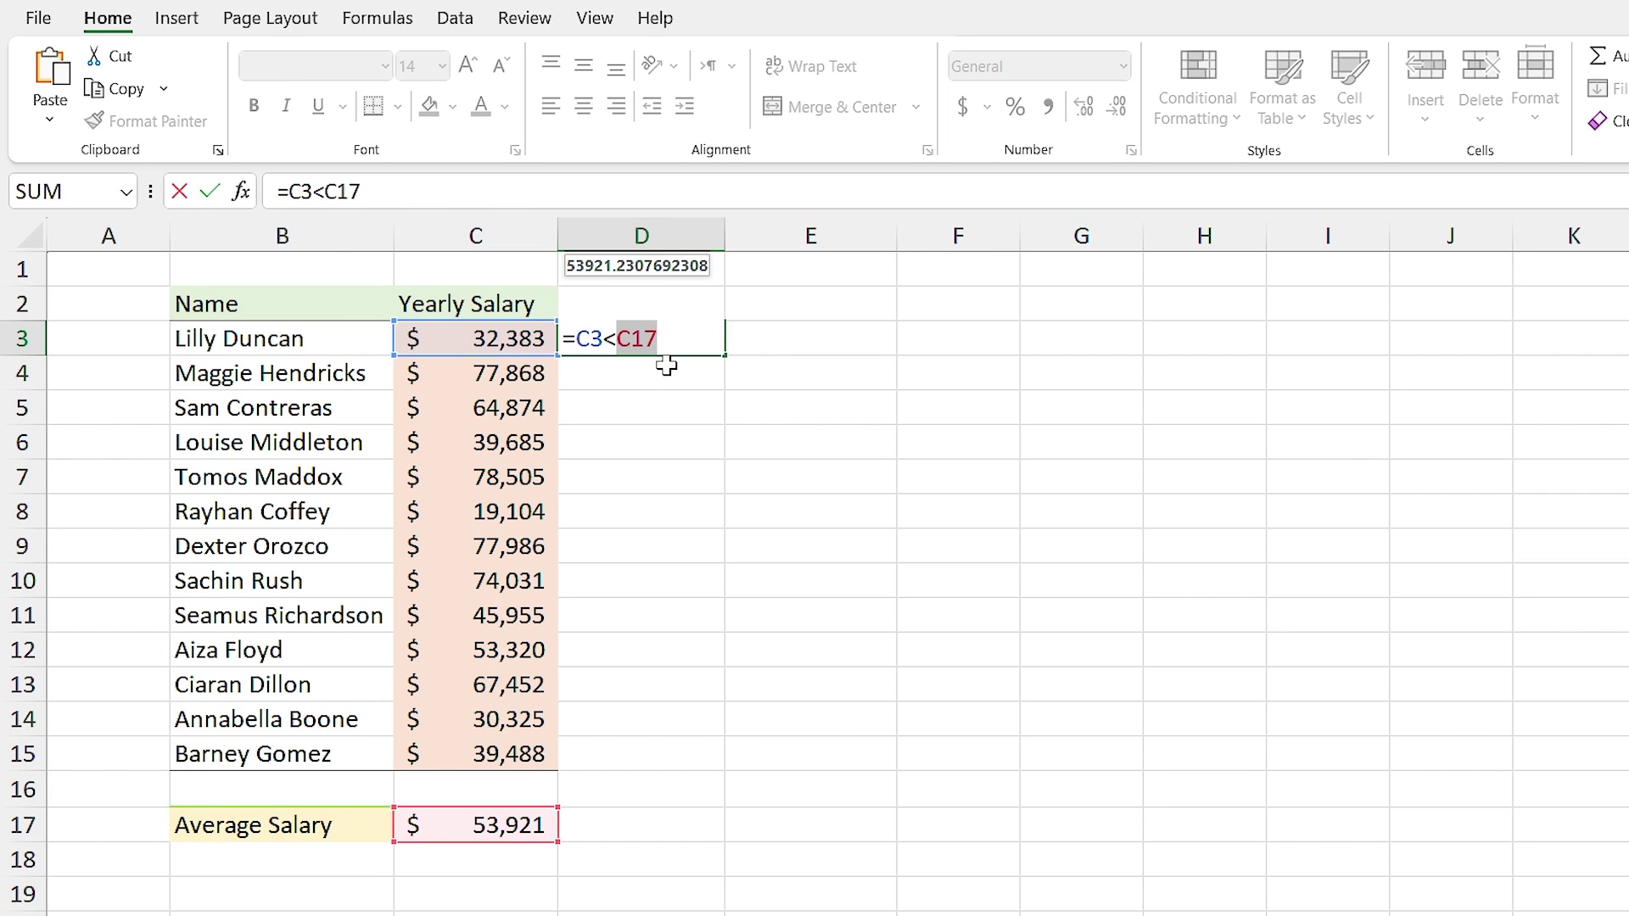
pyautogui.press('F4')
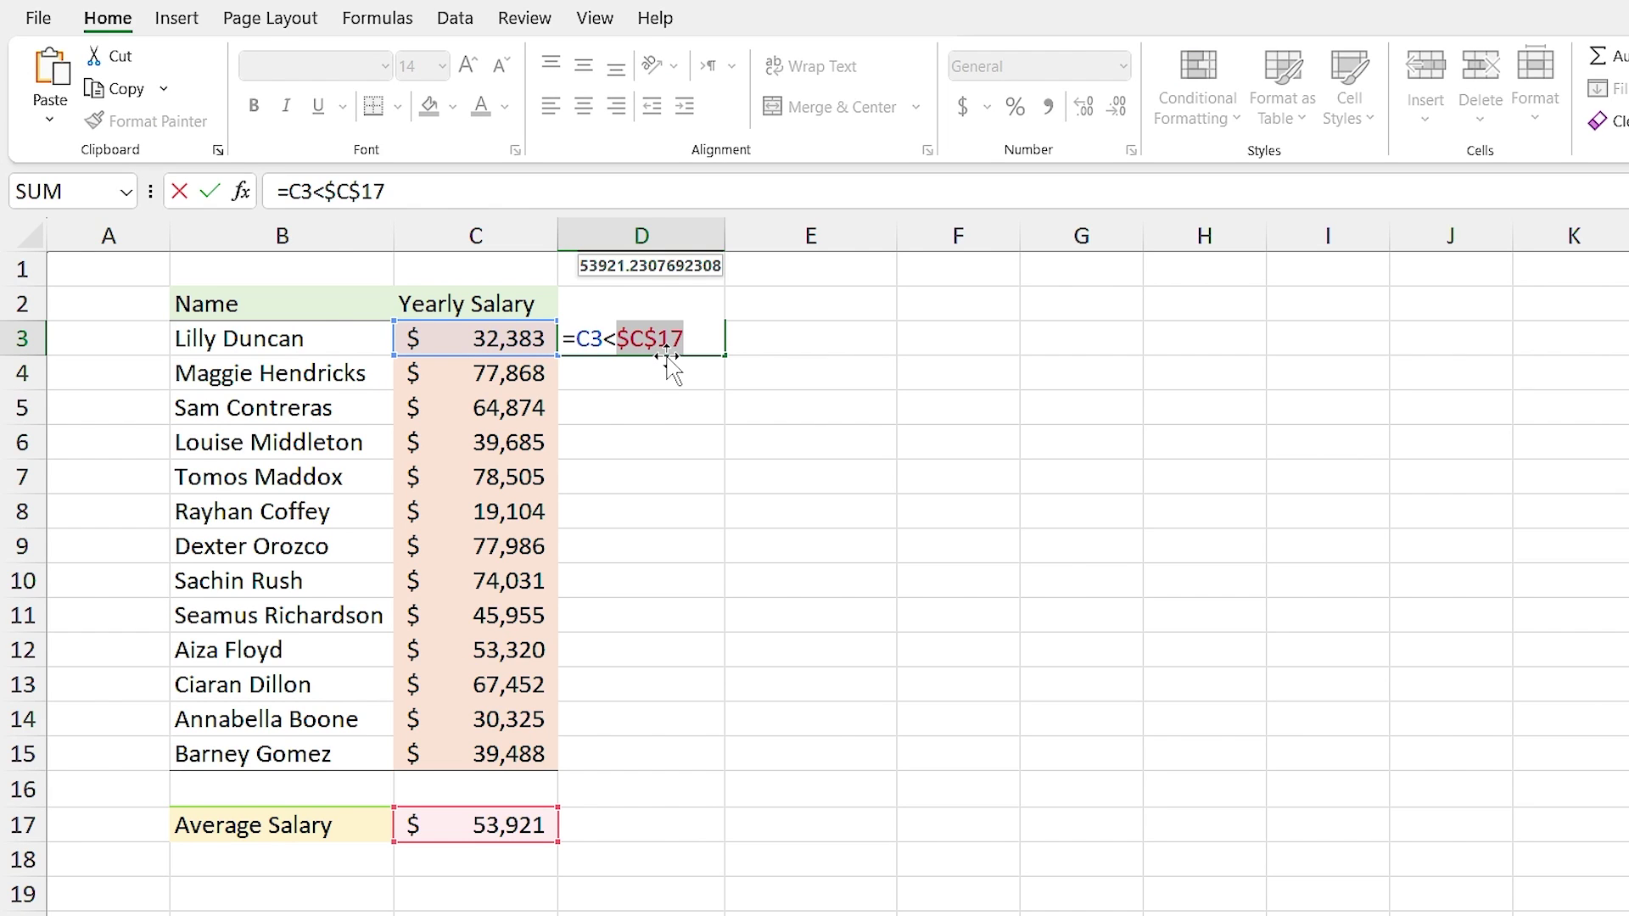
pyautogui.press('Return')
pyautogui.click(594, 337)
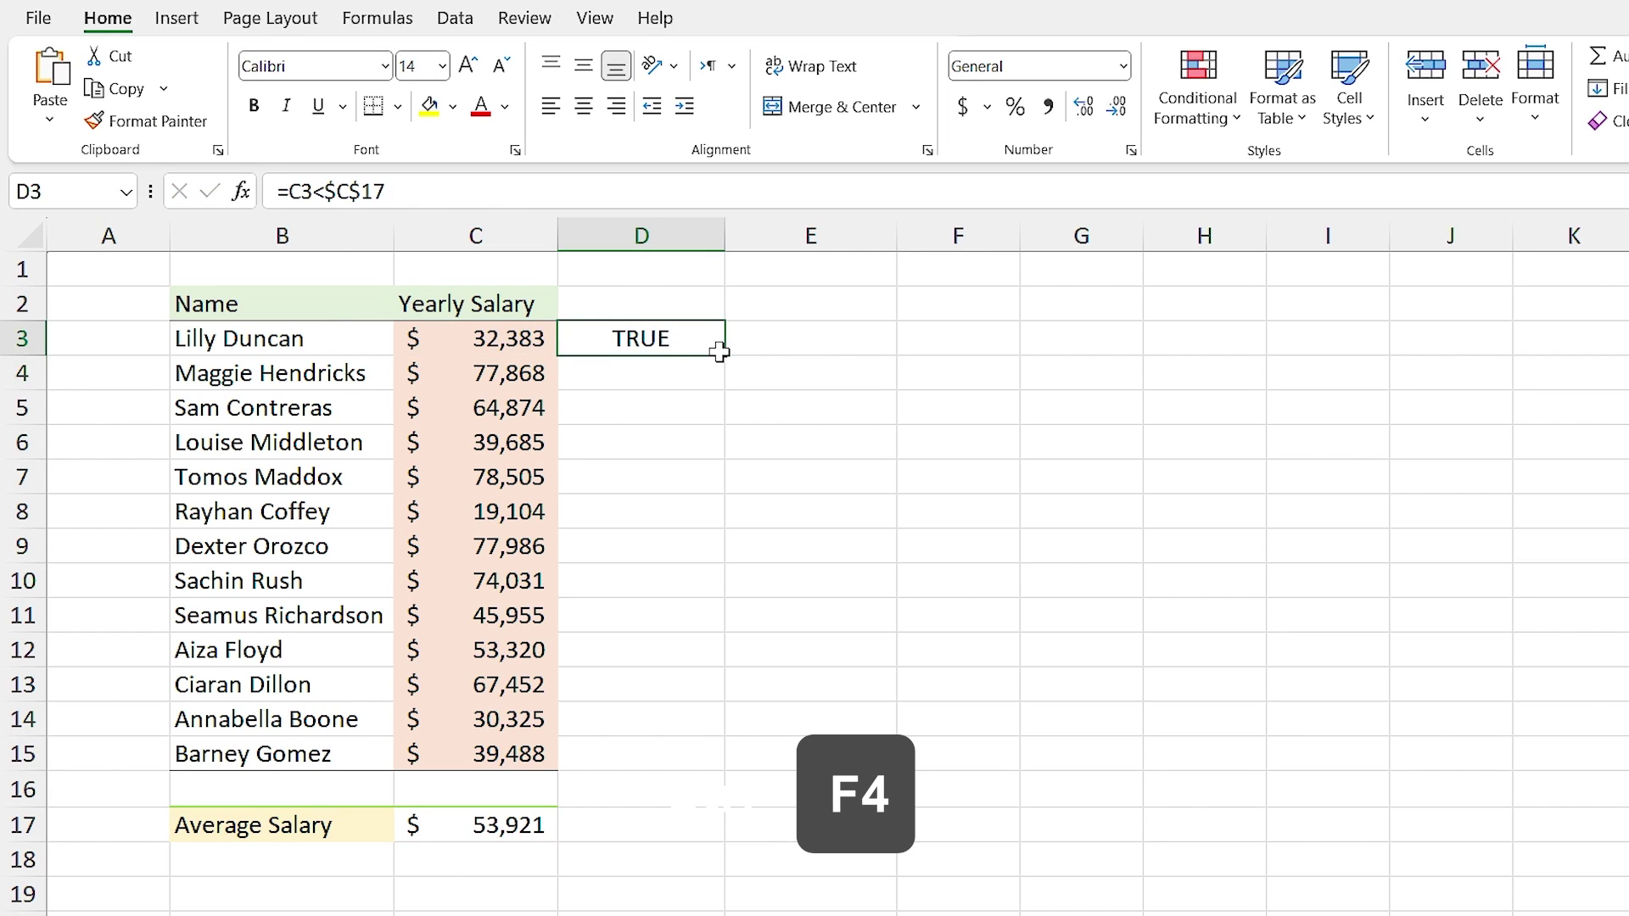
pyautogui.moveTo(727, 354); pyautogui.dragTo(718, 776)
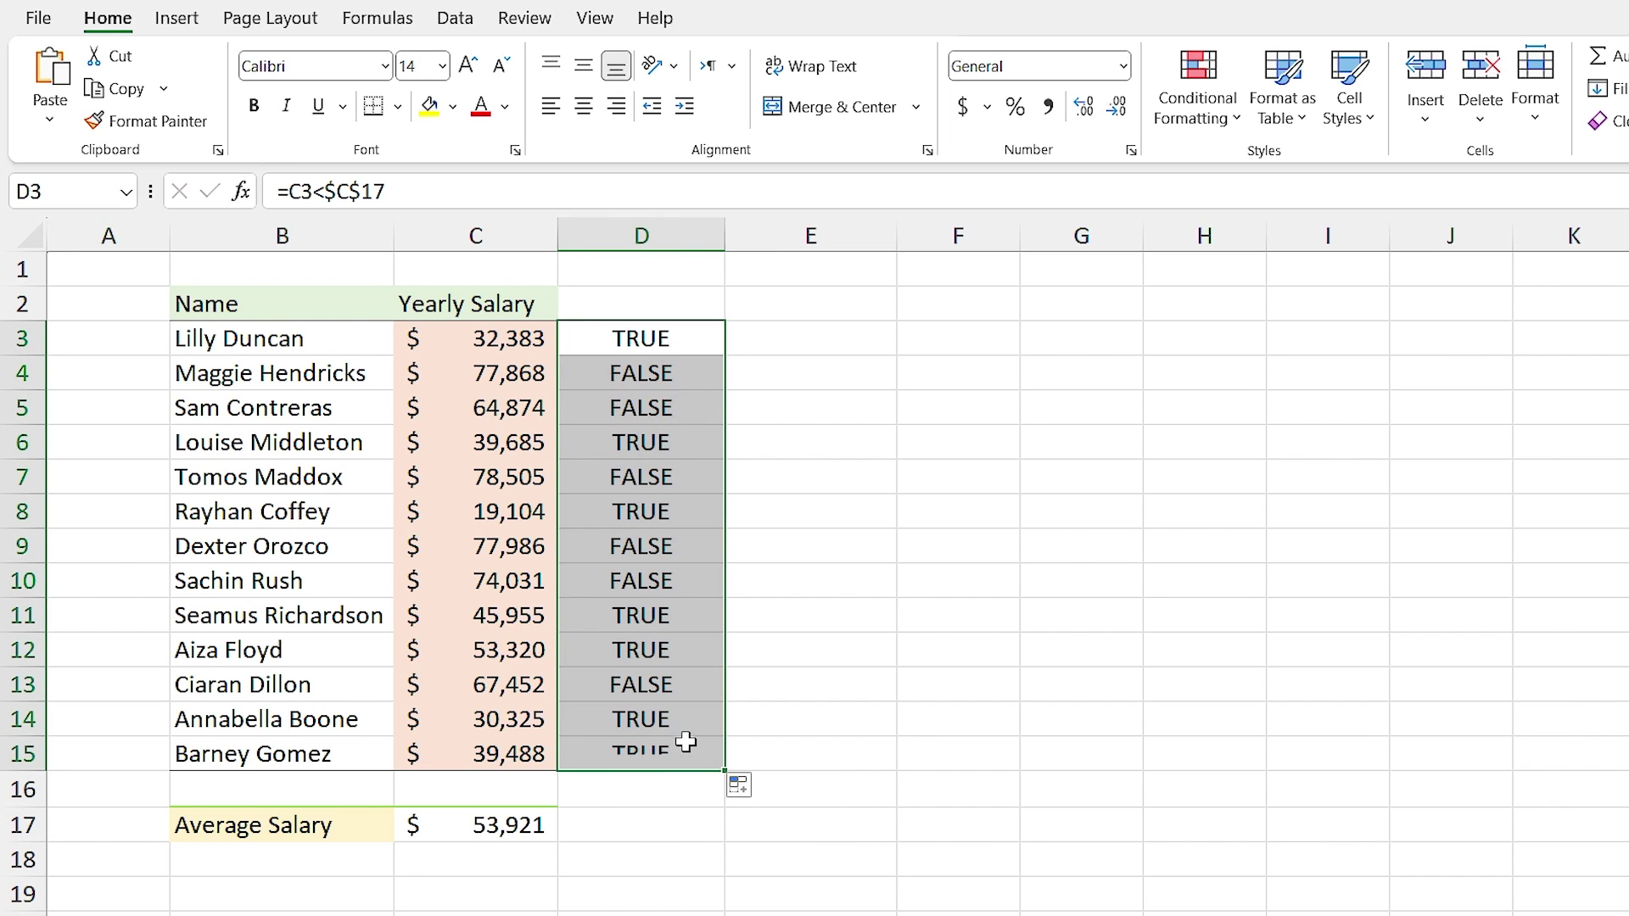
# Examine the filled formulas in several helper cells, such as D5, D9, D12 and D8, to check their cell references
pyautogui.click(652, 411)
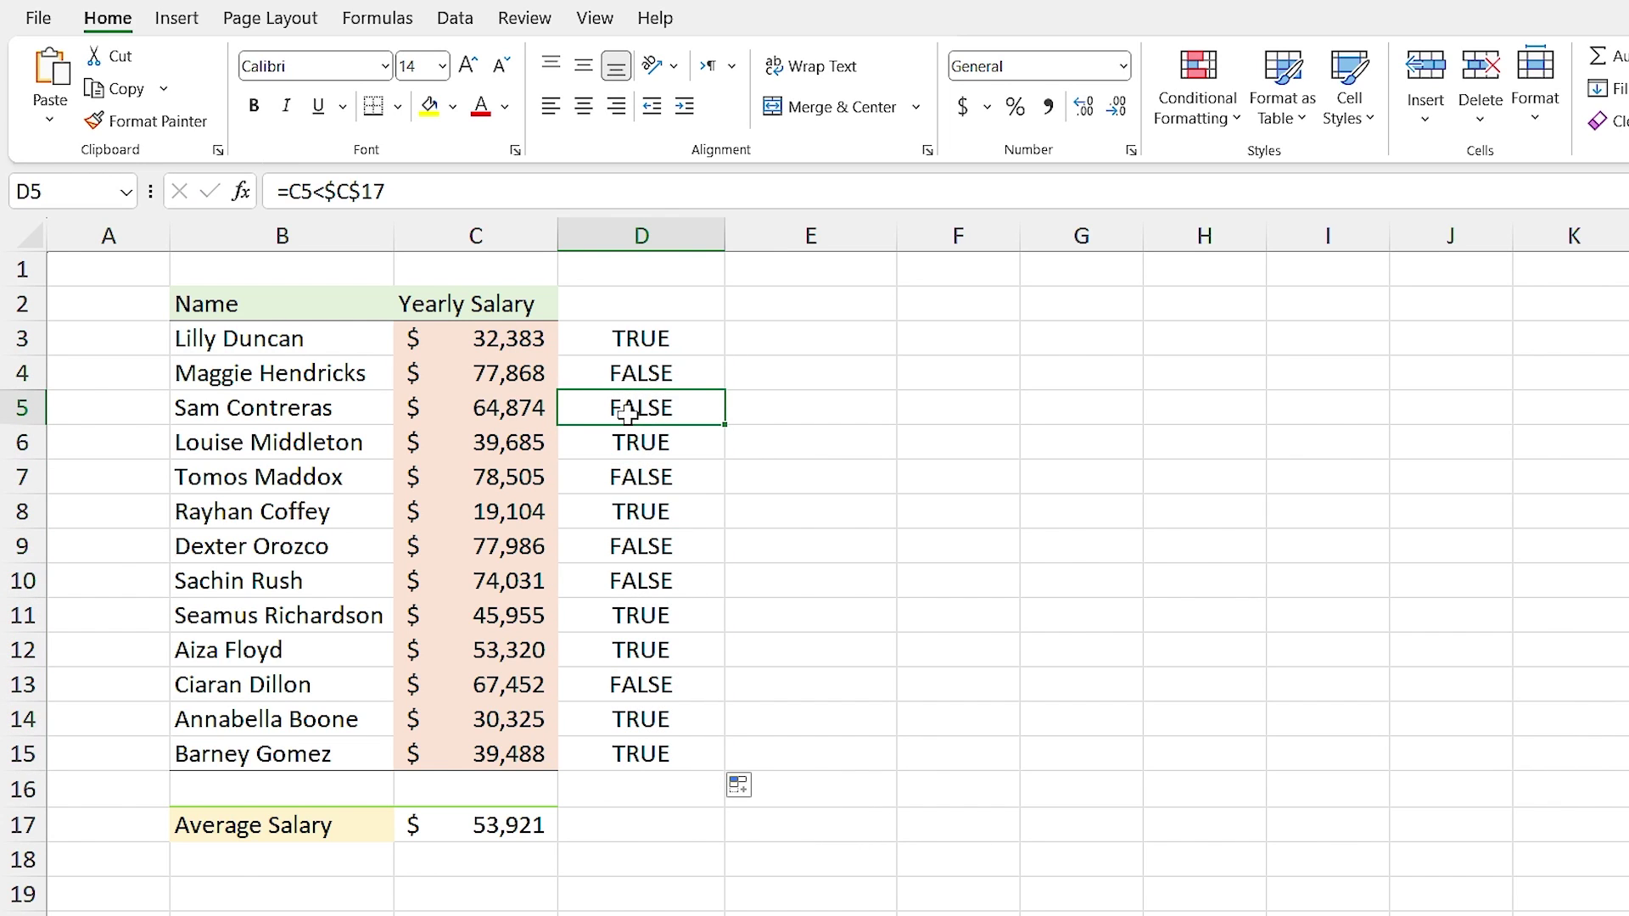
pyautogui.doubleClick(628, 413)
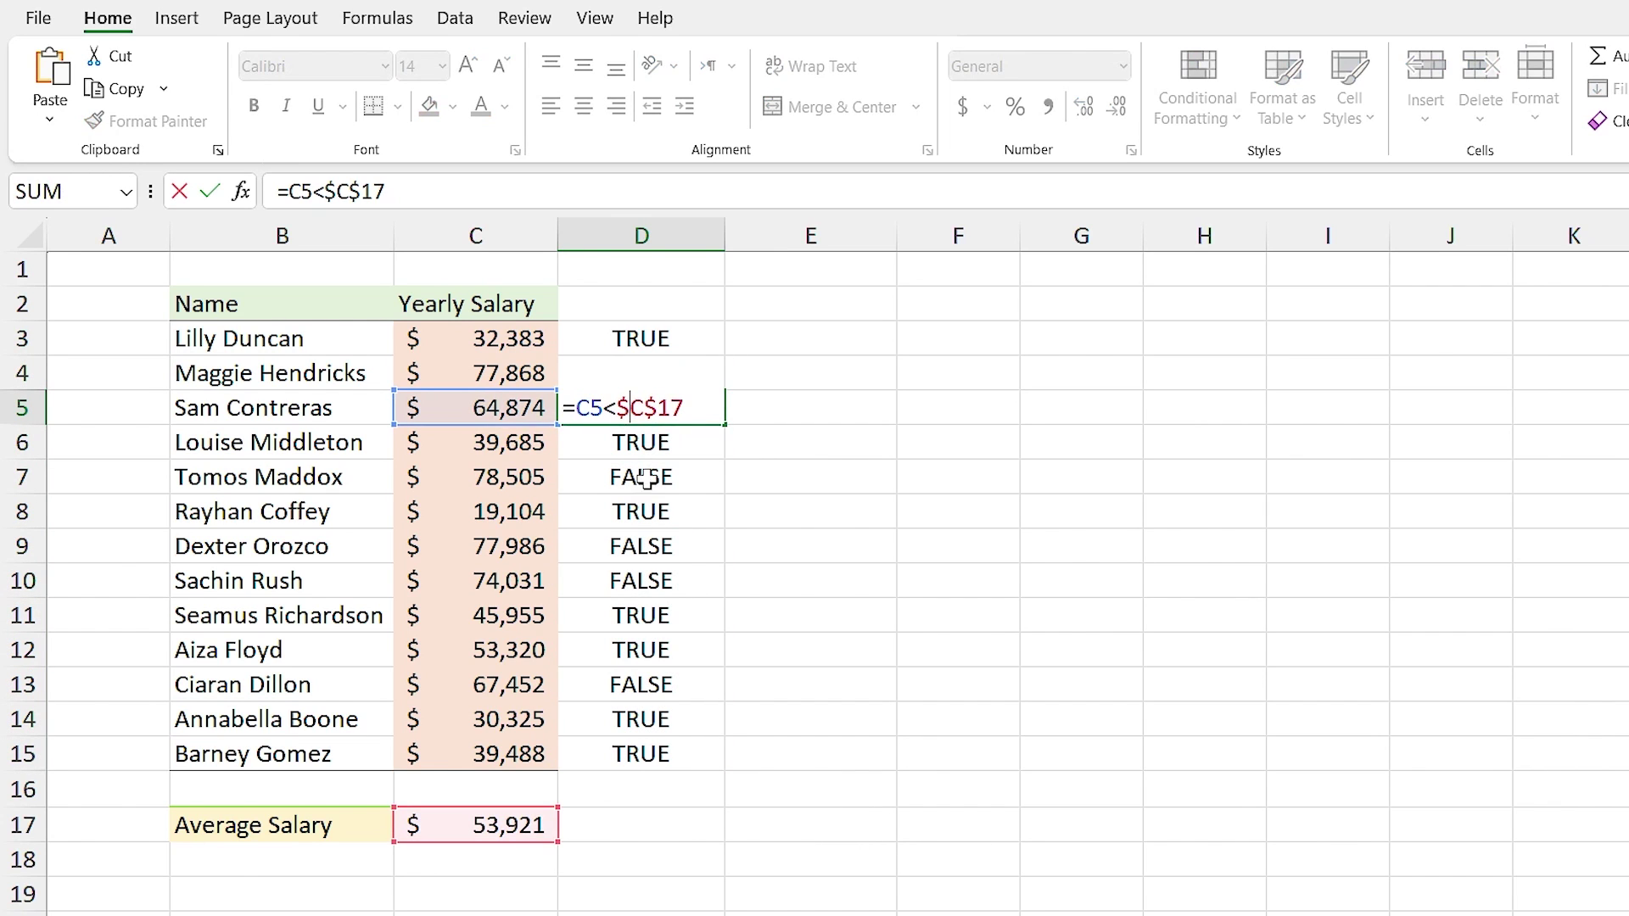
pyautogui.press('Escape')
pyautogui.doubleClick(652, 546)
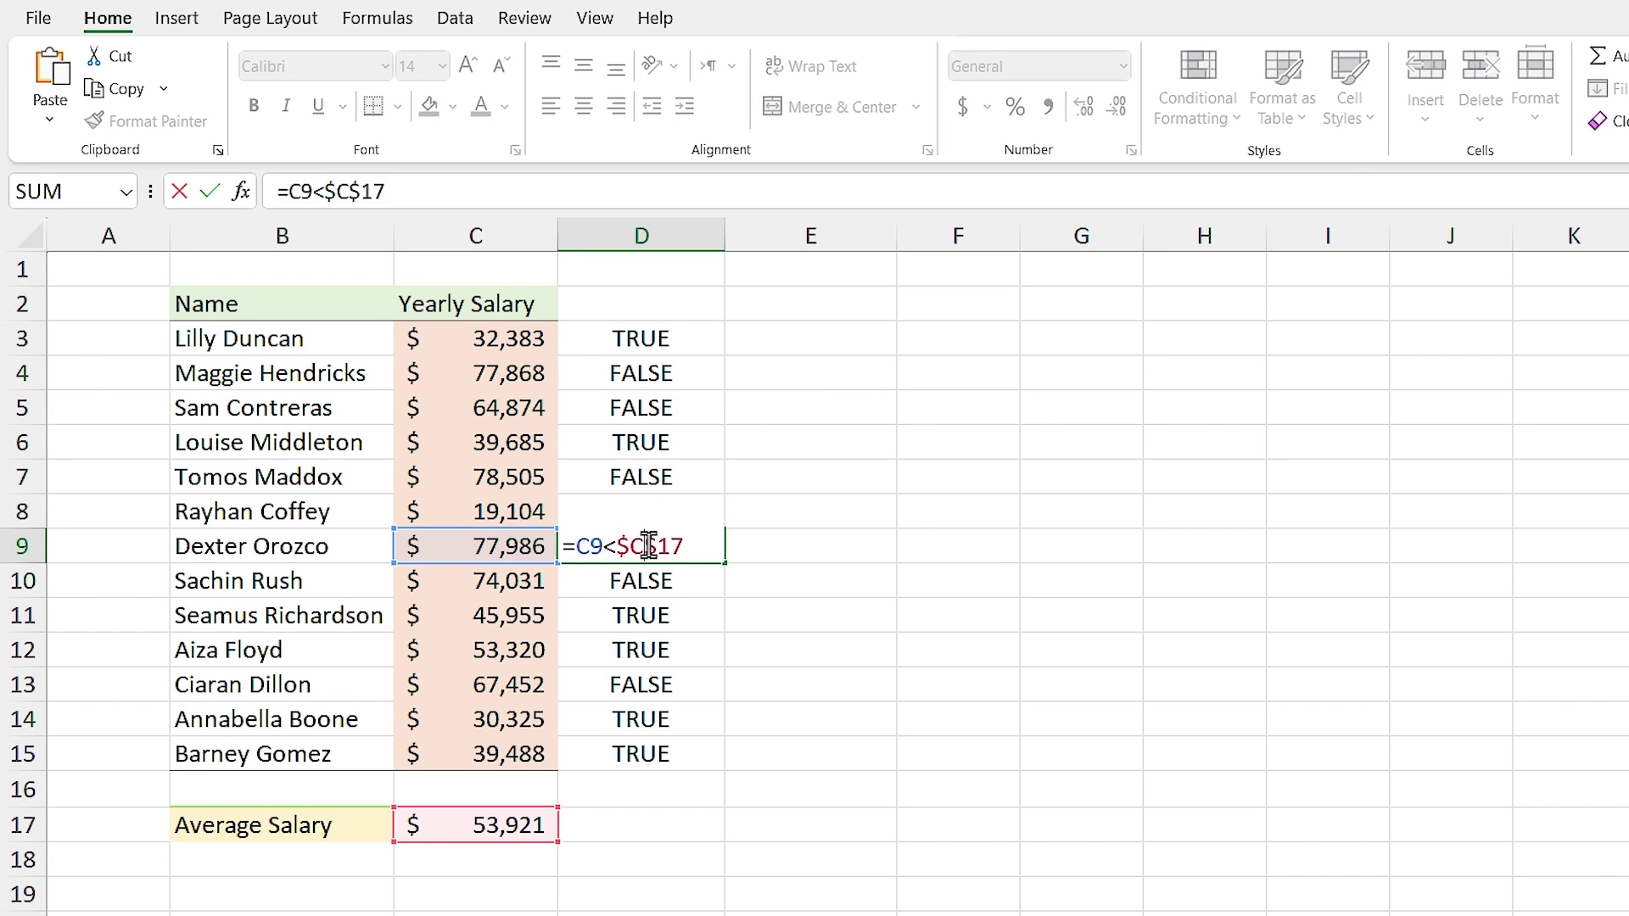
pyautogui.press('Escape')
pyautogui.doubleClick(654, 650)
pyautogui.press('Escape')
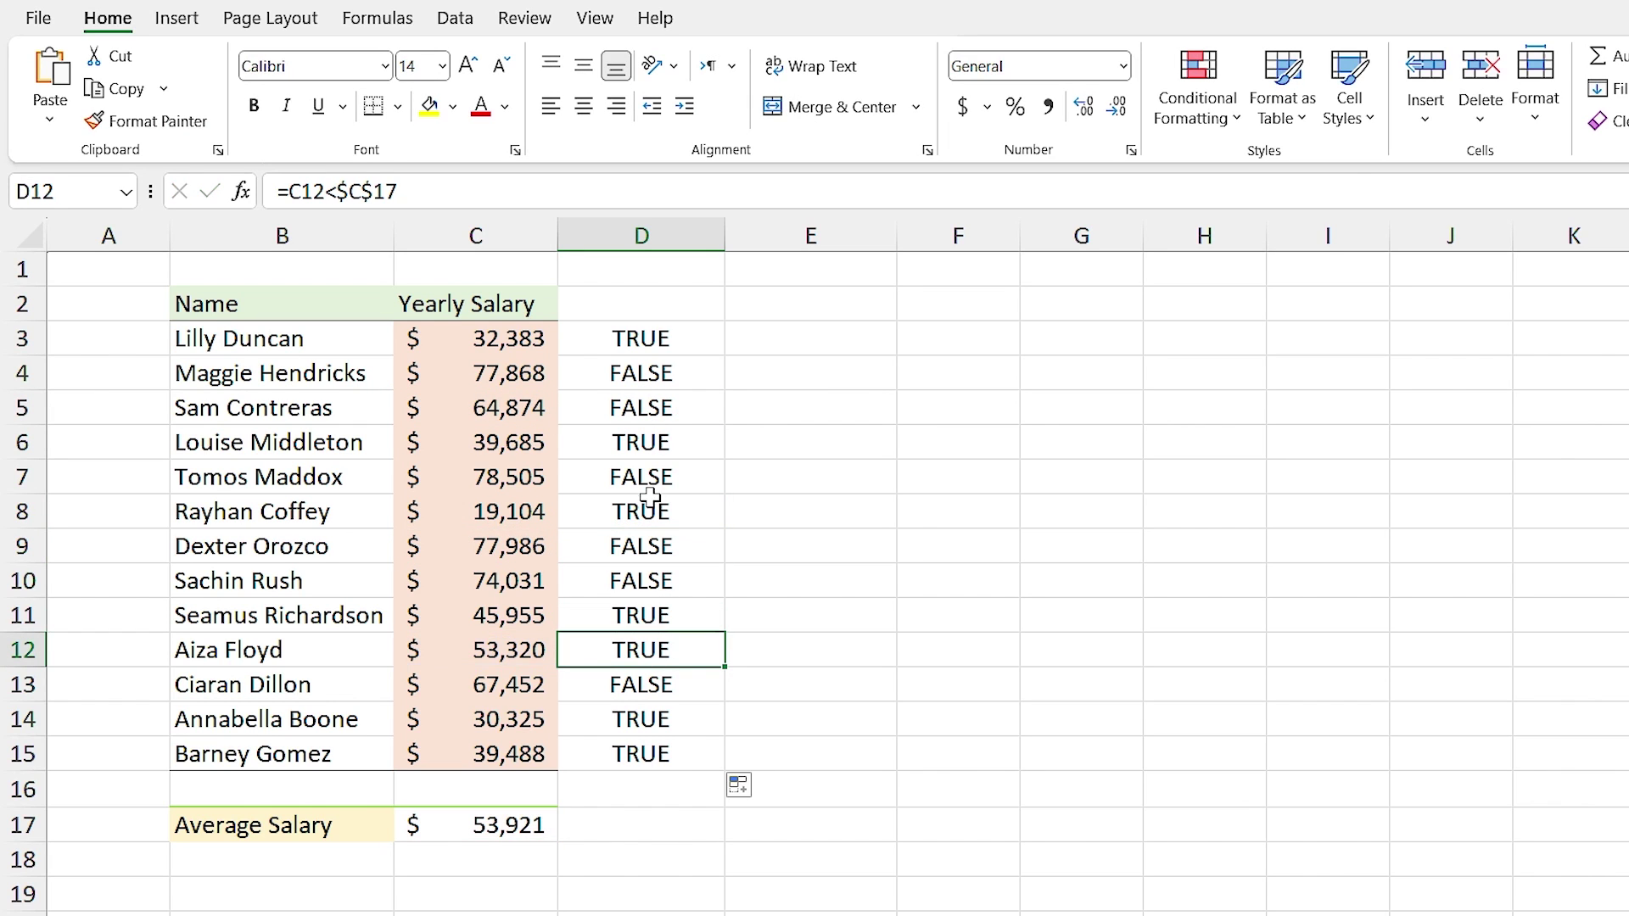
pyautogui.click(618, 415)
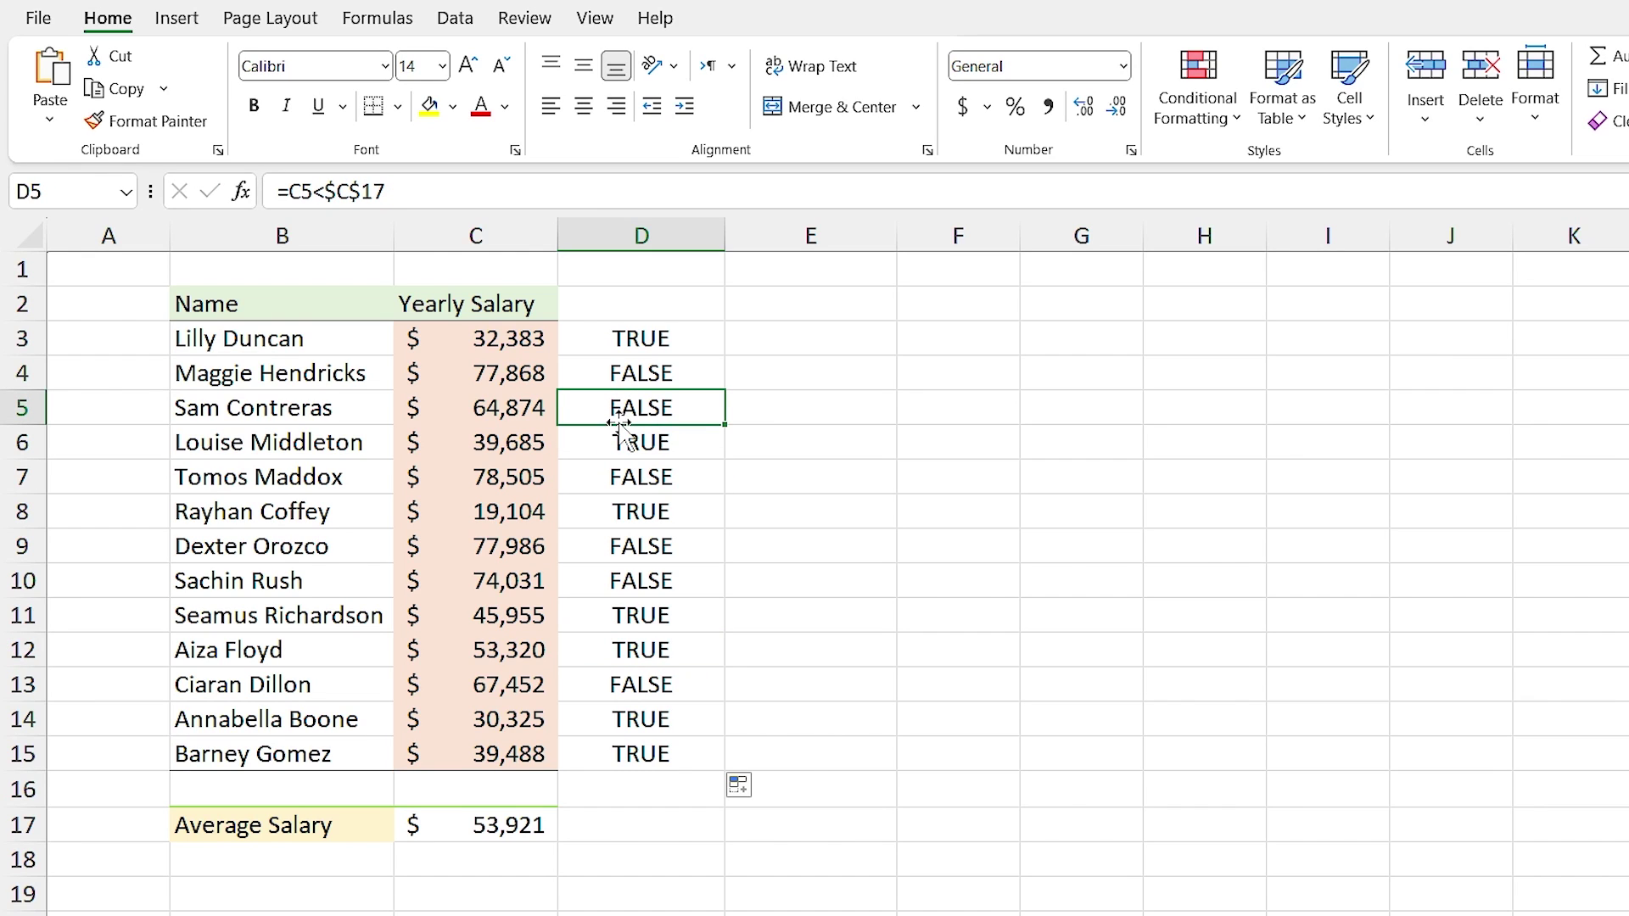
pyautogui.click(675, 339)
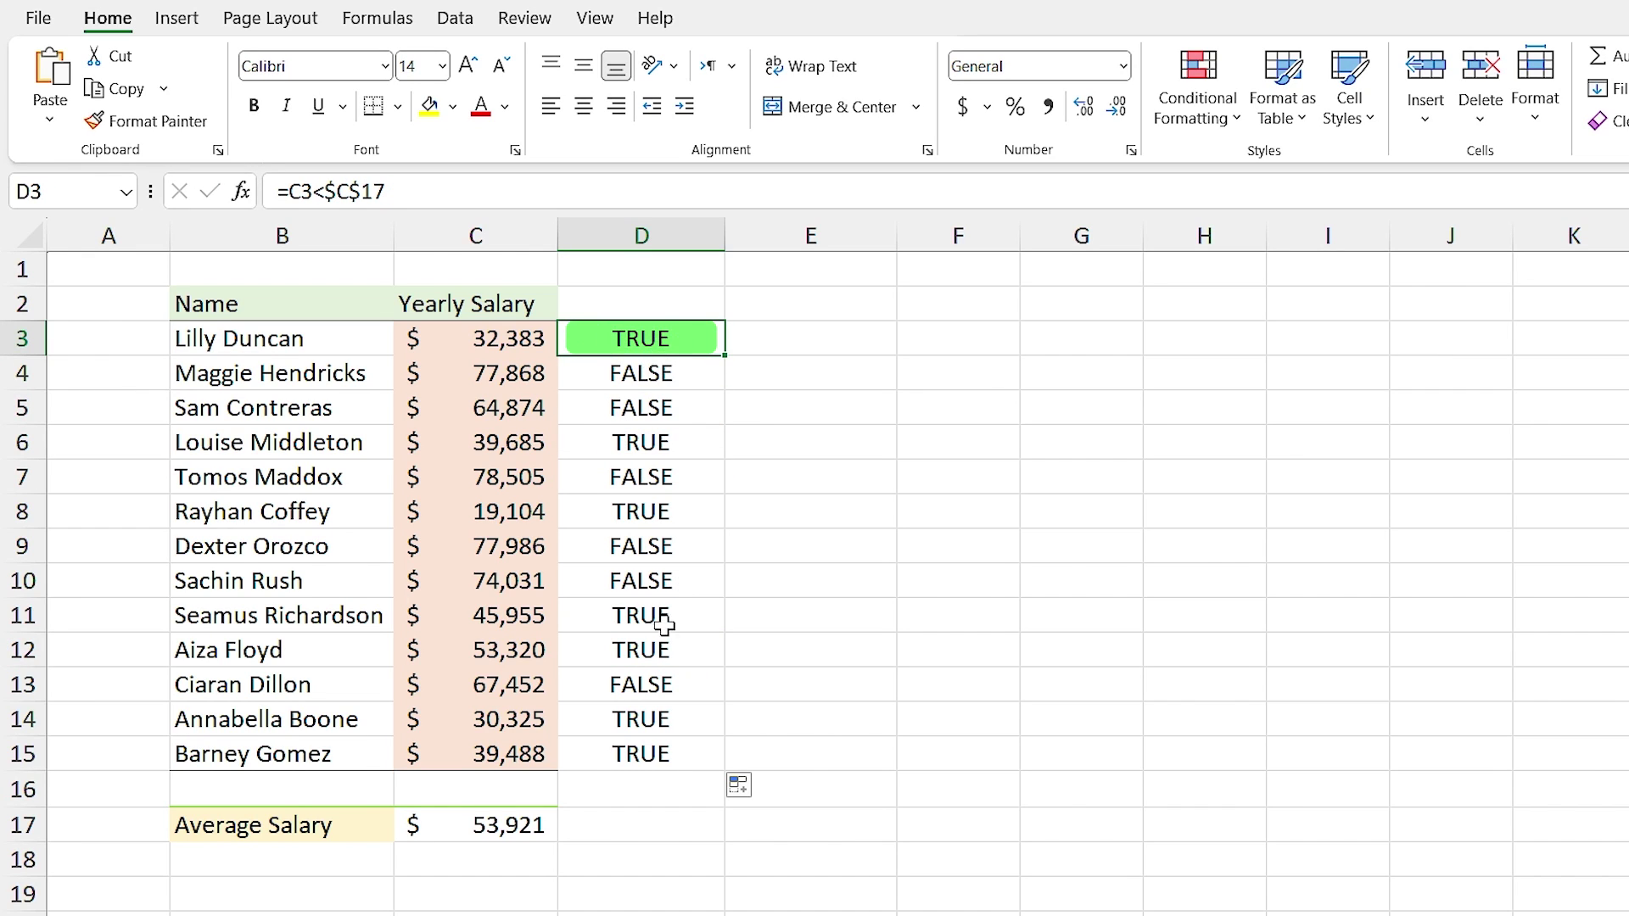
pyautogui.doubleClick(634, 507)
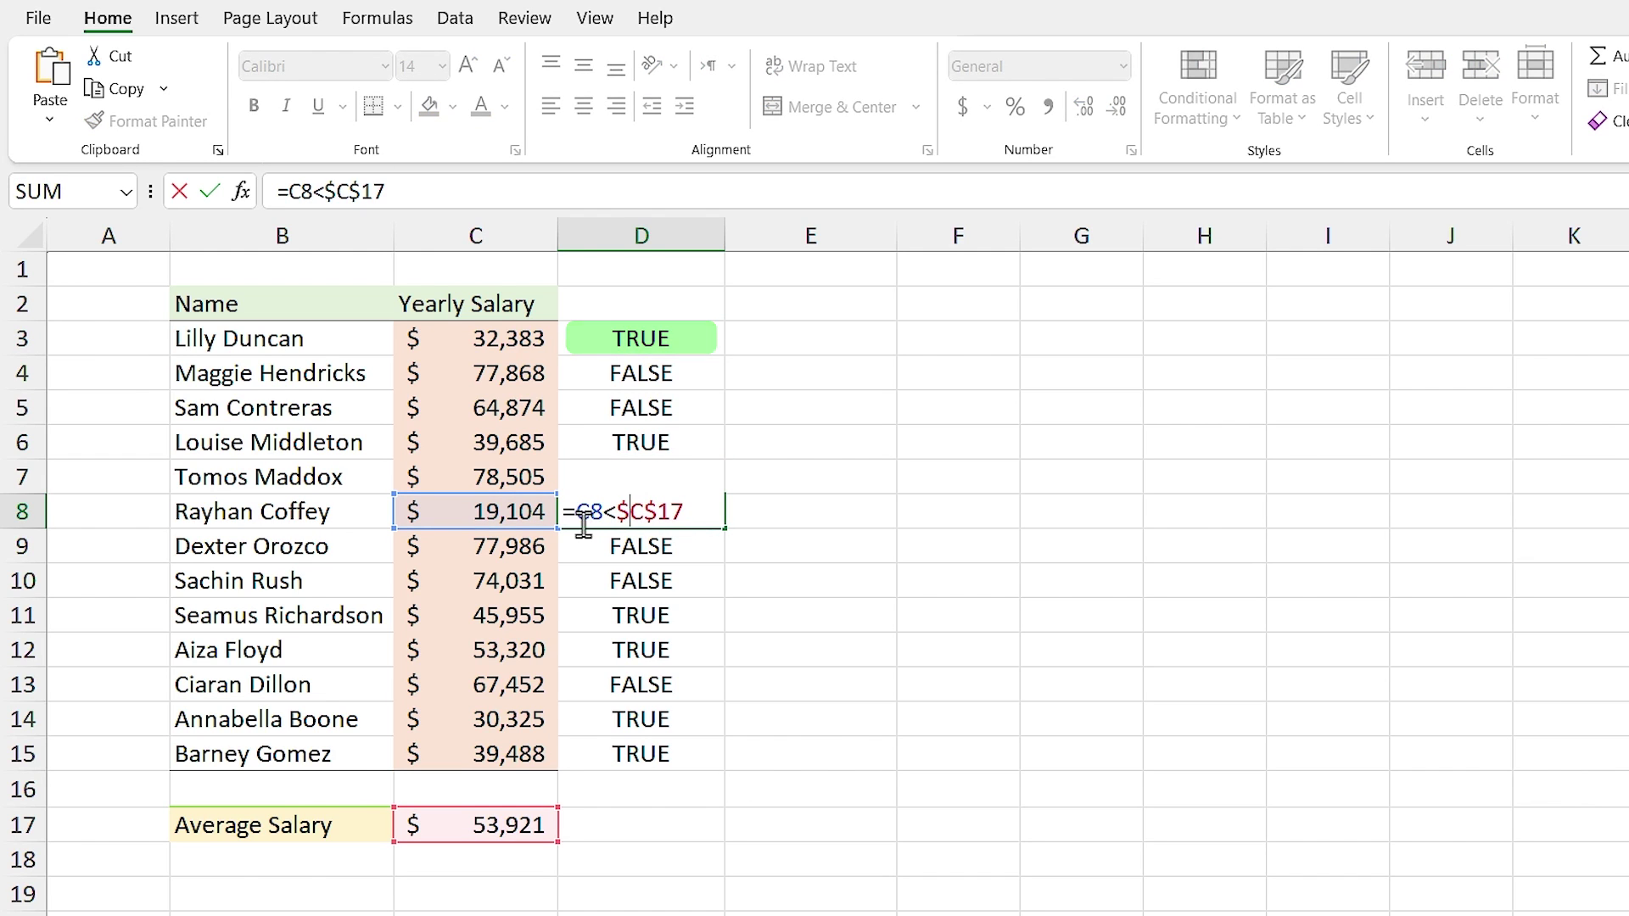
pyautogui.hotkey('ctrl', 'Return')
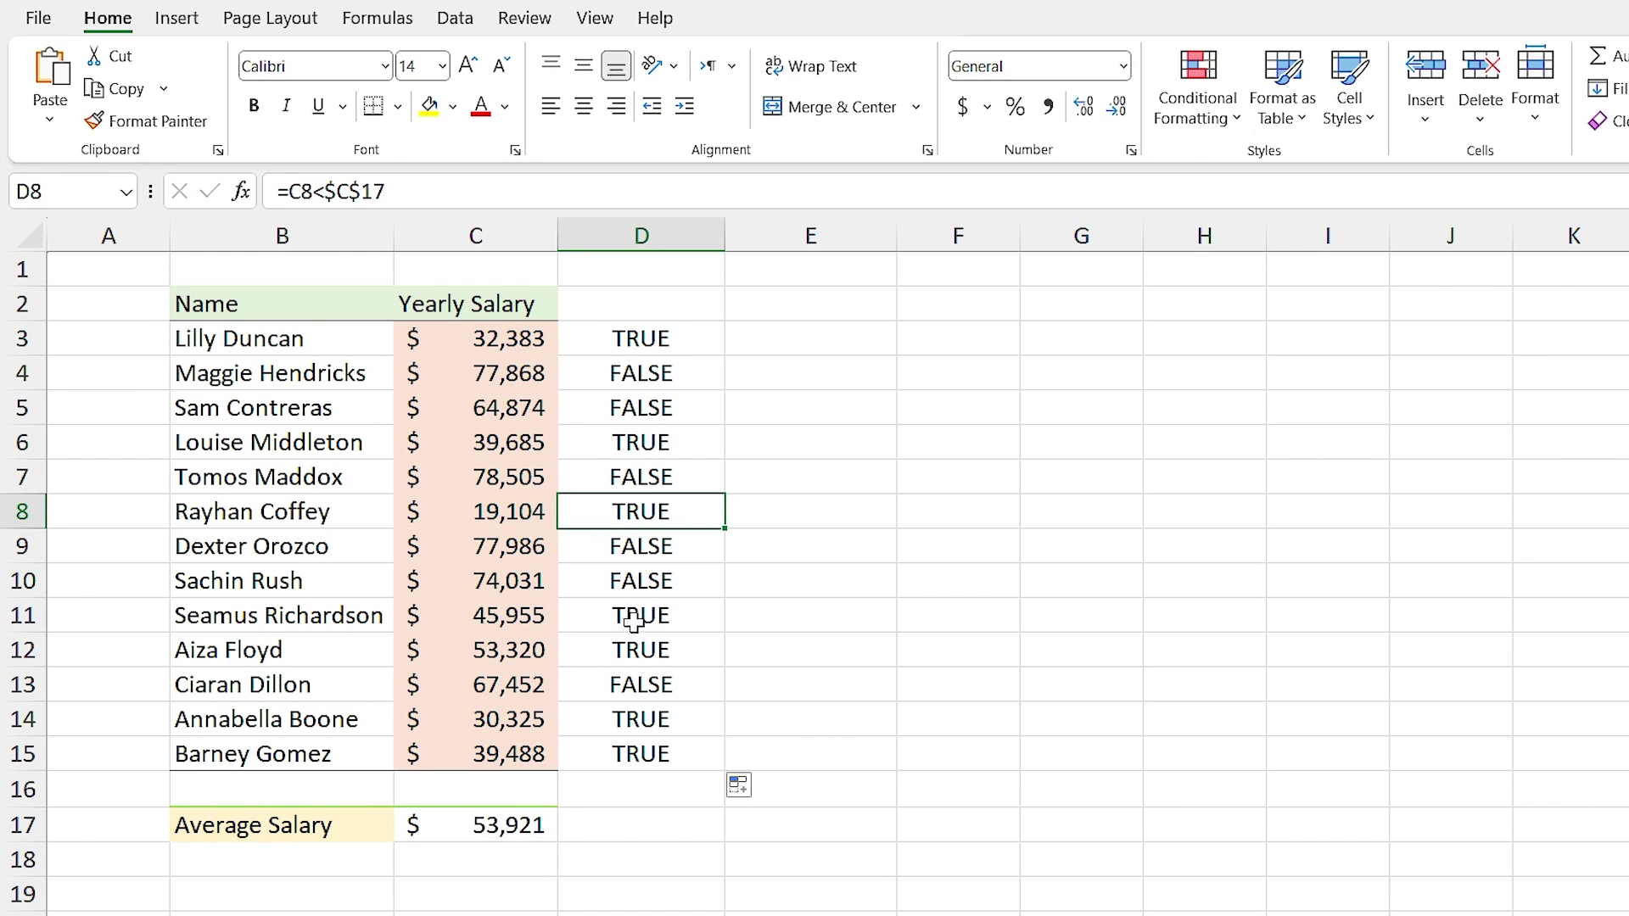
pyautogui.click(632, 615)
# Copy the formula text =C3<$C$17 from D3 and leave the cell unchanged
pyautogui.click(667, 341)
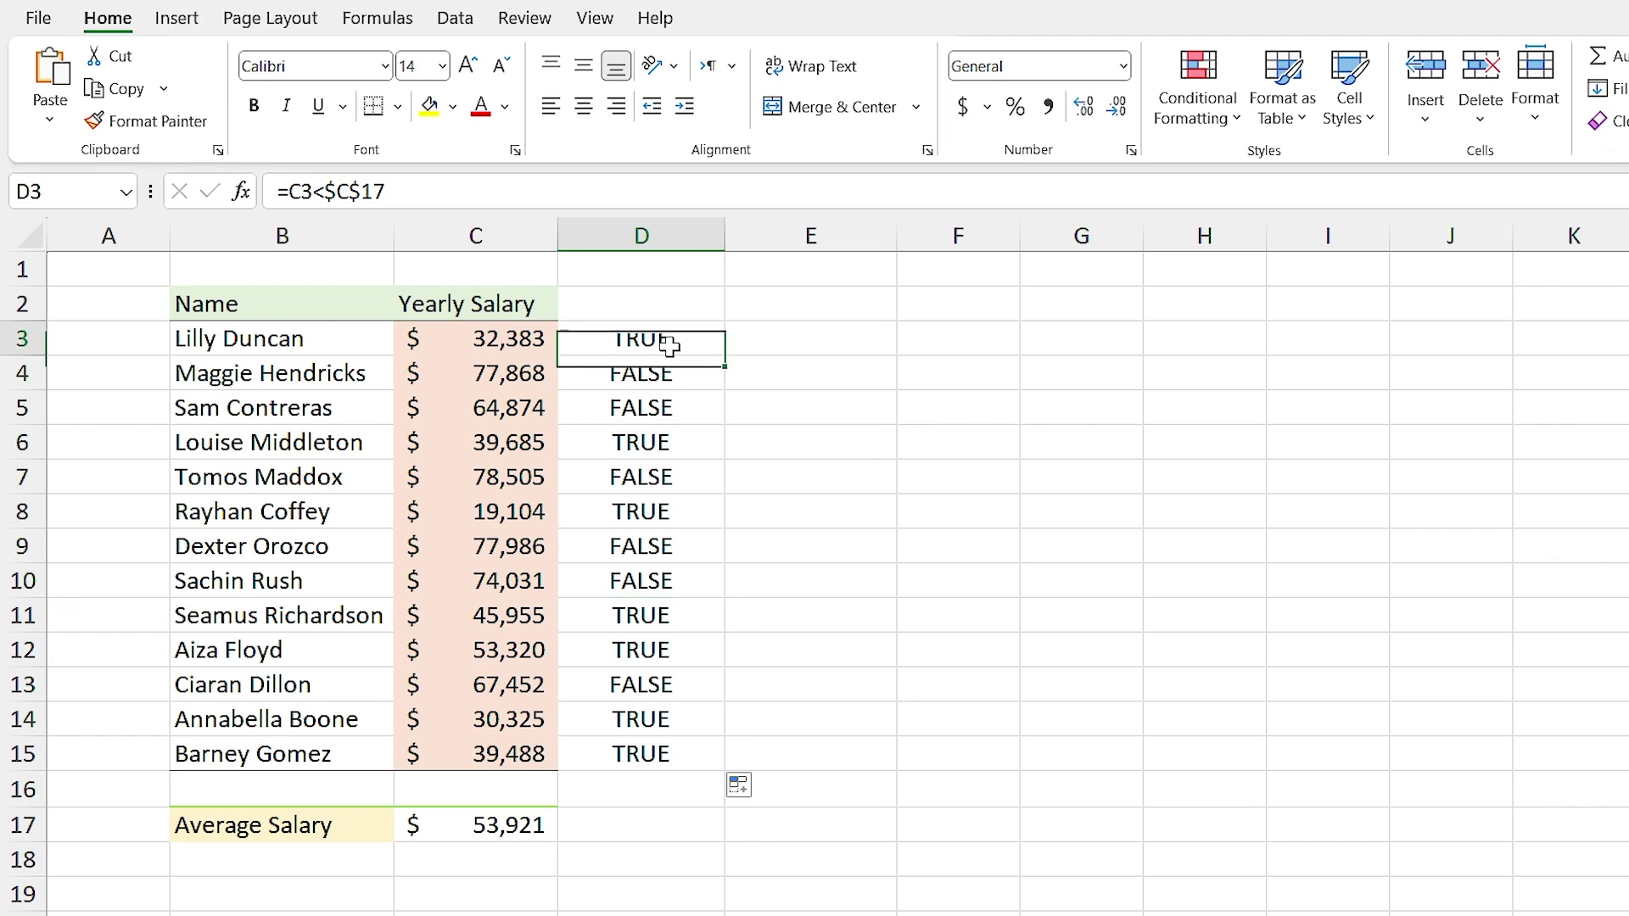
pyautogui.doubleClick(667, 341)
pyautogui.moveTo(706, 339); pyautogui.dragTo(551, 359)
pyautogui.hotkey('ctrl', 'c')
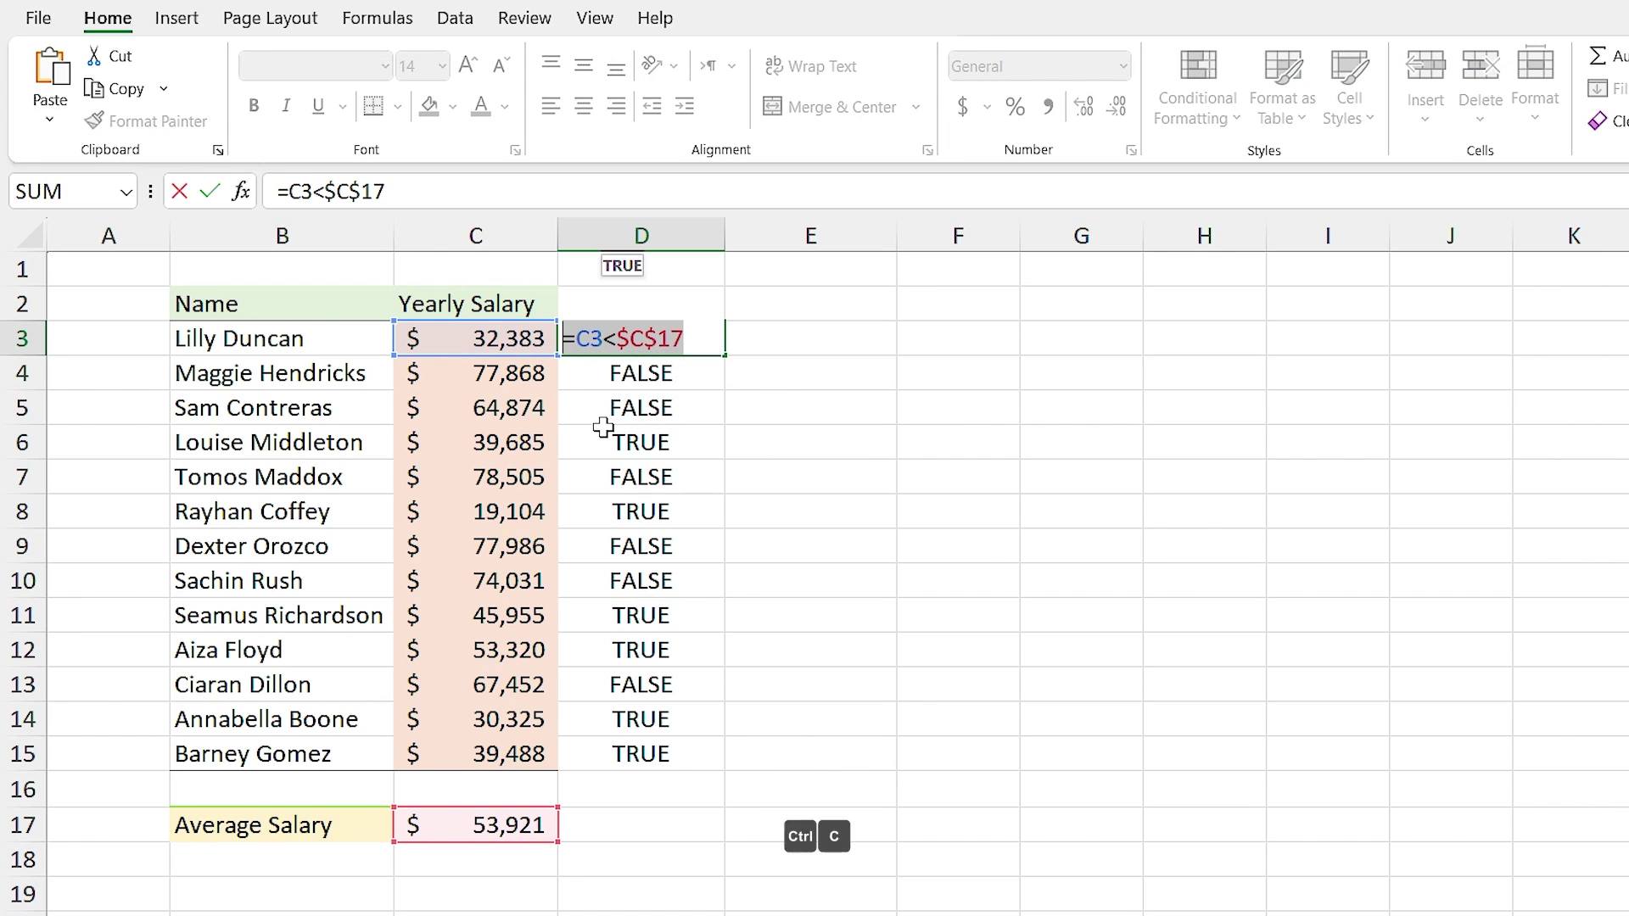
pyautogui.press('Escape')
# Replace the formula of the salary conditional formatting rule with =C3<$C$17, apply the rule and close the rules manager
pyautogui.click(498, 336)
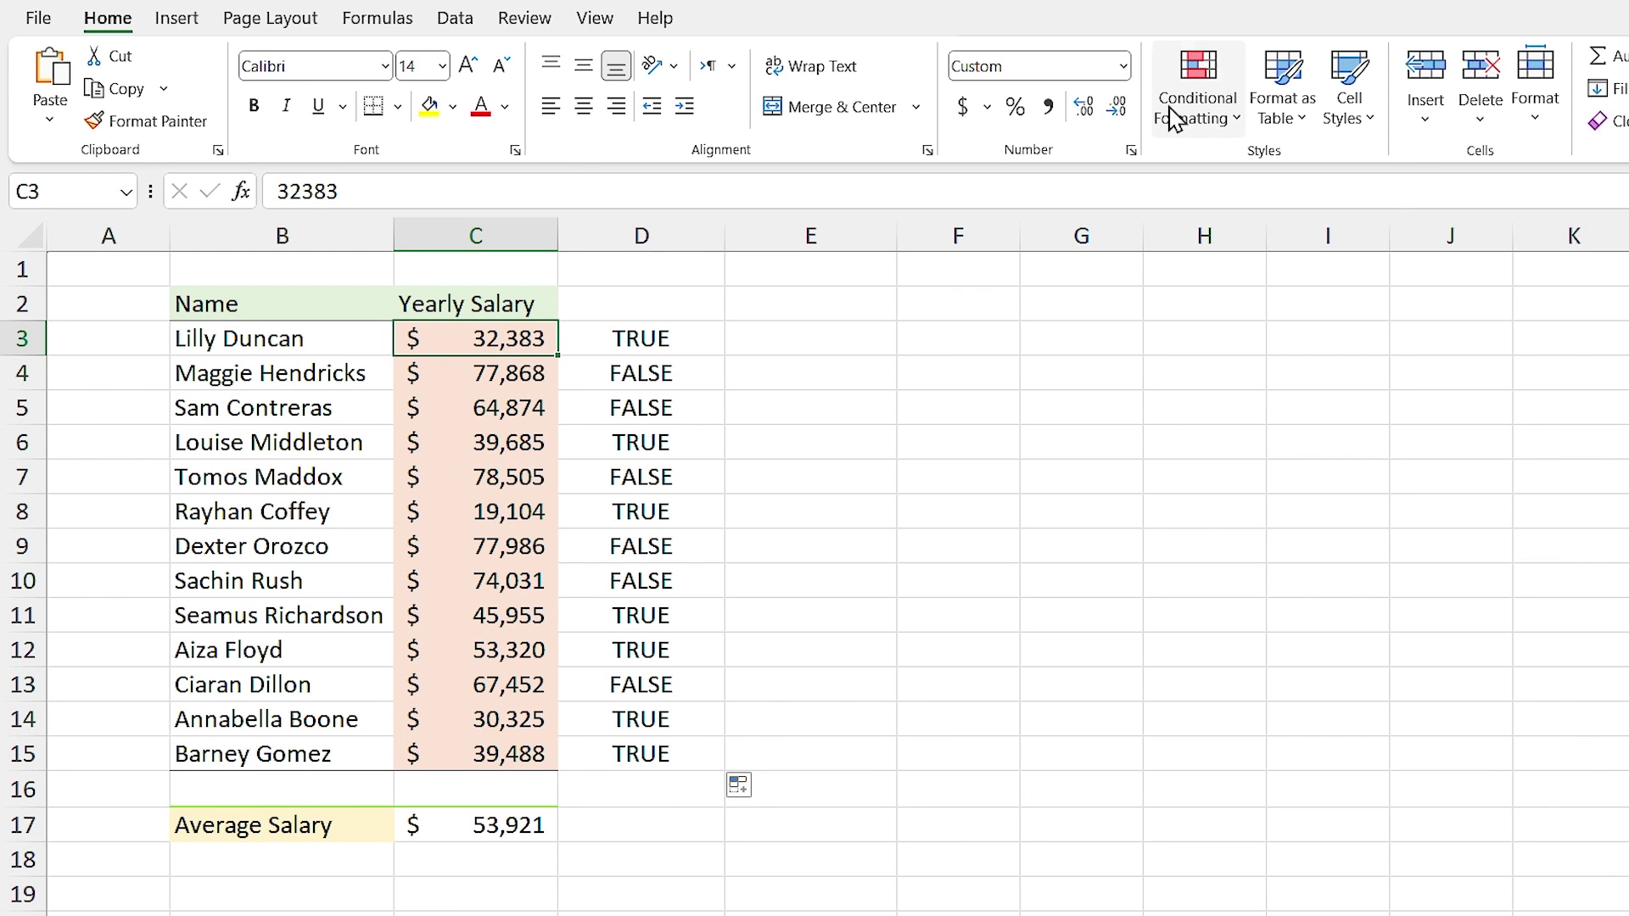
pyautogui.click(1198, 109)
pyautogui.click(1130, 533)
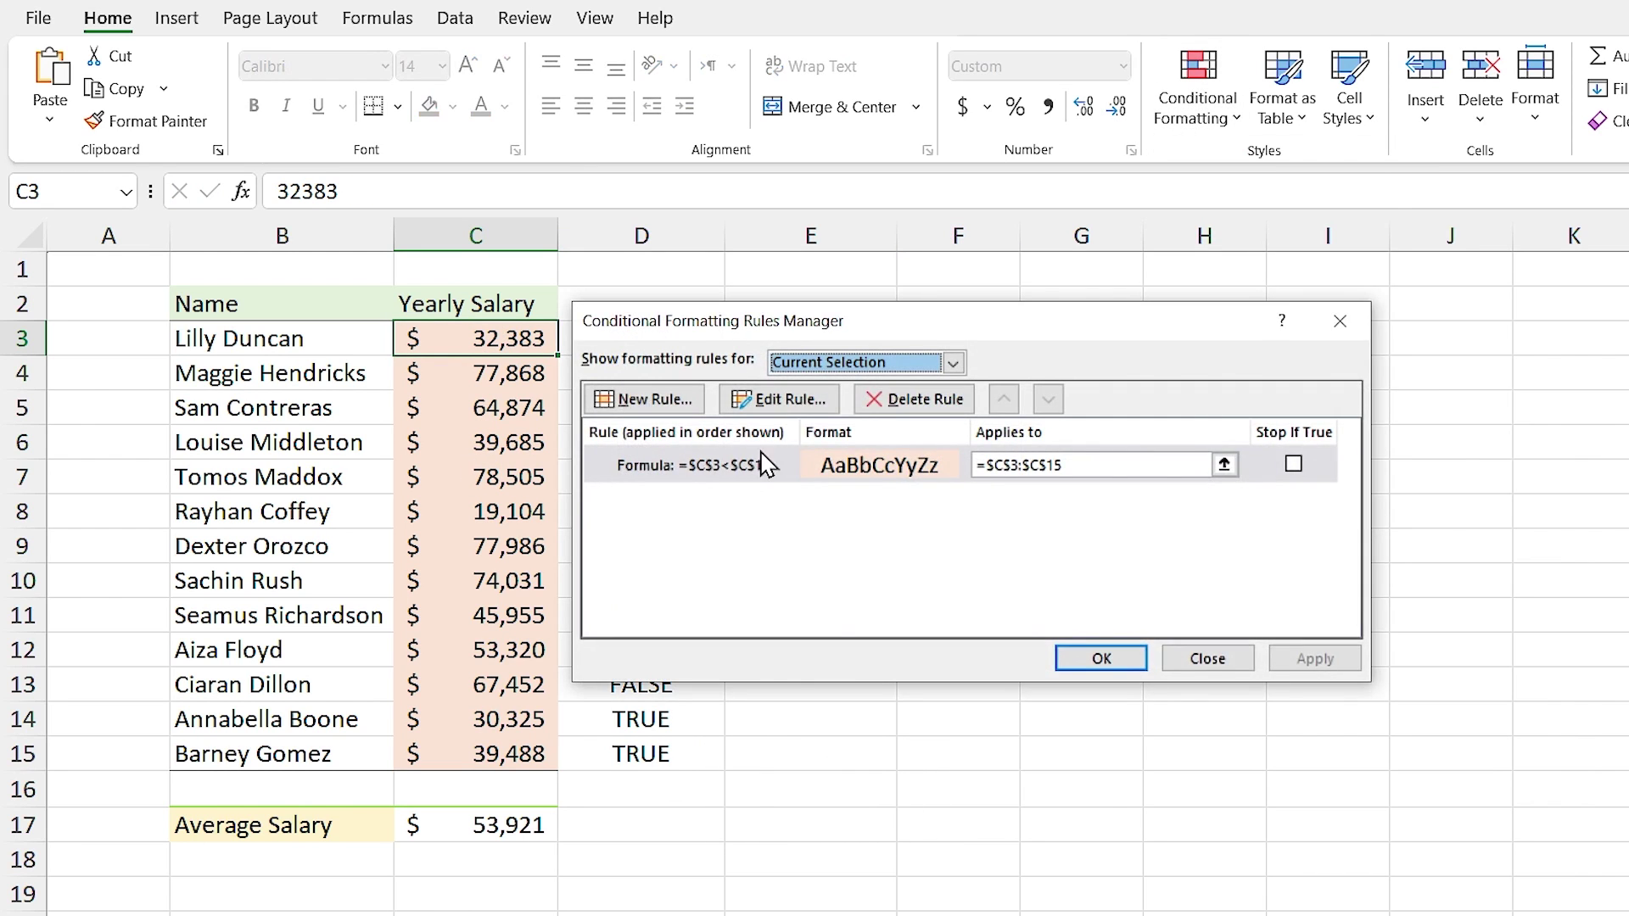
pyautogui.doubleClick(755, 464)
pyautogui.moveTo(856, 285); pyautogui.dragTo(719, 335)
pyautogui.moveTo(734, 615); pyautogui.dragTo(582, 613)
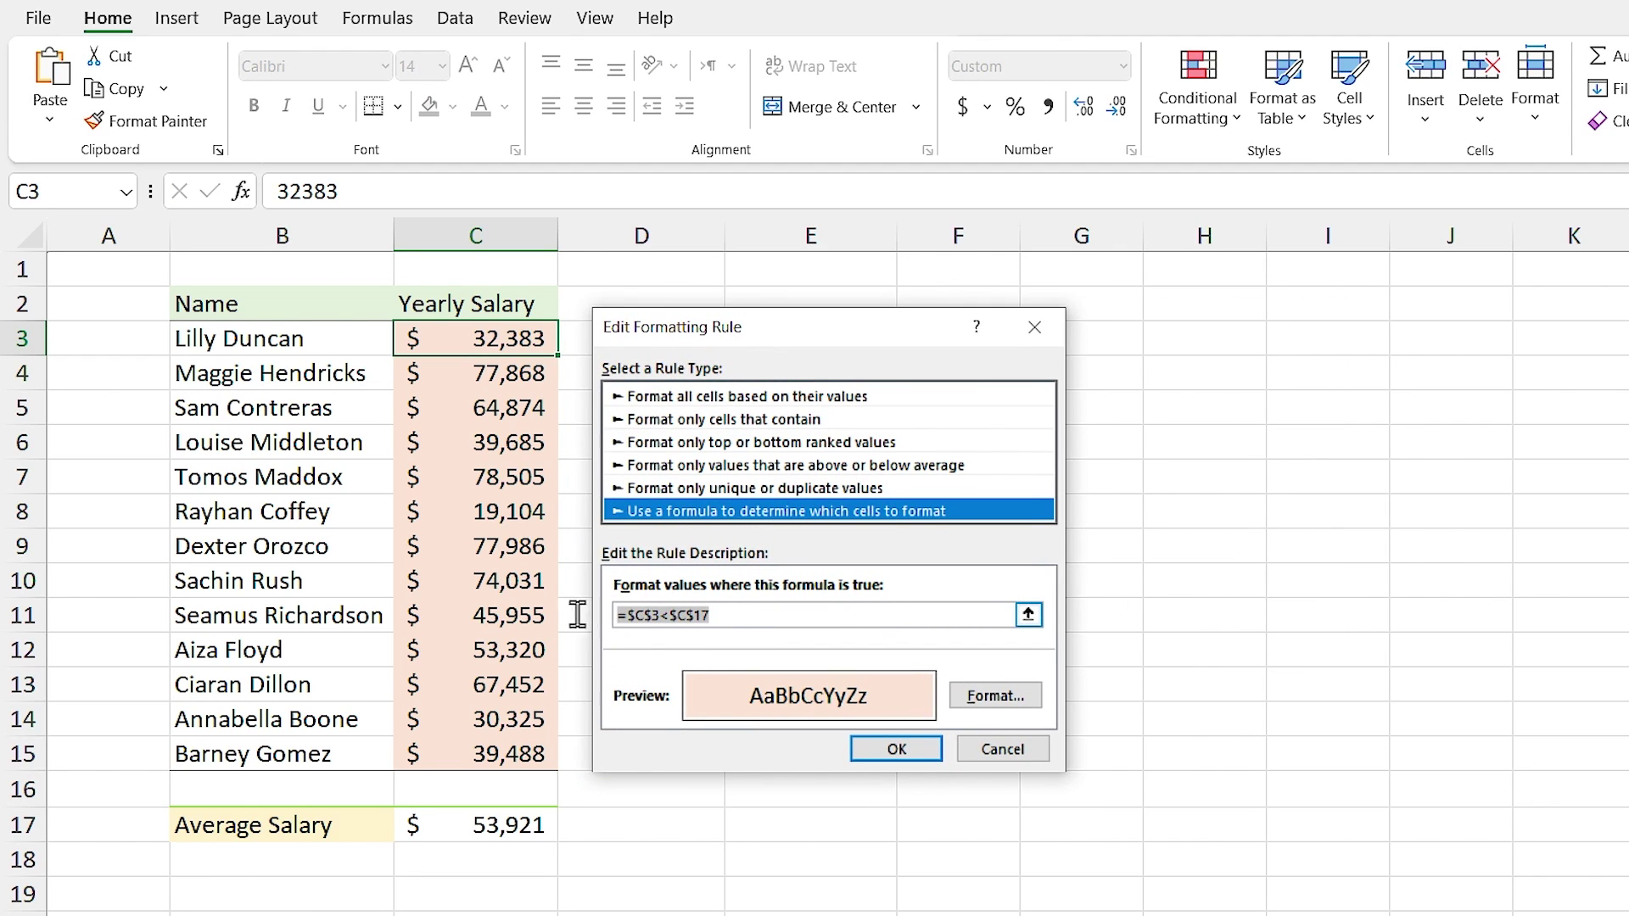
pyautogui.write('=C3<$C$17')
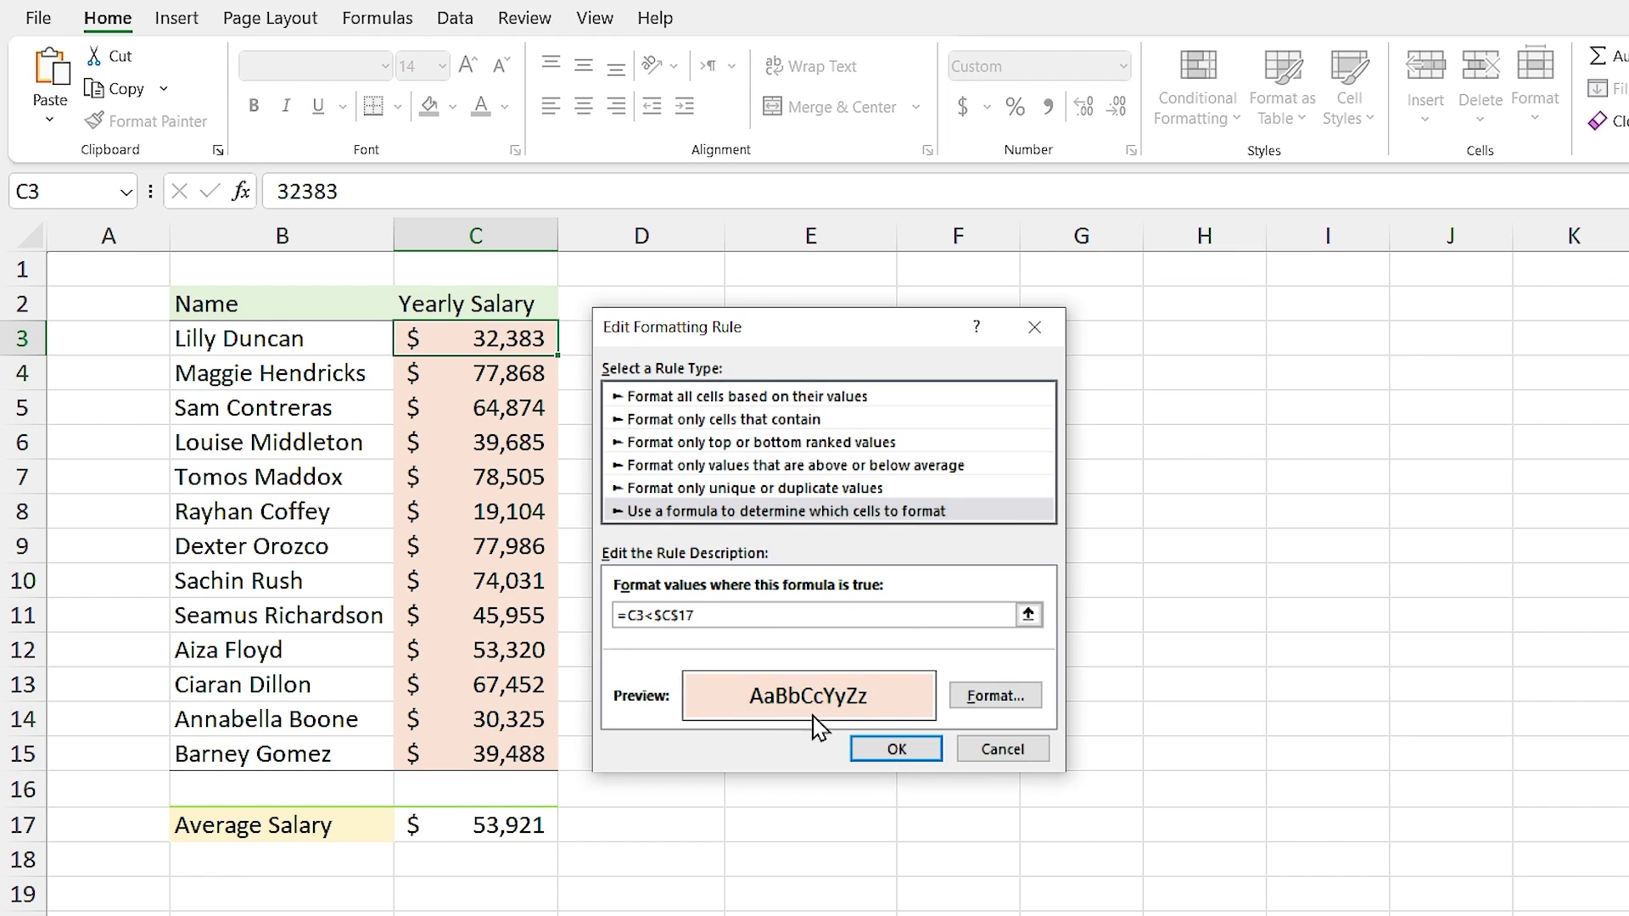
pyautogui.click(893, 750)
pyautogui.click(1304, 661)
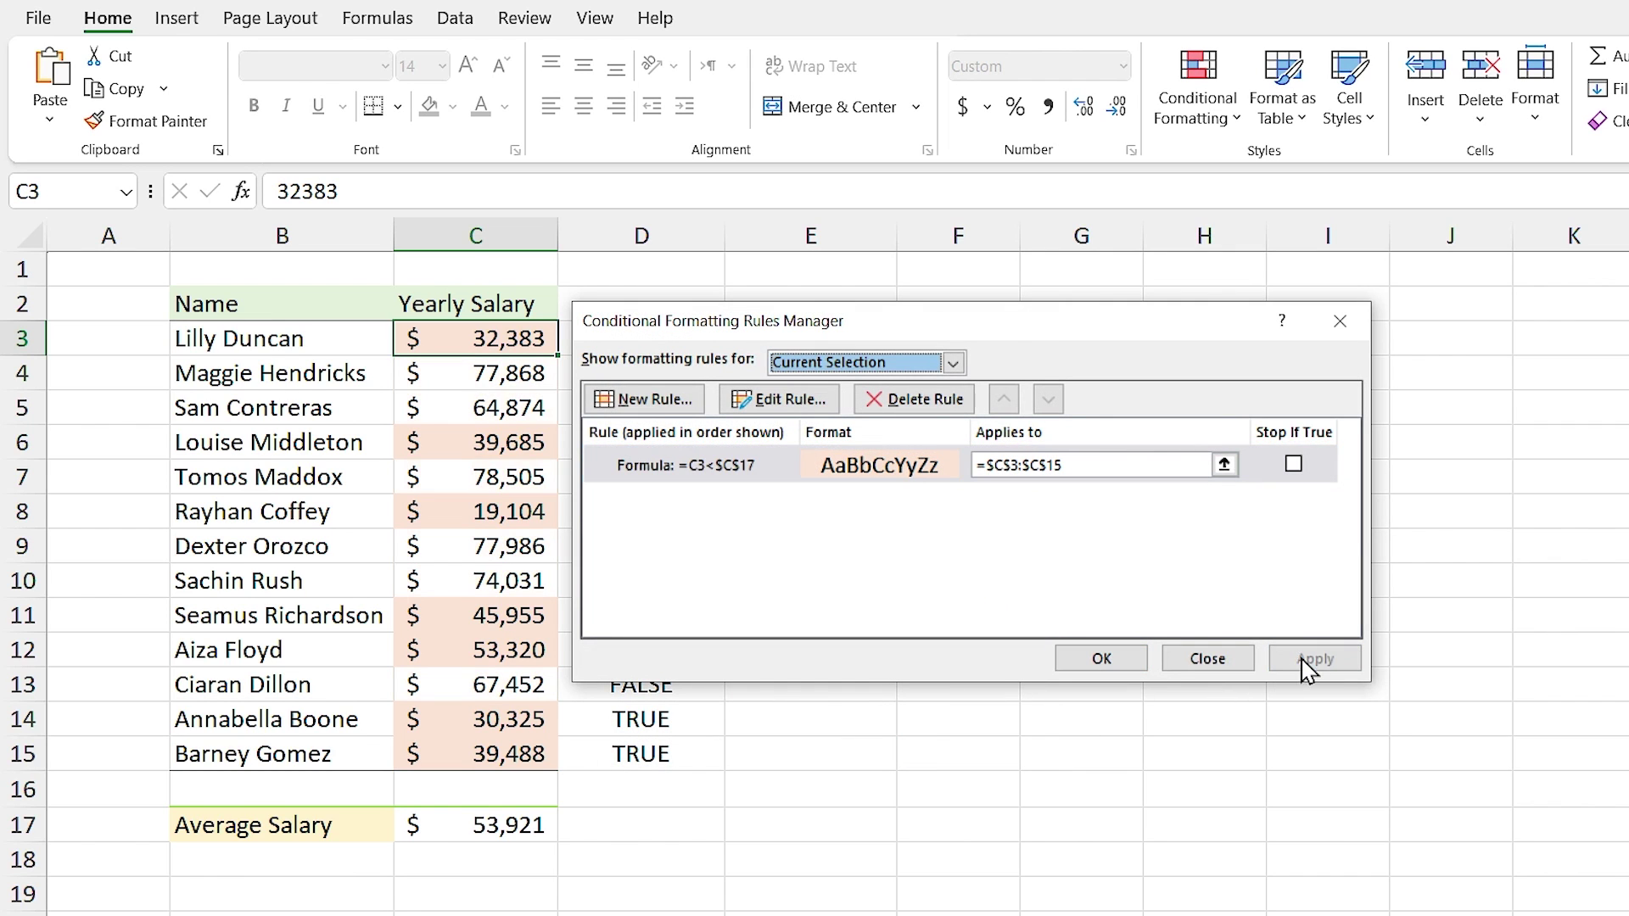
pyautogui.click(1341, 323)
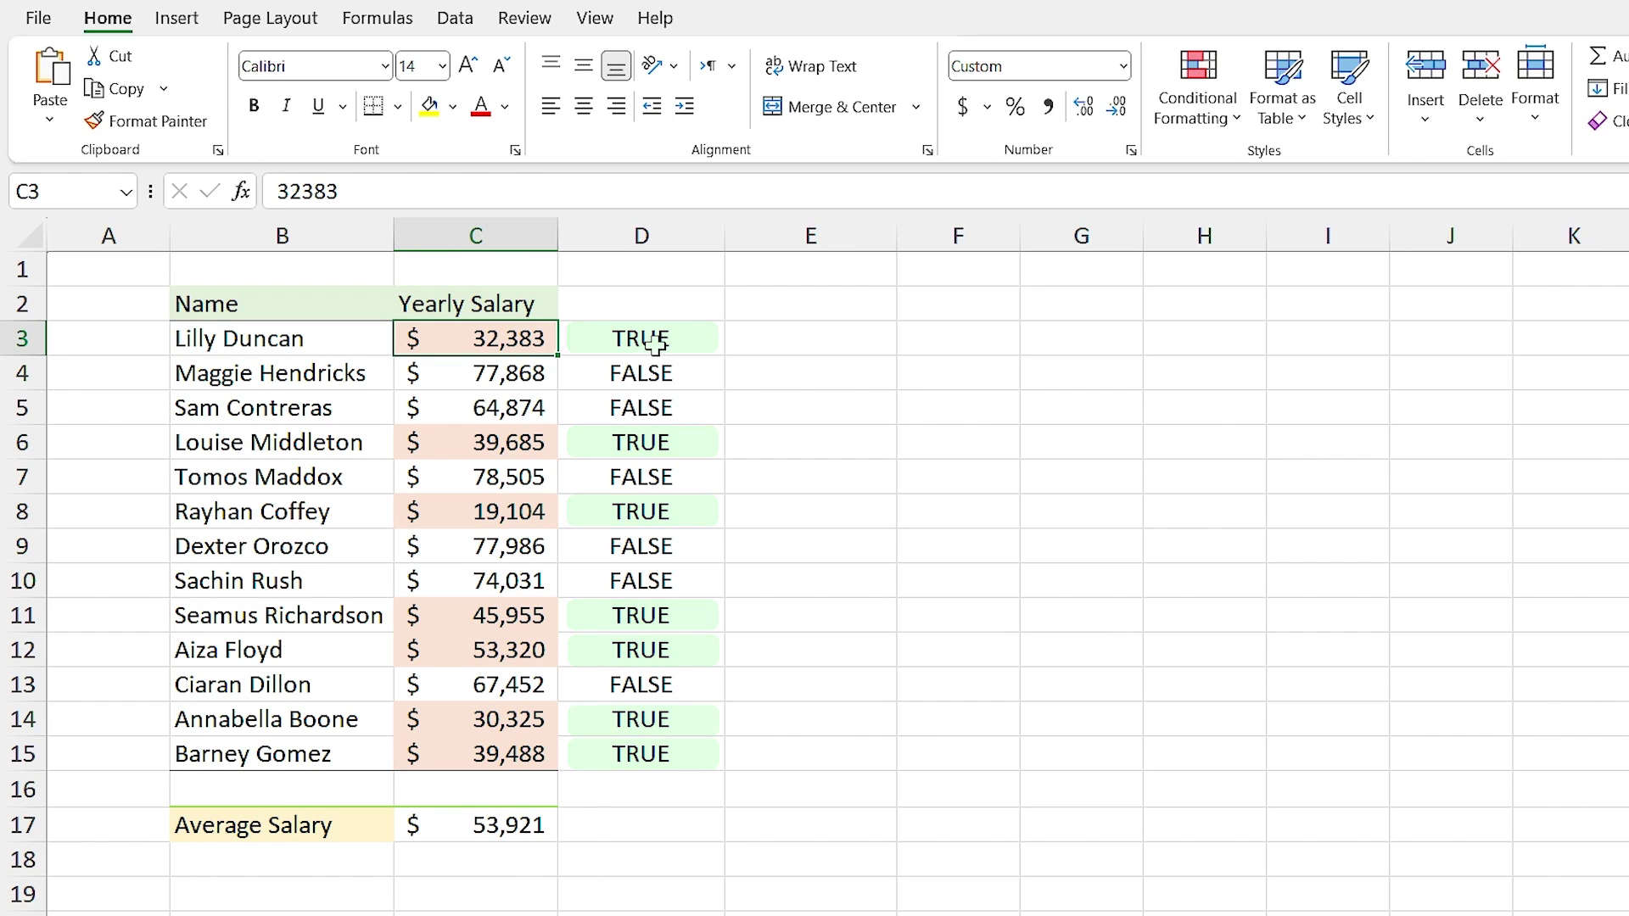
# Clear the helper formulas from D3:D15
pyautogui.moveTo(654, 342); pyautogui.dragTo(670, 752)
pyautogui.press('Delete')
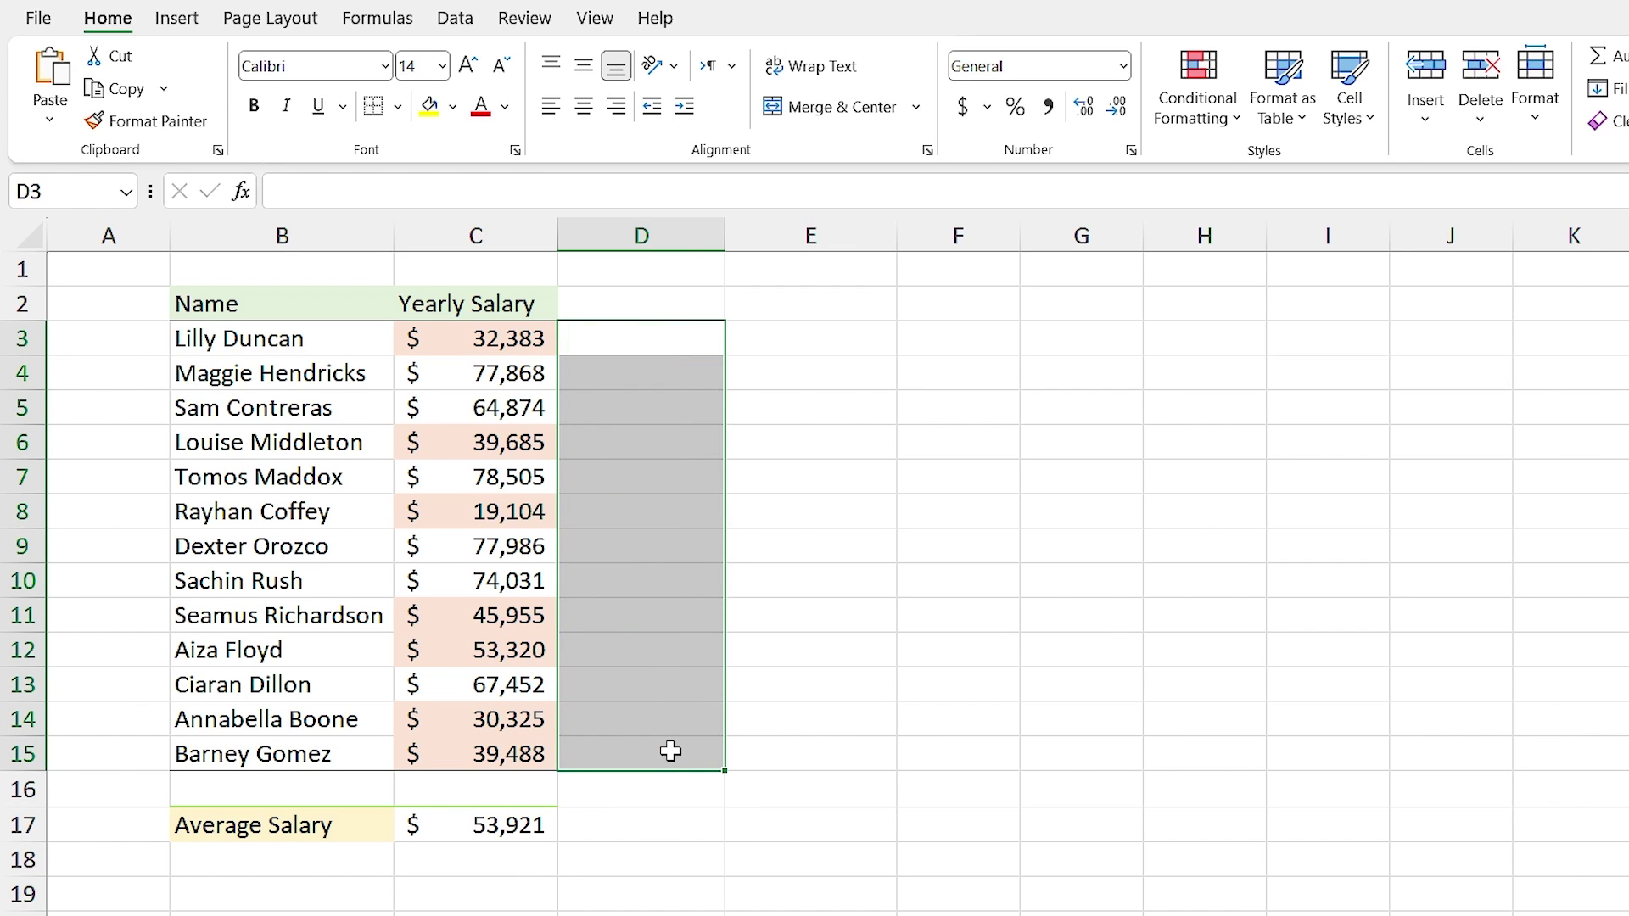
pyautogui.click(526, 442)
# Preview the built-in Below Average rule on the salaries in C3:C15 and dismiss it without applying
pyautogui.moveTo(495, 344); pyautogui.dragTo(534, 755)
pyautogui.click(1224, 109)
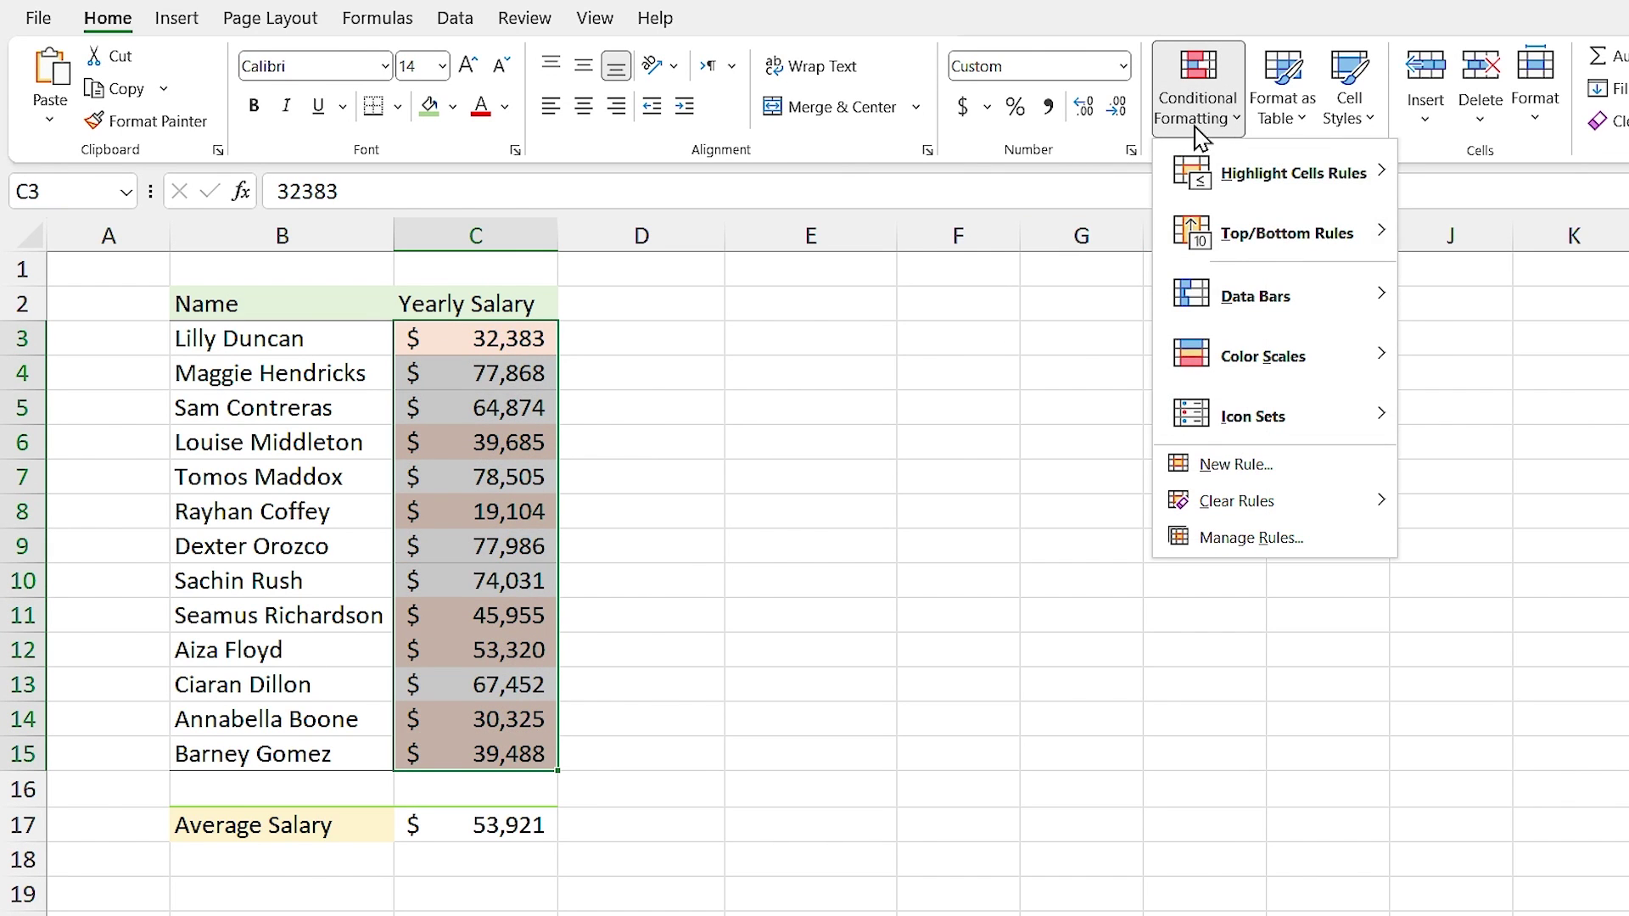
pyautogui.moveTo(1289, 233)
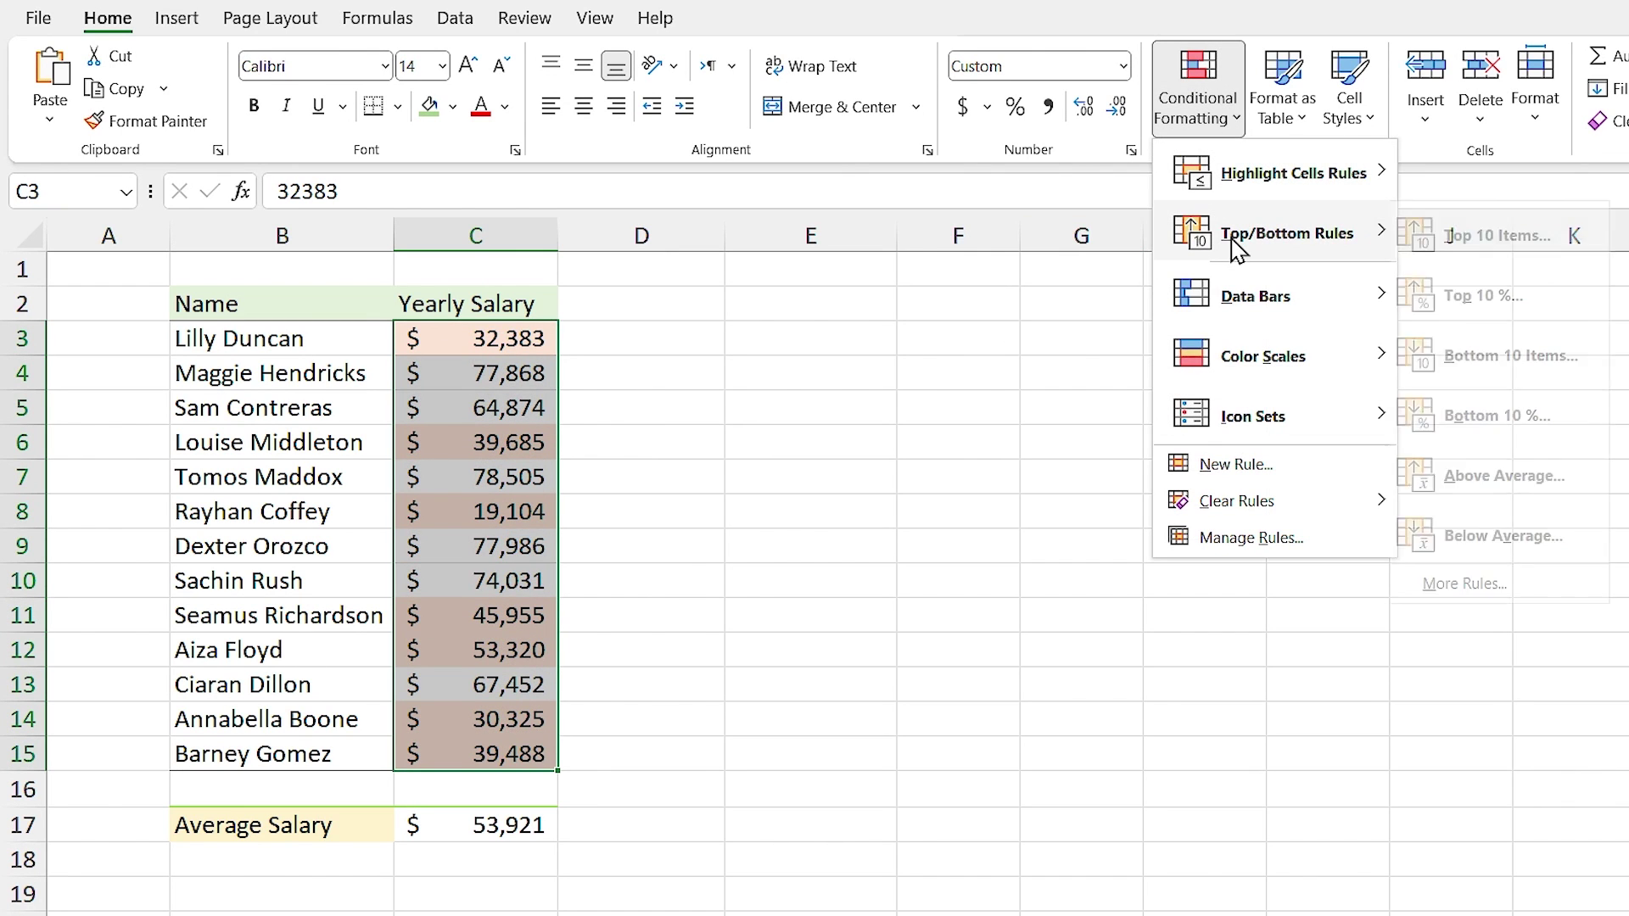
pyautogui.click(1517, 537)
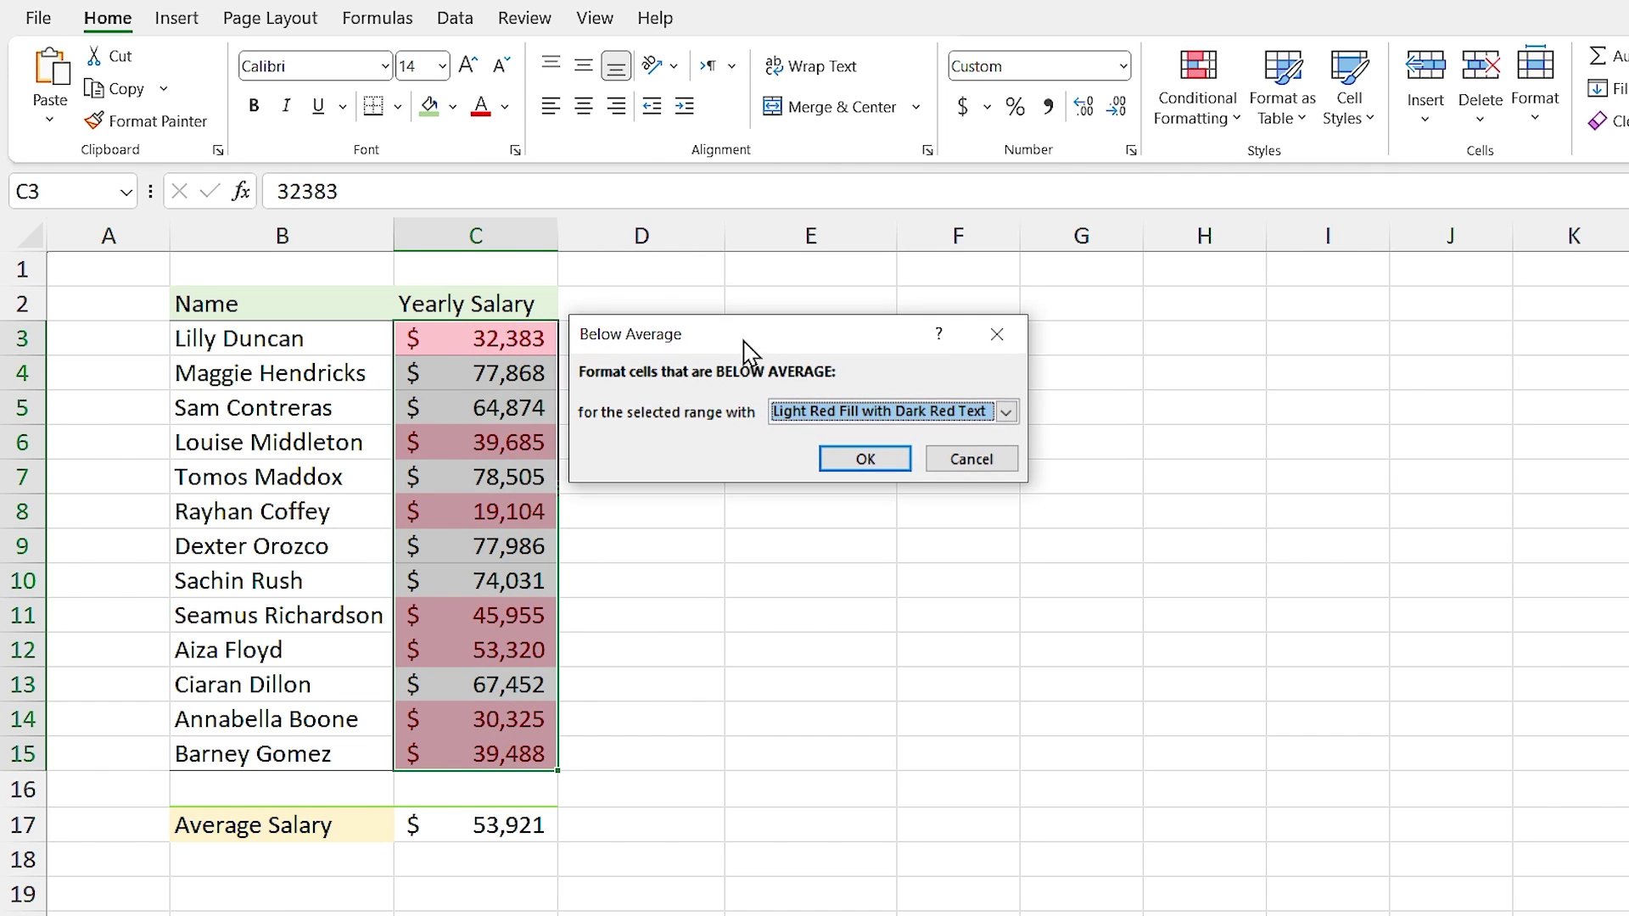
pyautogui.click(932, 503)
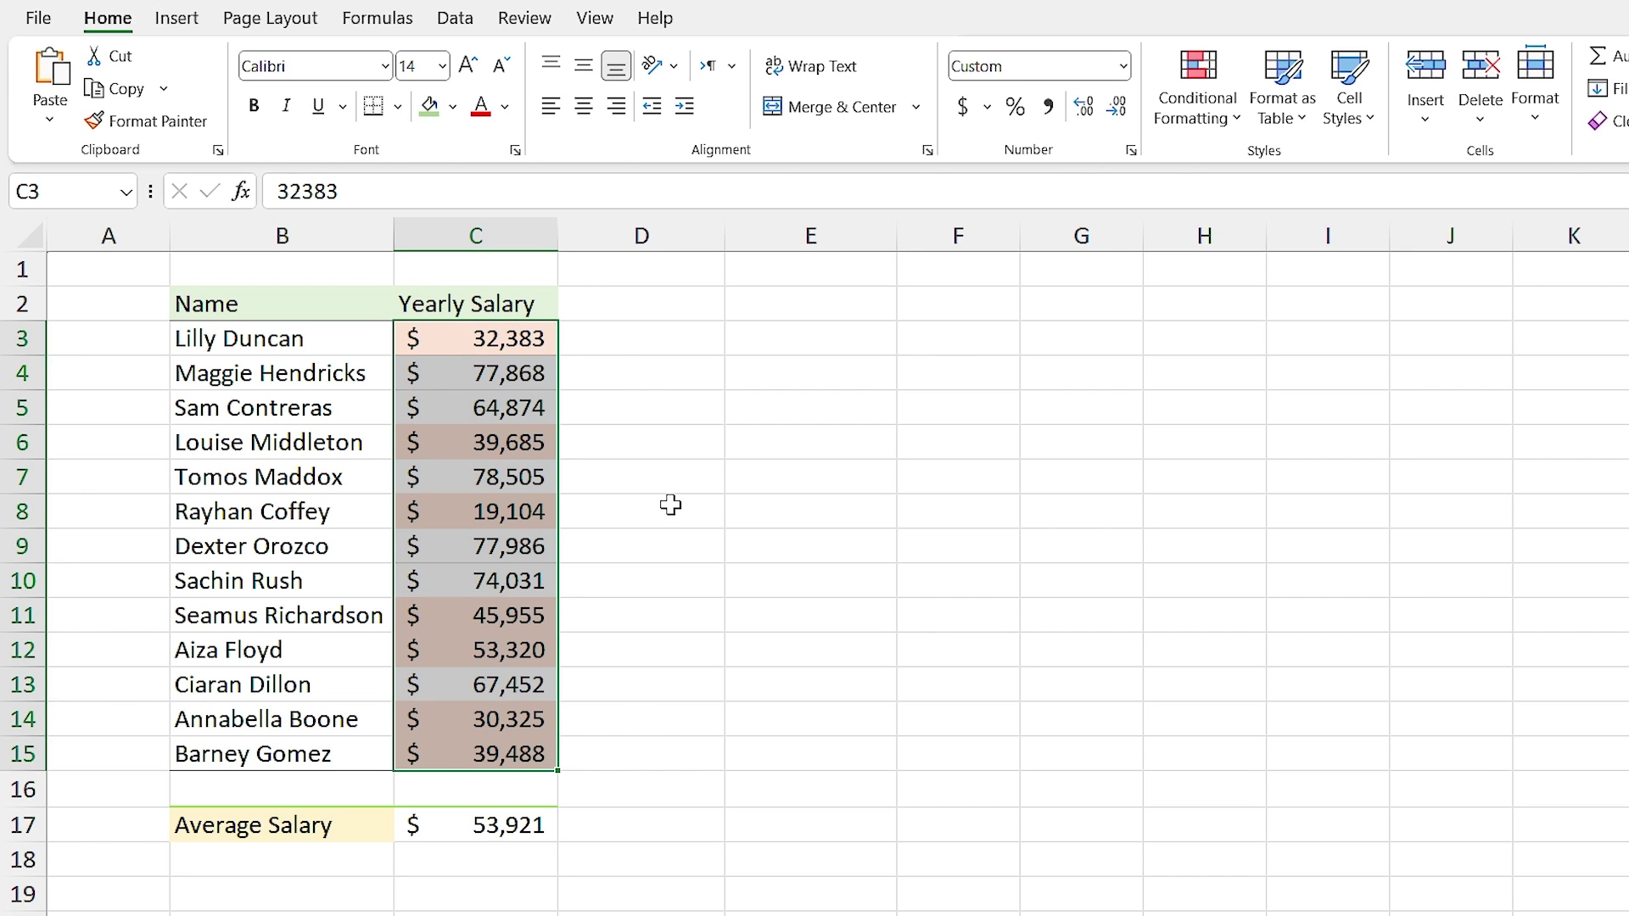
pyautogui.click(672, 507)
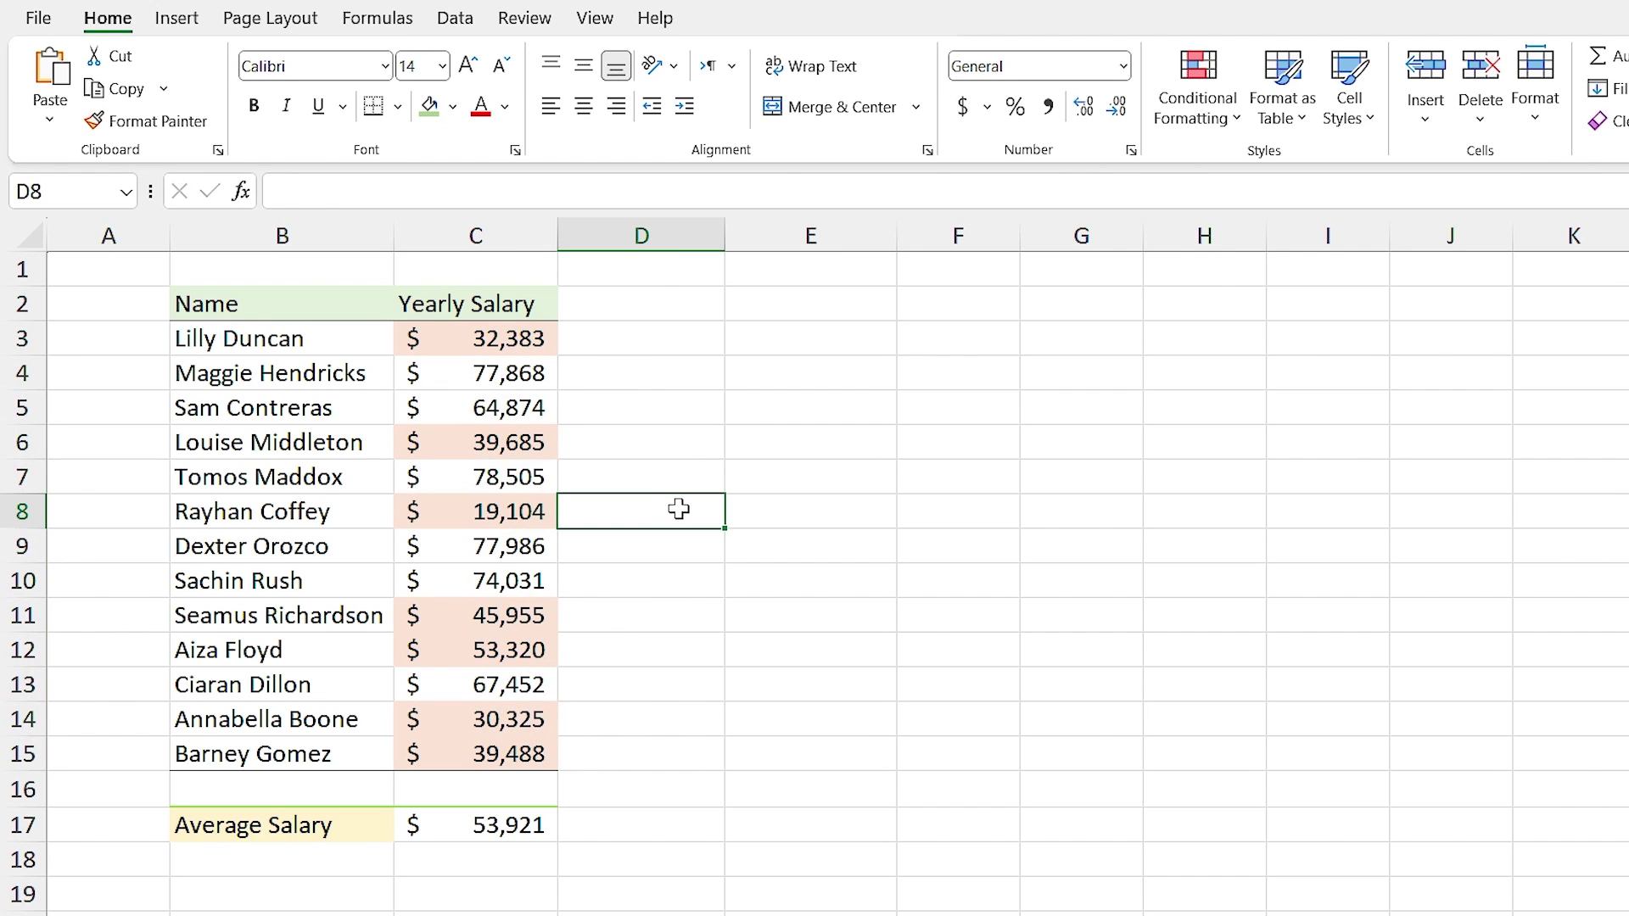
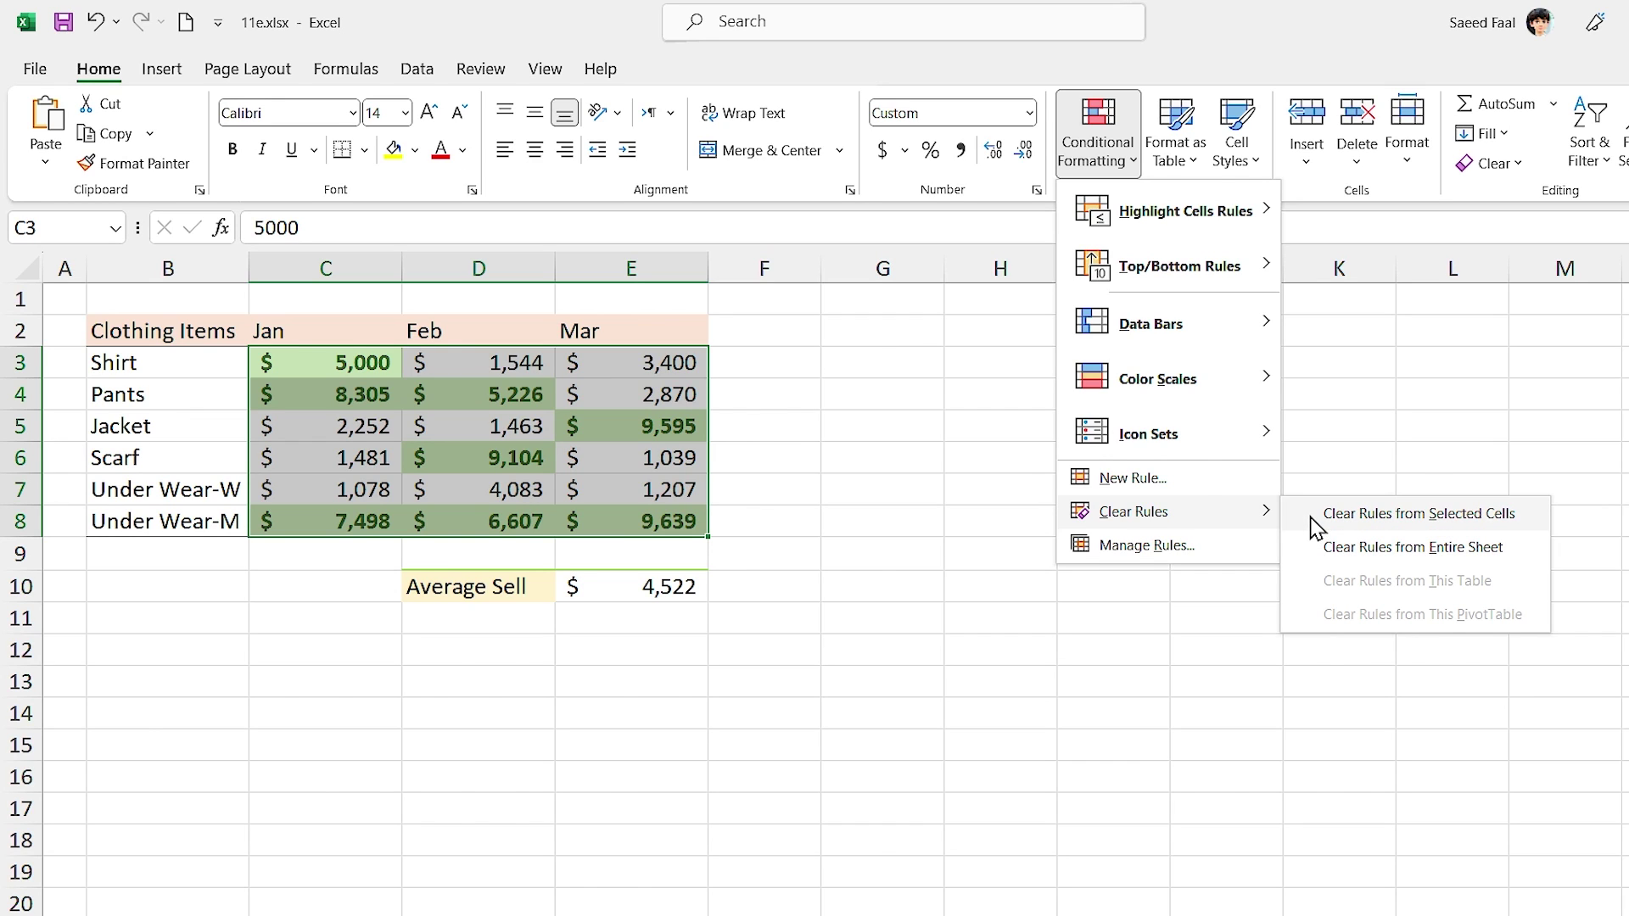
# Clear the conditional formatting rules from the selected clothing sales cells C3:E8
pyautogui.click(1316, 524)
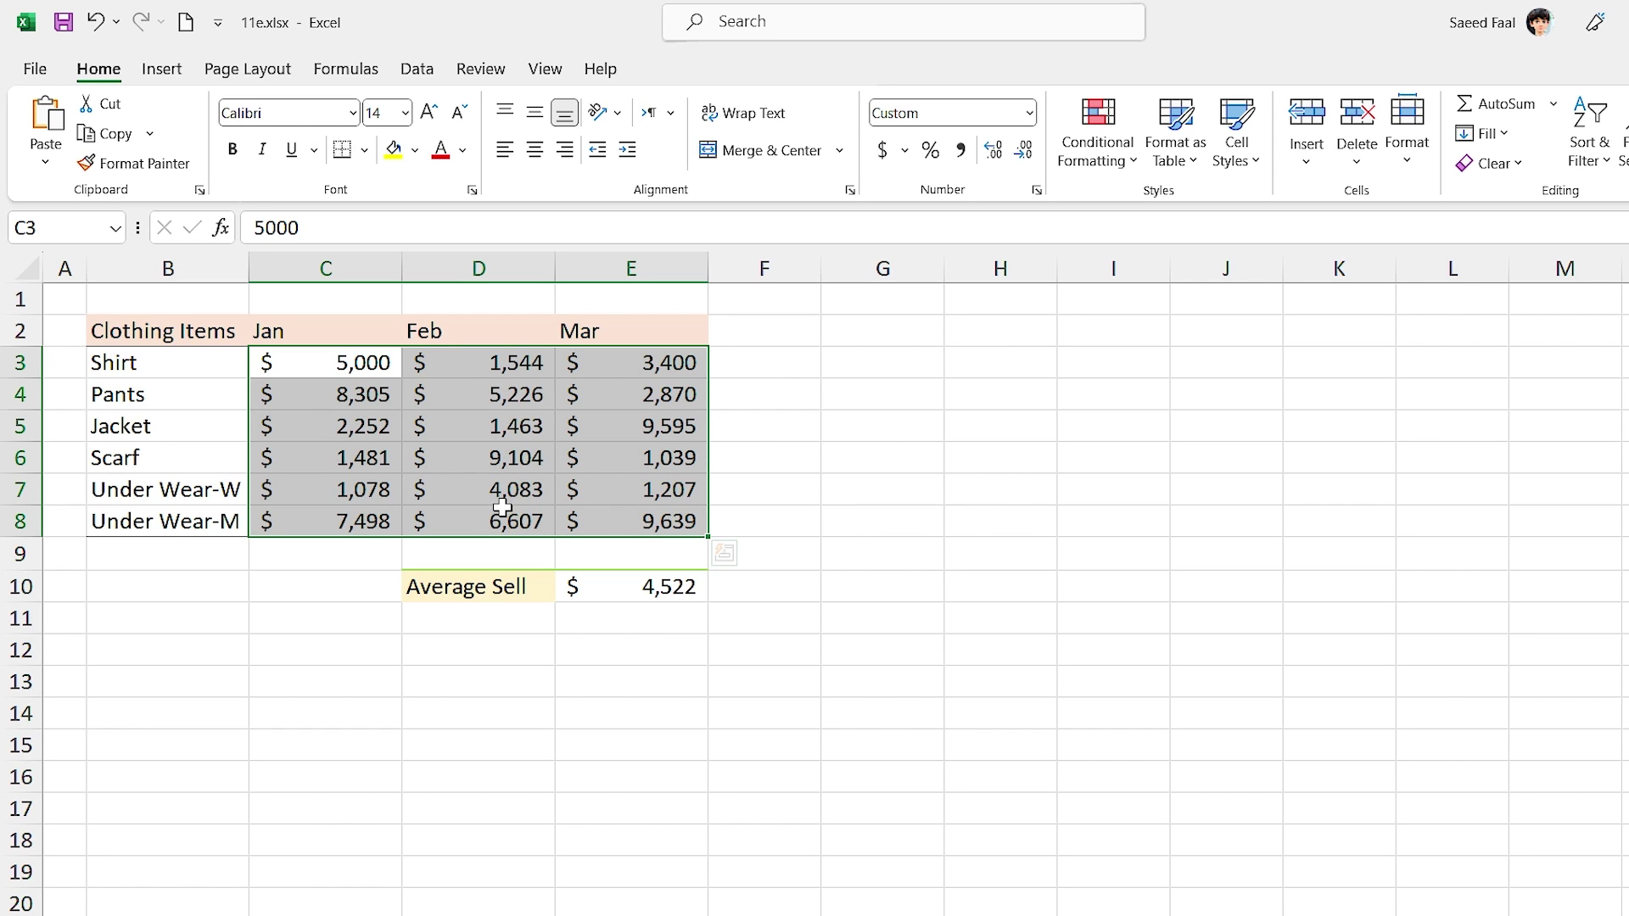
# Enter the helper formula =C3>$E$10 in G3, with an absolute reference to the average sell
pyautogui.click(849, 365)
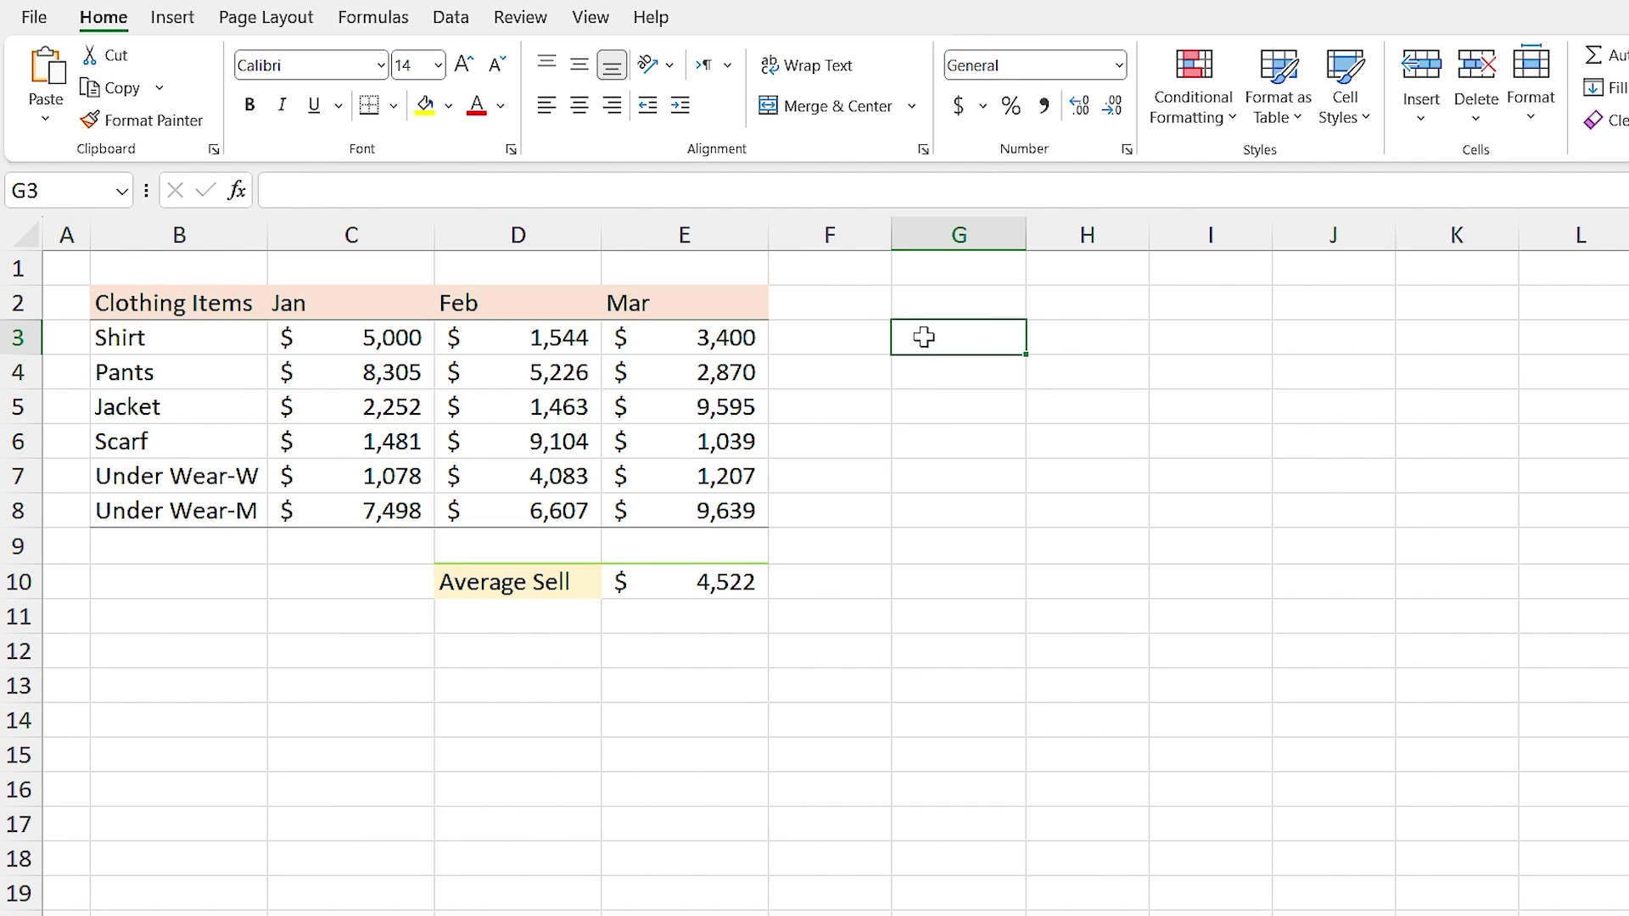
pyautogui.write('=')
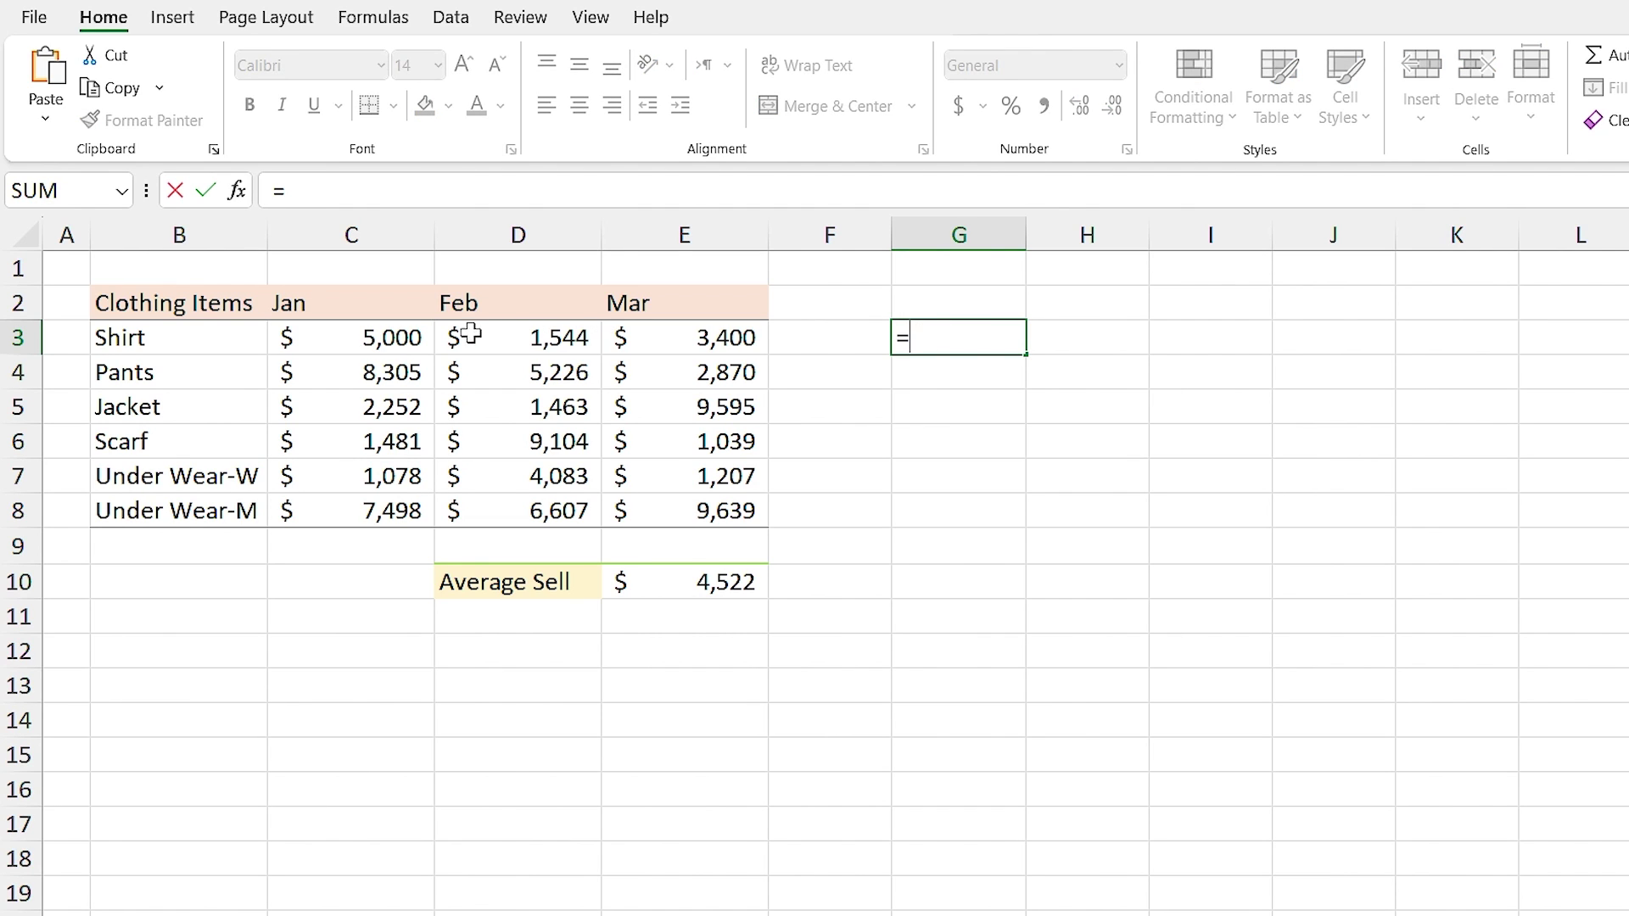
pyautogui.click(331, 339)
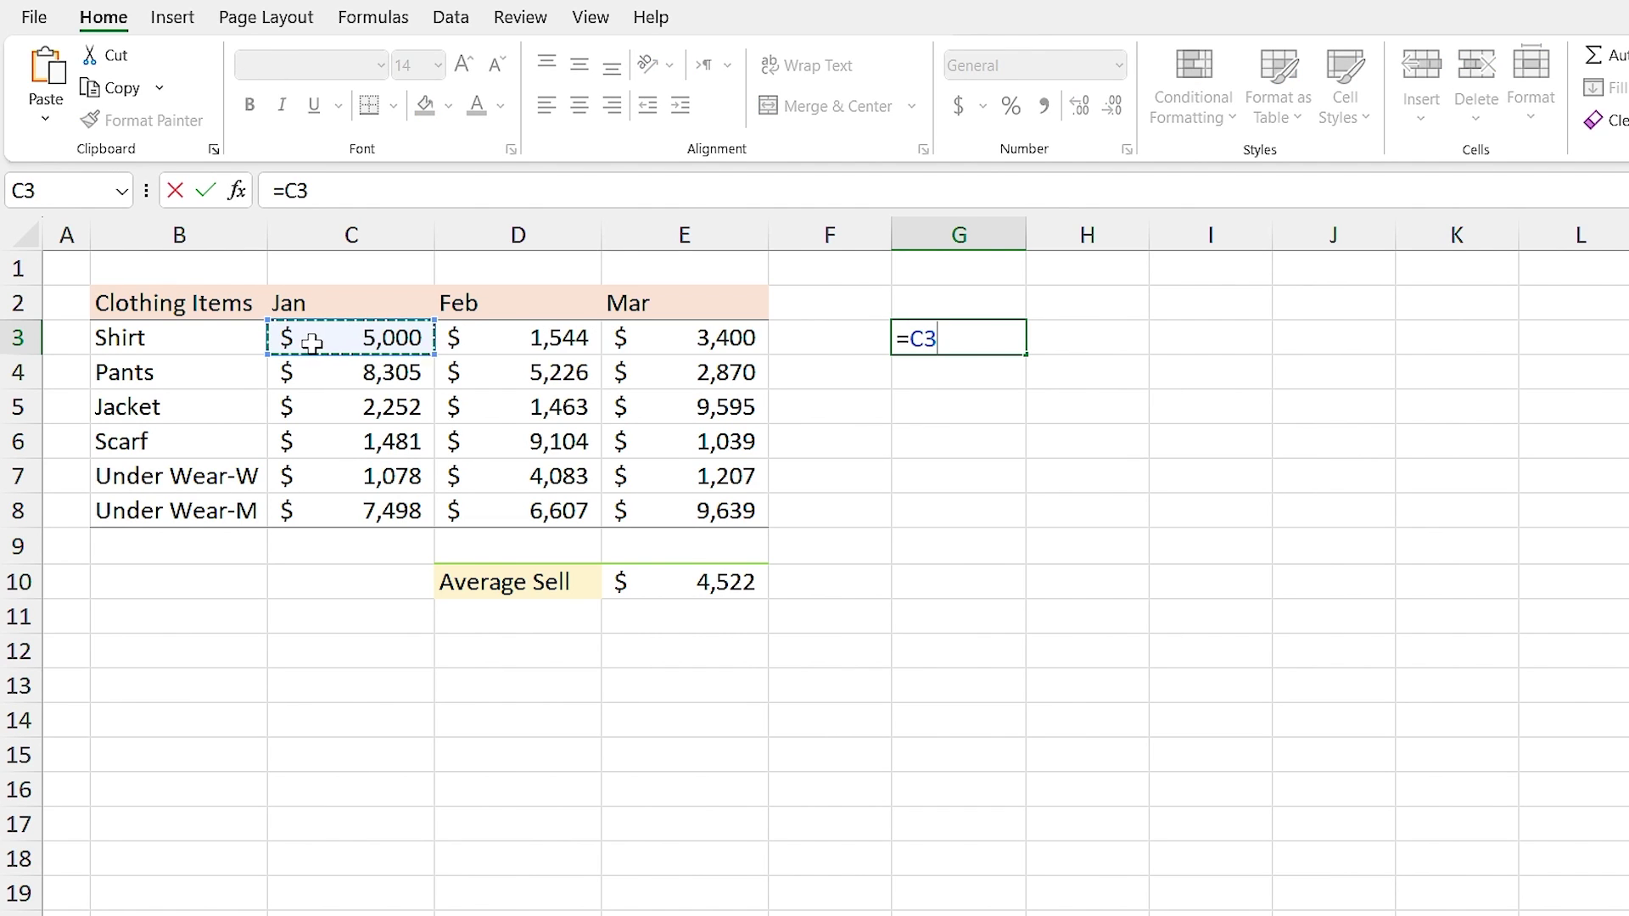
pyautogui.write('>')
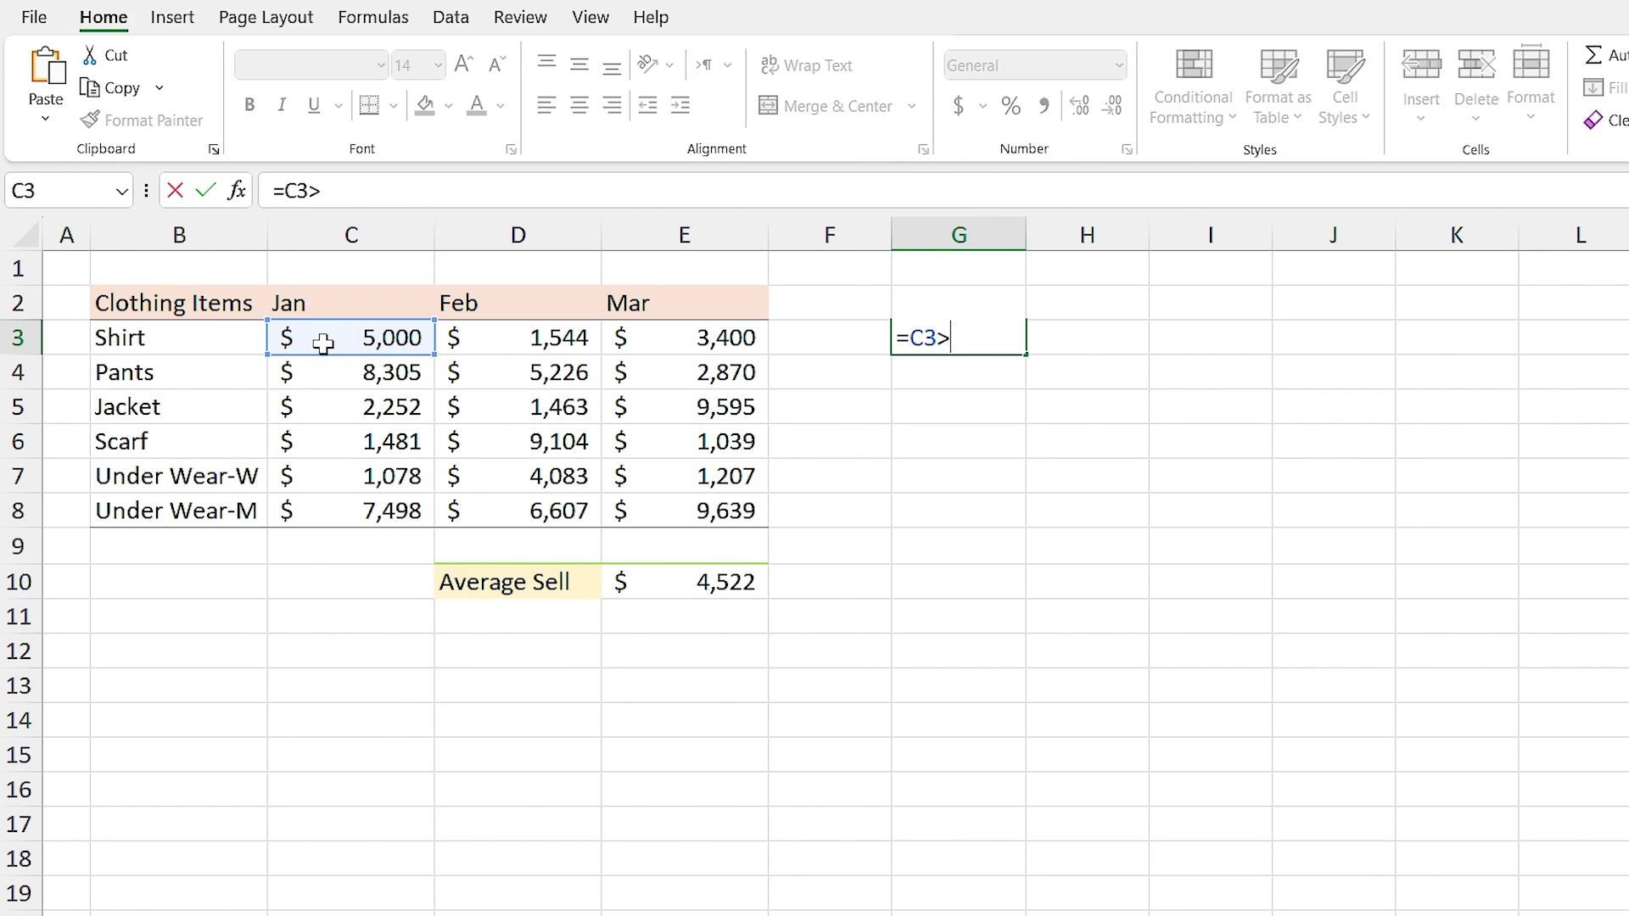
pyautogui.click(711, 582)
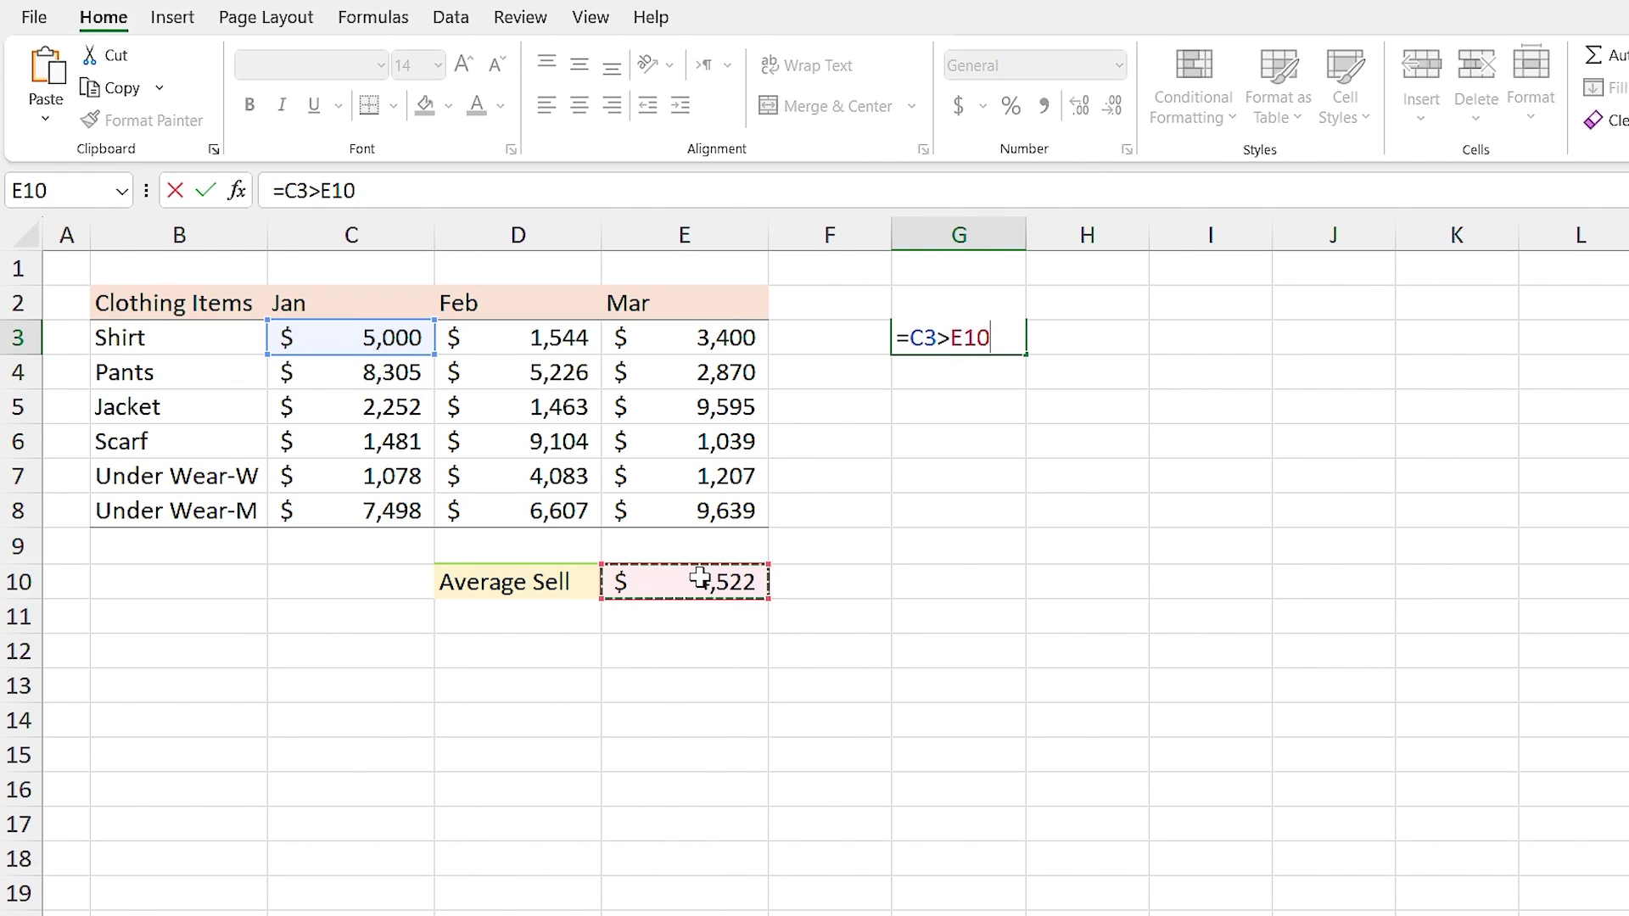
pyautogui.press('F4')
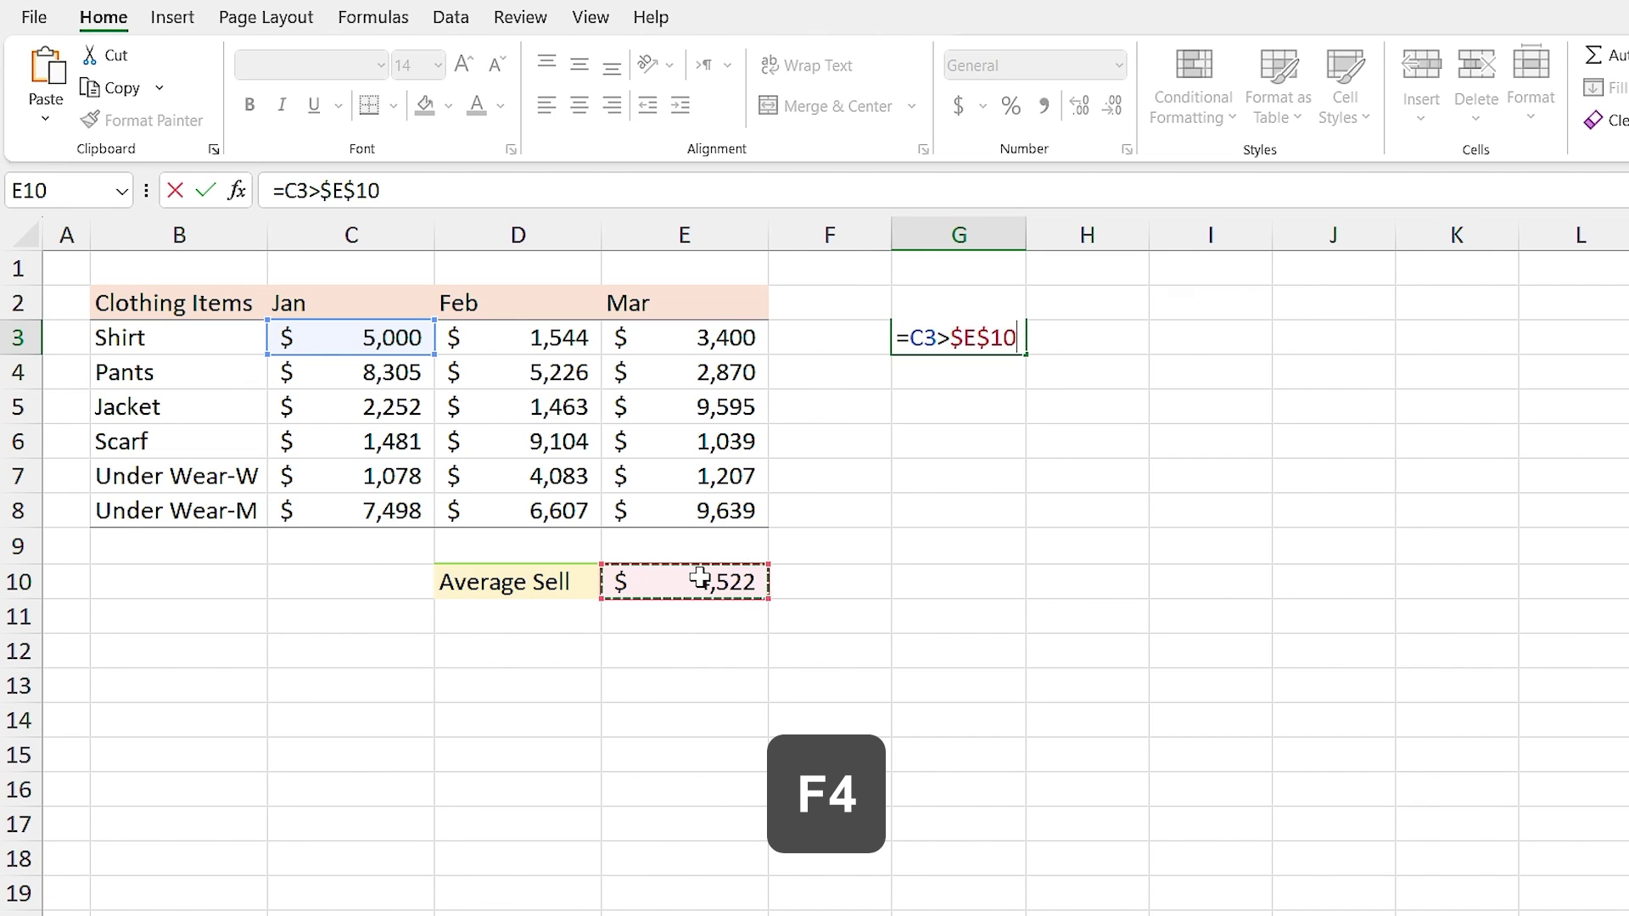
pyautogui.press('Return')
# Fill the helper formula from G3 down to G4 and check the references of the copied formula
pyautogui.click(991, 357)
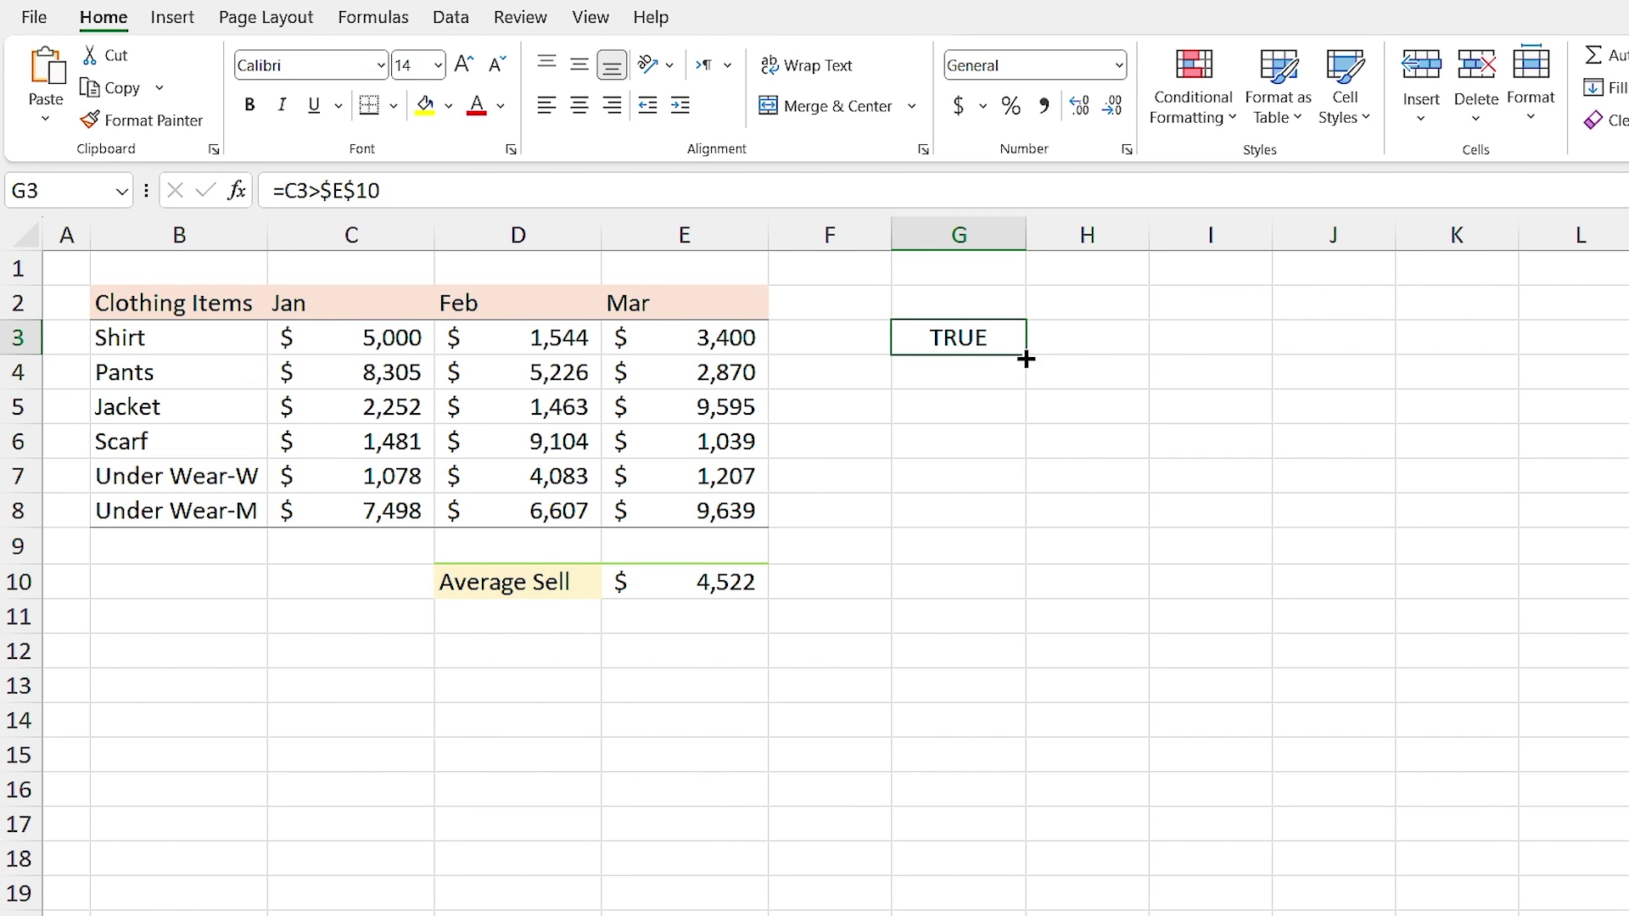
pyautogui.moveTo(1025, 364); pyautogui.dragTo(967, 373)
pyautogui.doubleClick(984, 372)
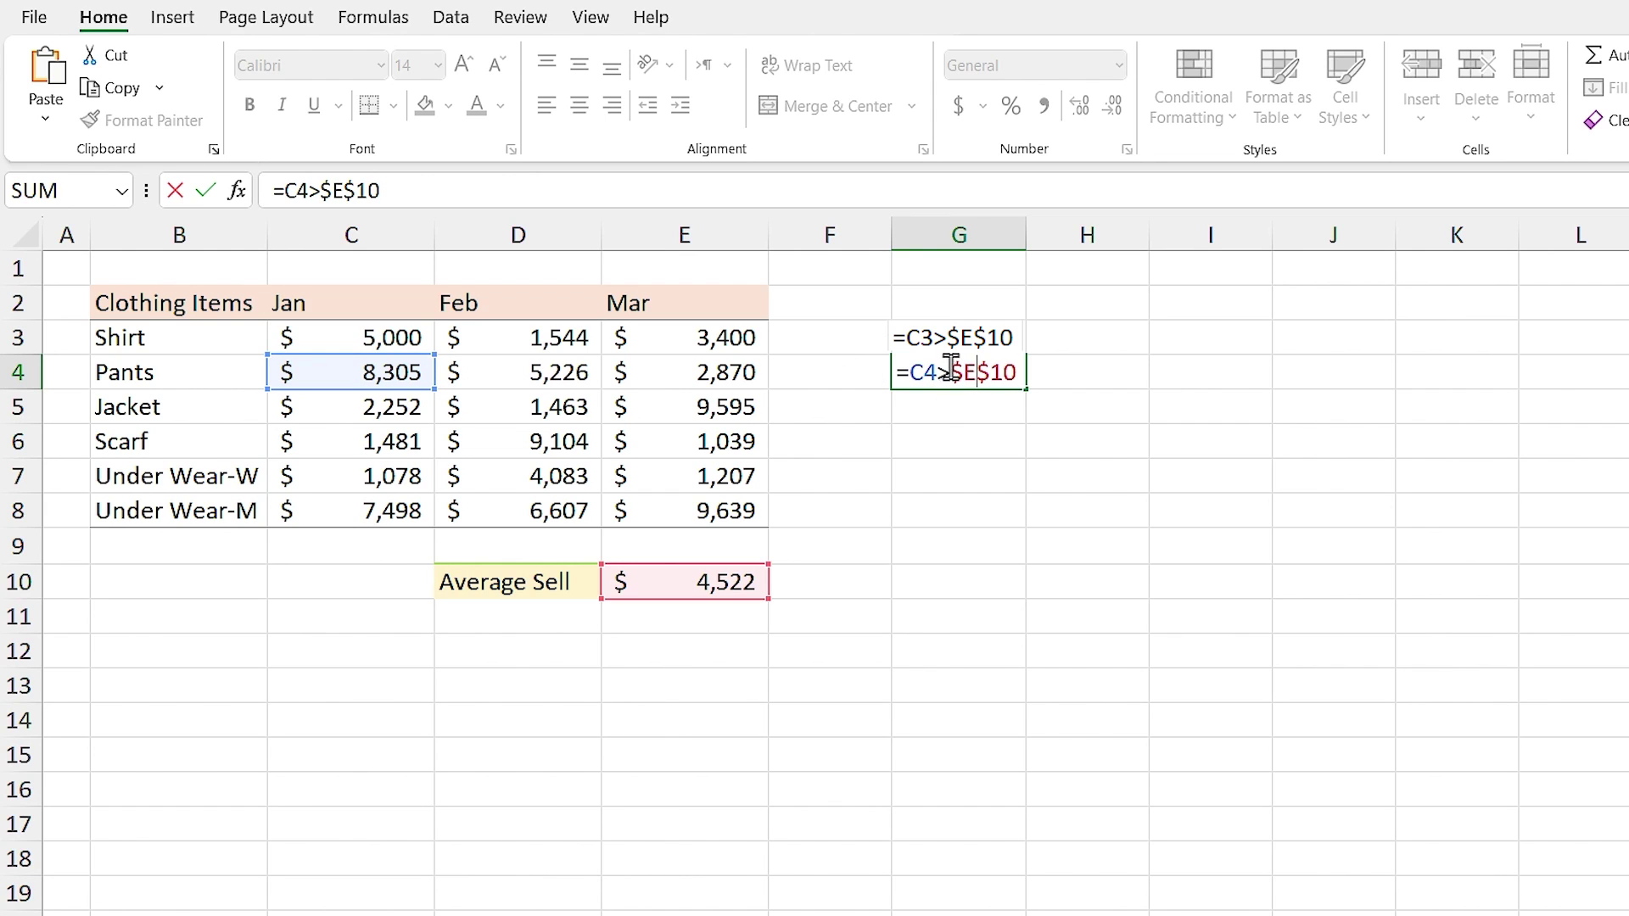
pyautogui.hotkey('ctrl', 'Return')
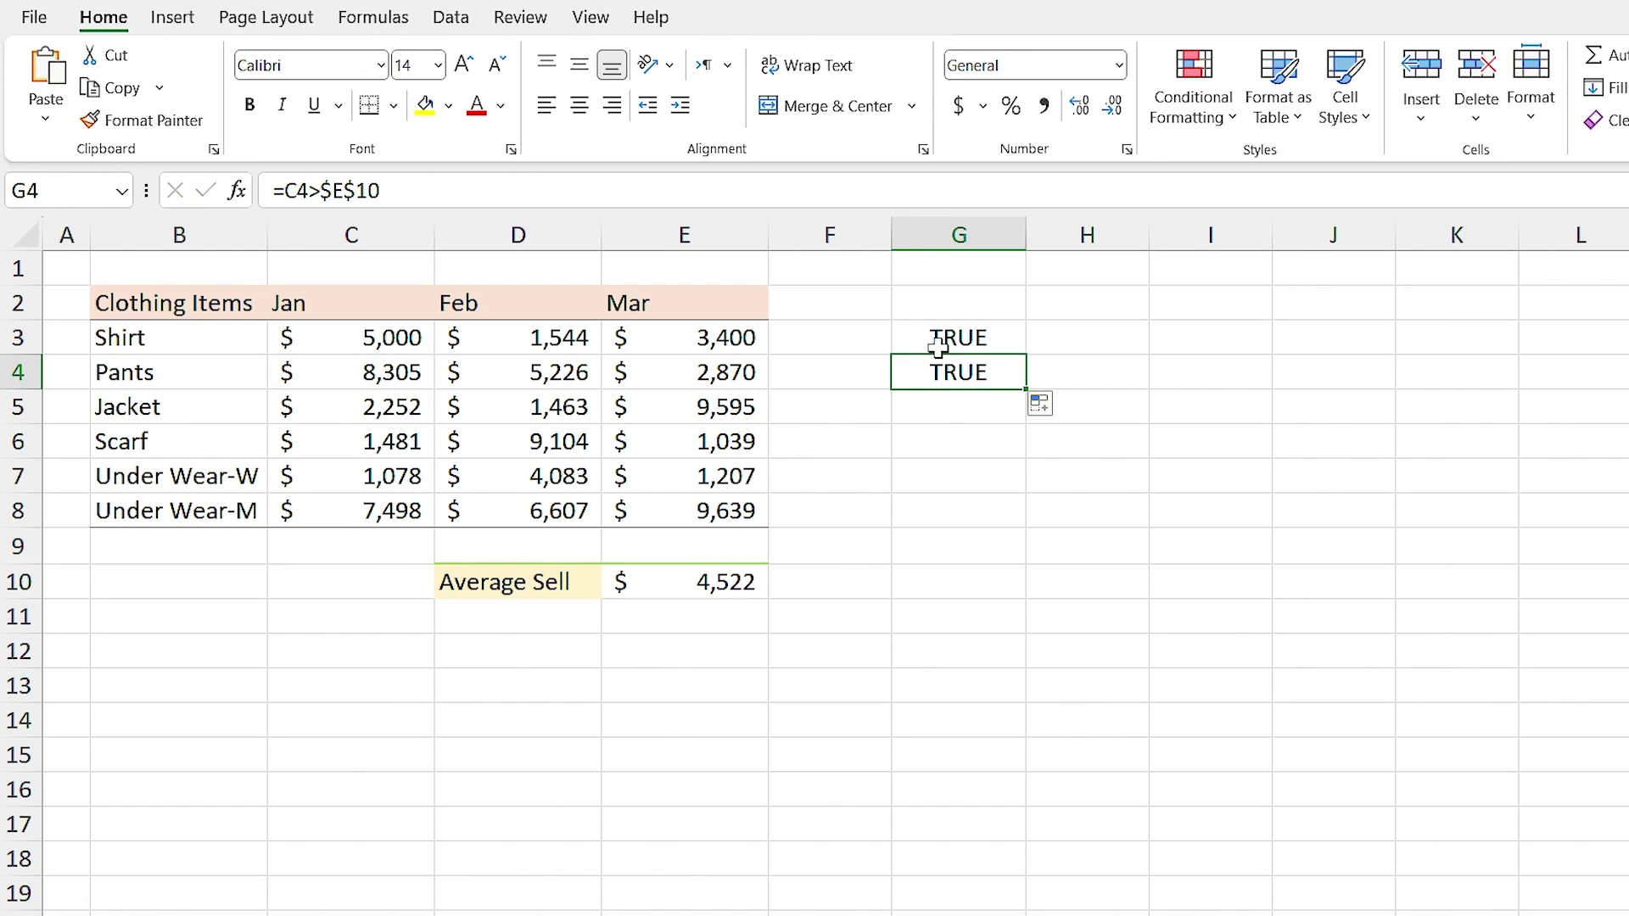
# Fill the helper formula from G3 across to H3 and check the references of the copied formula
pyautogui.click(933, 341)
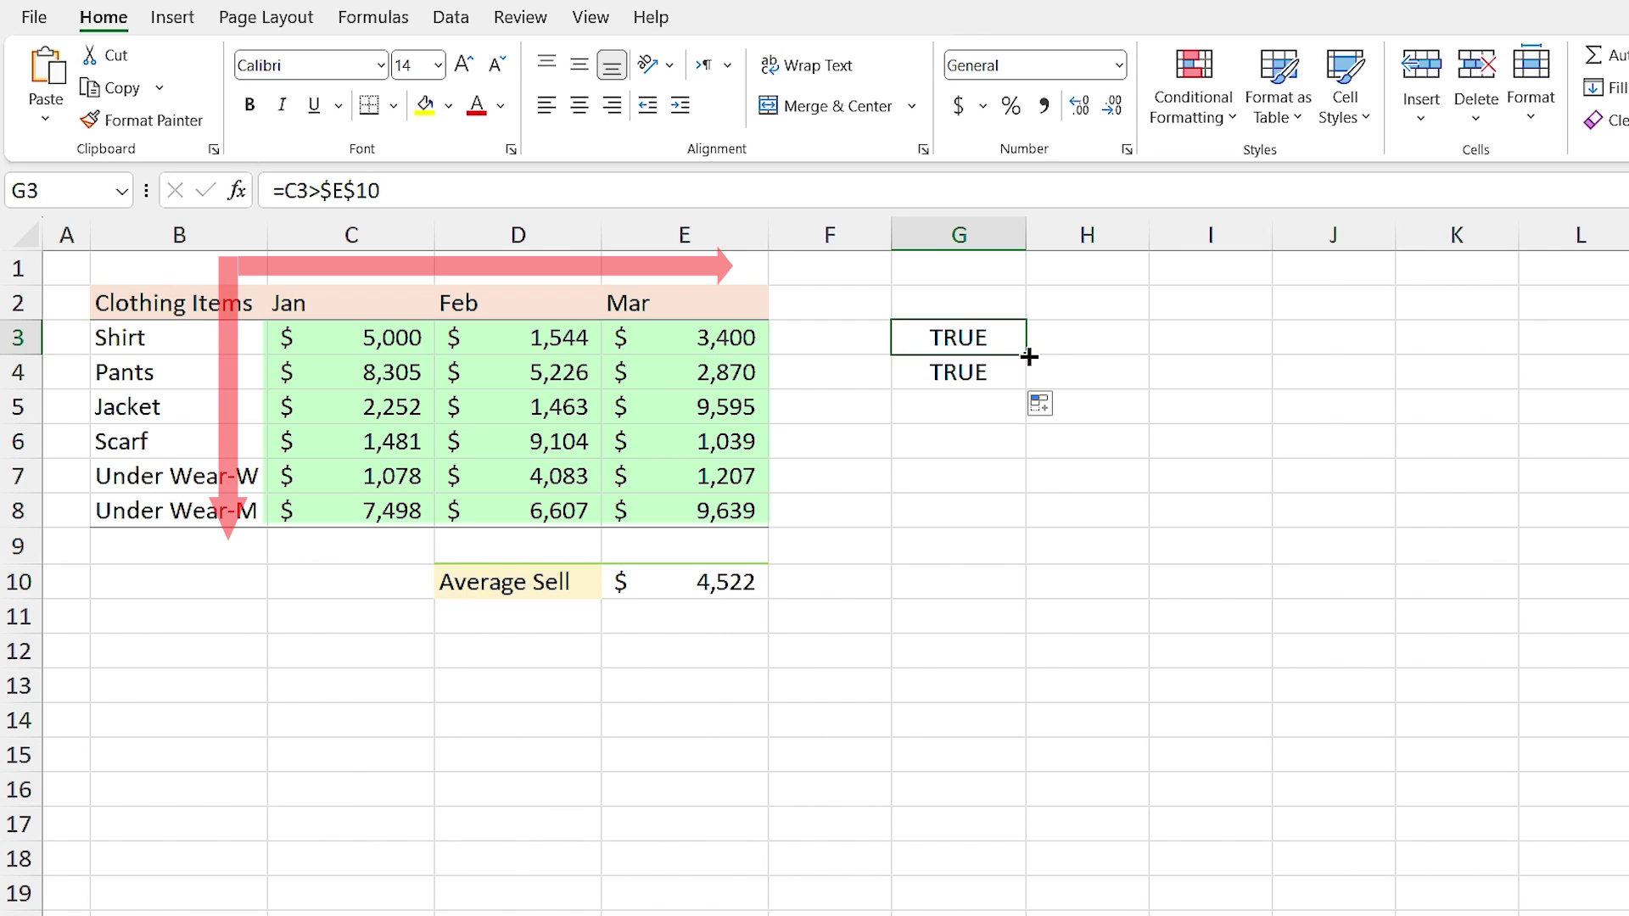
pyautogui.moveTo(1029, 357); pyautogui.dragTo(1122, 341)
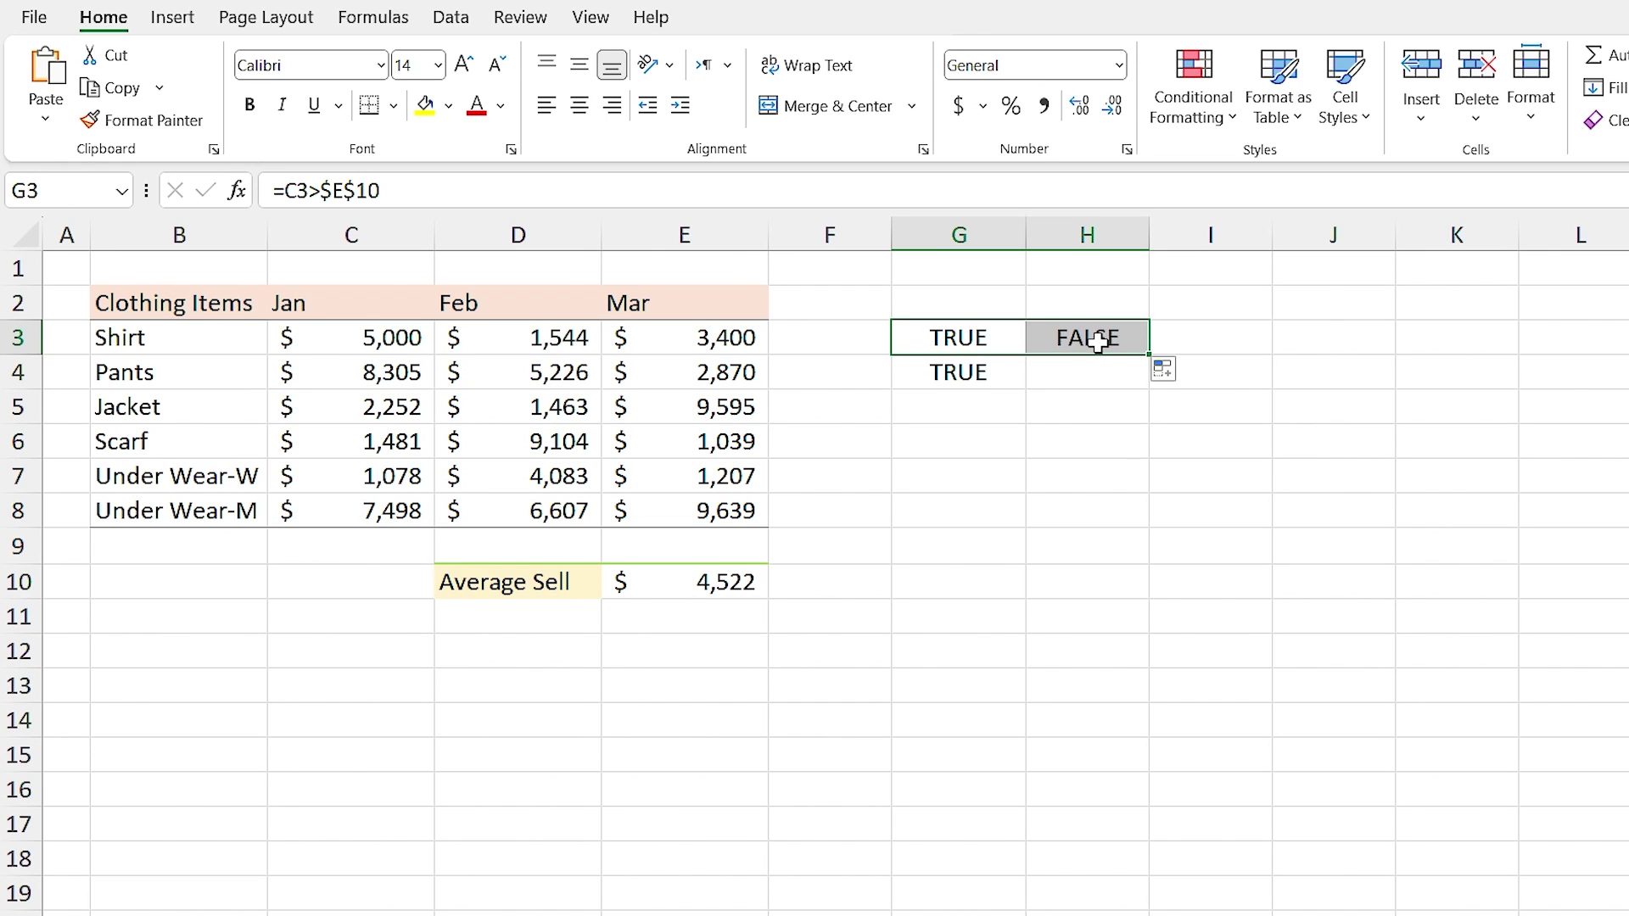
pyautogui.click(1079, 339)
pyautogui.doubleClick(1090, 344)
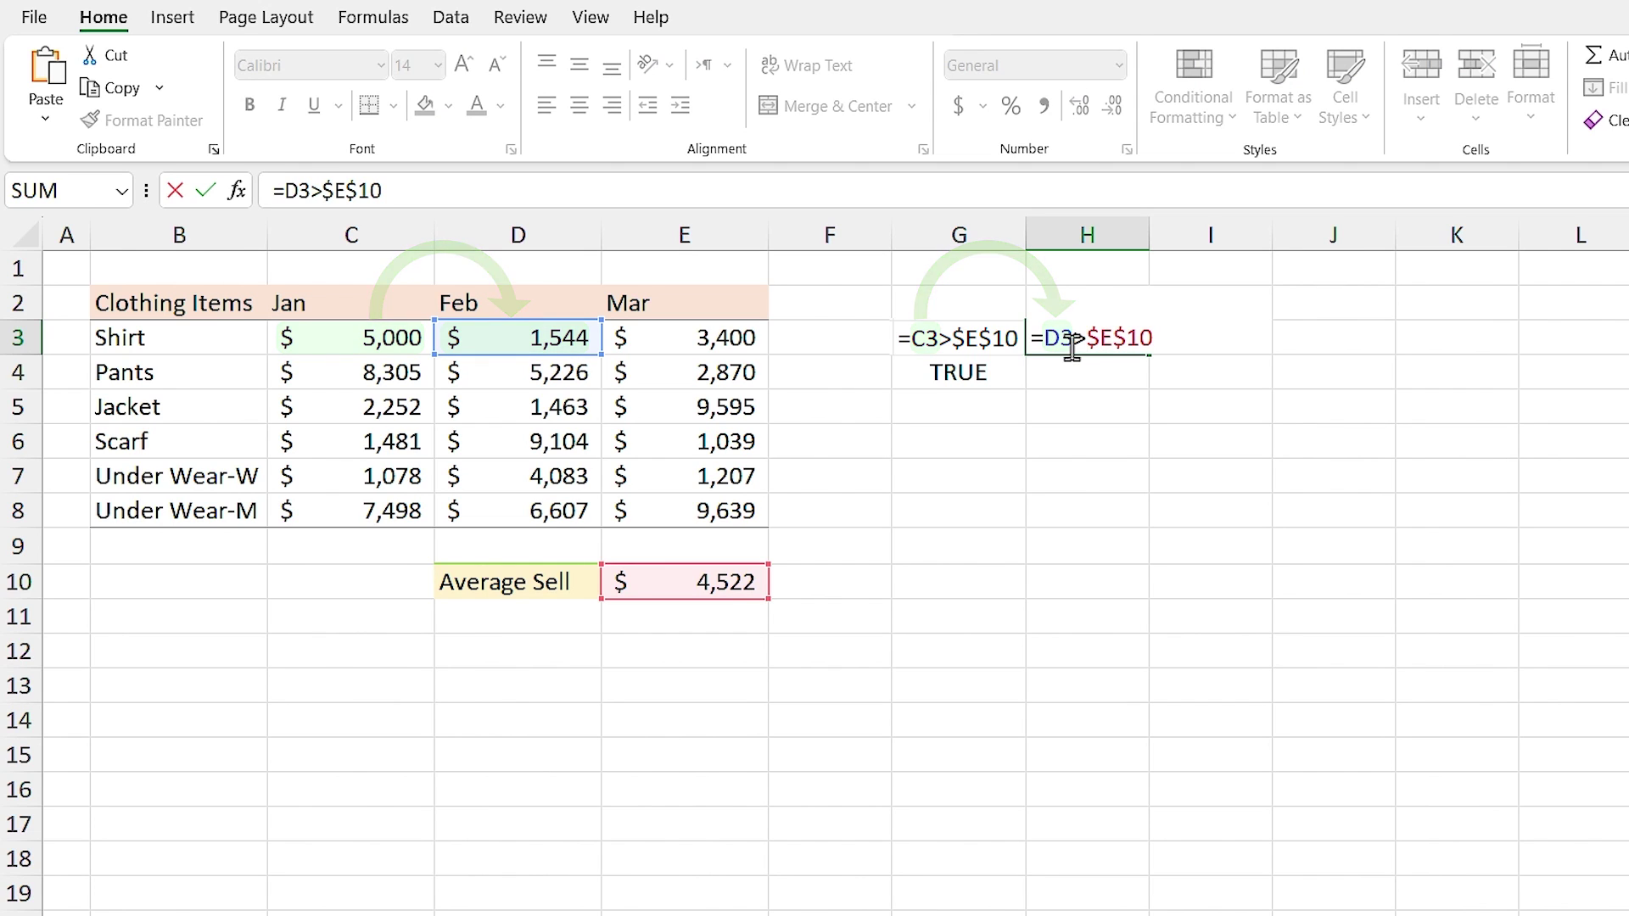
pyautogui.press('Return')
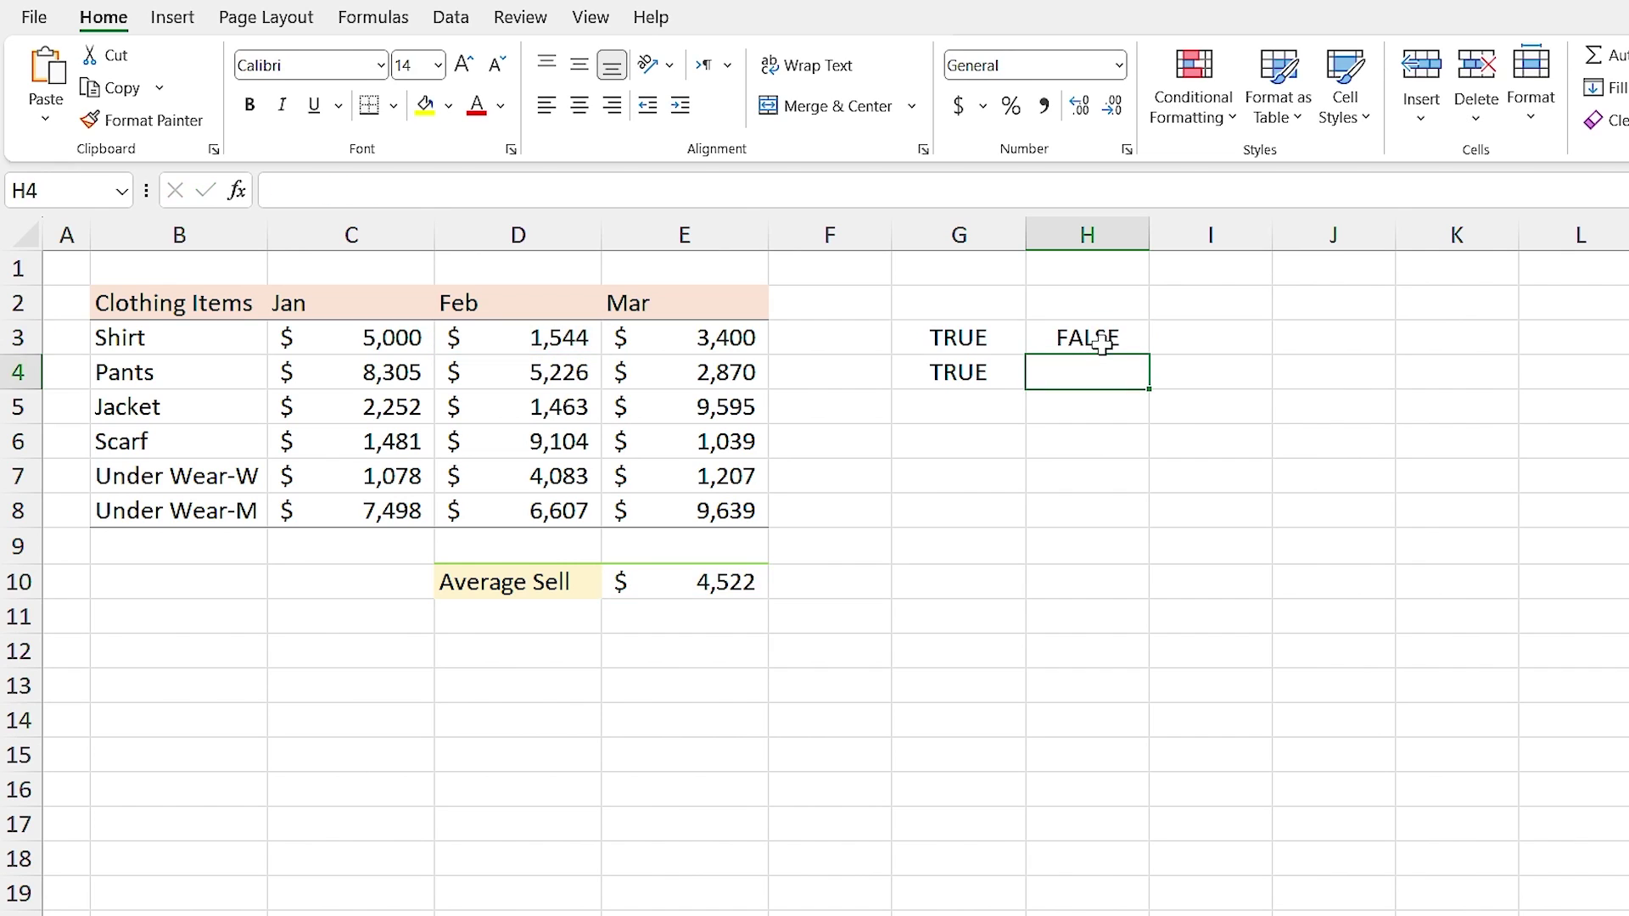
# Copy the text of the formula =C3>$E$10 from G3 and leave the cell unedited
pyautogui.click(943, 343)
pyautogui.doubleClick(946, 339)
pyautogui.moveTo(1023, 339); pyautogui.dragTo(883, 339)
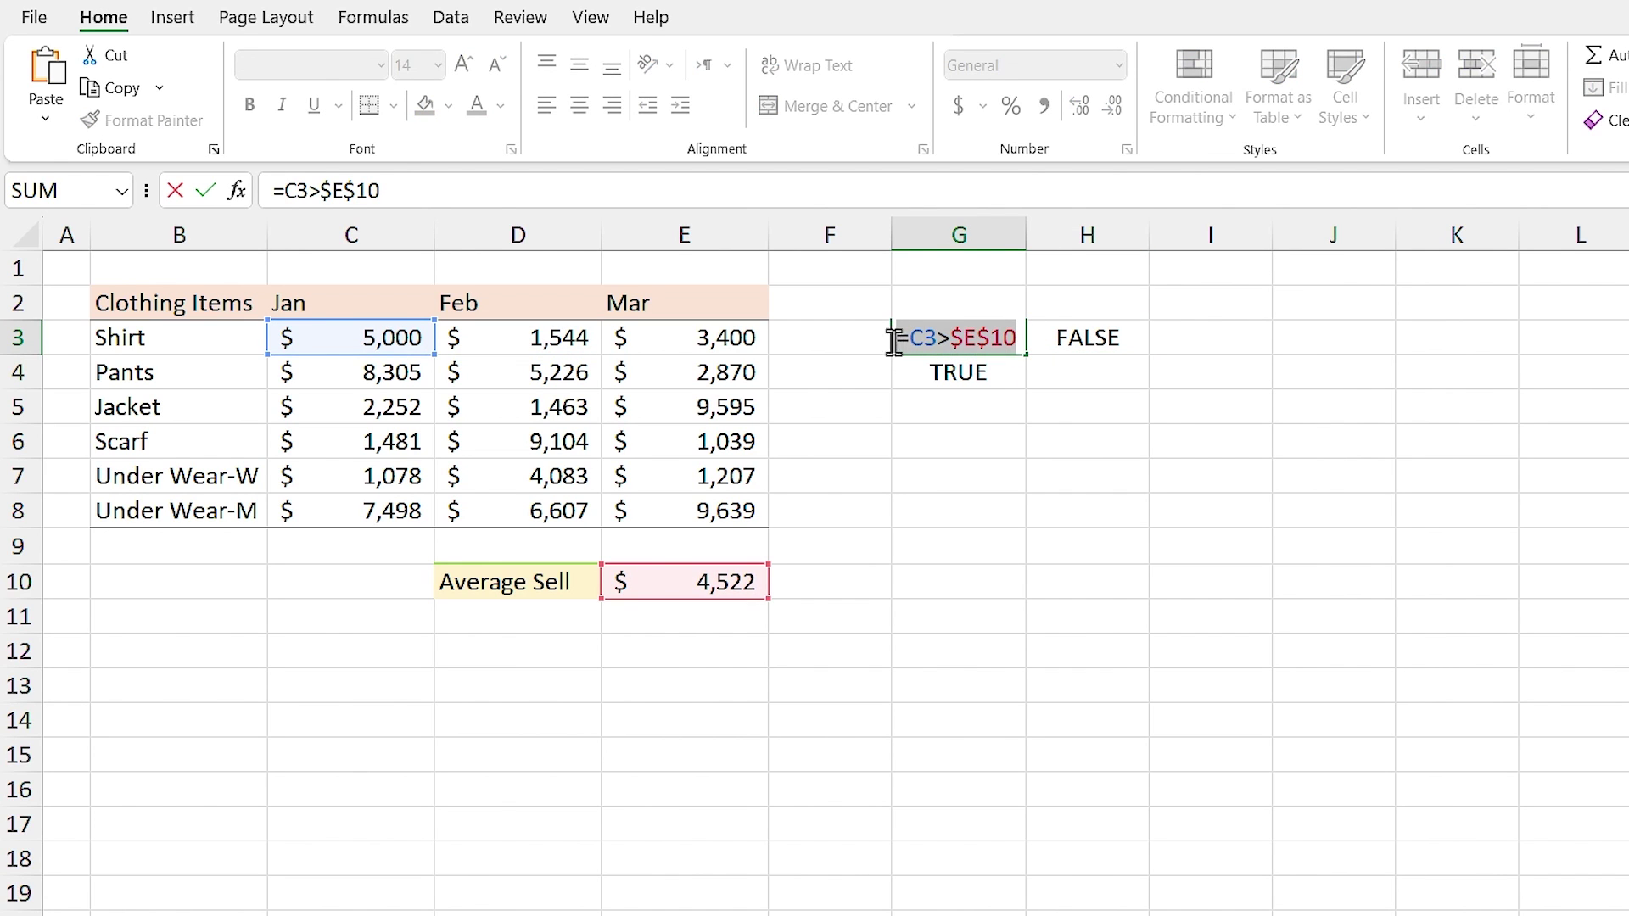
pyautogui.press('Escape')
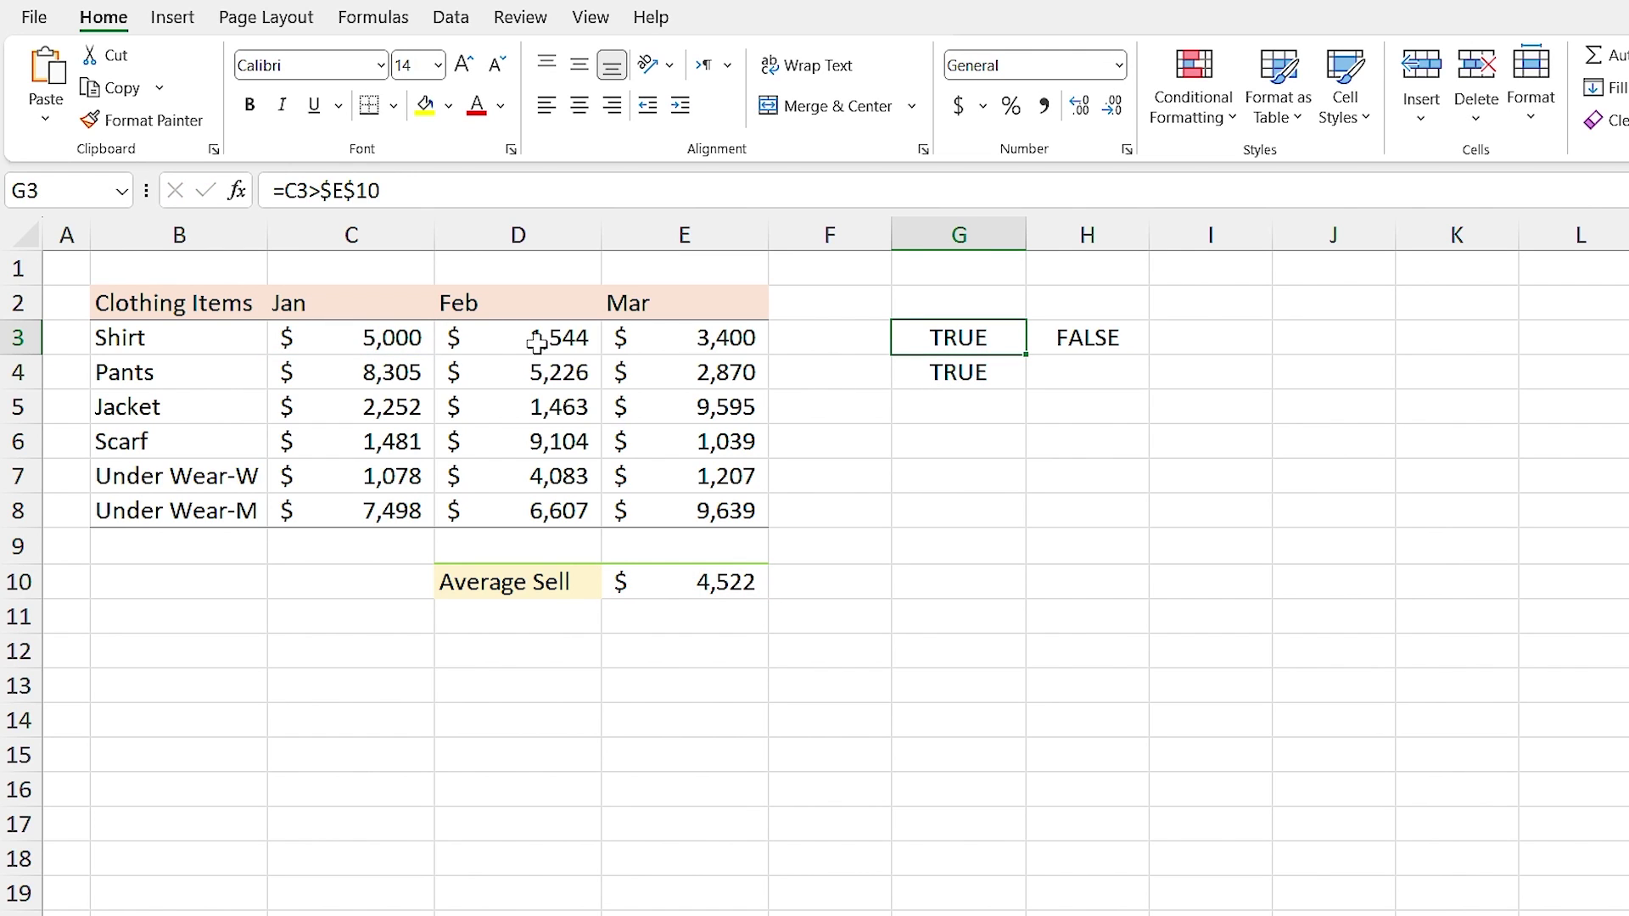
# Create a formula-based conditional formatting rule for the sales in C3:E8 with the formula =C3>$E$10
pyautogui.moveTo(374, 347); pyautogui.dragTo(628, 513)
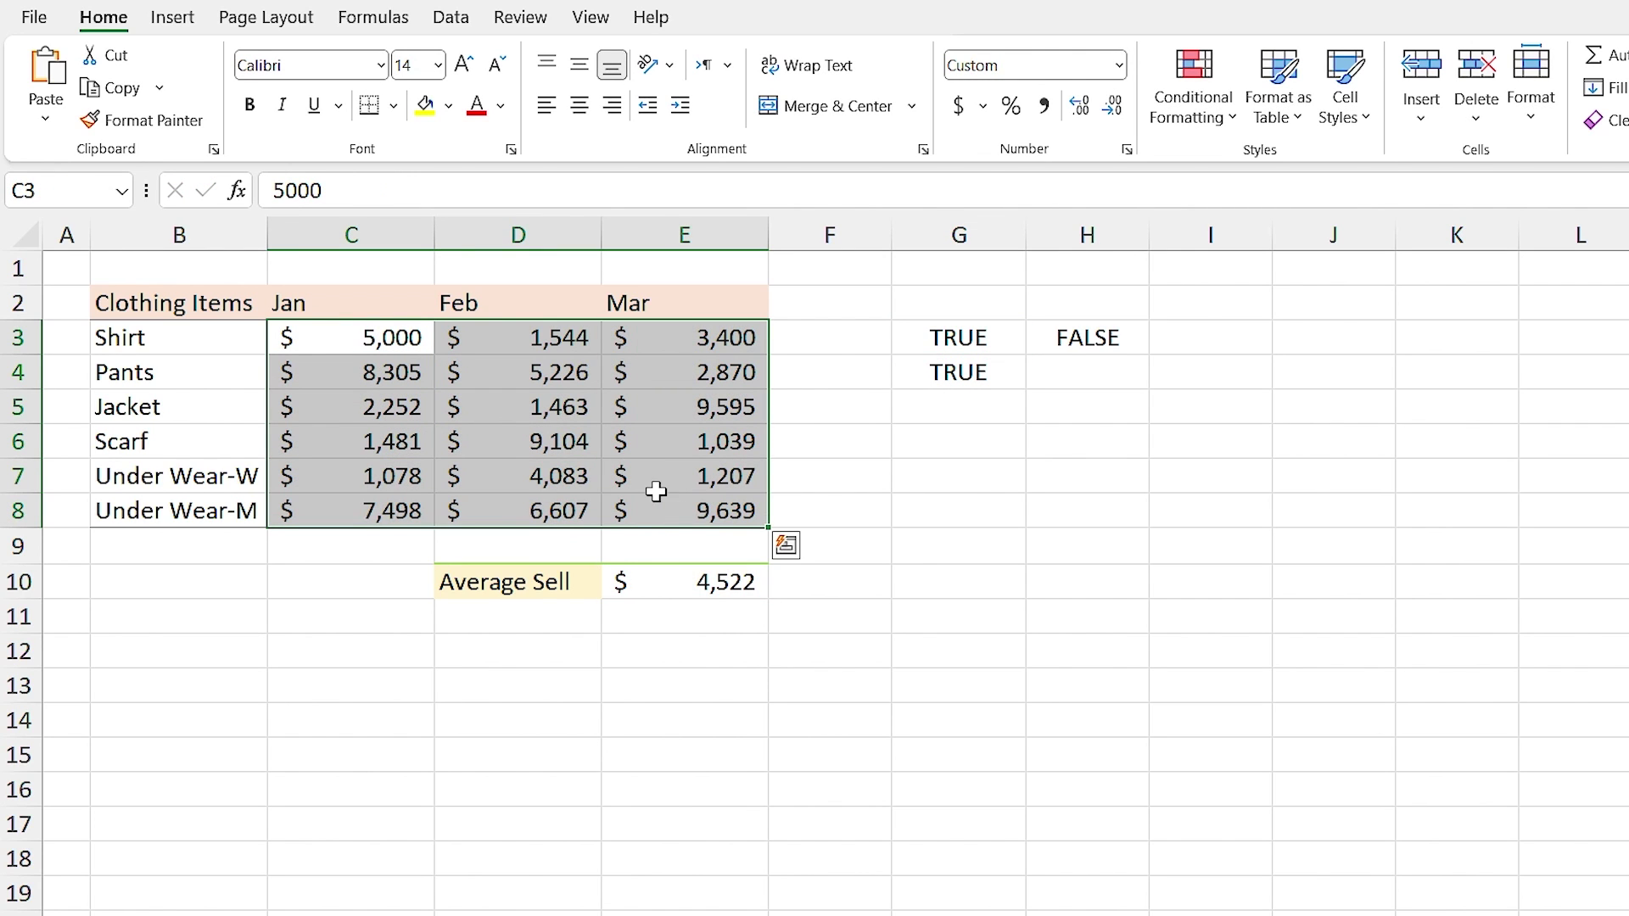
pyautogui.click(1188, 127)
pyautogui.click(1215, 472)
pyautogui.moveTo(831, 255); pyautogui.dragTo(975, 286)
pyautogui.click(916, 462)
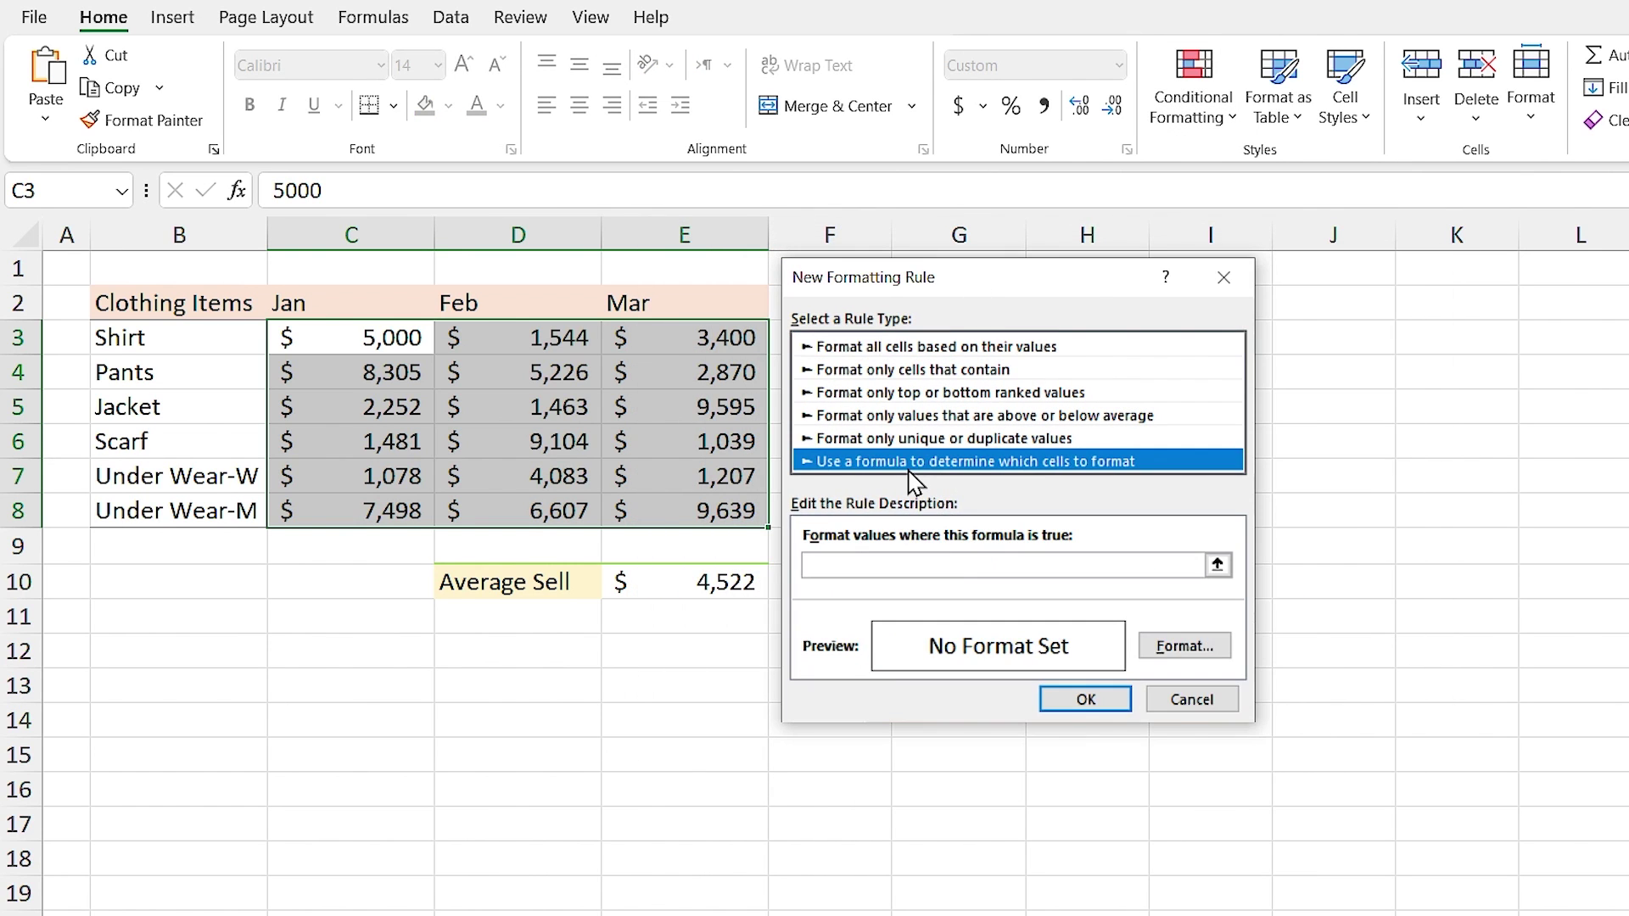
pyautogui.click(934, 568)
pyautogui.write('=C3>$E$10')
# Choose a light green fill for the format of the new rule
pyautogui.click(1171, 646)
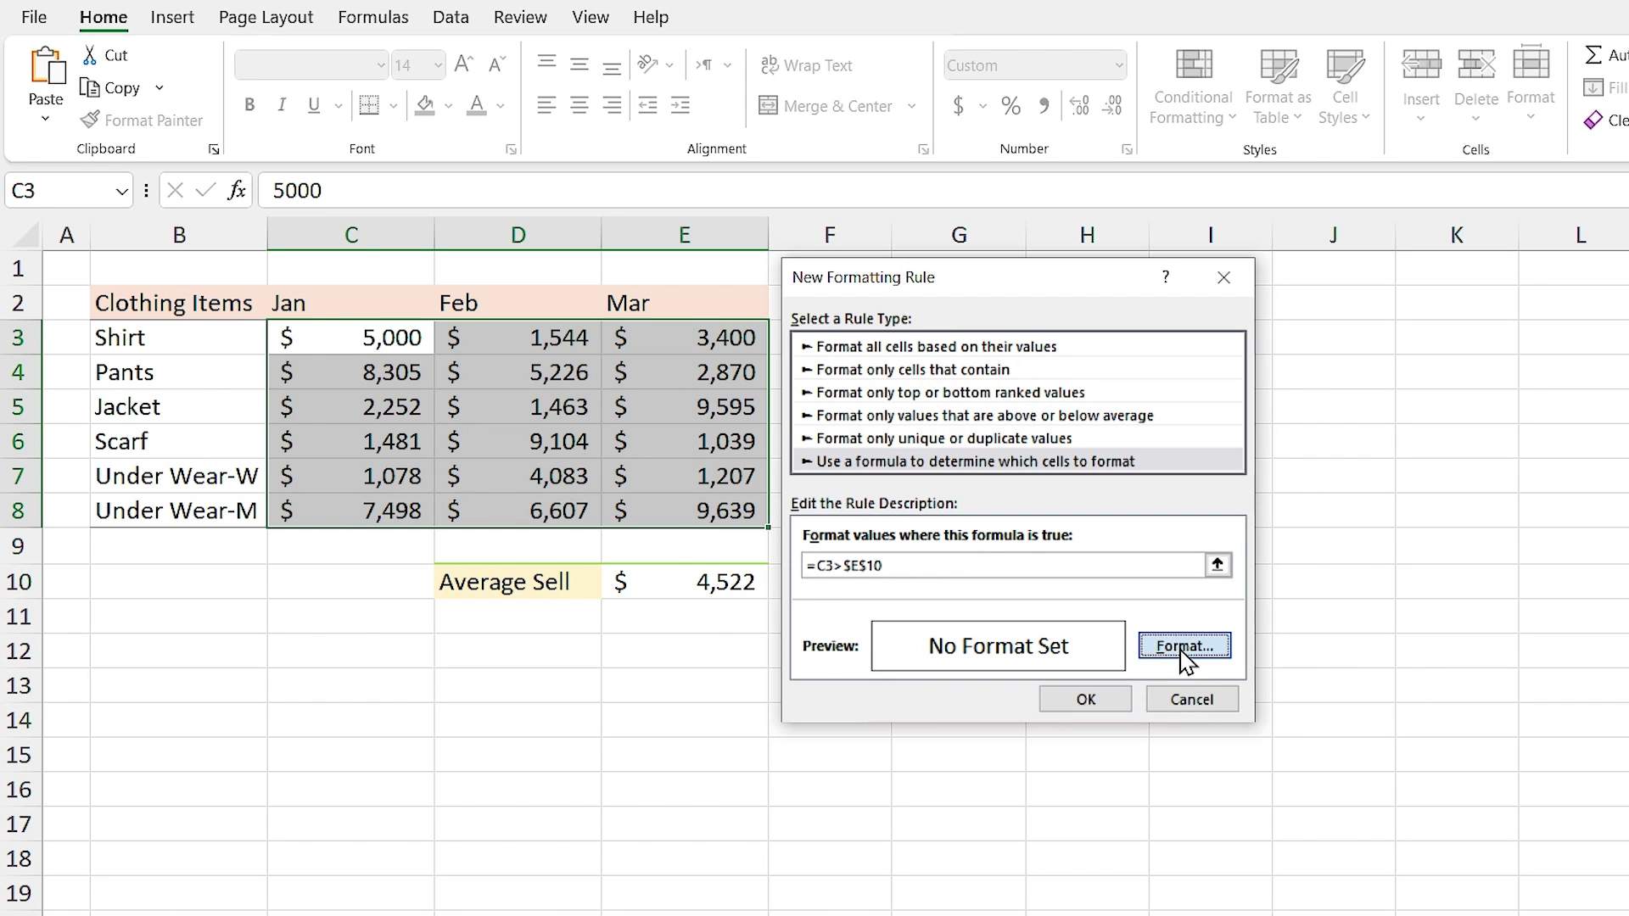
pyautogui.click(874, 174)
pyautogui.moveTo(870, 151); pyautogui.dragTo(1018, 209)
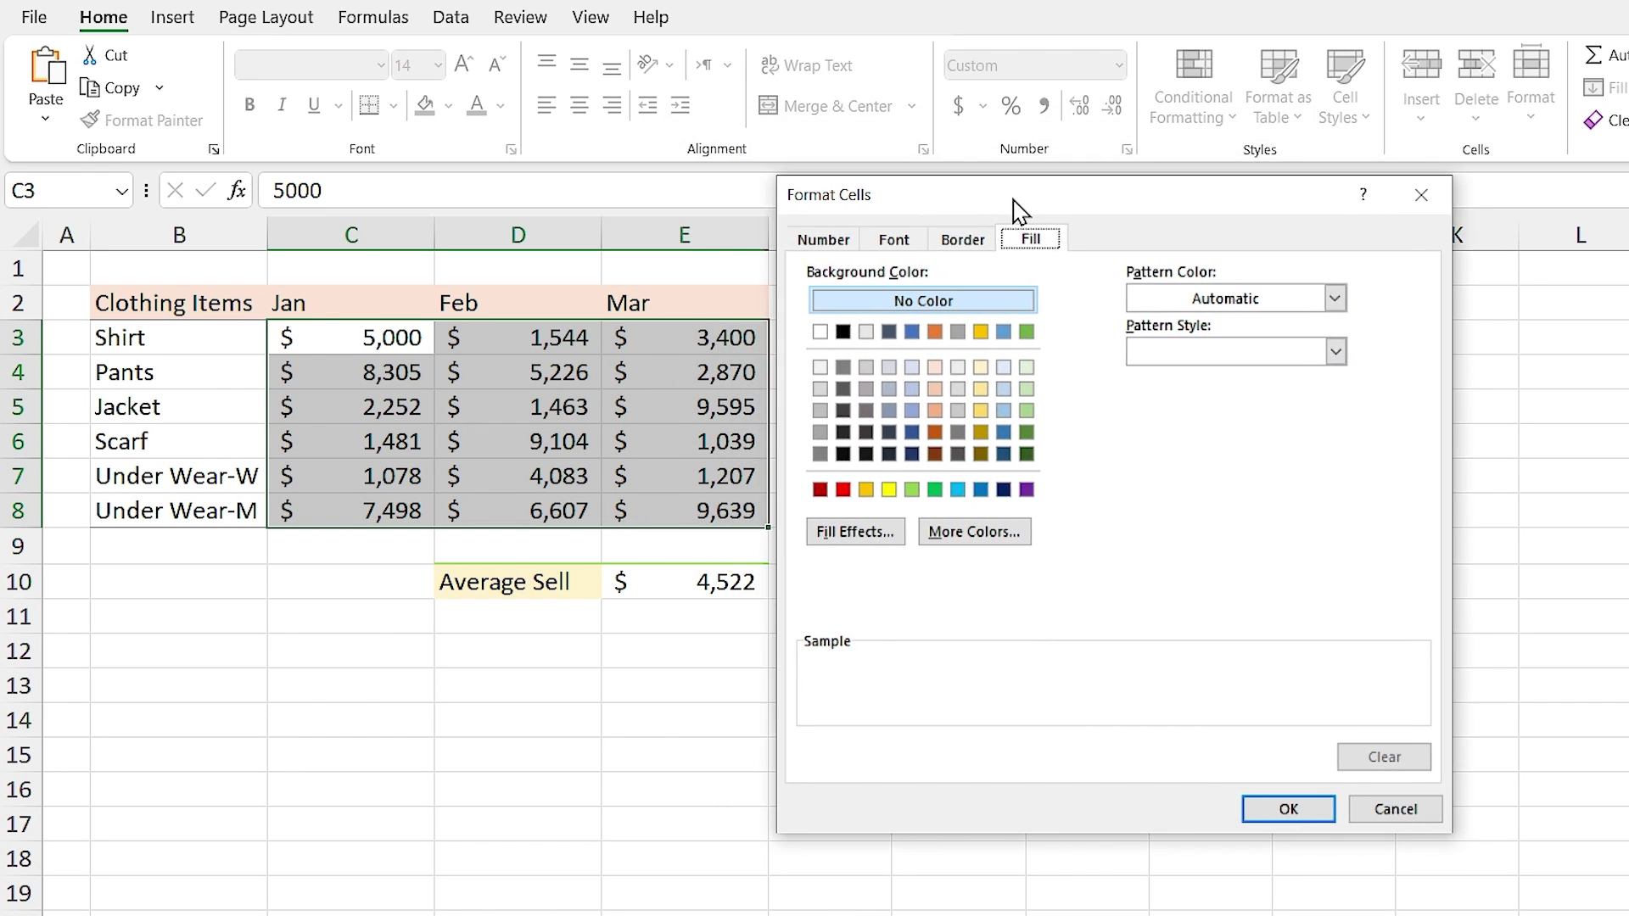
pyautogui.click(1029, 390)
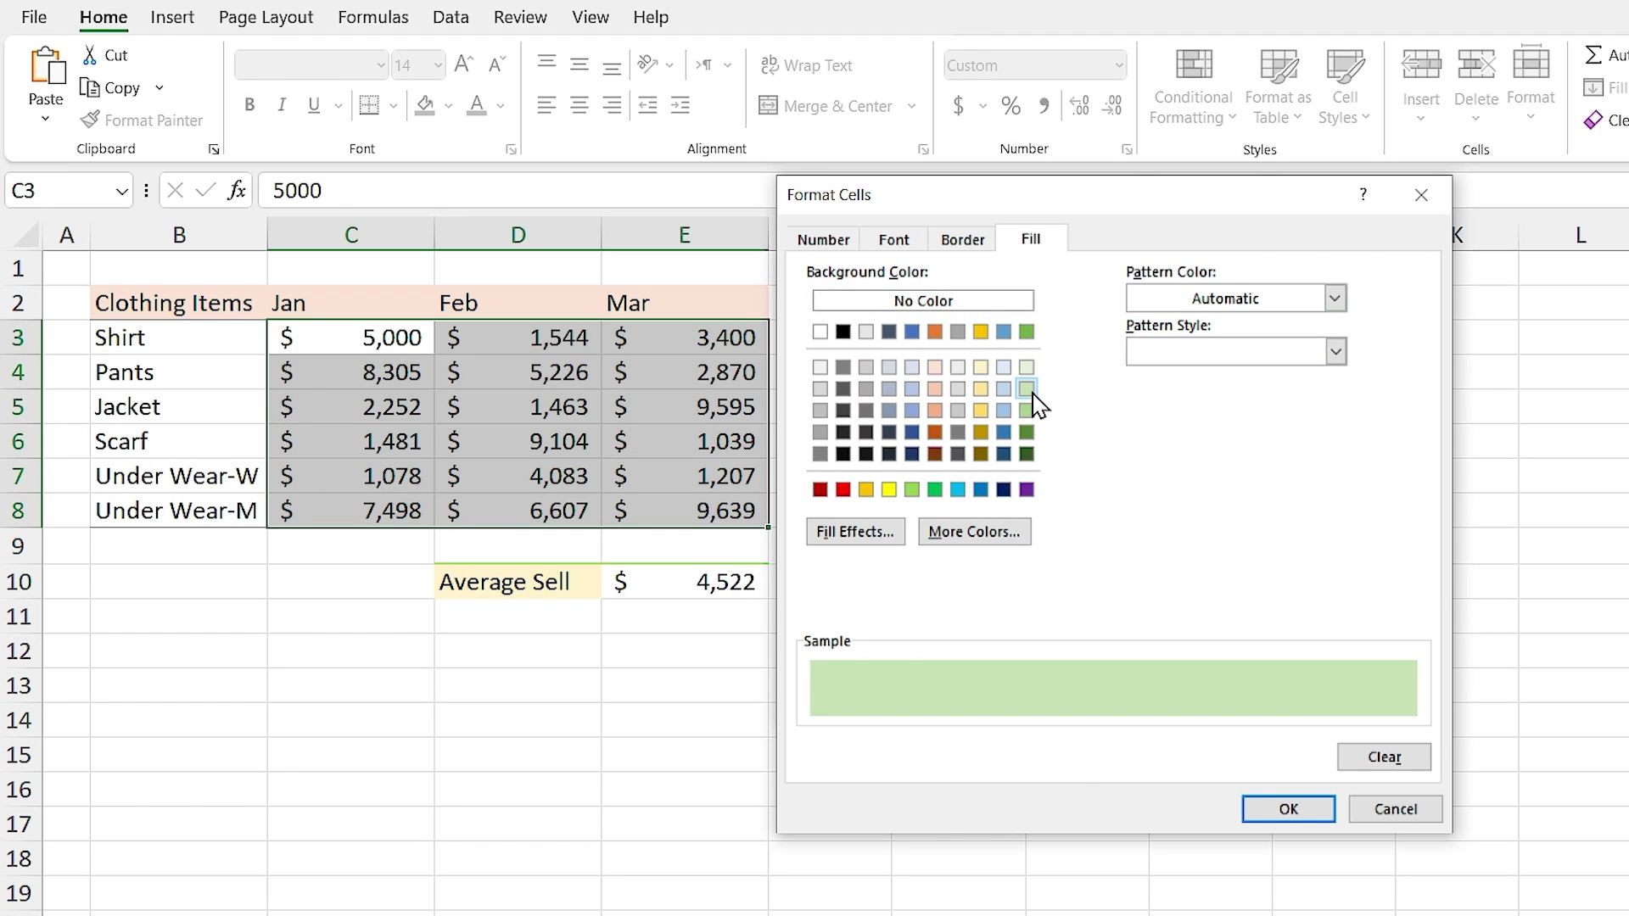
# Set the rule's font to bold dark green and apply the rule to the sales cells
pyautogui.click(895, 241)
pyautogui.click(1173, 354)
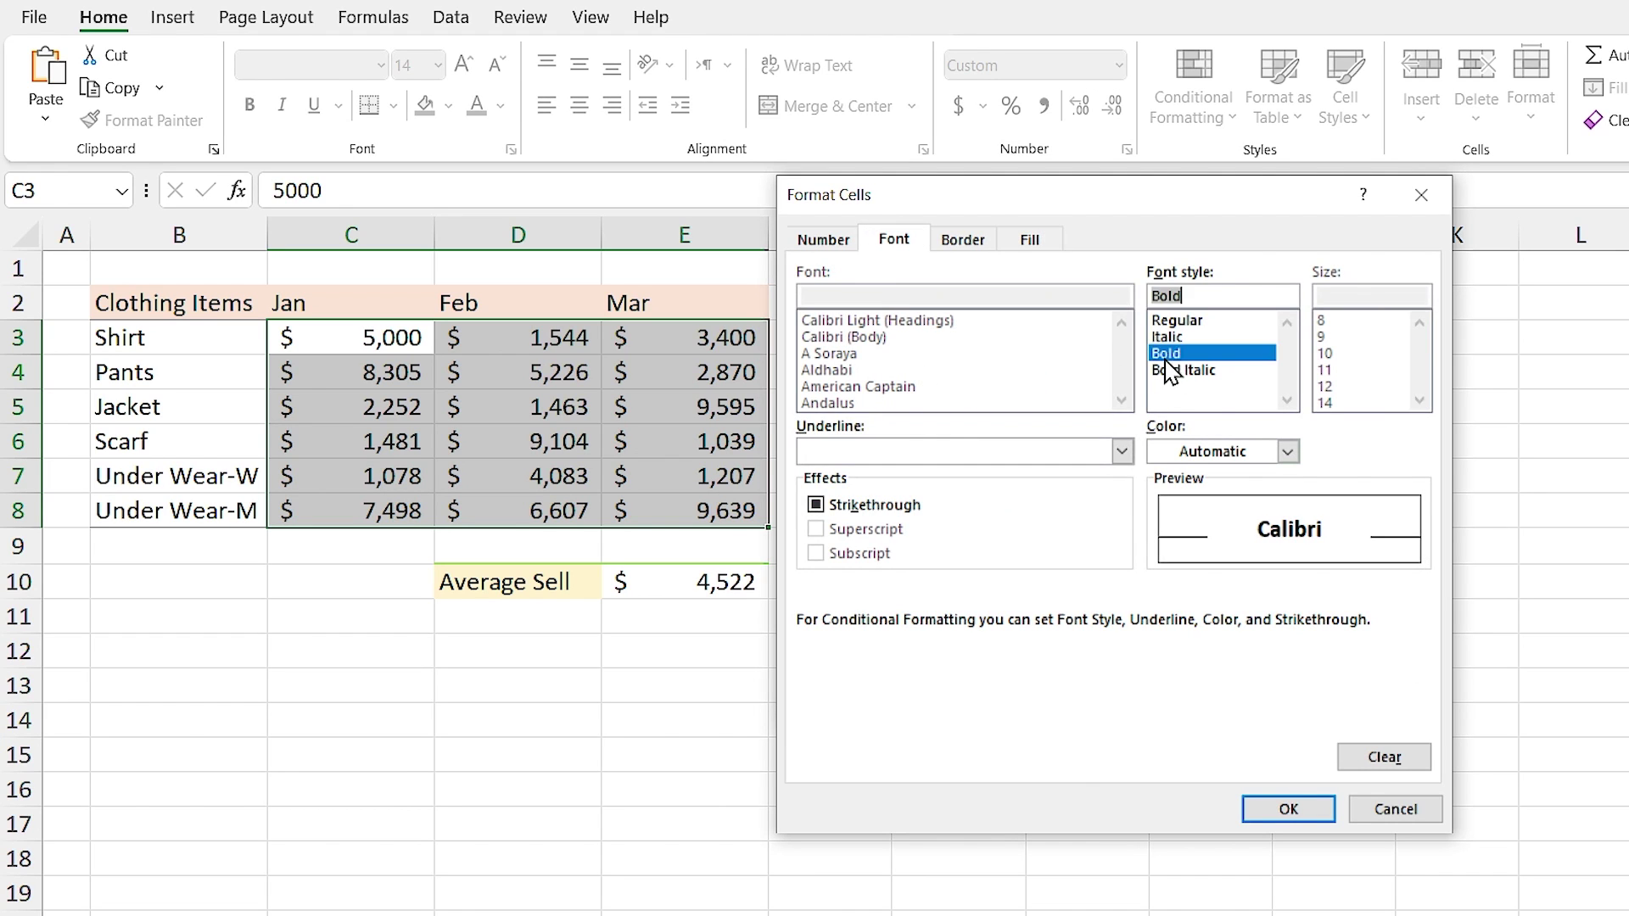
pyautogui.click(1288, 452)
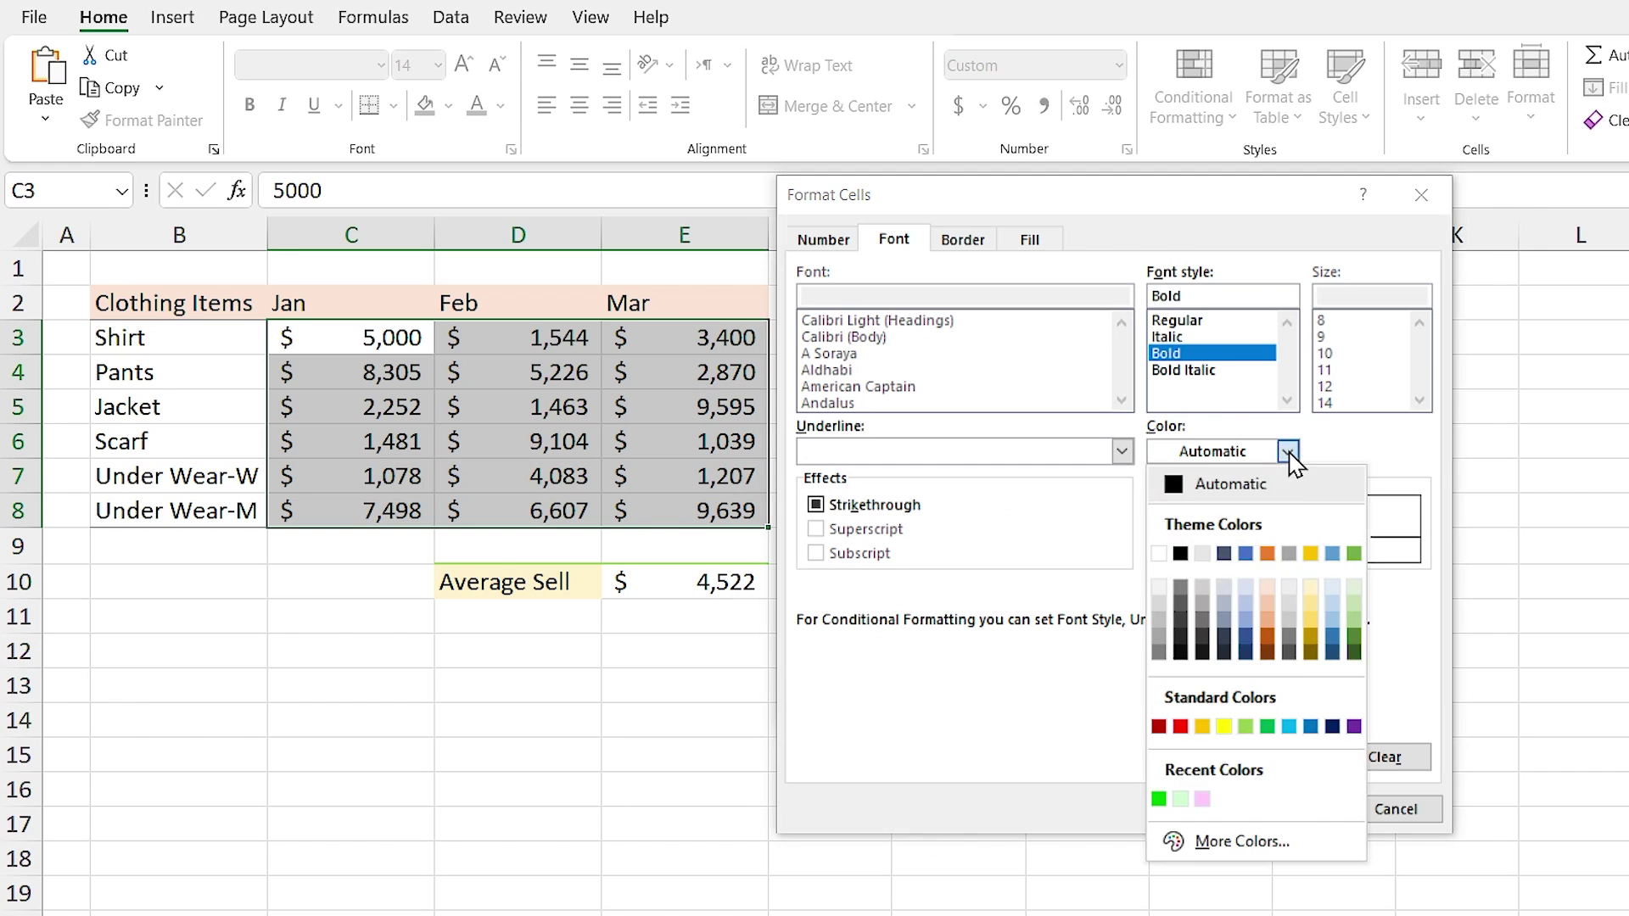
pyautogui.click(1356, 657)
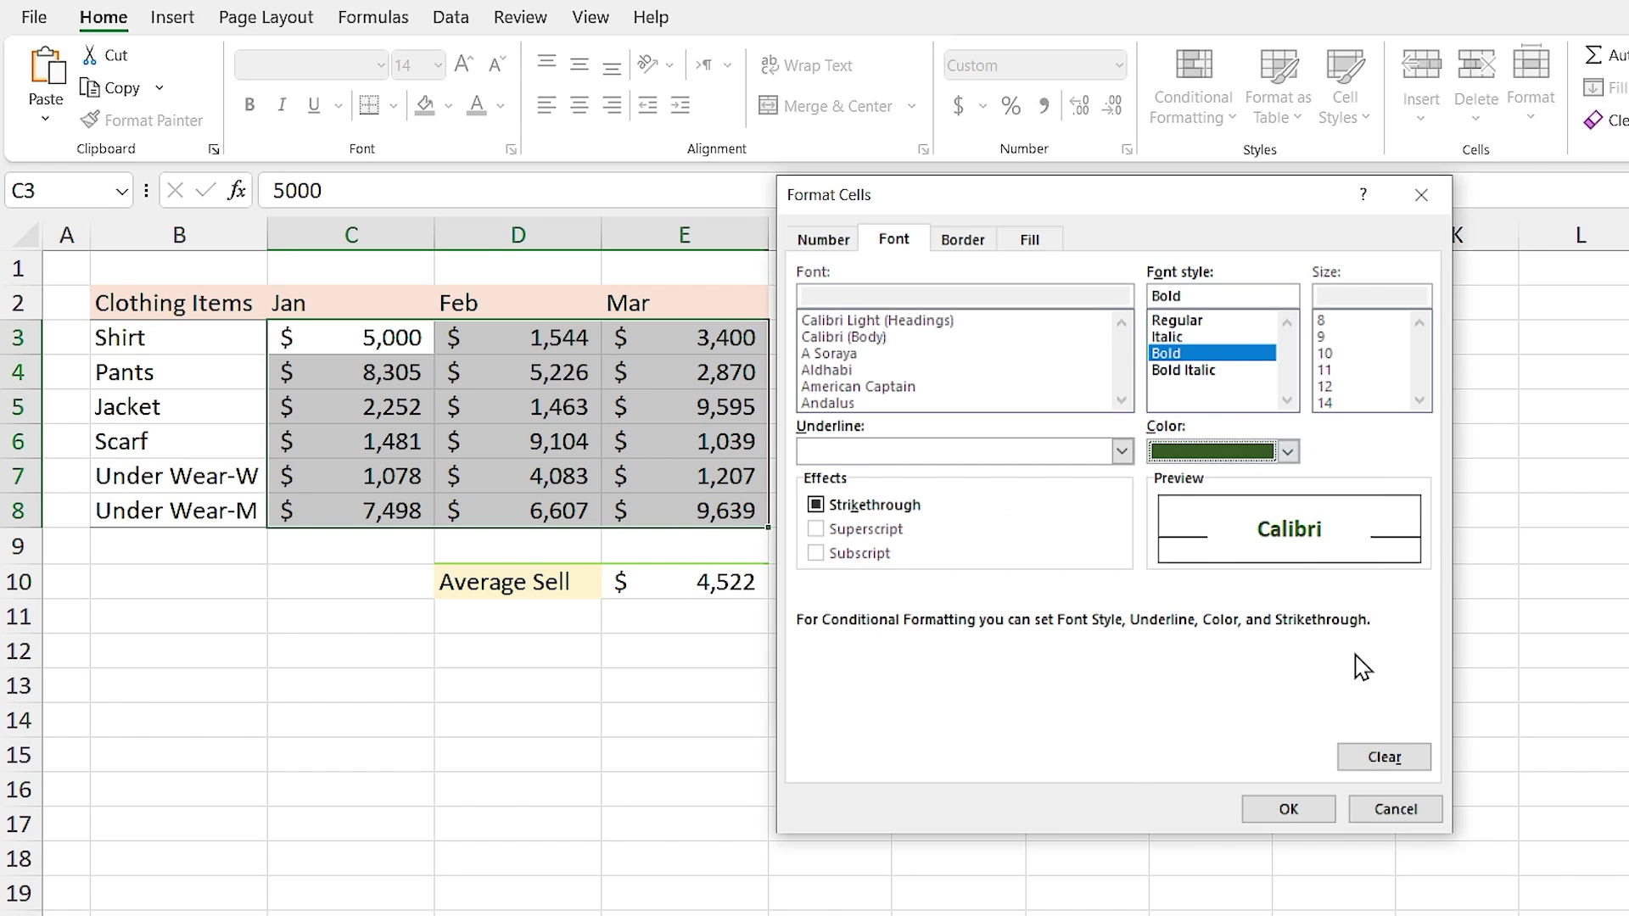
pyautogui.click(1285, 811)
pyautogui.click(1120, 704)
pyautogui.click(903, 507)
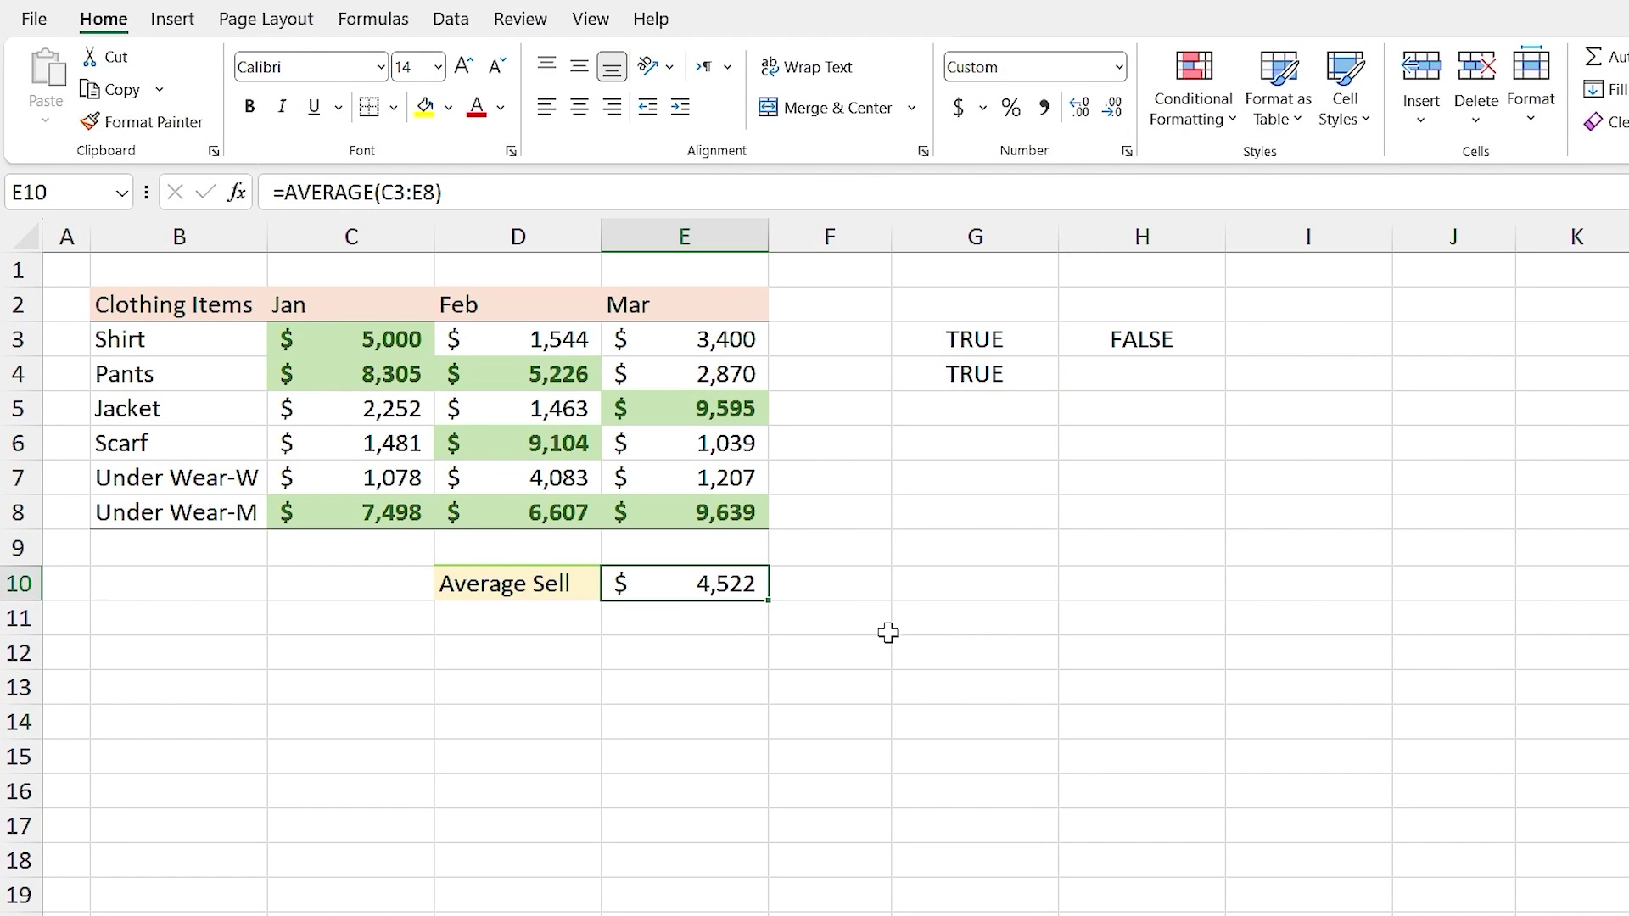
# Fill the helper formula from H3 across to I3, and fill G3:I3 down to row 8
pyautogui.click(932, 339)
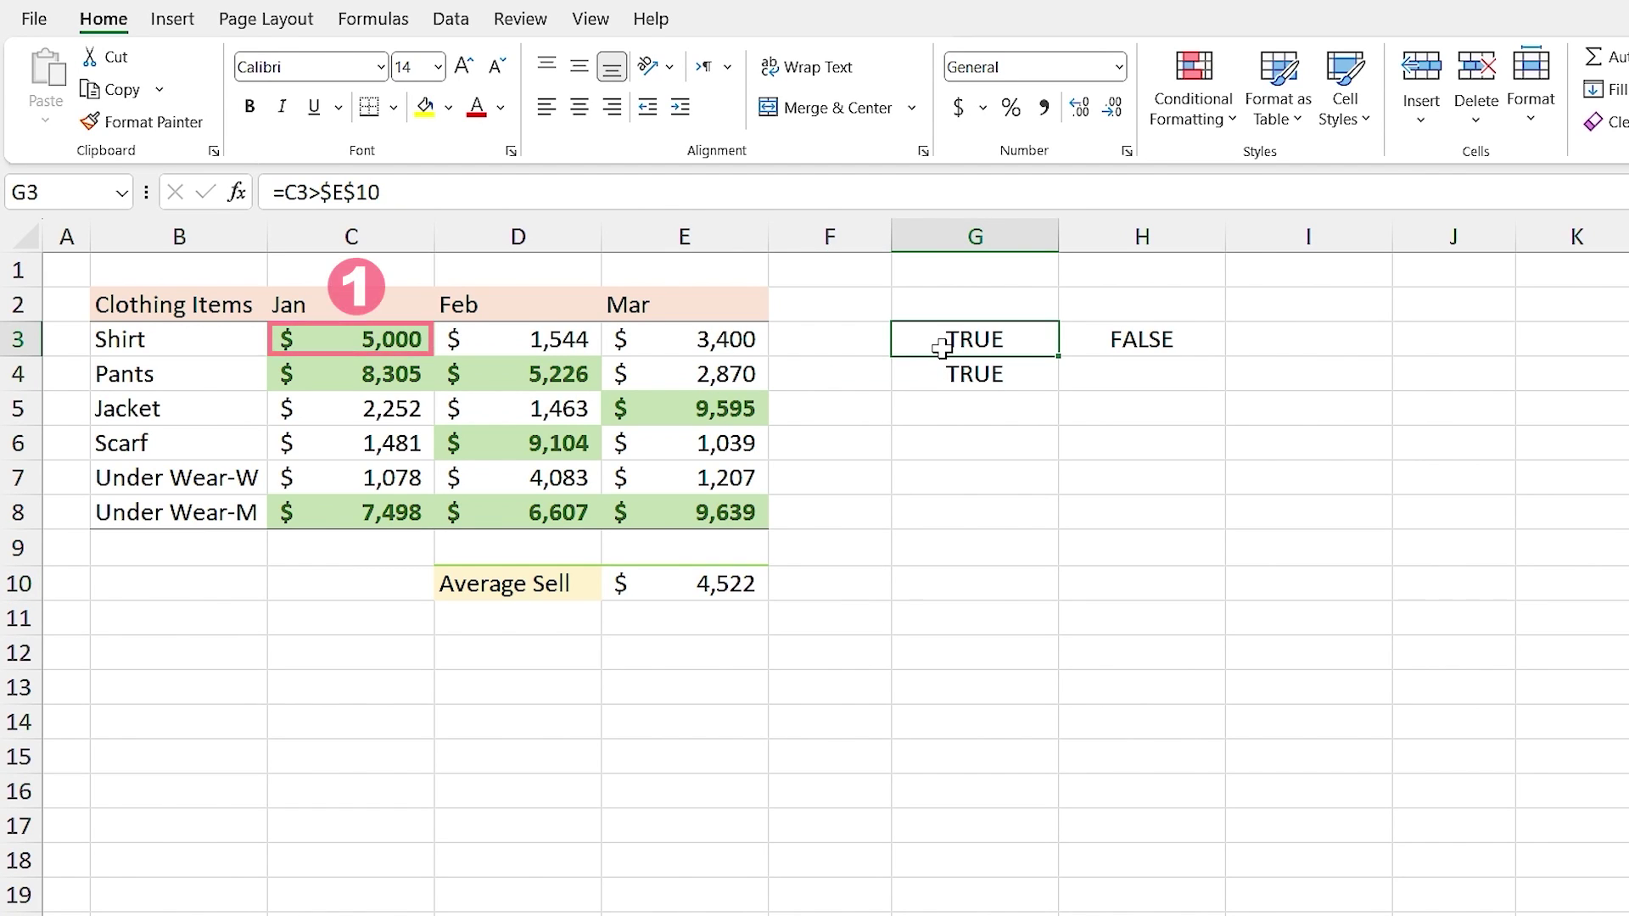
pyautogui.click(1120, 339)
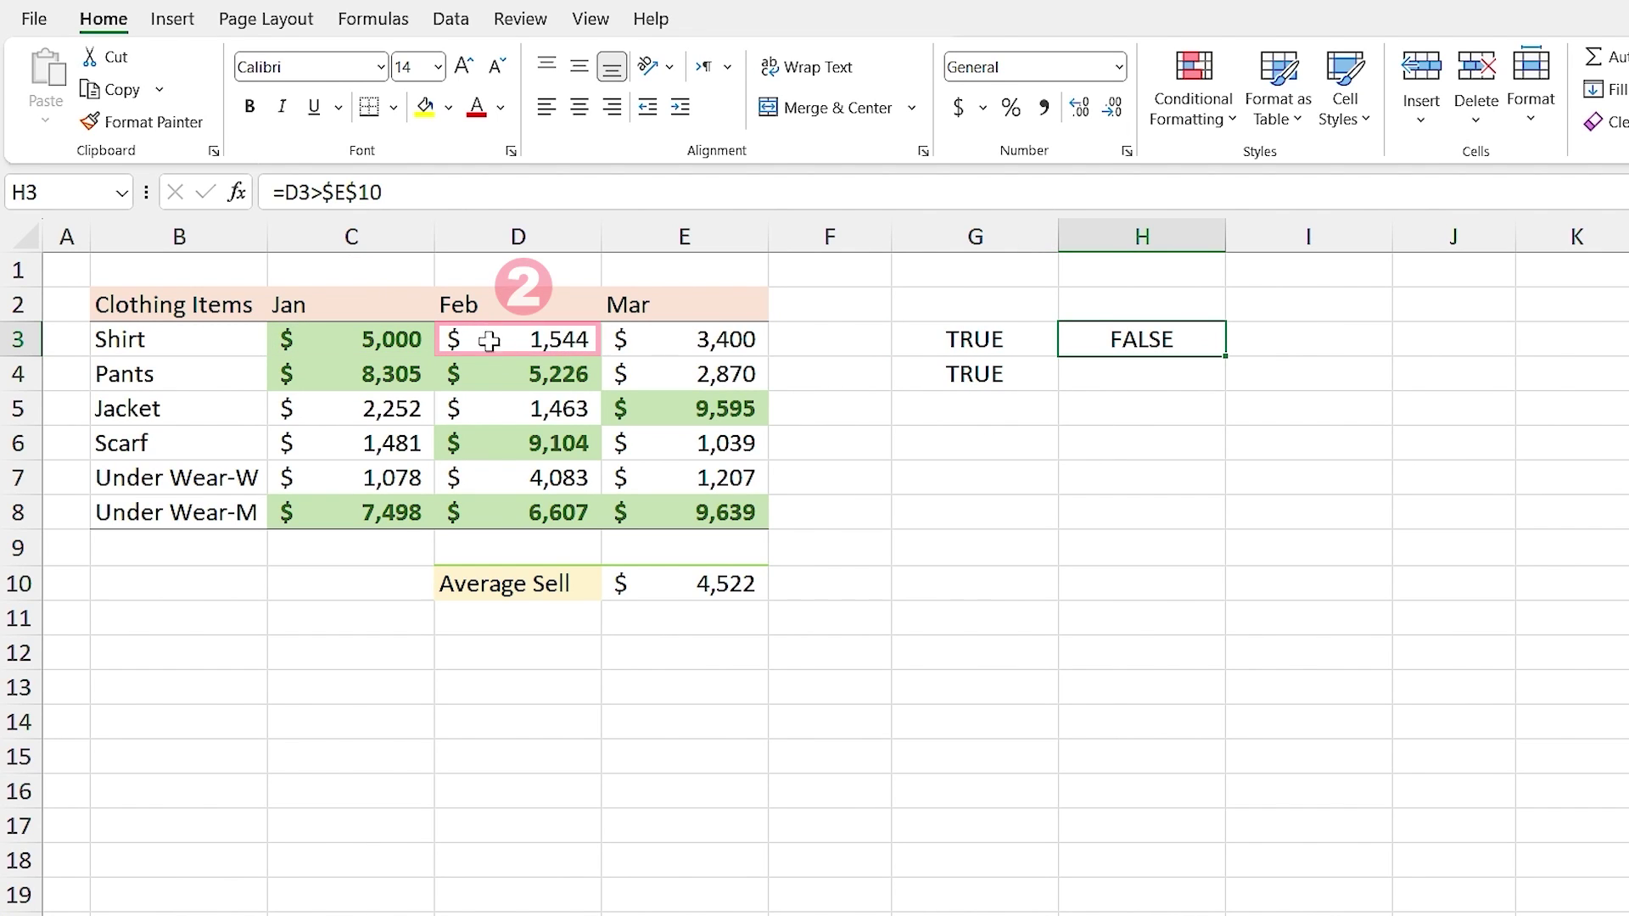
pyautogui.moveTo(1227, 358); pyautogui.dragTo(1338, 359)
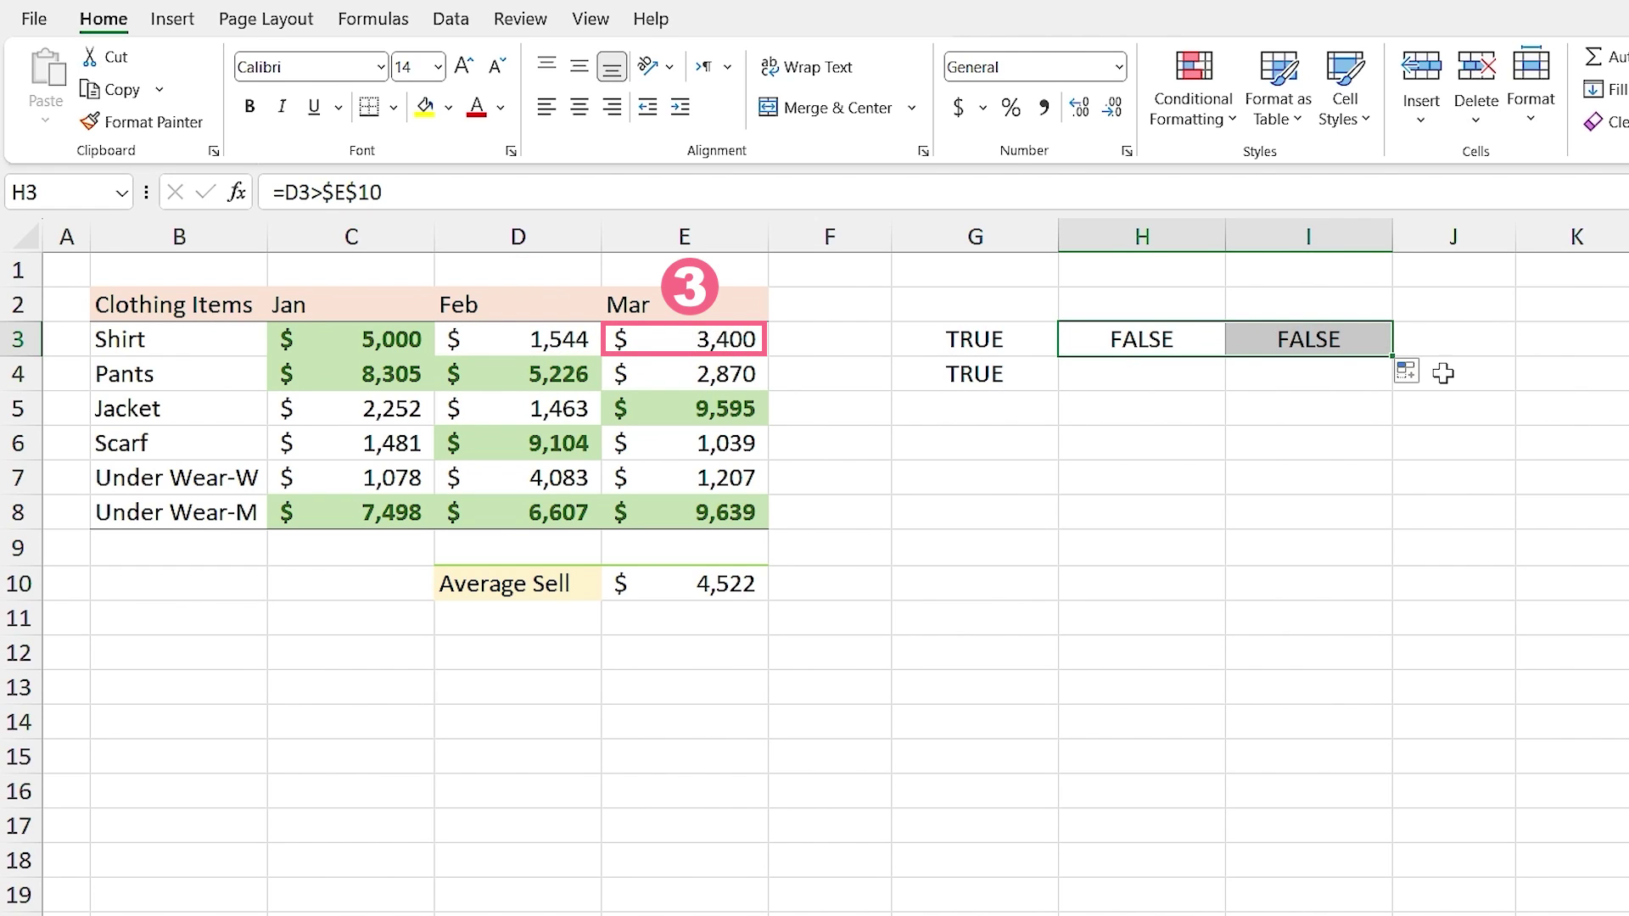
pyautogui.click(1010, 342)
pyautogui.moveTo(1010, 342); pyautogui.dragTo(1273, 339)
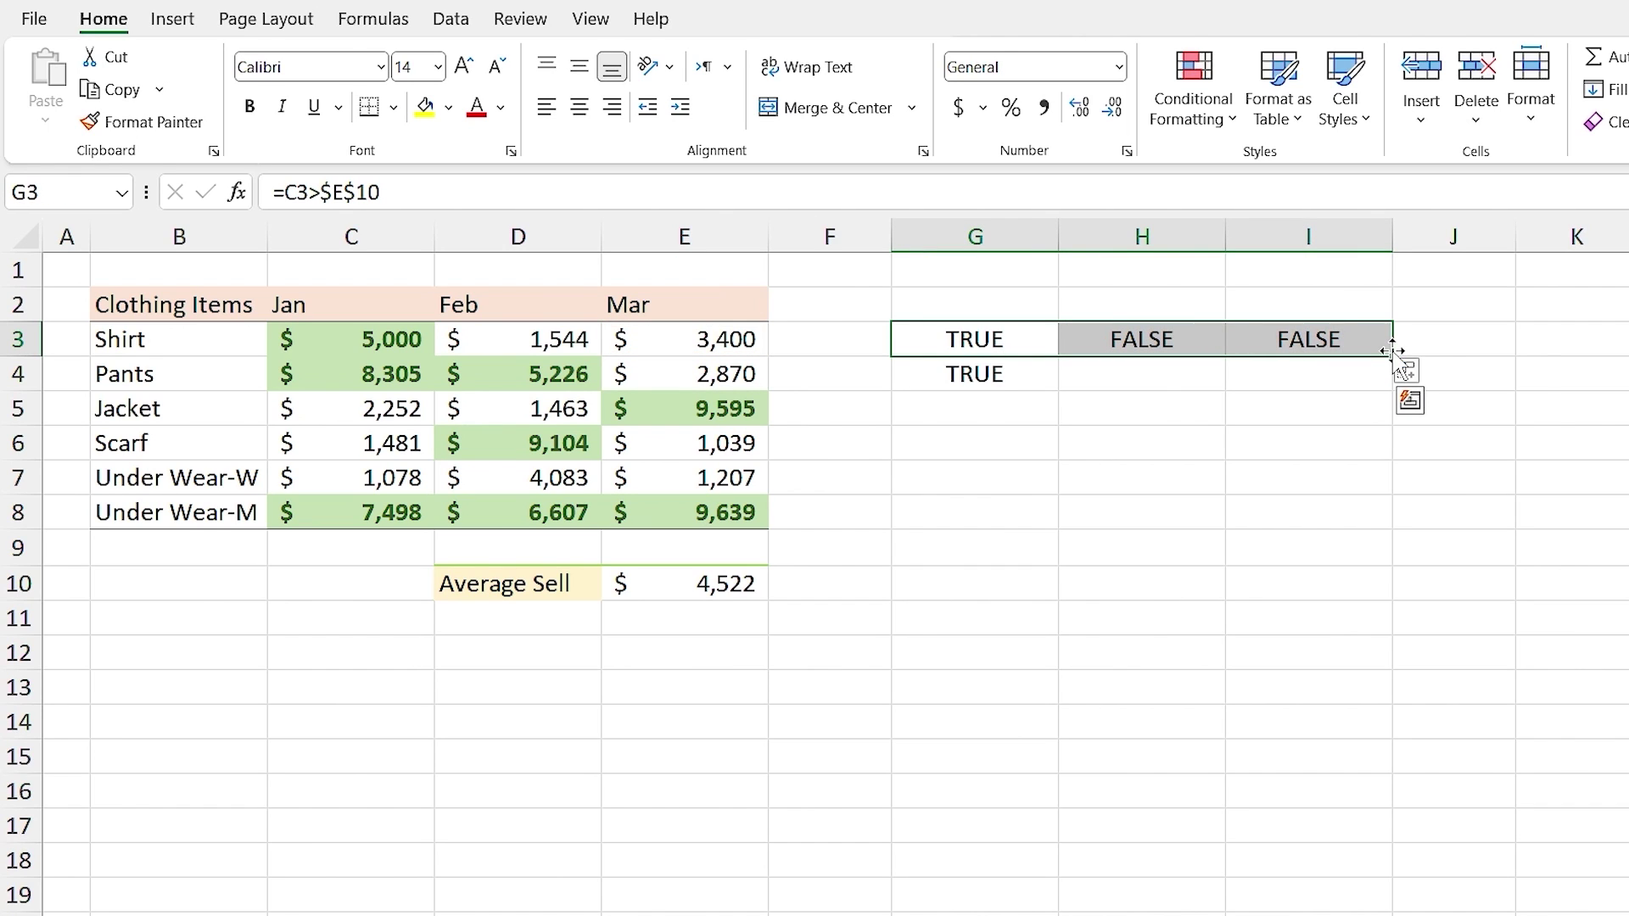
pyautogui.moveTo(1392, 357); pyautogui.dragTo(1390, 524)
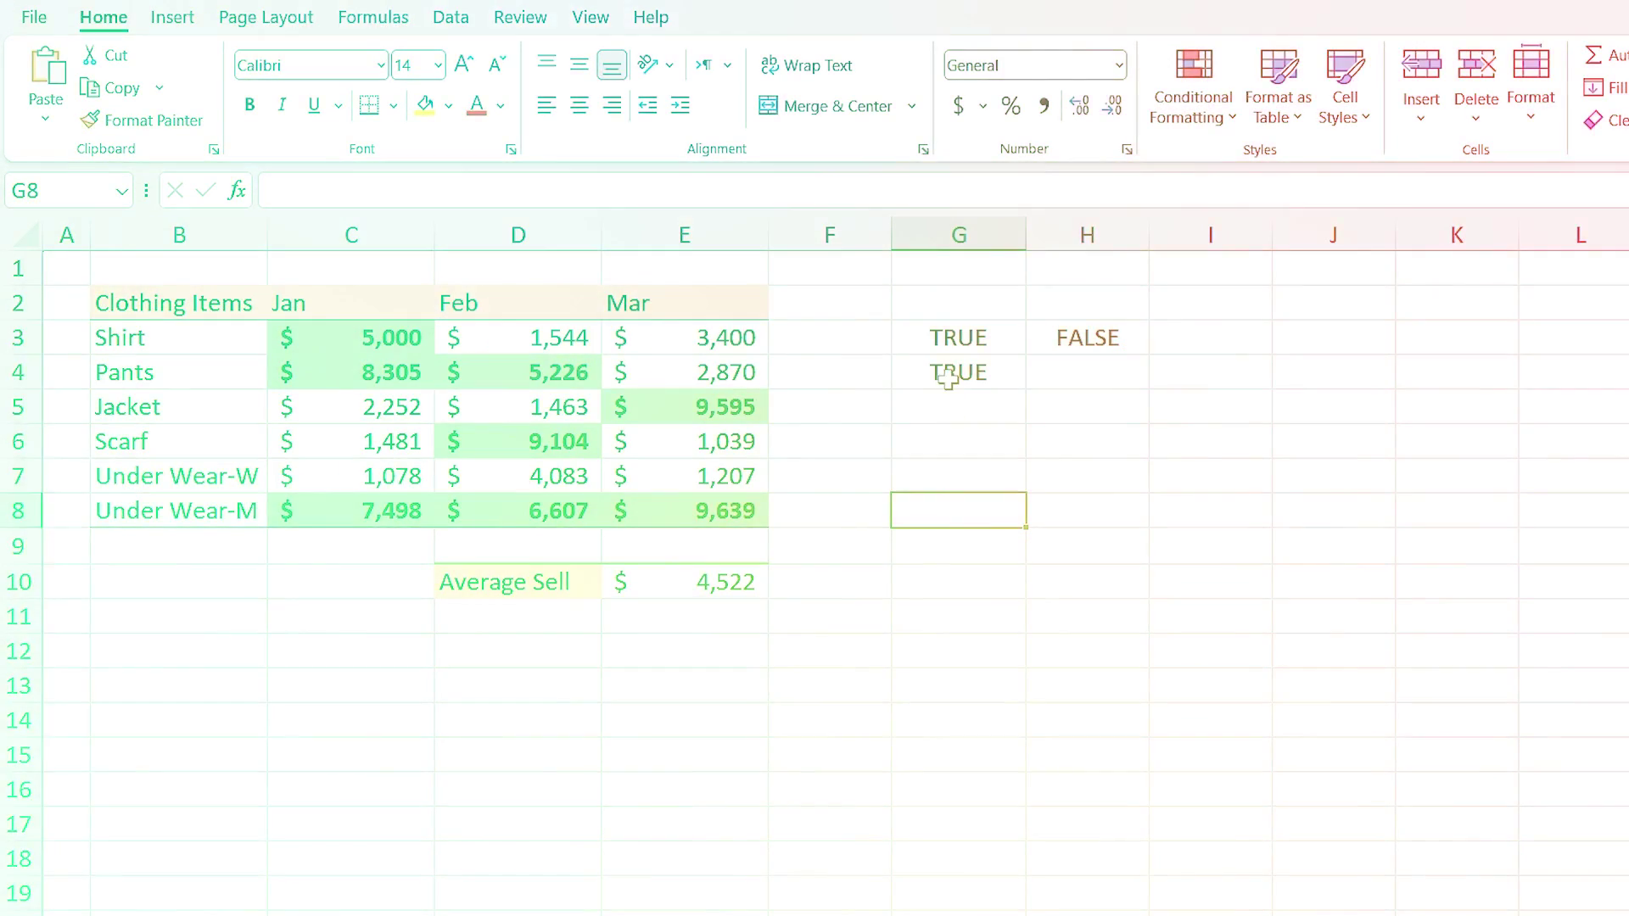
# Clear the helper formulas from G3:H4 beside the clothing sales table
pyautogui.moveTo(959, 338); pyautogui.dragTo(1093, 388)
pyautogui.press('Delete')
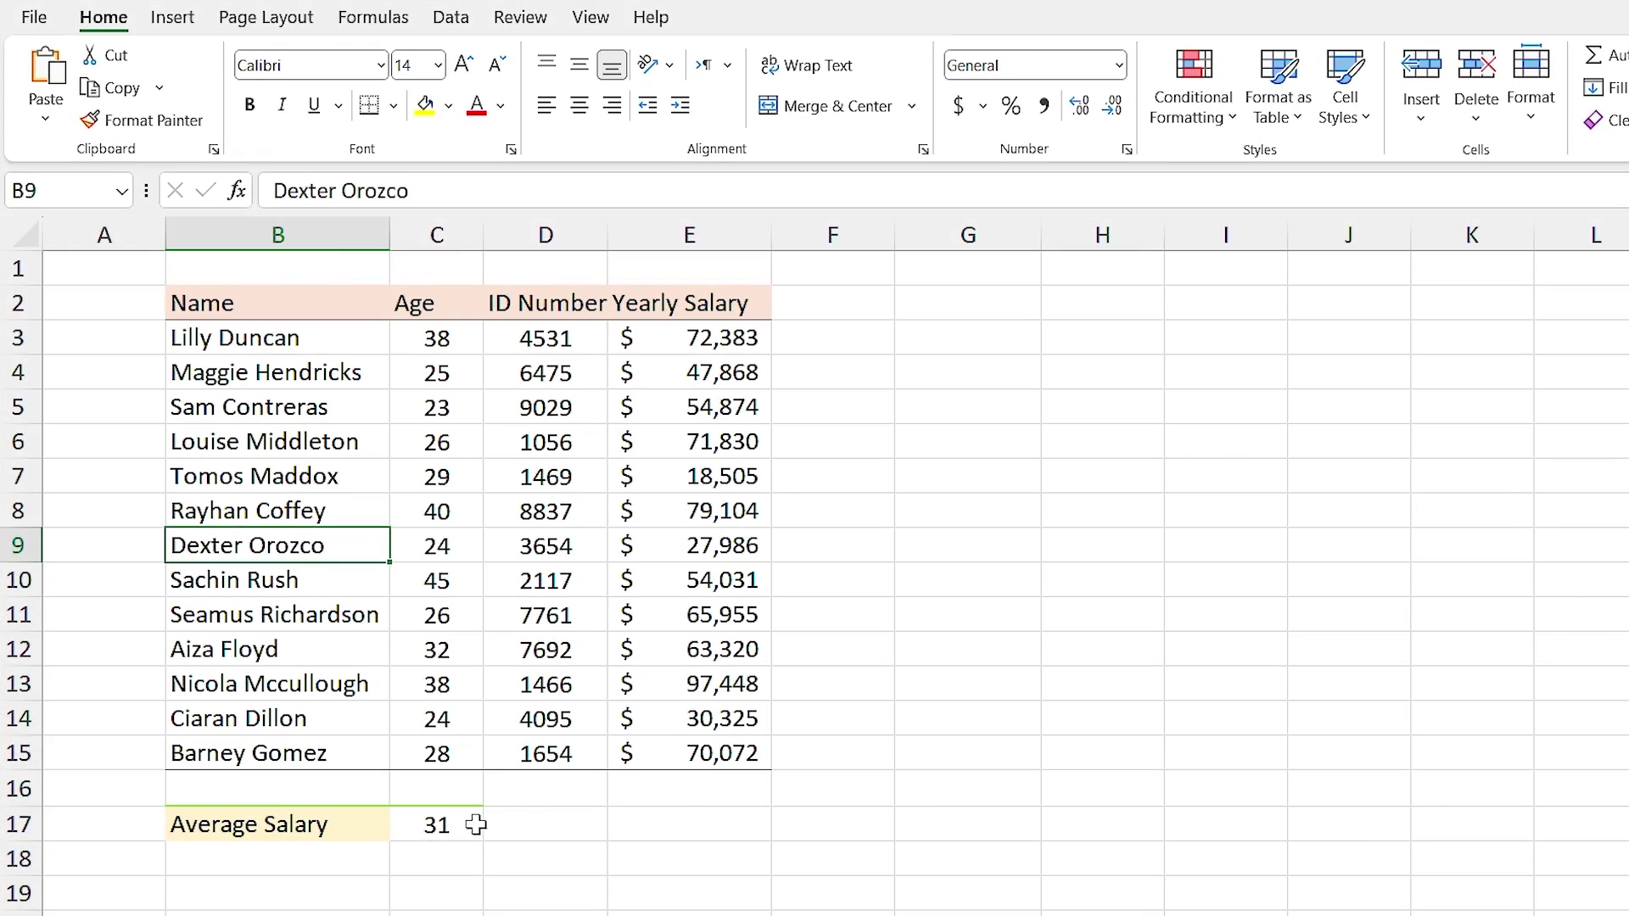
# Delete the average label and its formula from B17:C17 below the employee table
pyautogui.click(437, 823)
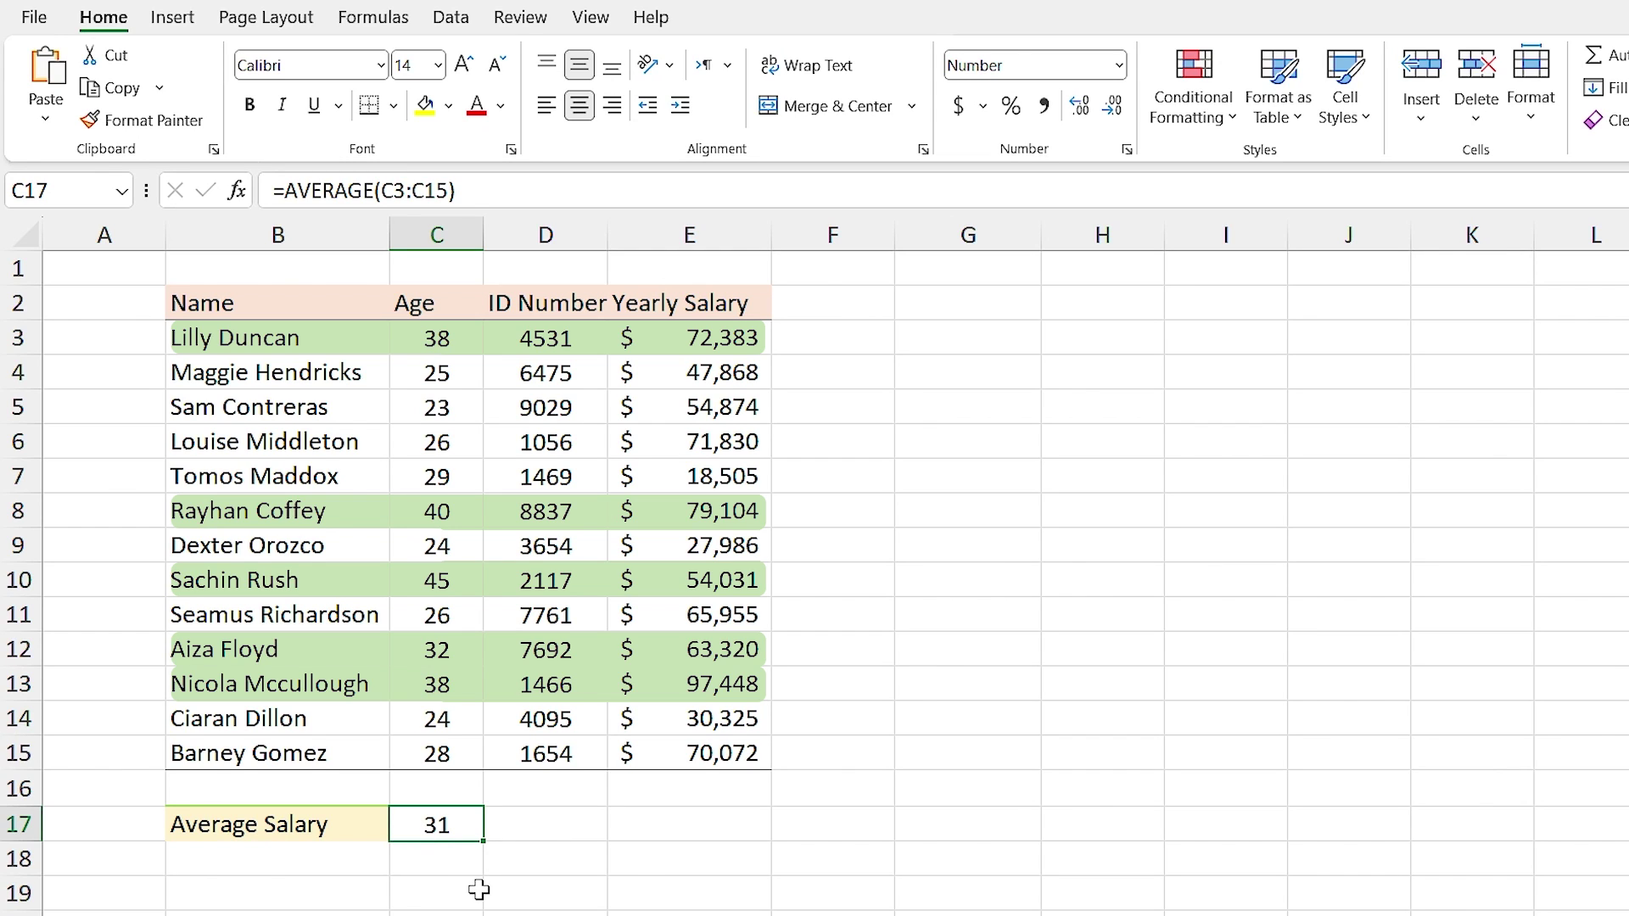
pyautogui.moveTo(363, 829); pyautogui.dragTo(412, 842)
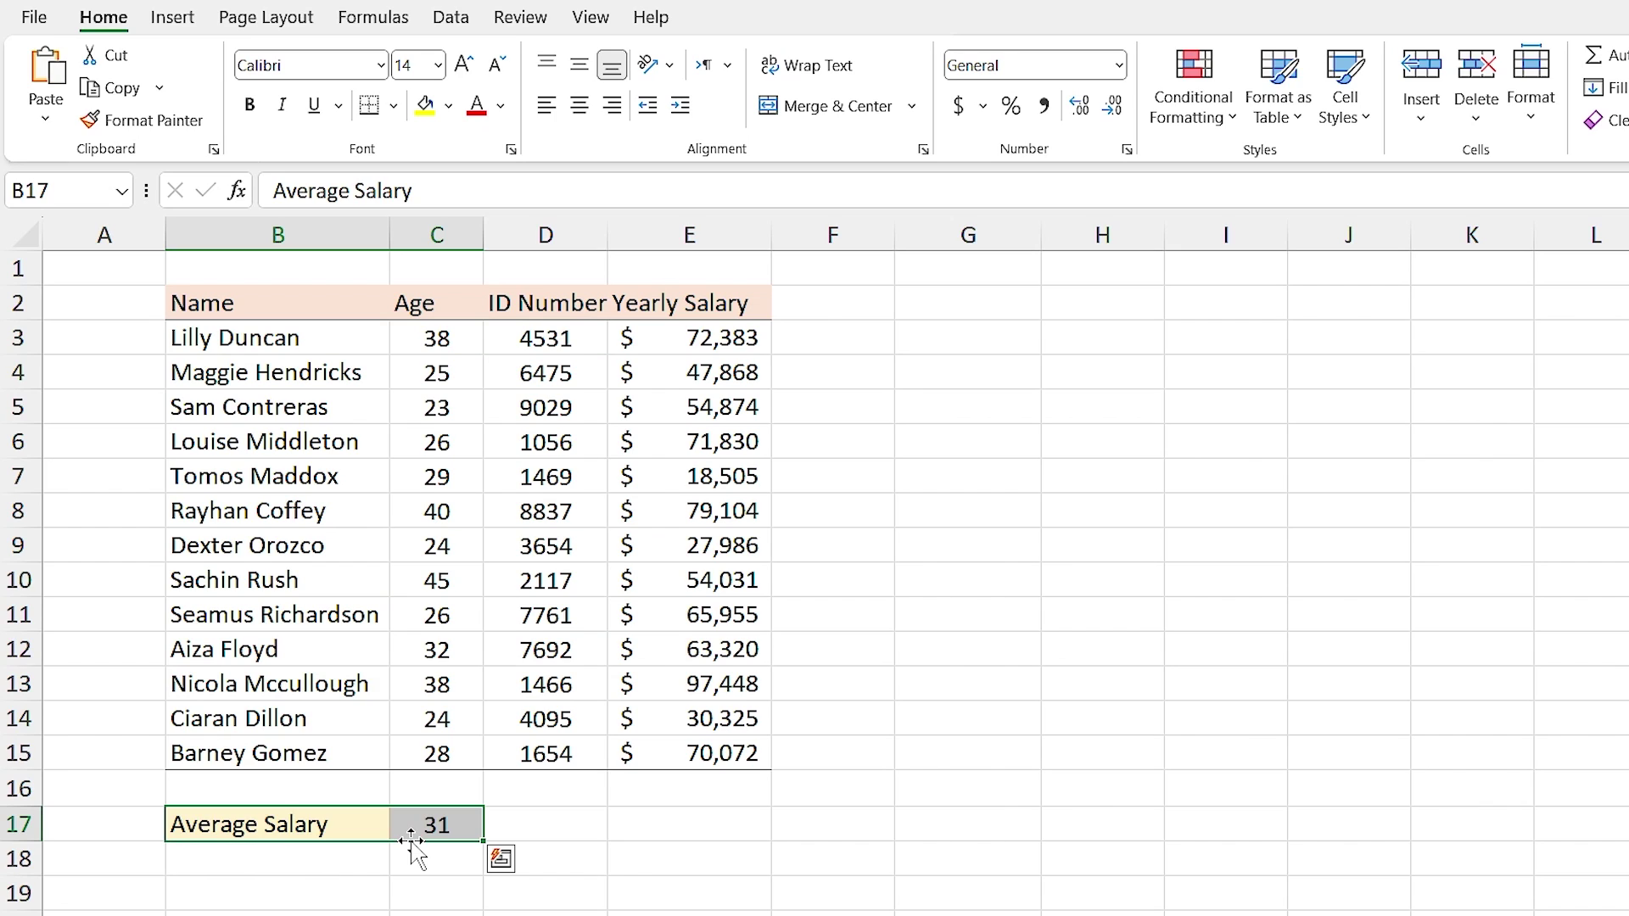
pyautogui.press('Delete')
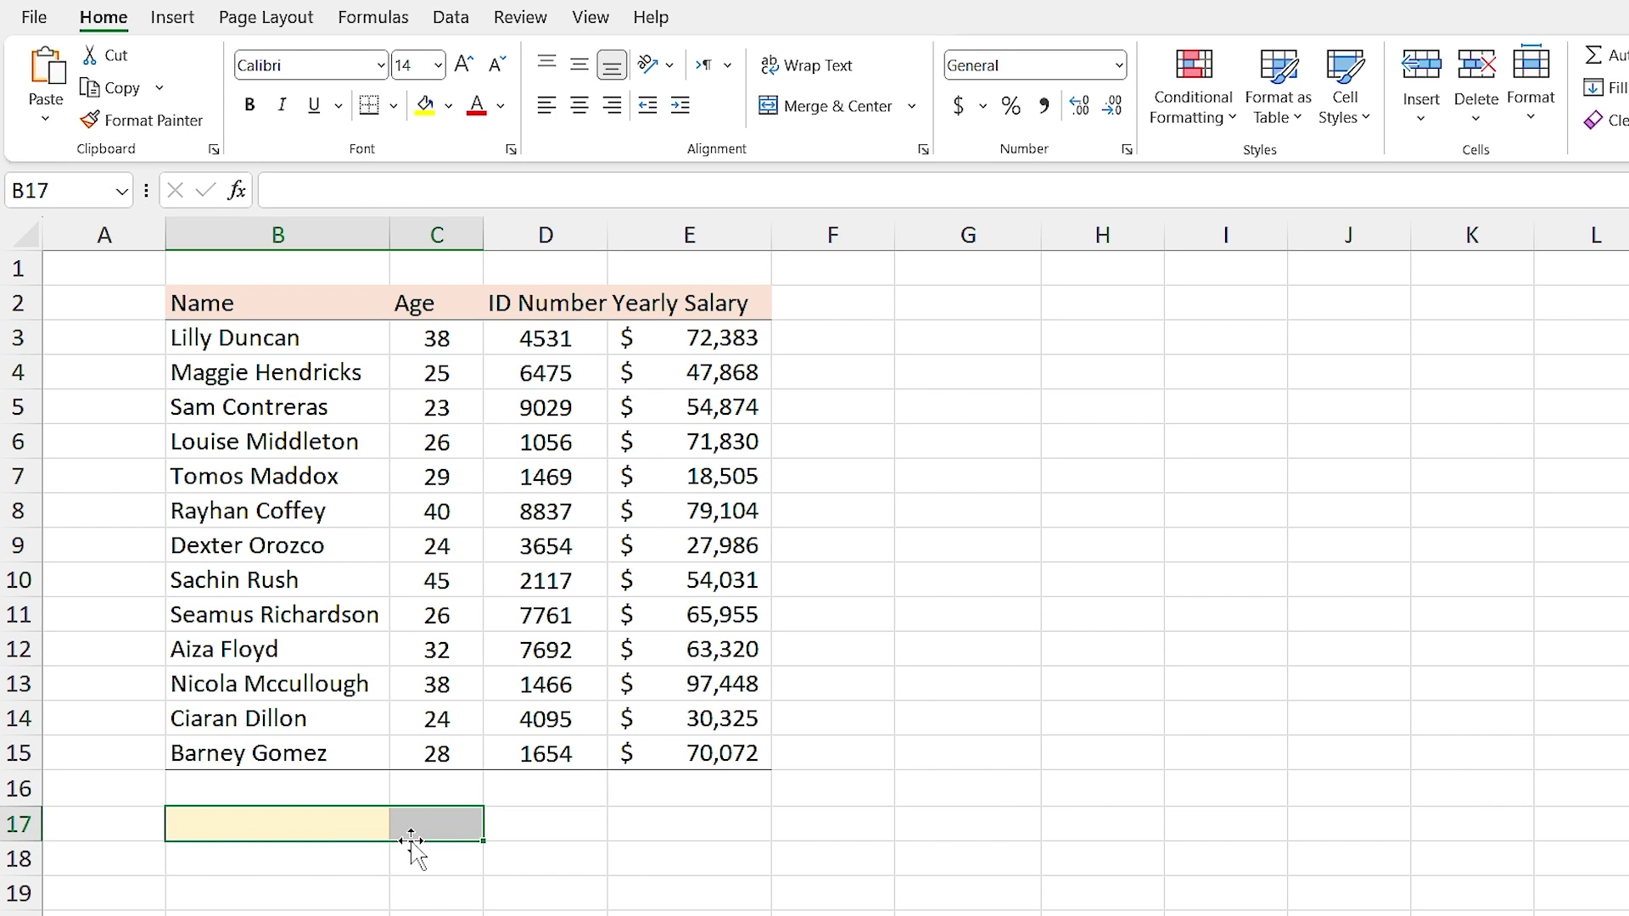
# Enter the formula =C3>AVERAGE($C$3:$C$15) in G3 to compare the first age with the average age
pyautogui.click(945, 330)
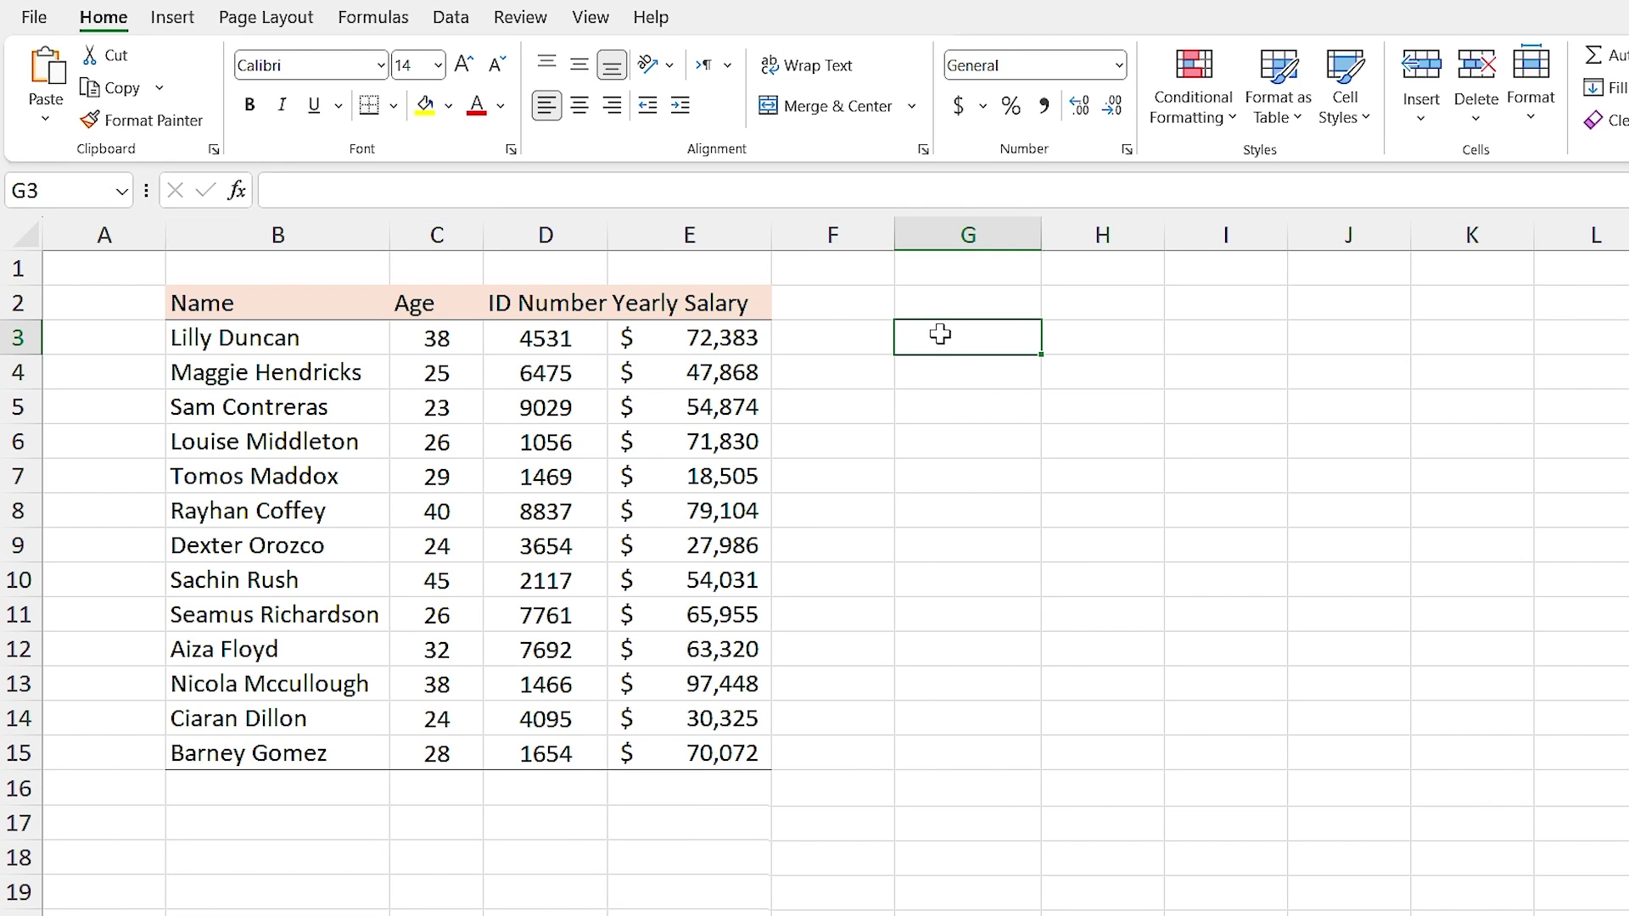
pyautogui.write('=')
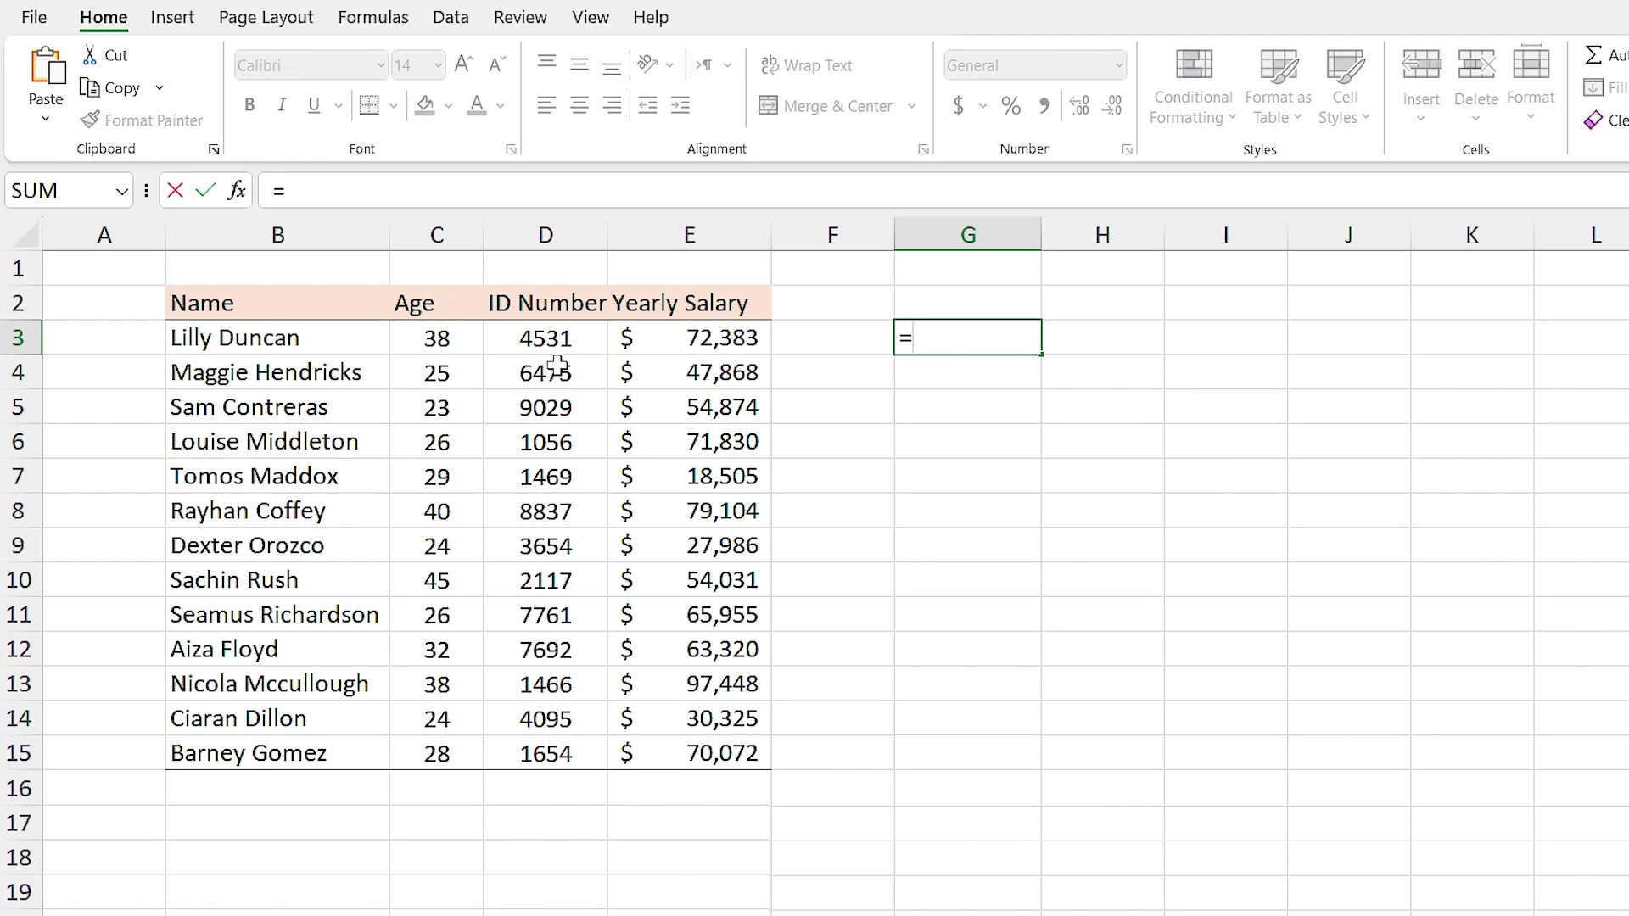
pyautogui.click(428, 338)
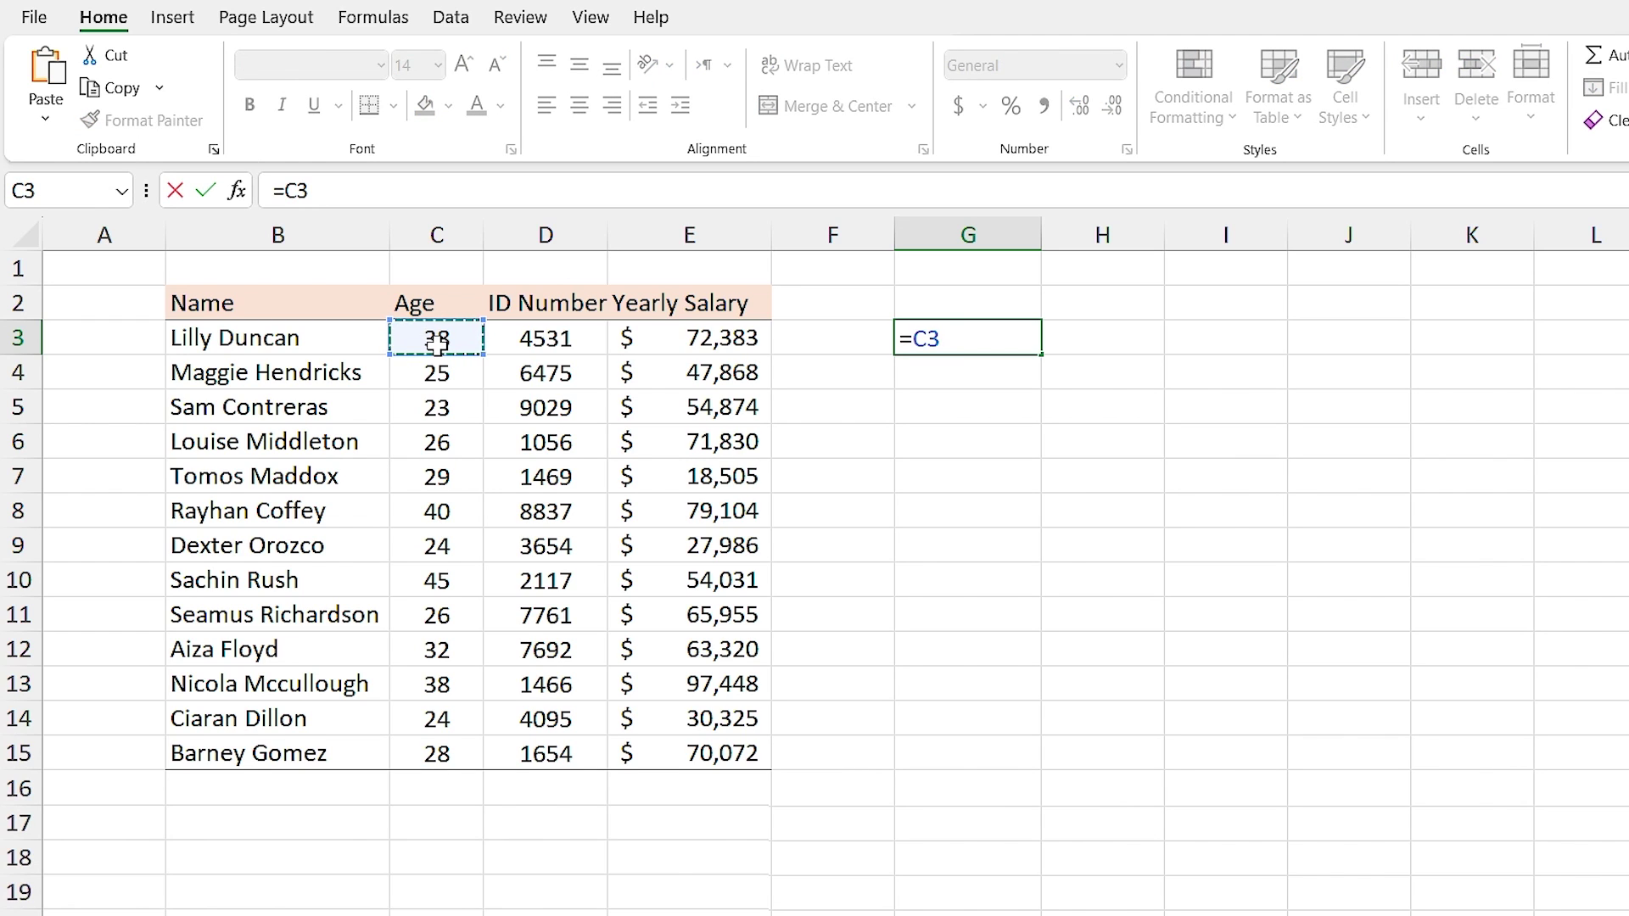
pyautogui.write('>')
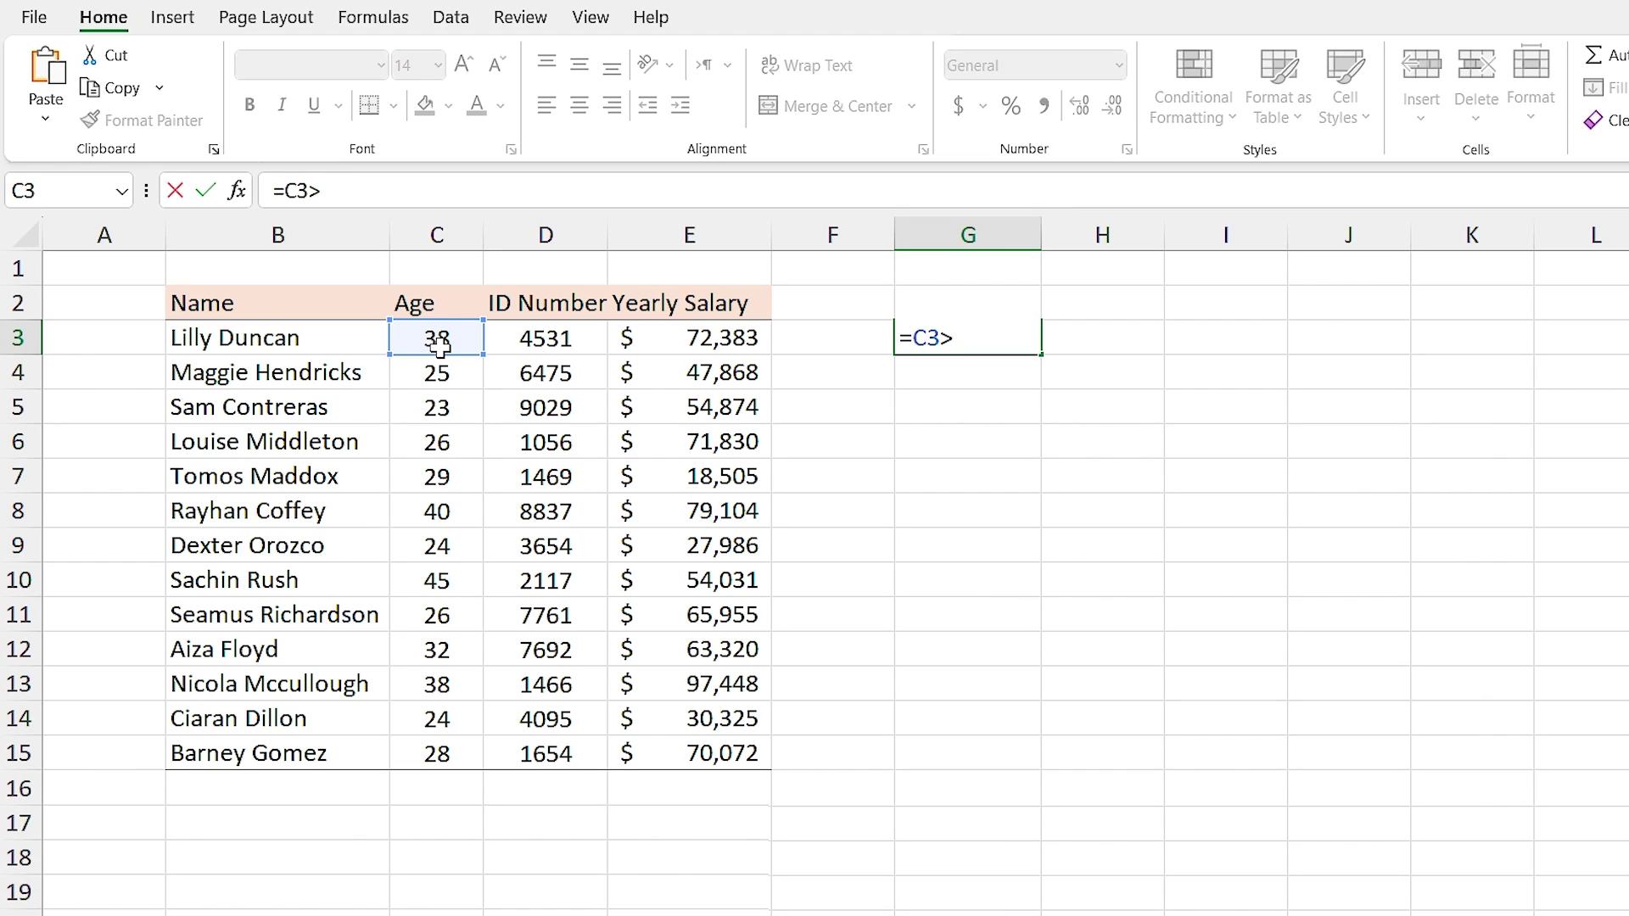
pyautogui.write('aver')
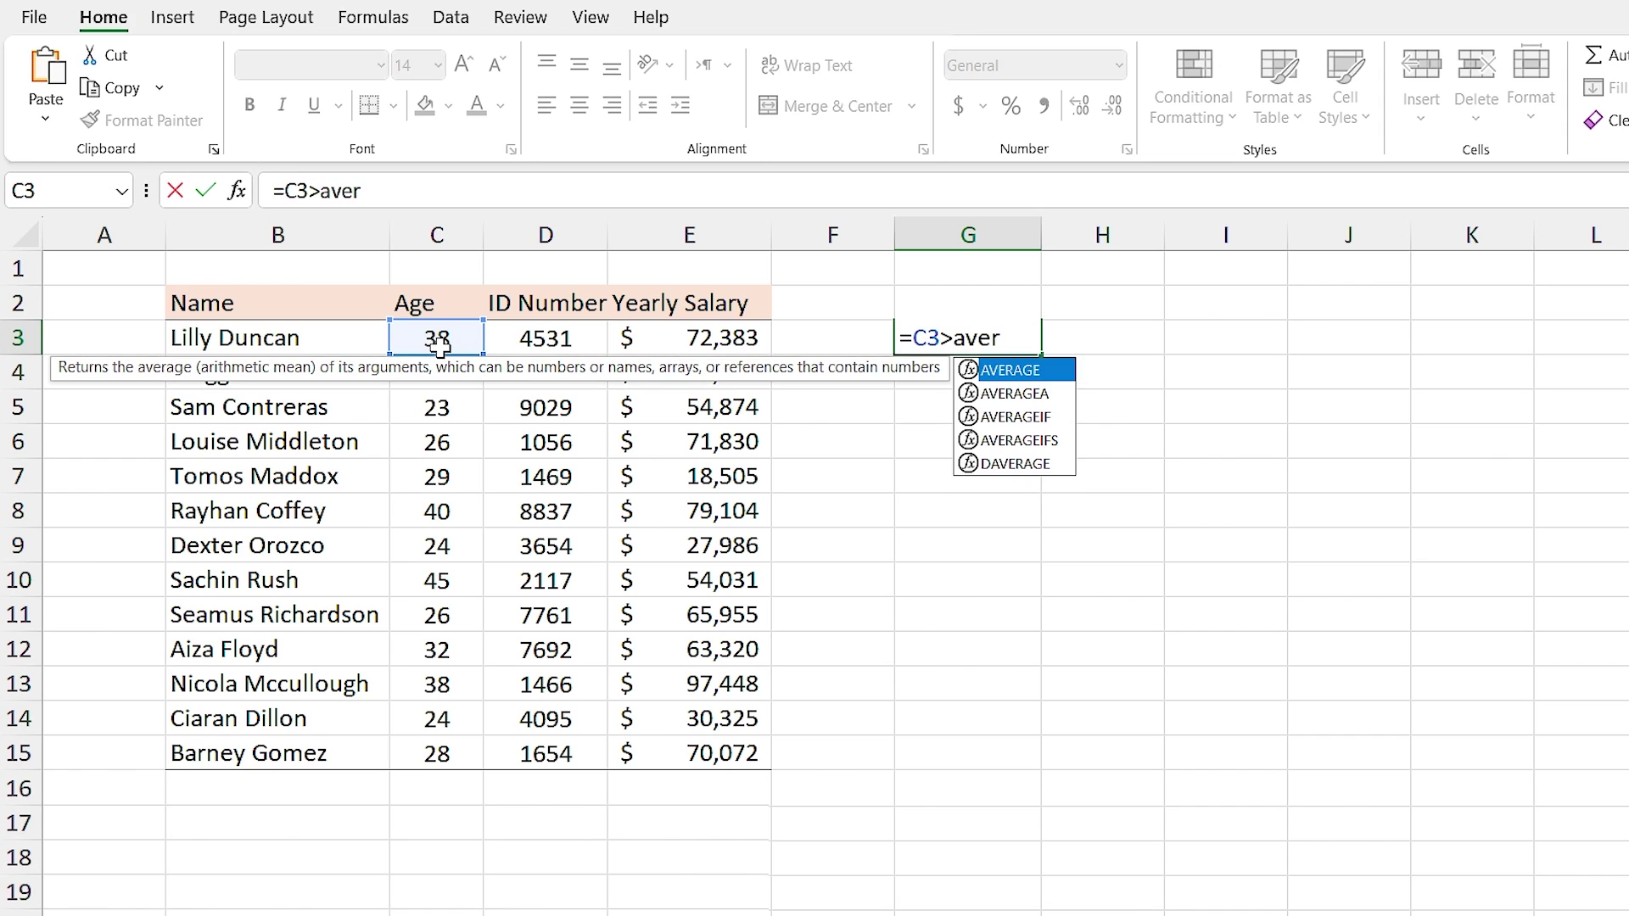
pyautogui.doubleClick(1006, 371)
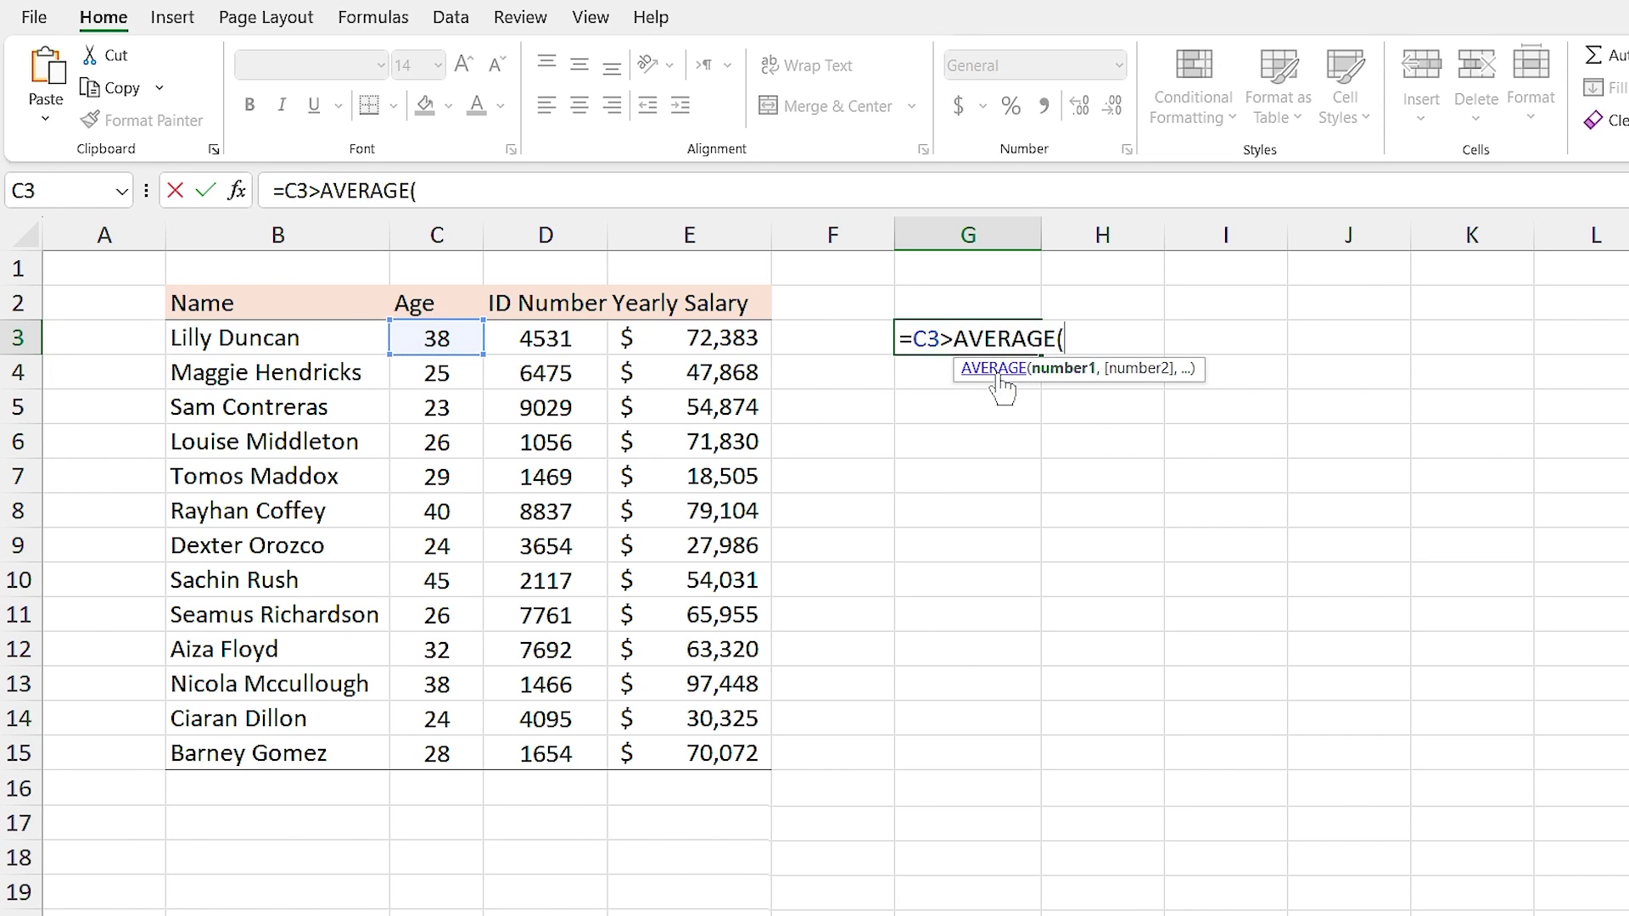
pyautogui.moveTo(437, 348); pyautogui.dragTo(453, 749)
pyautogui.moveTo(1185, 331); pyautogui.dragTo(1171, 386)
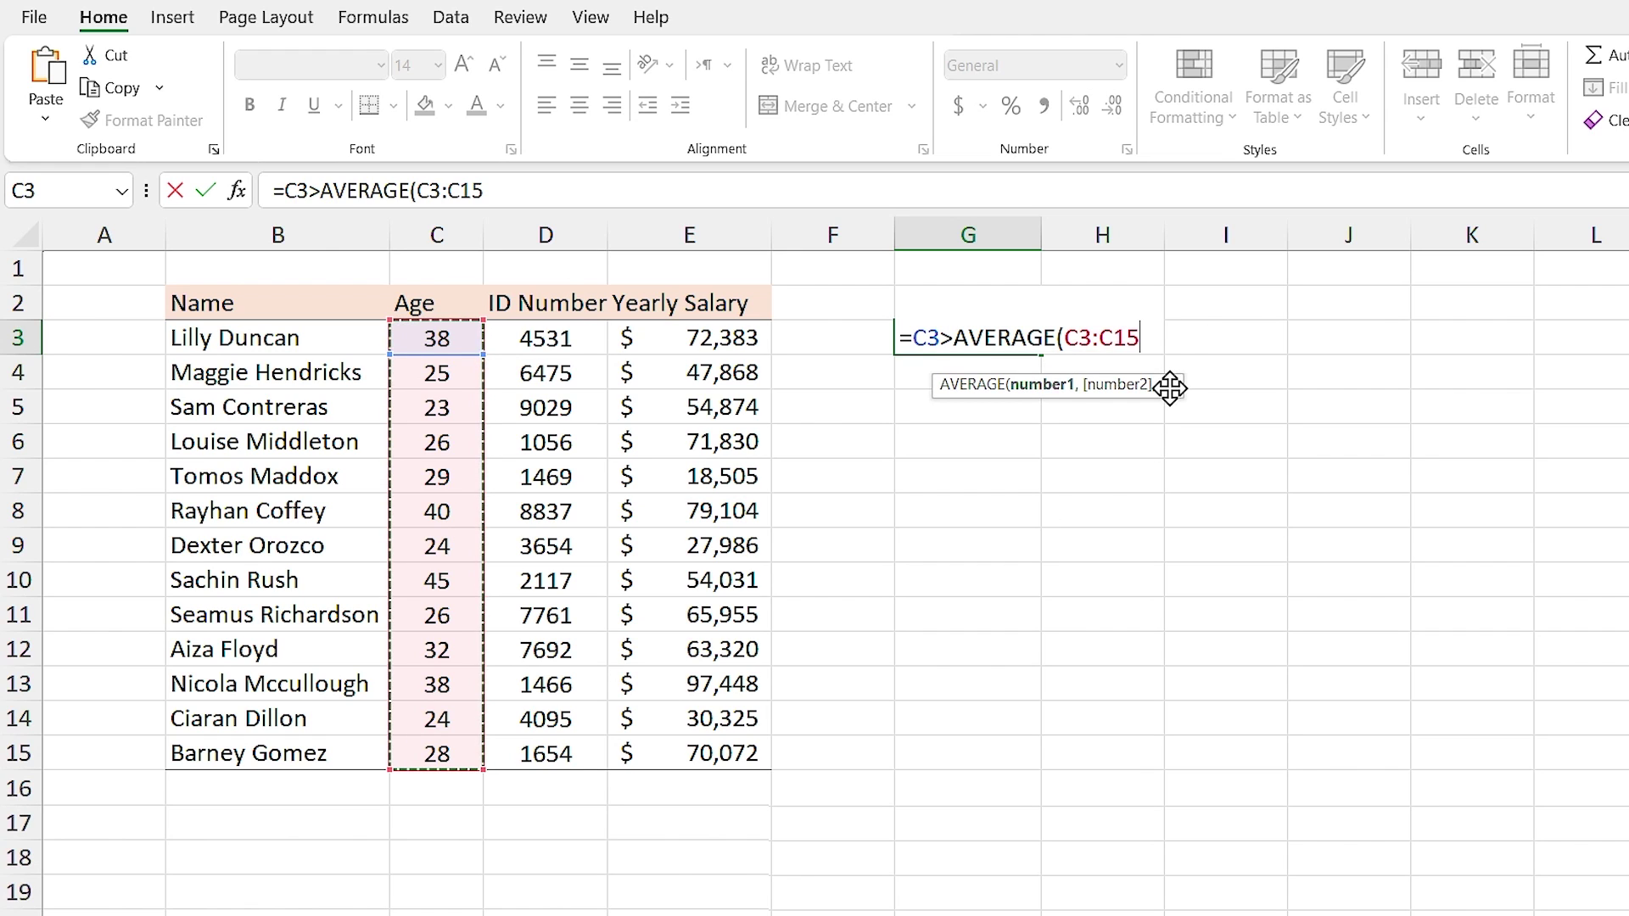
pyautogui.press('F4')
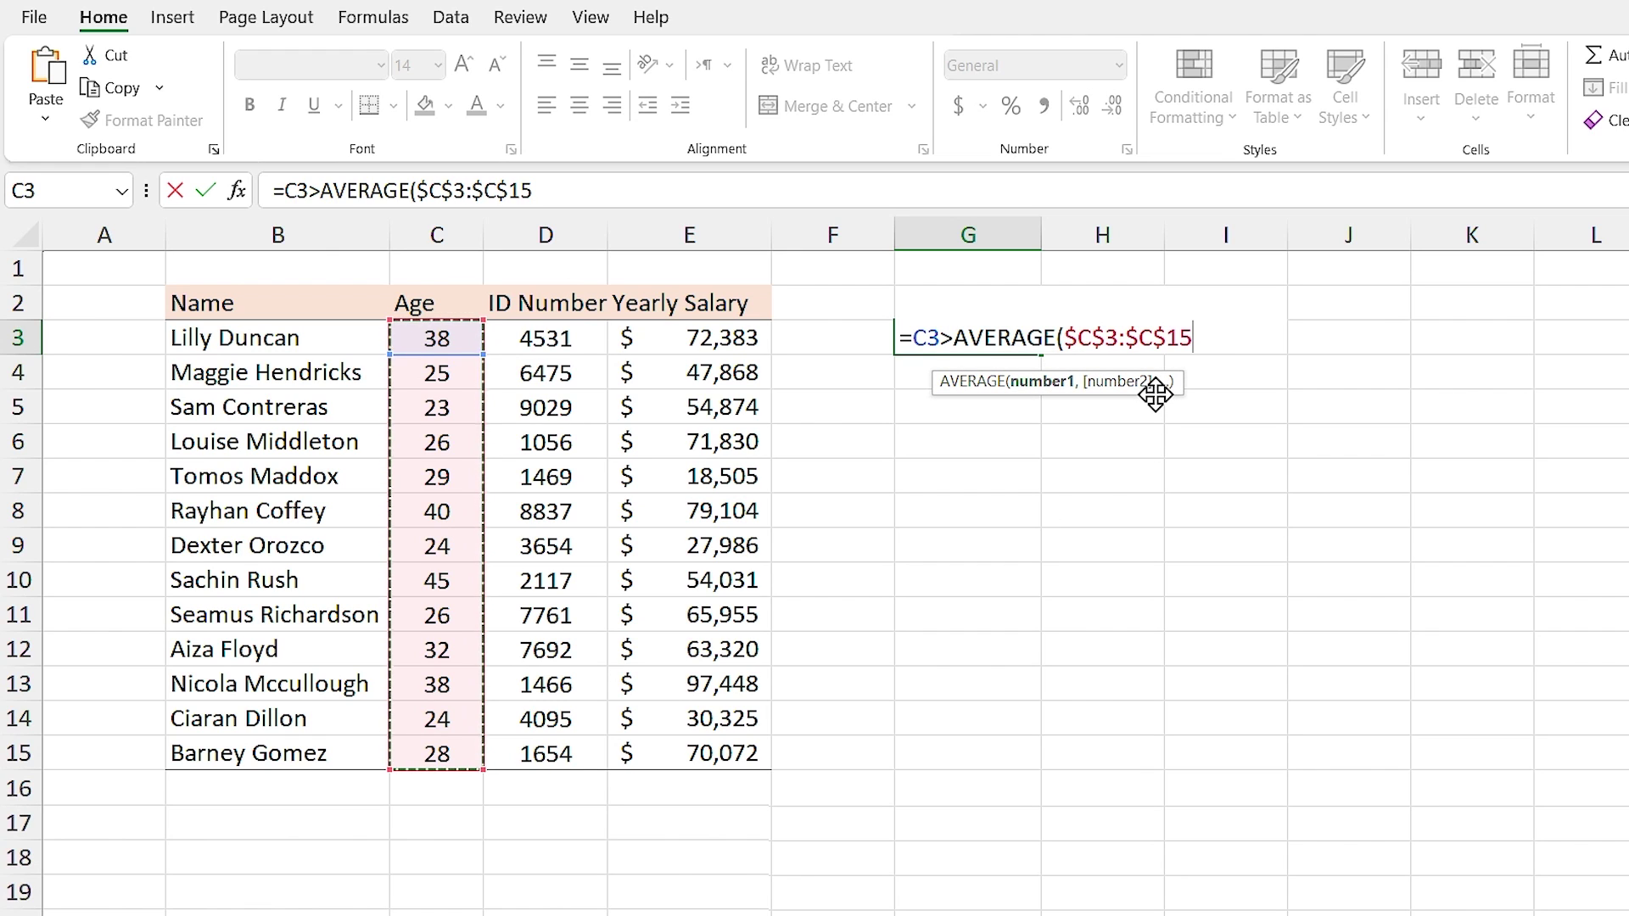
pyautogui.write(')')
pyautogui.press('Return')
# Fill the G3 helper formula down to G4 and inspect the references in the copied formula
pyautogui.click(942, 343)
pyautogui.moveTo(1041, 355); pyautogui.dragTo(1044, 388)
pyautogui.click(984, 371)
pyautogui.doubleClick(984, 371)
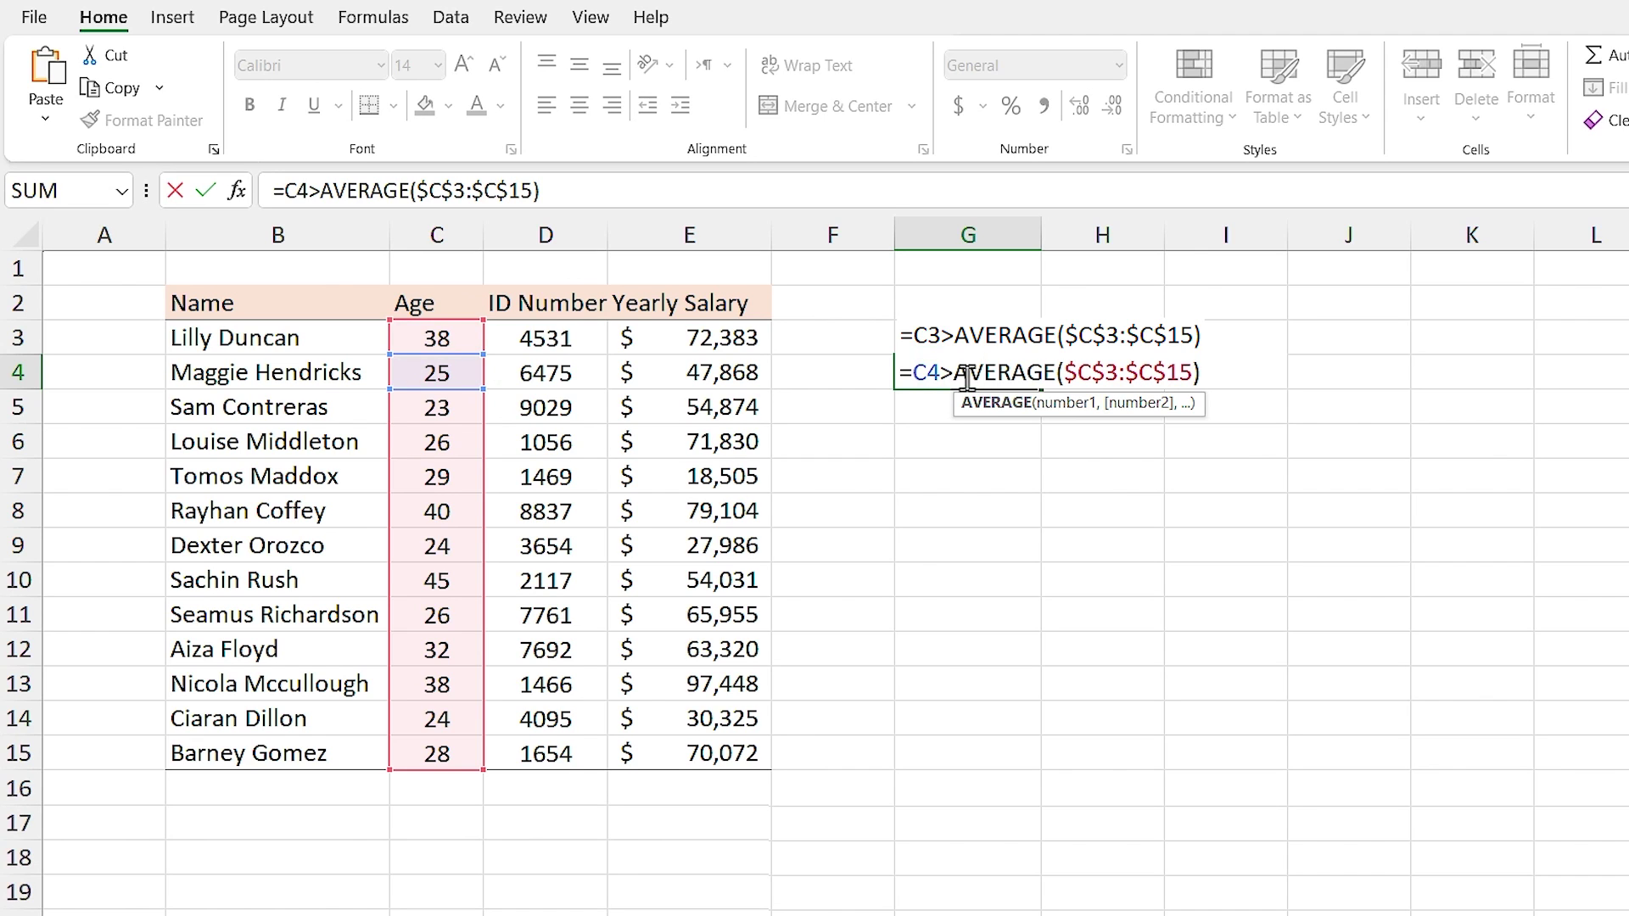
pyautogui.press('Escape')
# Fill the G3 formula across to H3 and inspect the references in the copied formula
pyautogui.click(967, 337)
pyautogui.moveTo(1041, 354); pyautogui.dragTo(1130, 360)
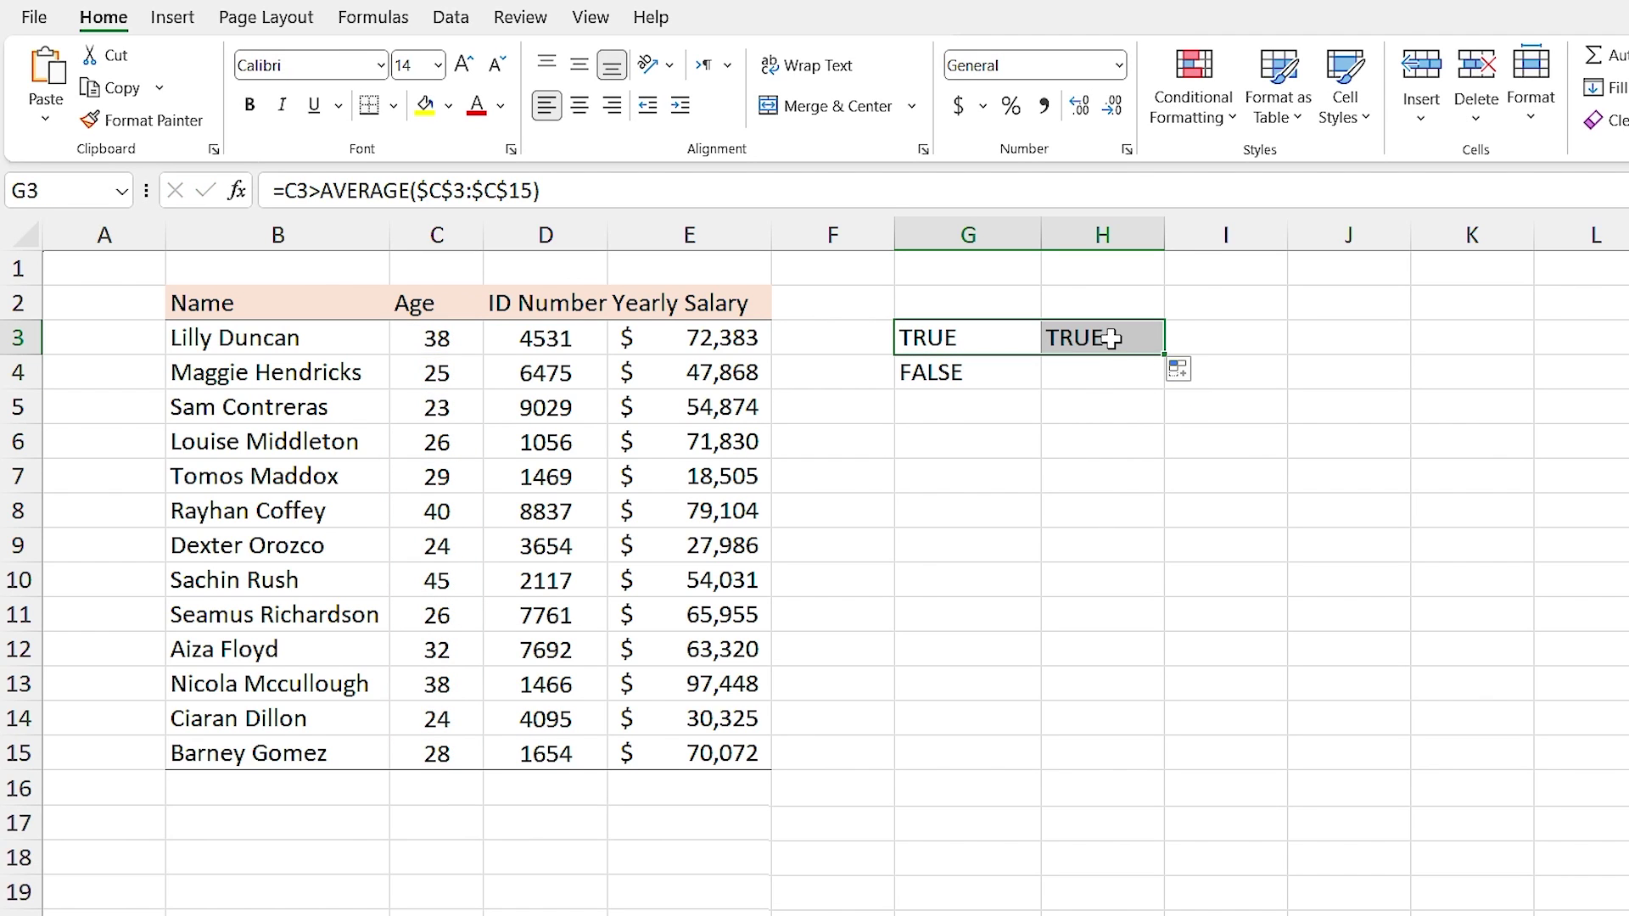
pyautogui.doubleClick(1111, 338)
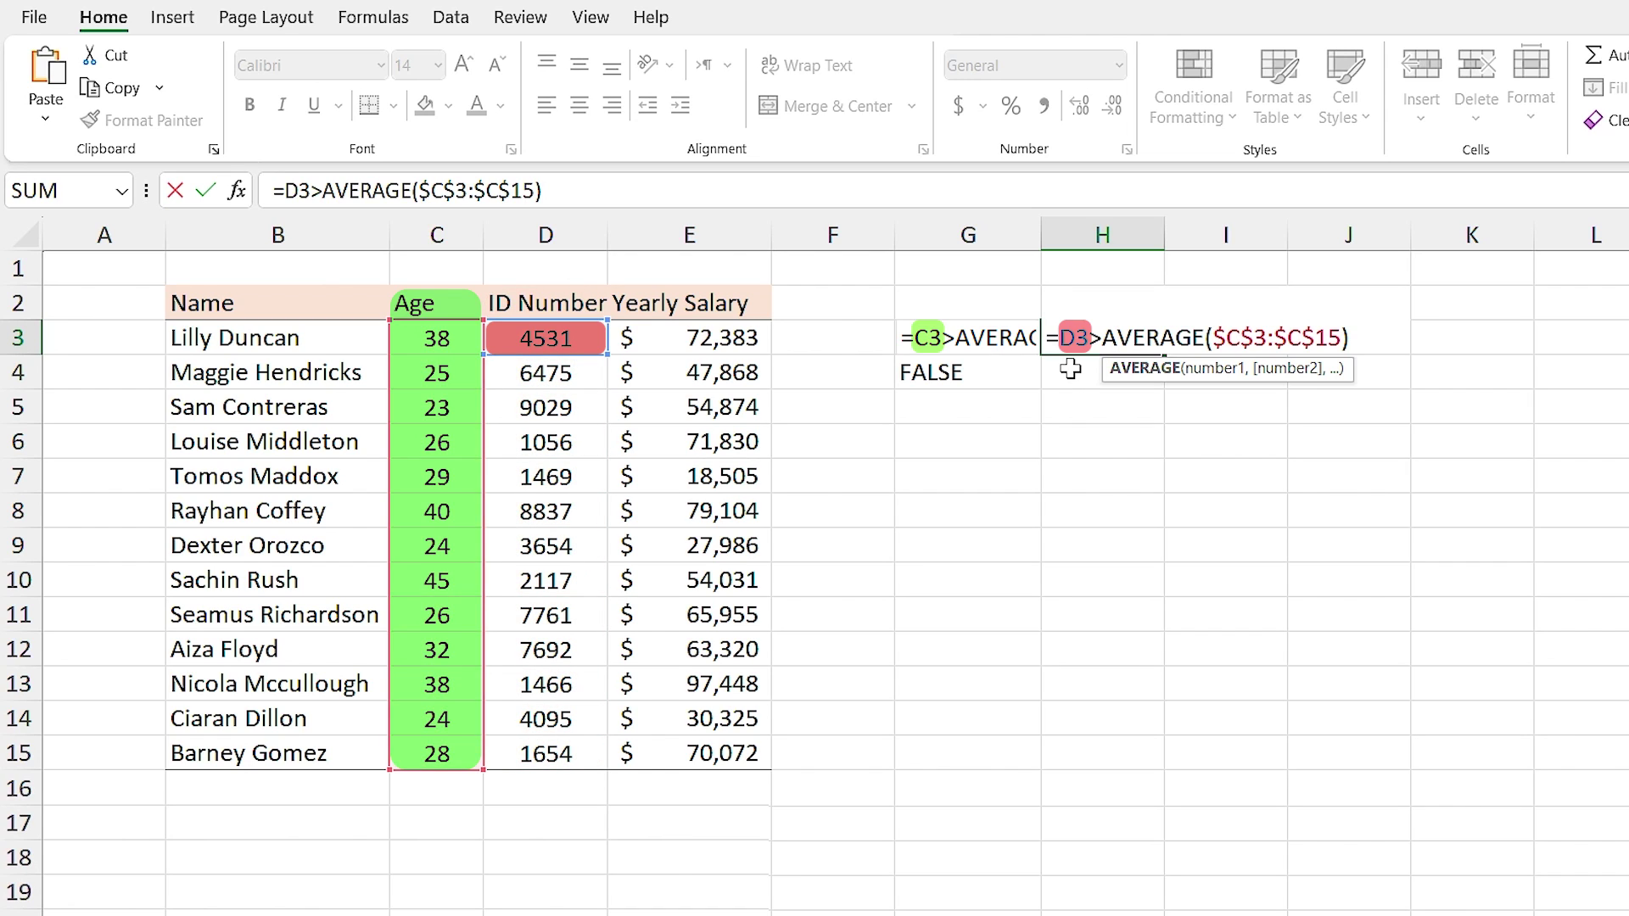
pyautogui.hotkey('ctrl', 'Return')
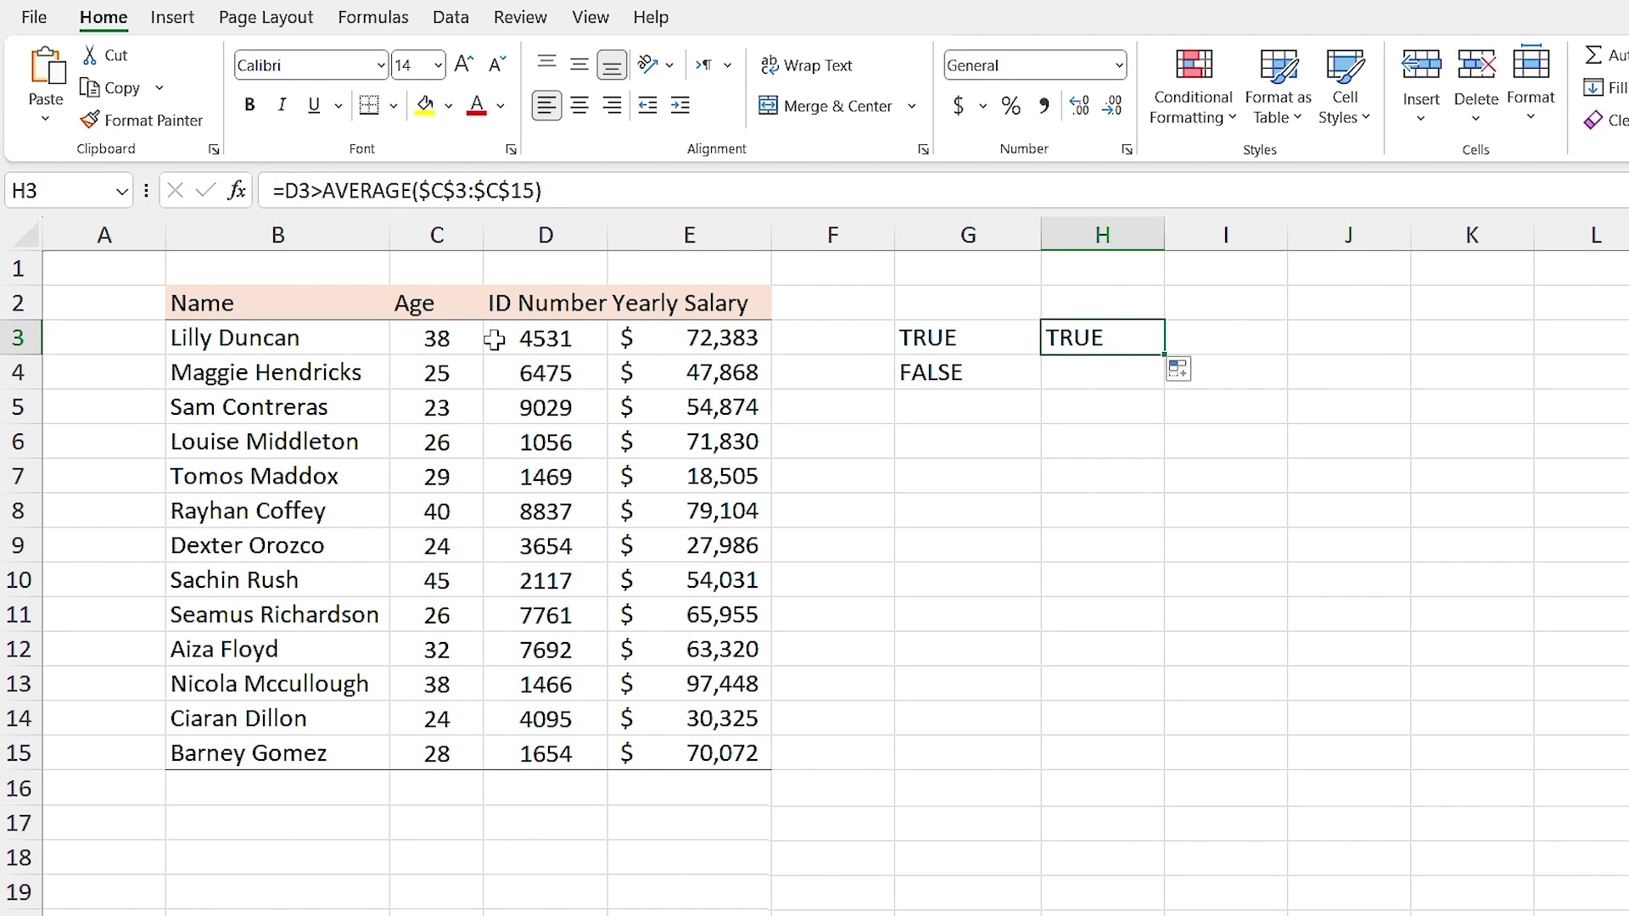
# Clear the copied helper formula from H3
pyautogui.click(963, 342)
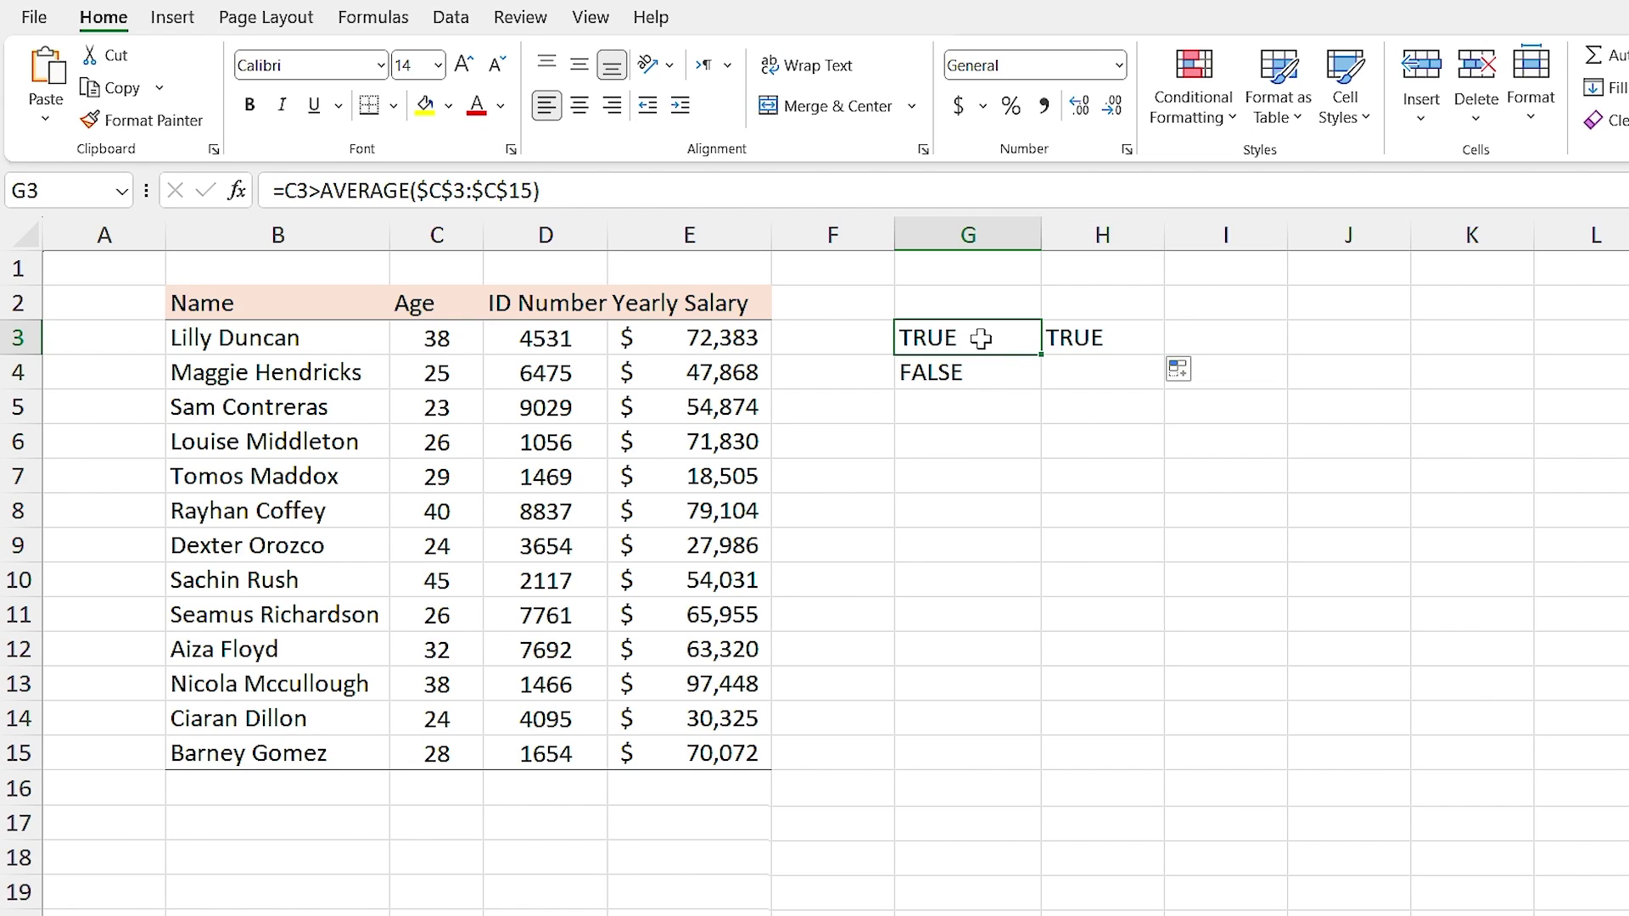
pyautogui.click(1078, 342)
pyautogui.press('Delete')
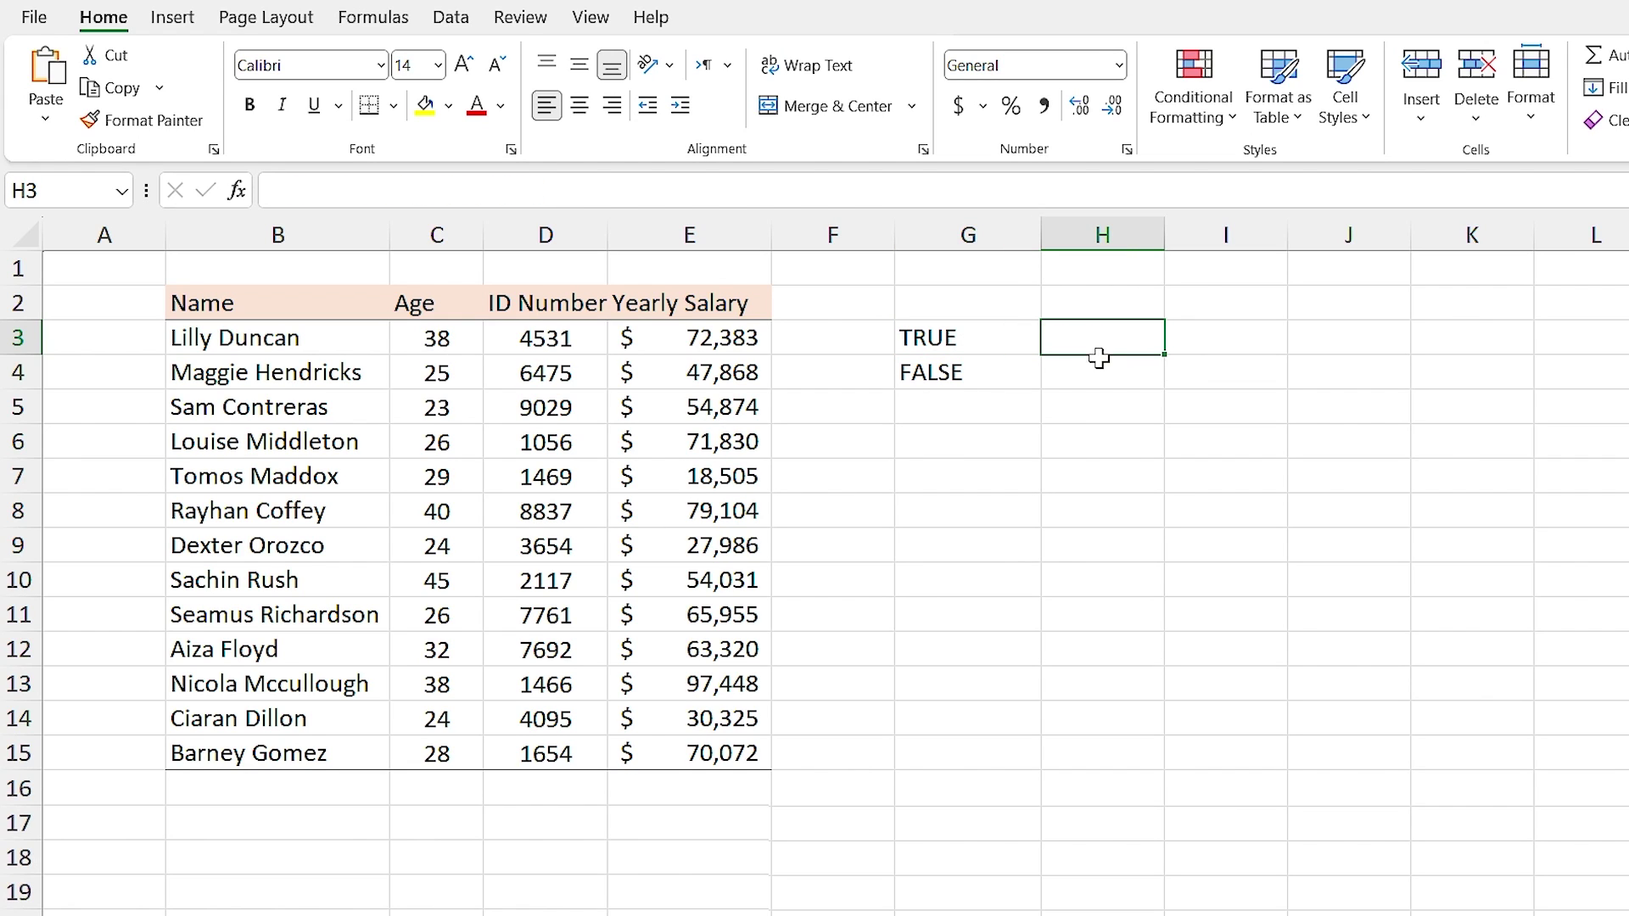
# Lock the column of the first reference in G3 so the formula reads =$C3>AVERAGE($C$3:$C$15)
pyautogui.click(985, 349)
pyautogui.doubleClick(996, 342)
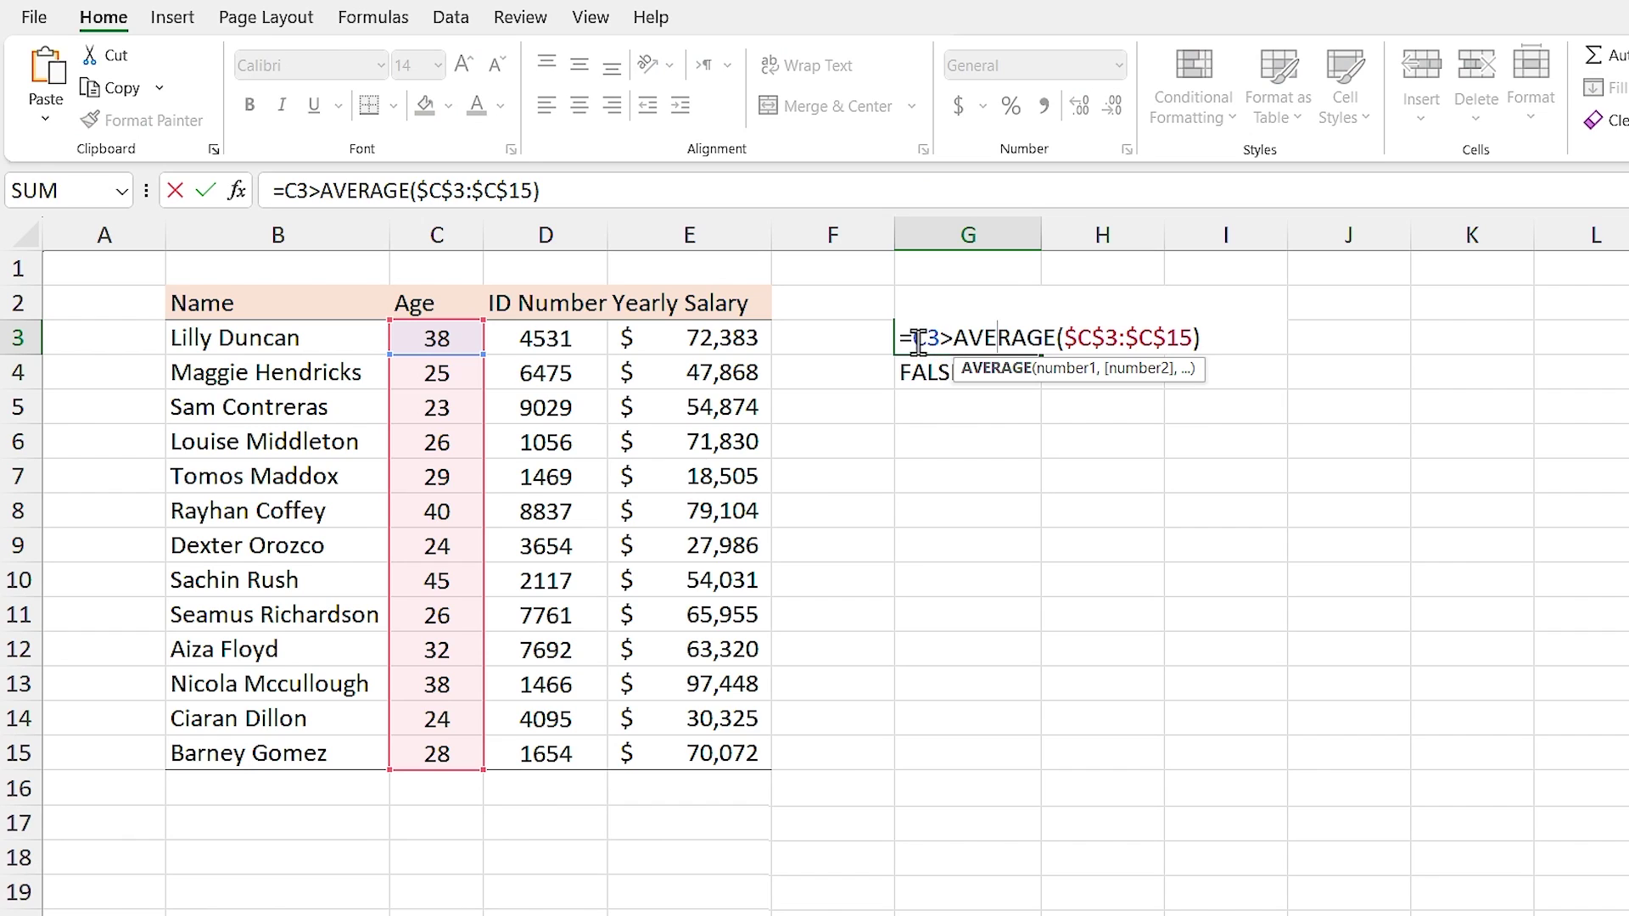
pyautogui.click(916, 341)
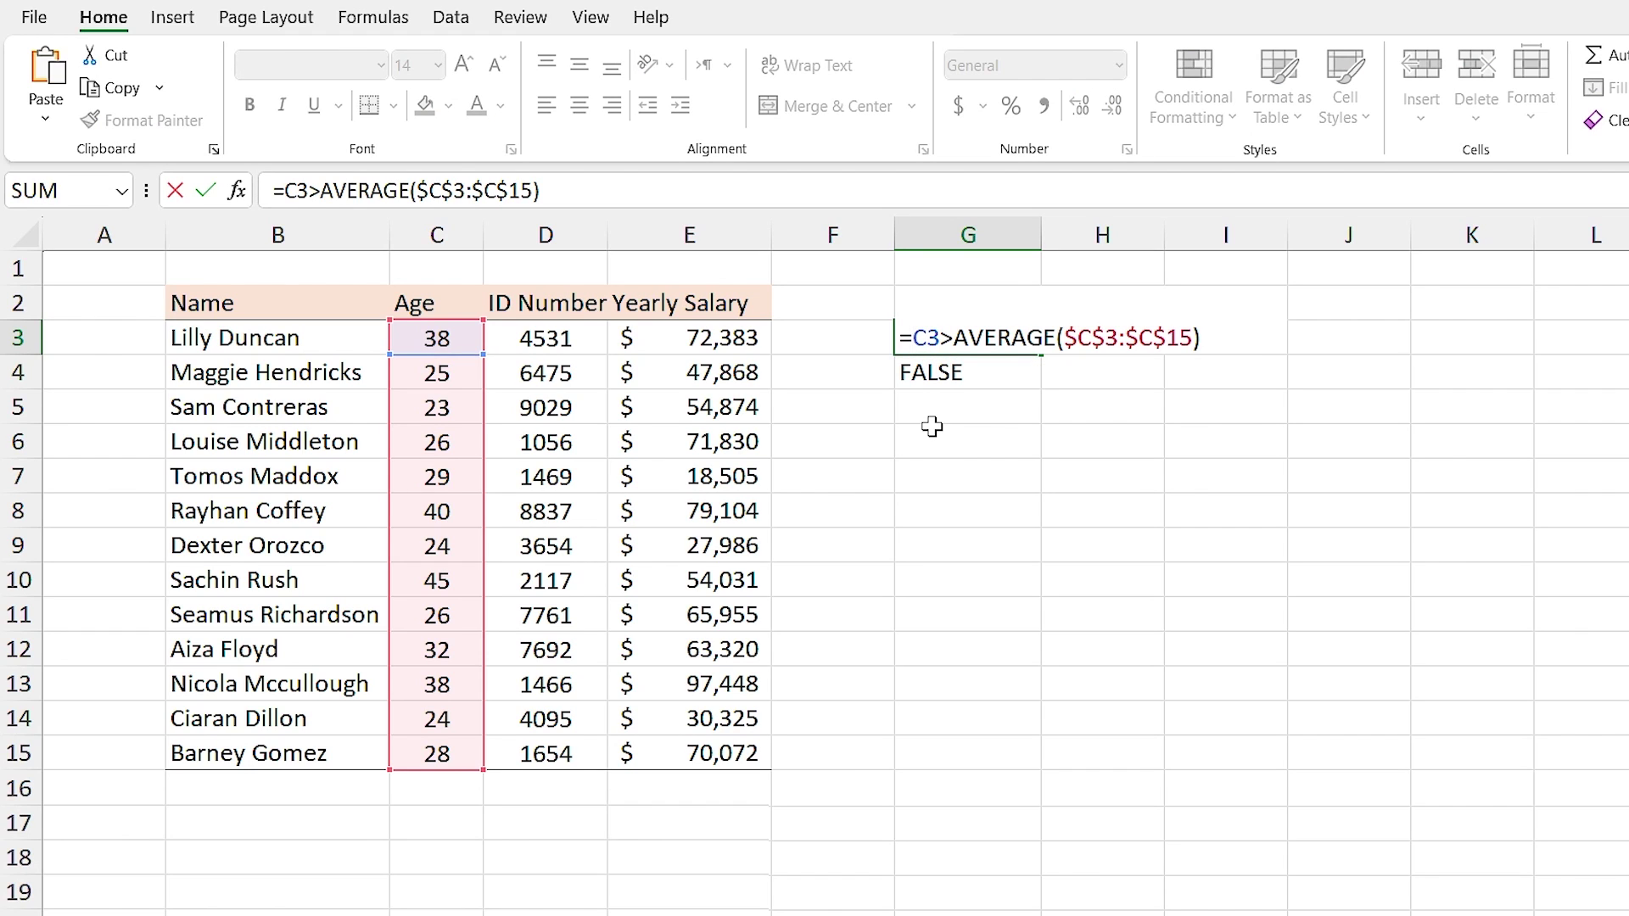
pyautogui.write('$')
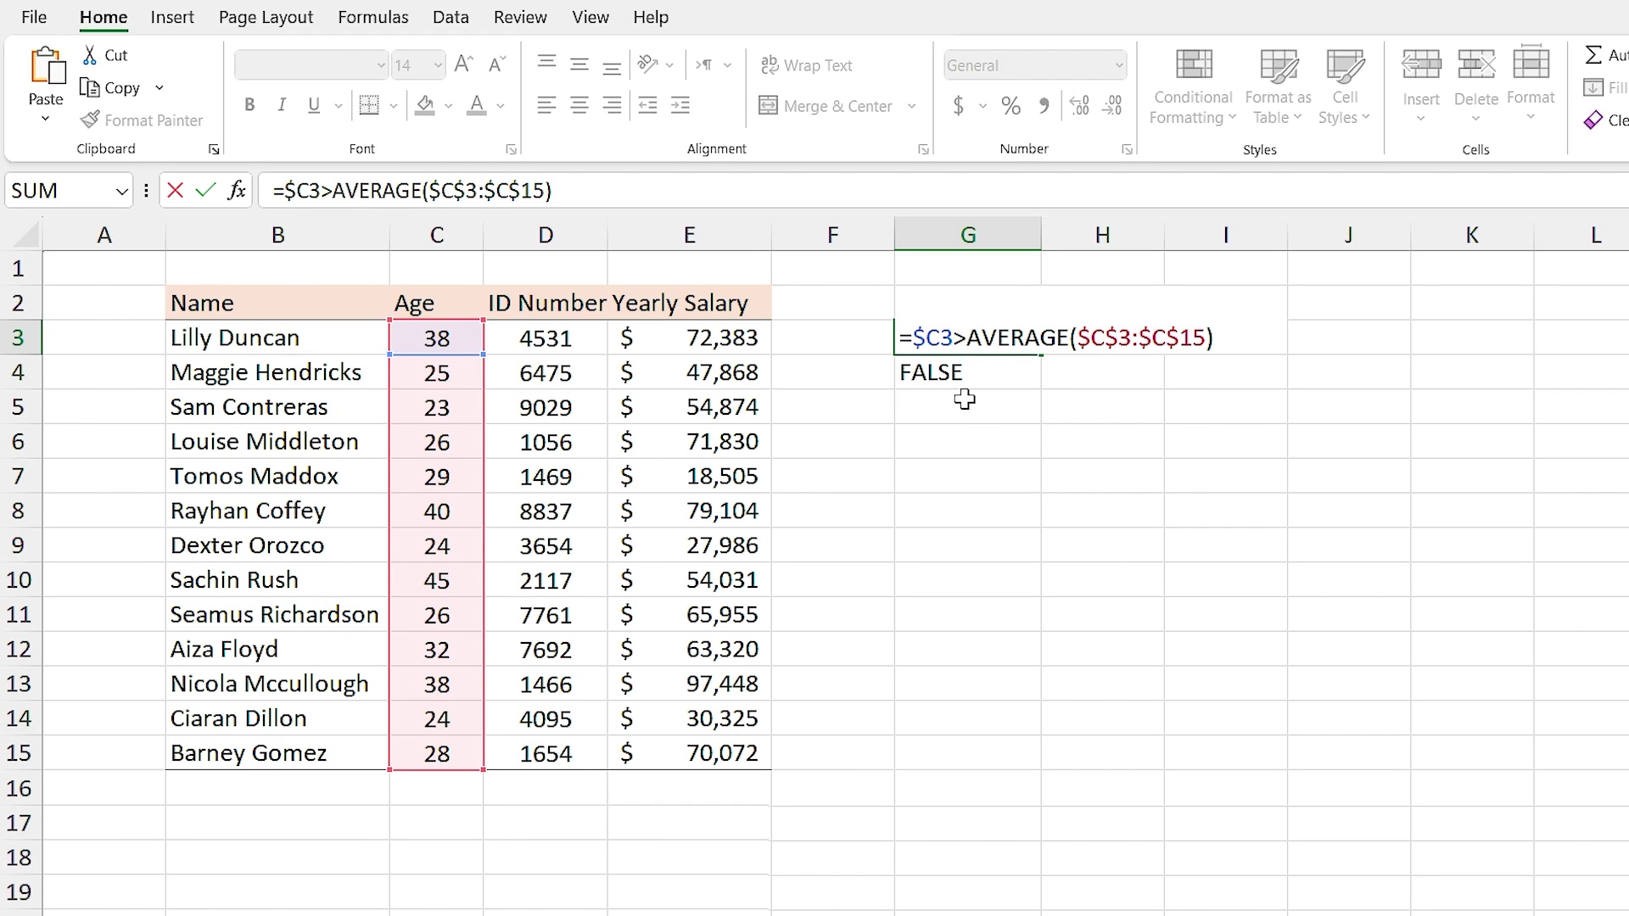
pyautogui.press('Return')
# Fill the column-locked formula from G3 to H3 and check which cell the copy references
pyautogui.click(940, 339)
pyautogui.moveTo(1042, 358); pyautogui.dragTo(1128, 353)
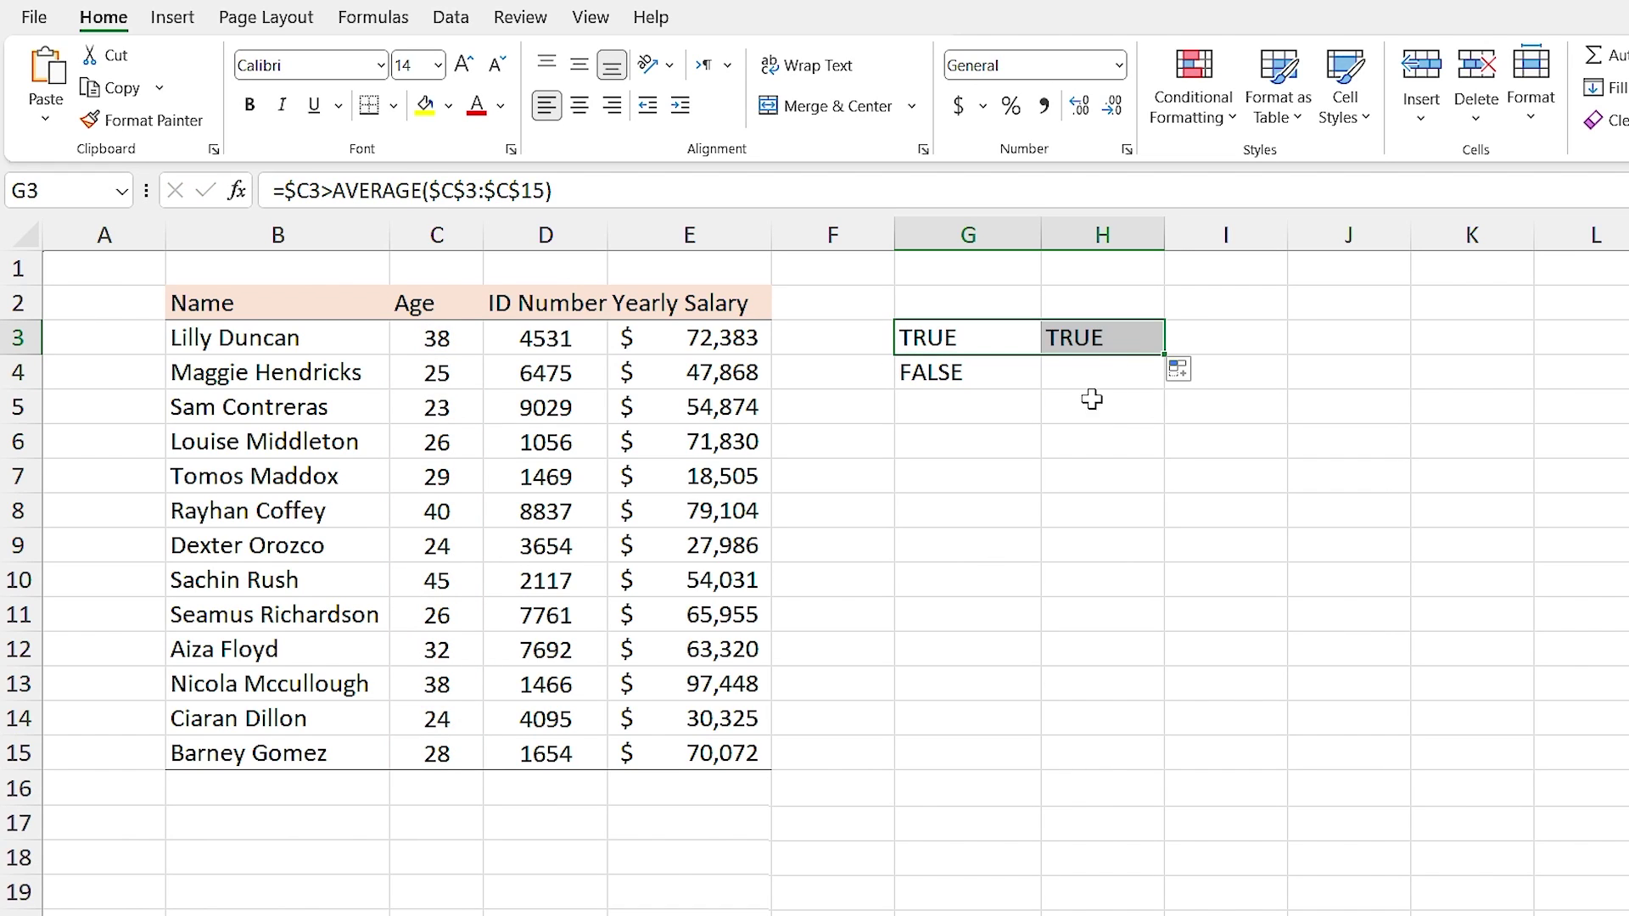
pyautogui.doubleClick(1138, 336)
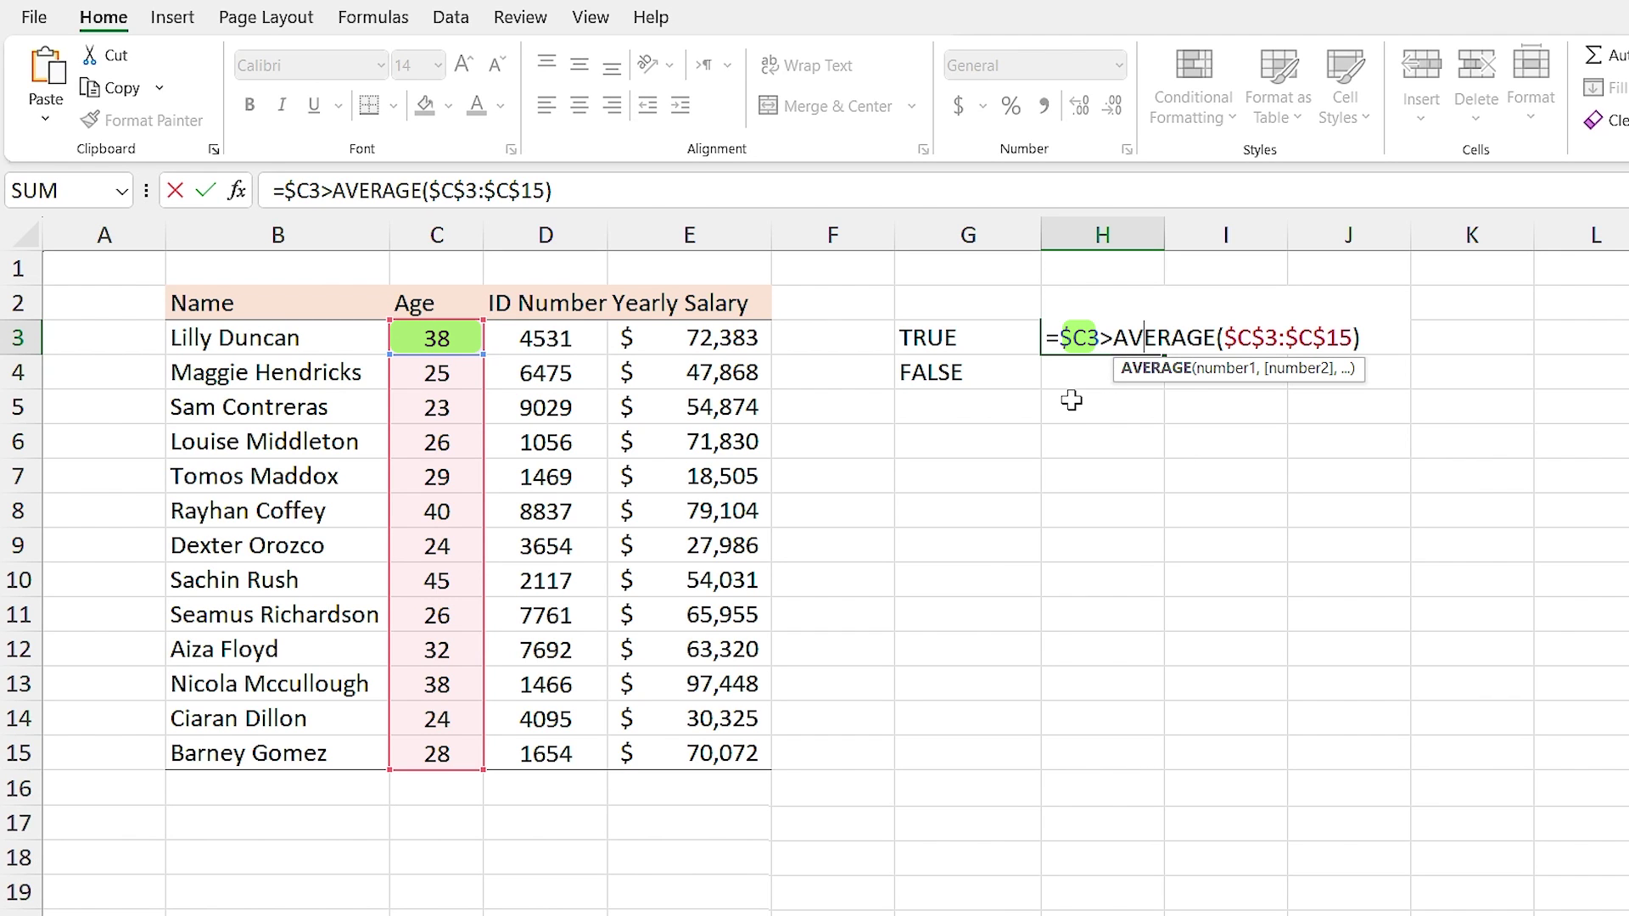
pyautogui.press('Return')
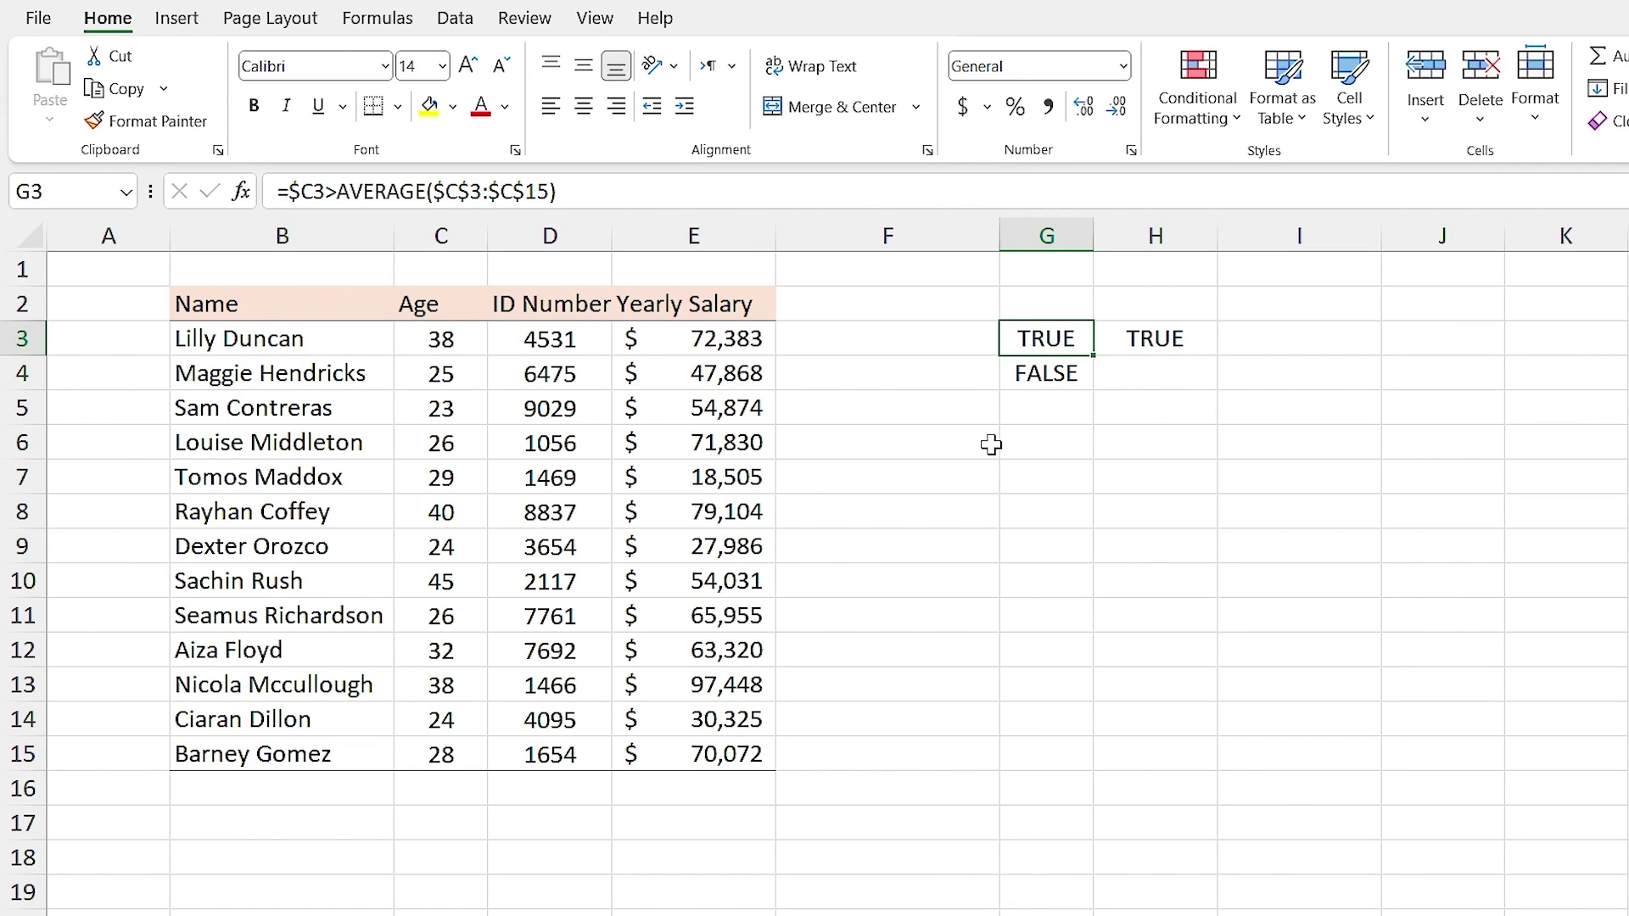
# Extend the helper formulas in row 3 from H3 to I3 and from G3 back to F3
pyautogui.moveTo(1033, 338); pyautogui.dragTo(1132, 373)
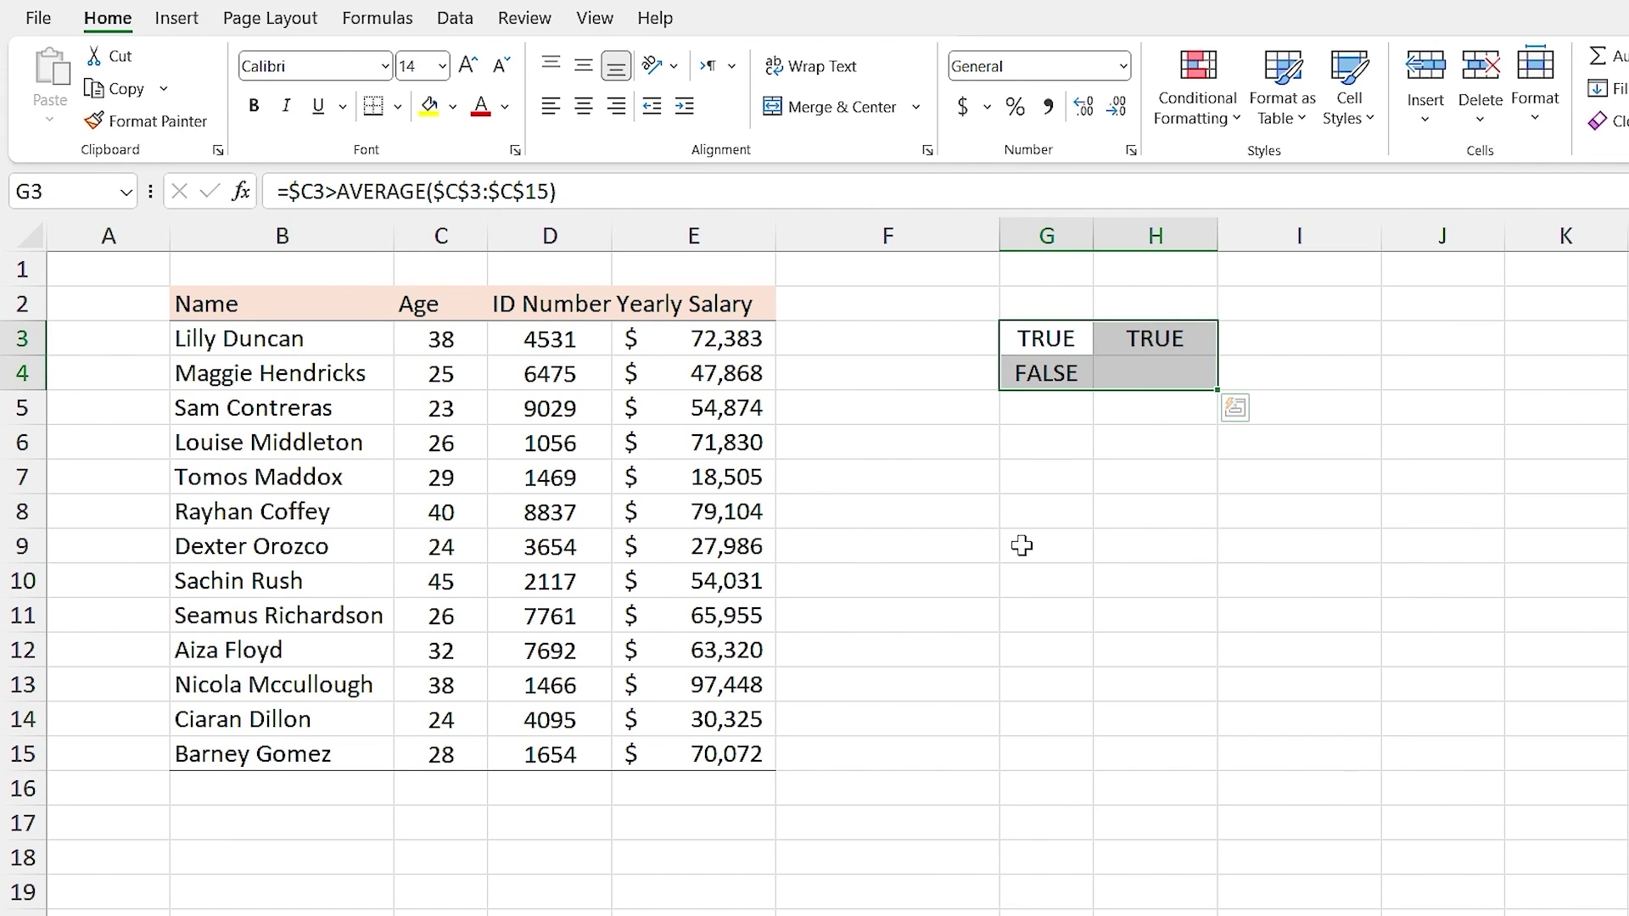
pyautogui.click(1012, 450)
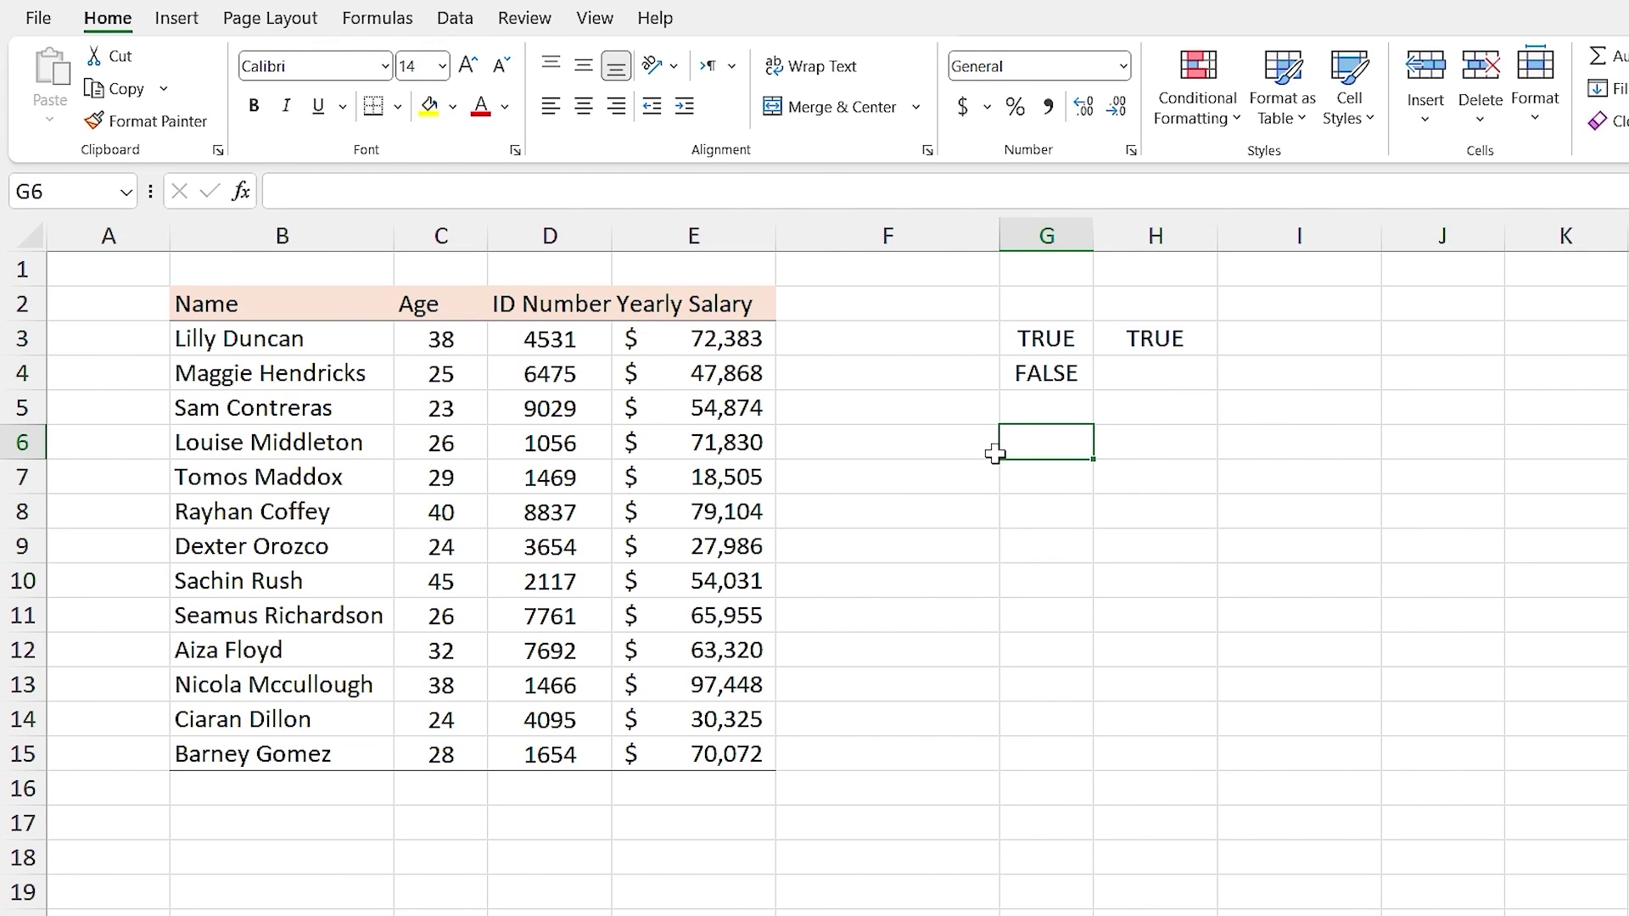
pyautogui.click(1130, 338)
pyautogui.moveTo(1217, 355); pyautogui.dragTo(1255, 356)
pyautogui.click(1046, 339)
pyautogui.moveTo(1094, 357); pyautogui.dragTo(891, 356)
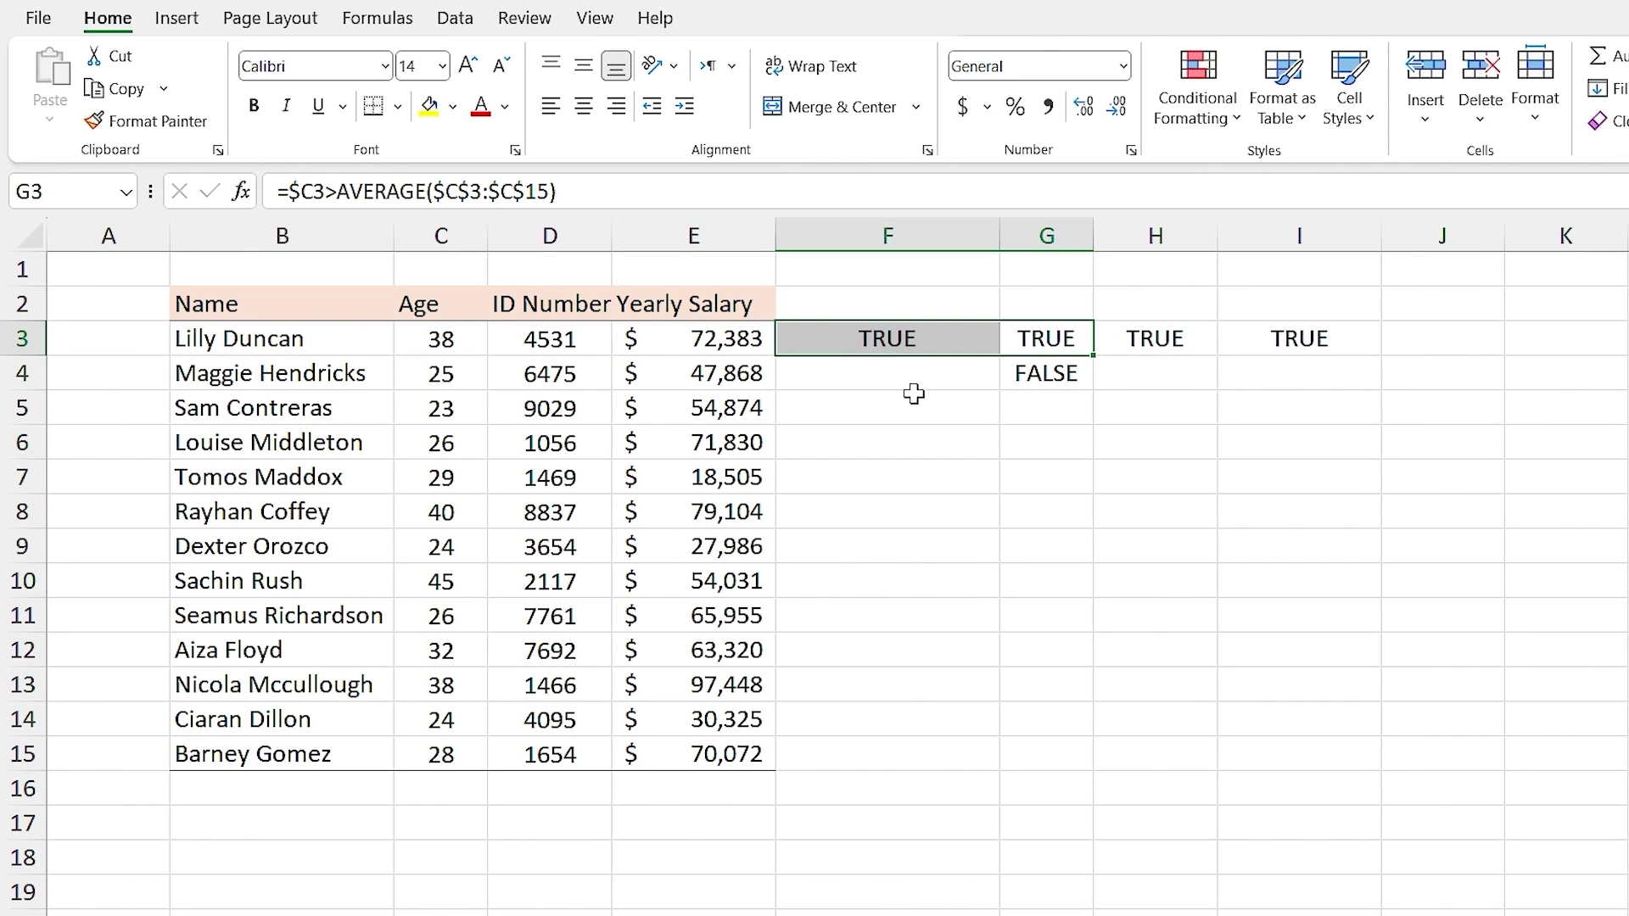
pyautogui.click(957, 436)
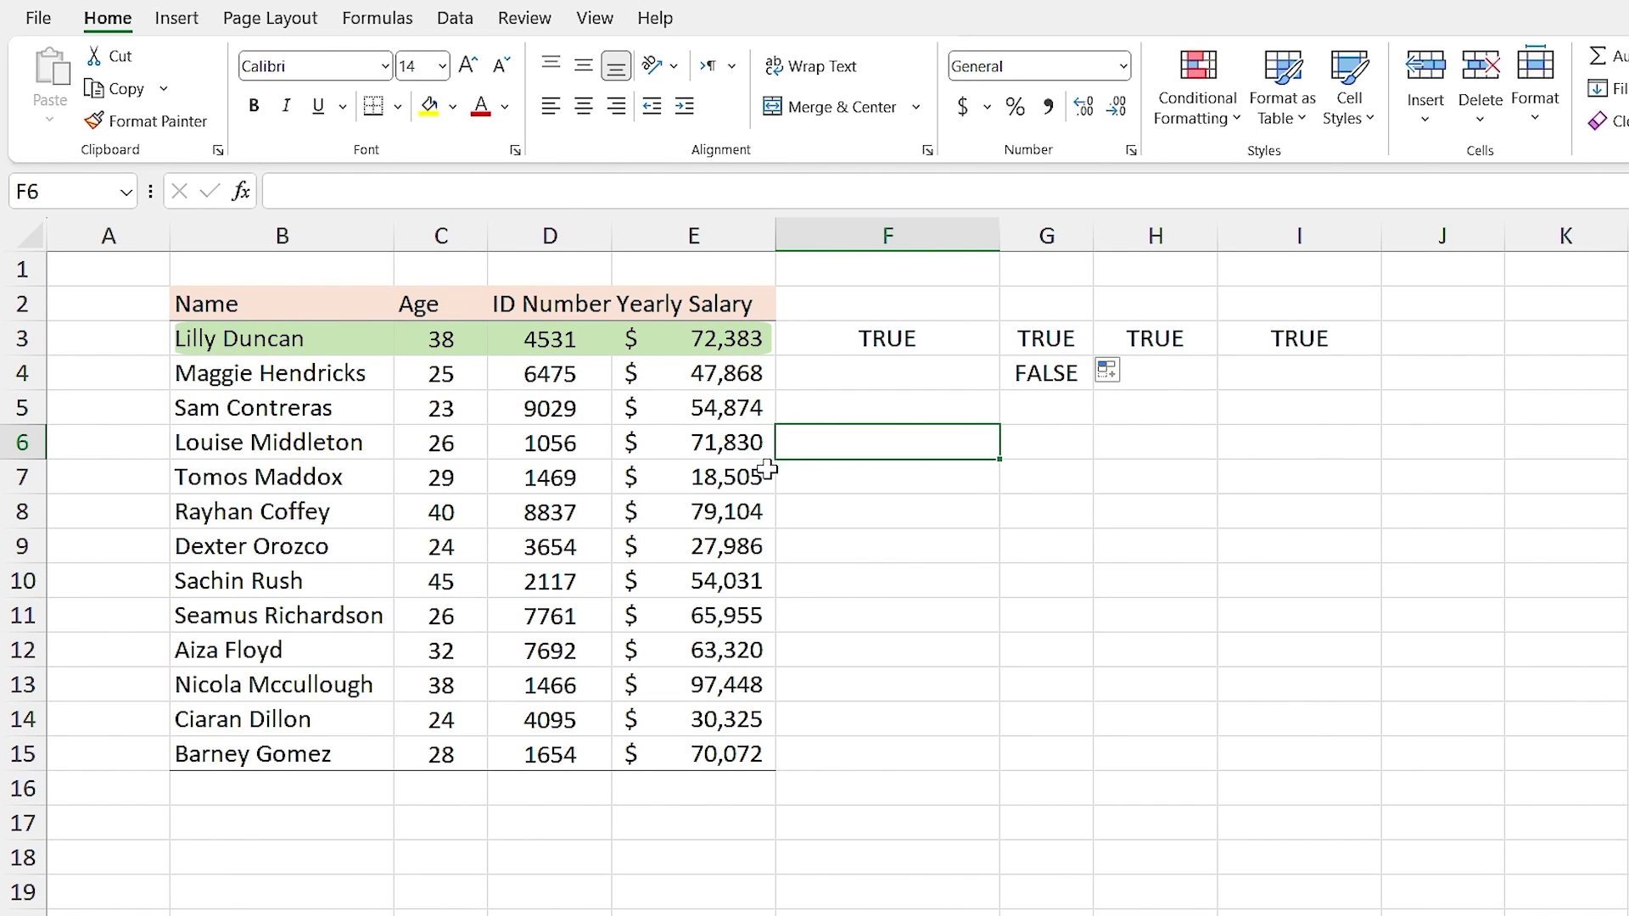
# Fill the helper formulas in F3:I3 down to row 4 and on to row 15
pyautogui.moveTo(927, 338); pyautogui.dragTo(1385, 390)
pyautogui.click(863, 429)
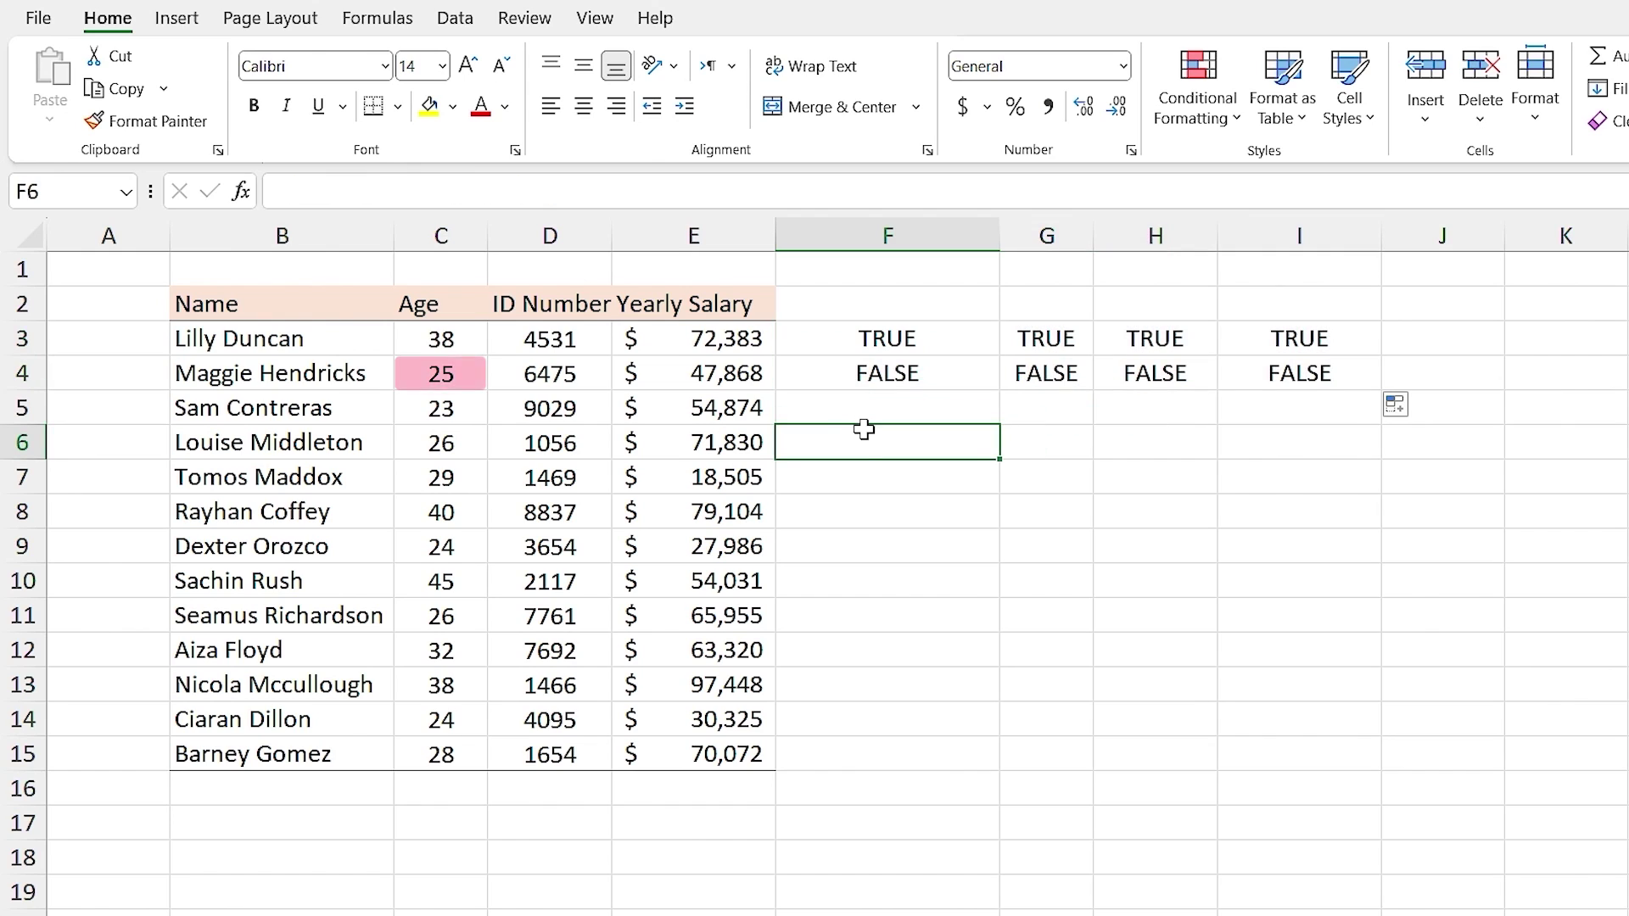
pyautogui.moveTo(883, 373); pyautogui.dragTo(1273, 375)
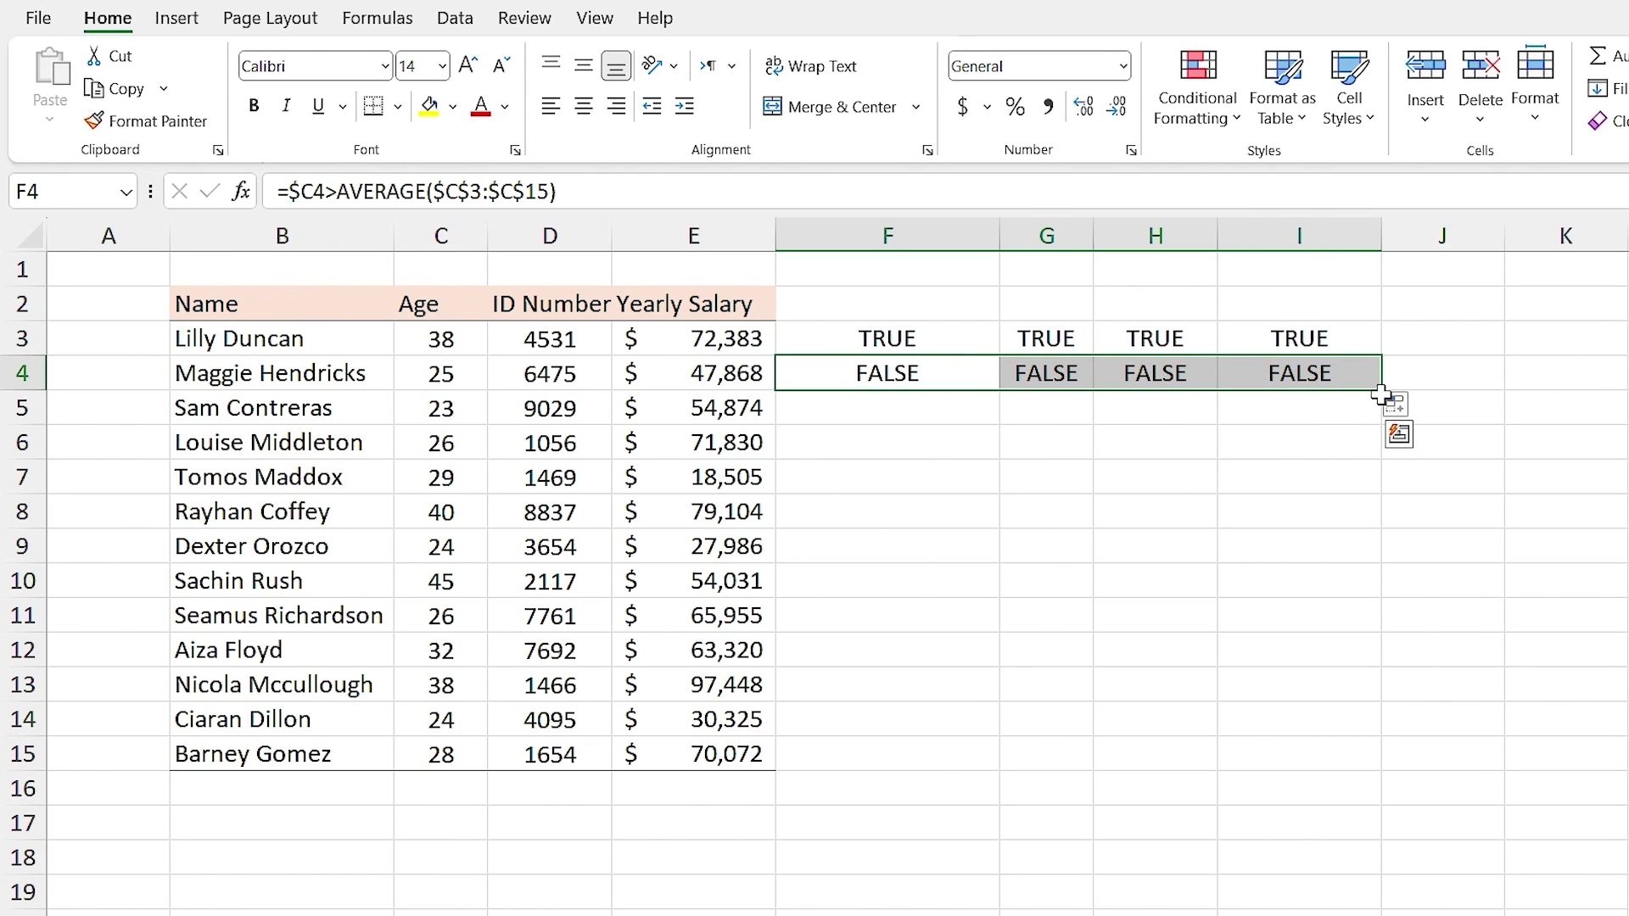
pyautogui.moveTo(1386, 415); pyautogui.dragTo(1398, 773)
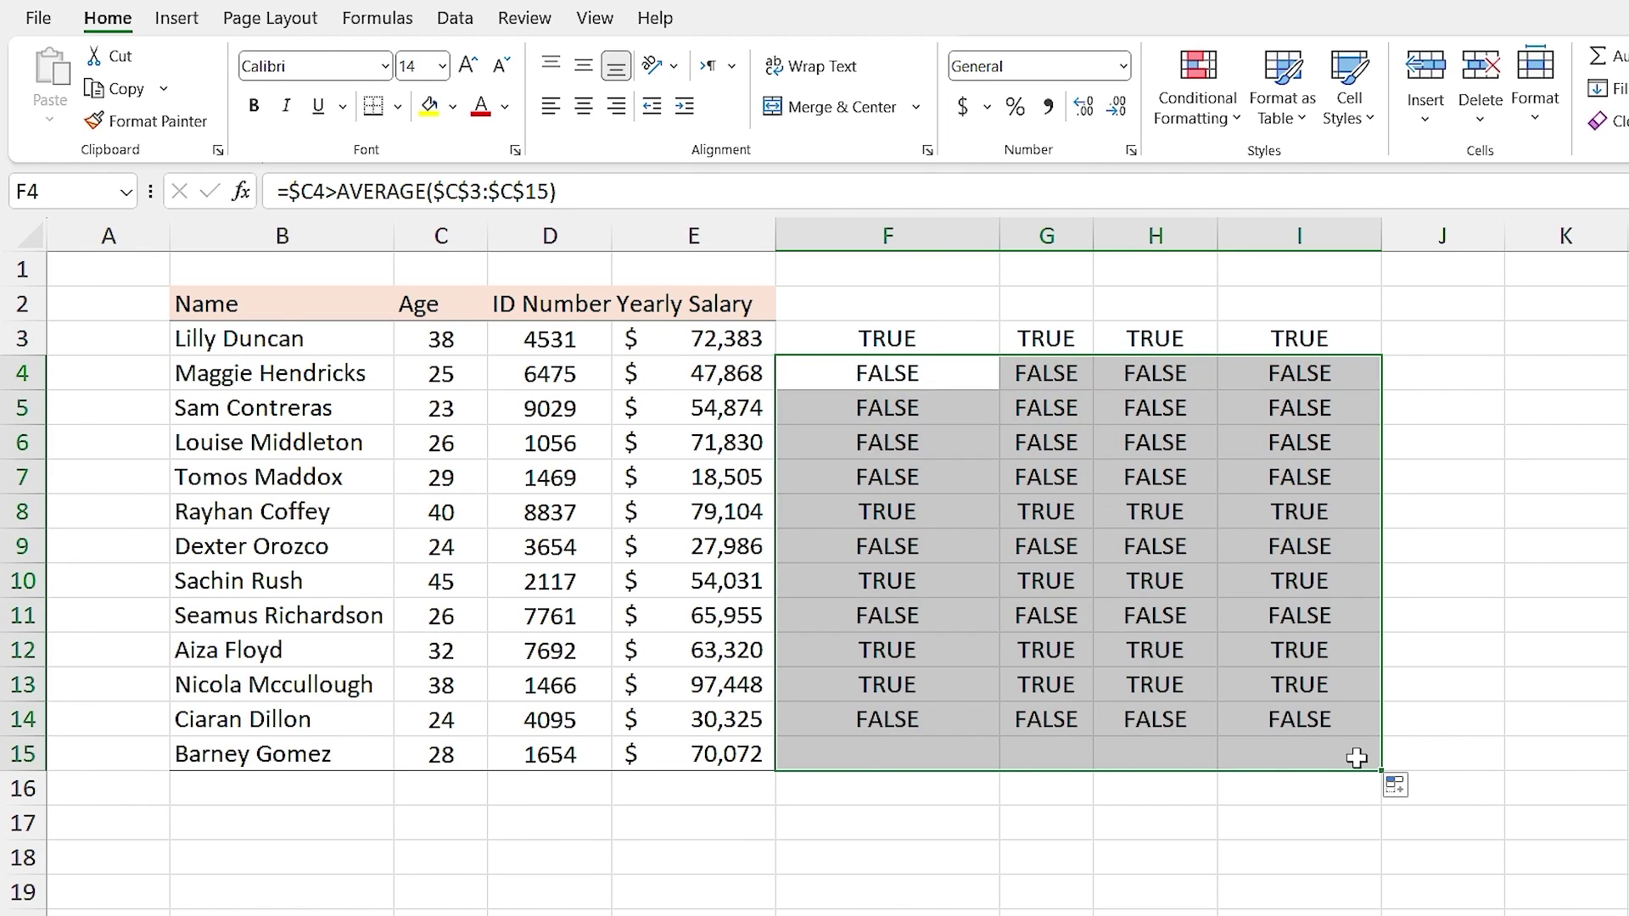
pyautogui.click(1491, 661)
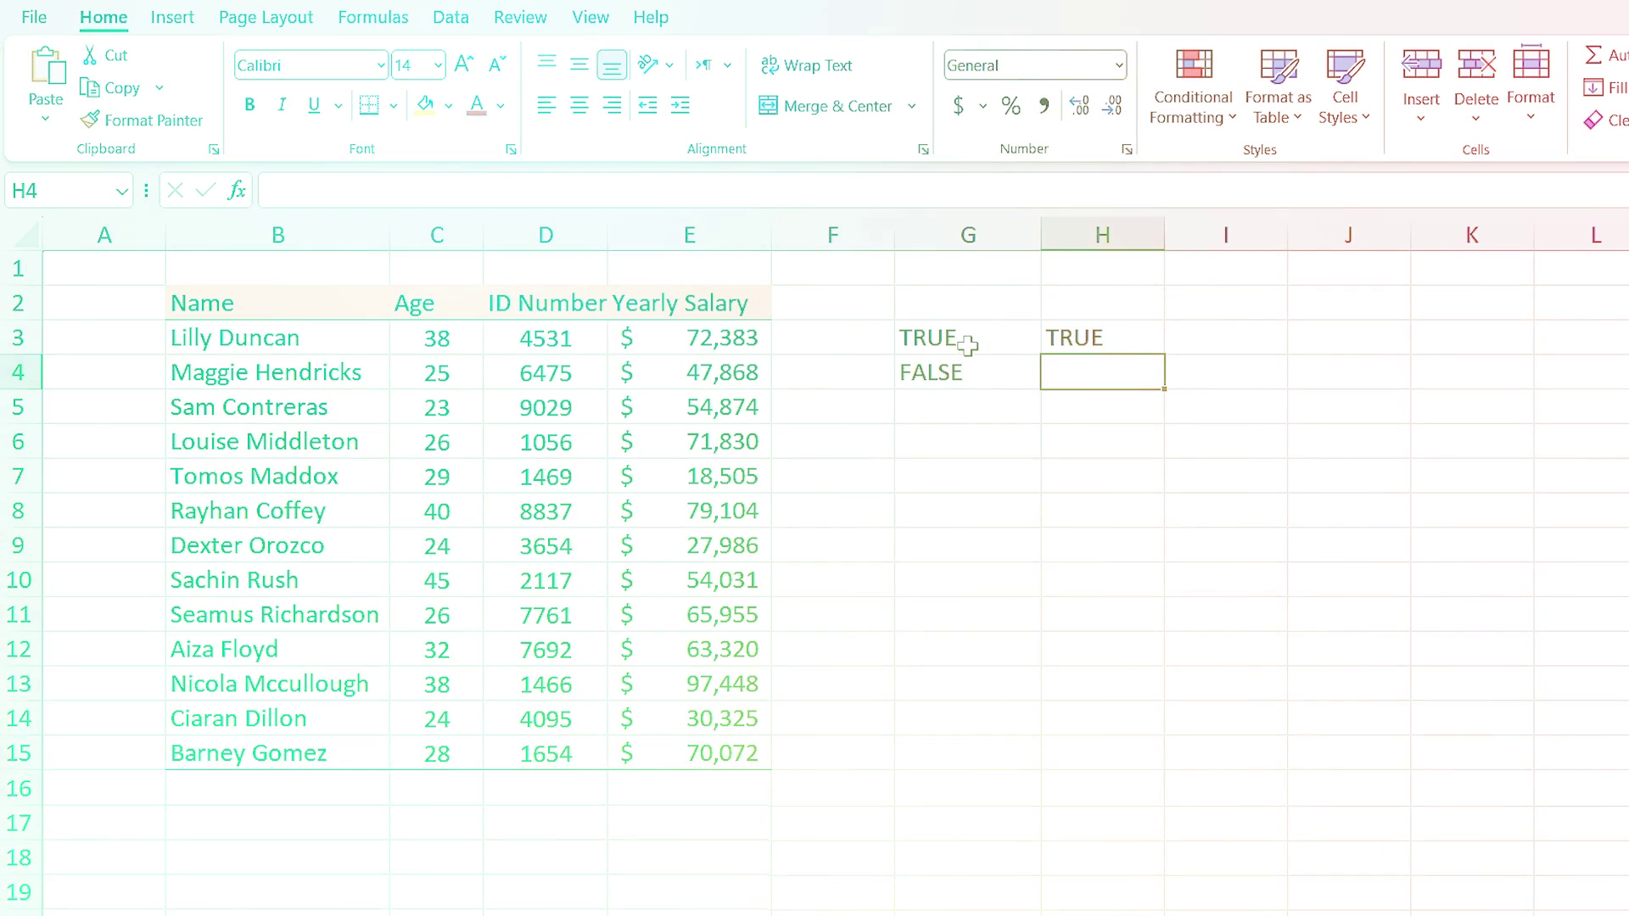
# Copy the full formula text =$C3>AVERAGE($C$3:$C$15) from G3 and leave the cell unchanged
pyautogui.click(982, 344)
pyautogui.doubleClick(984, 339)
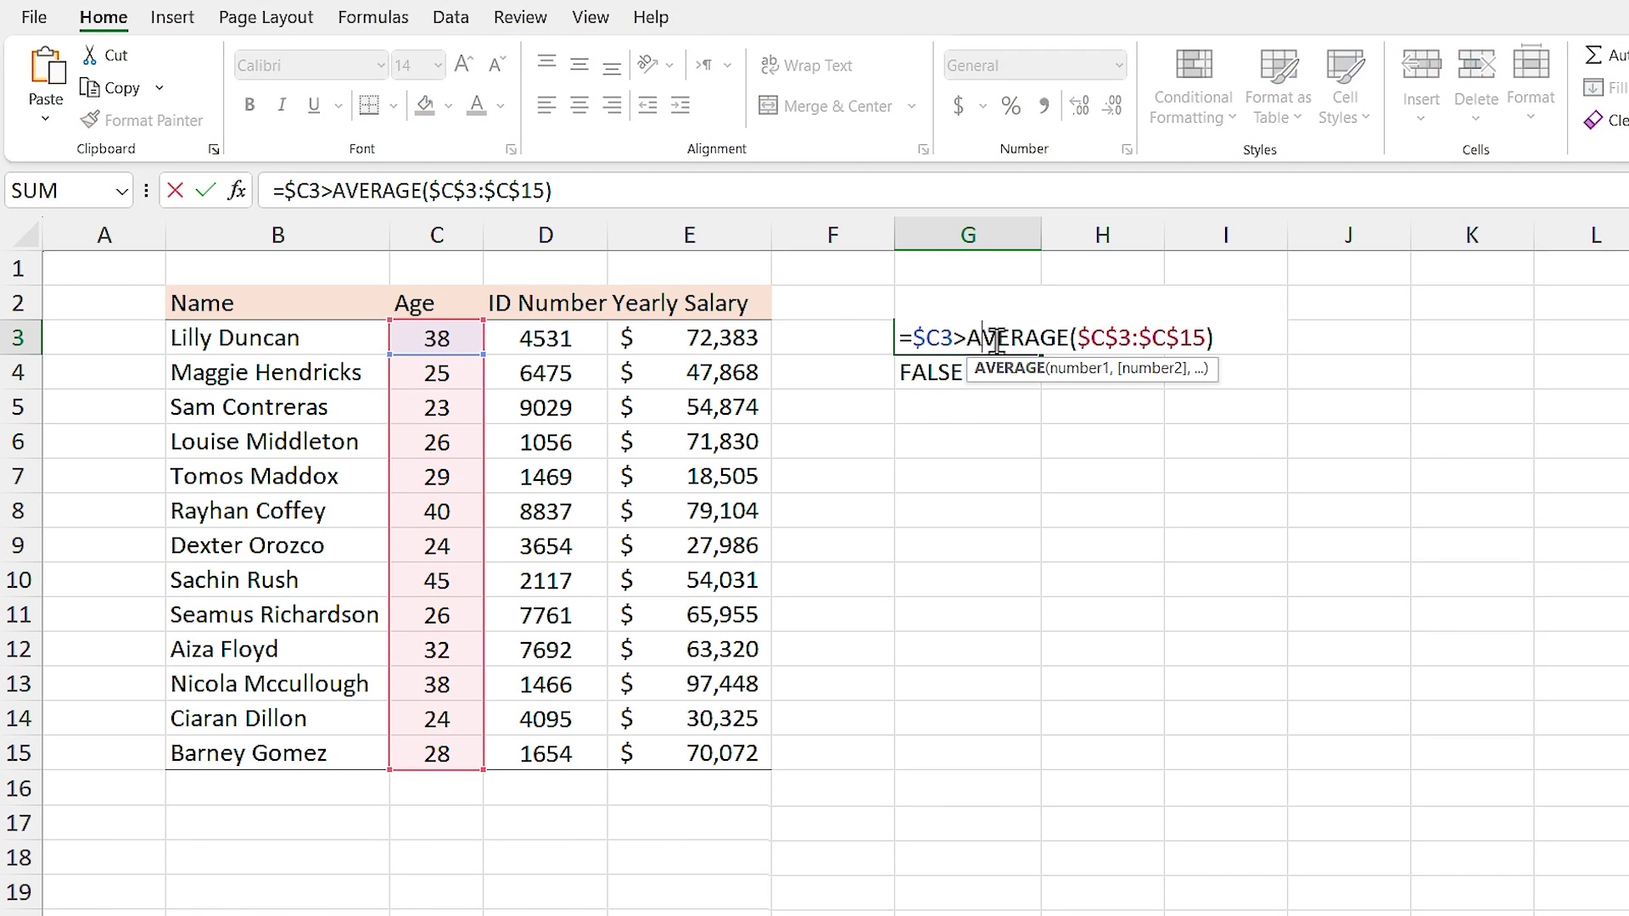
pyautogui.moveTo(1222, 339); pyautogui.dragTo(845, 349)
pyautogui.hotkey('ctrl', 'c')
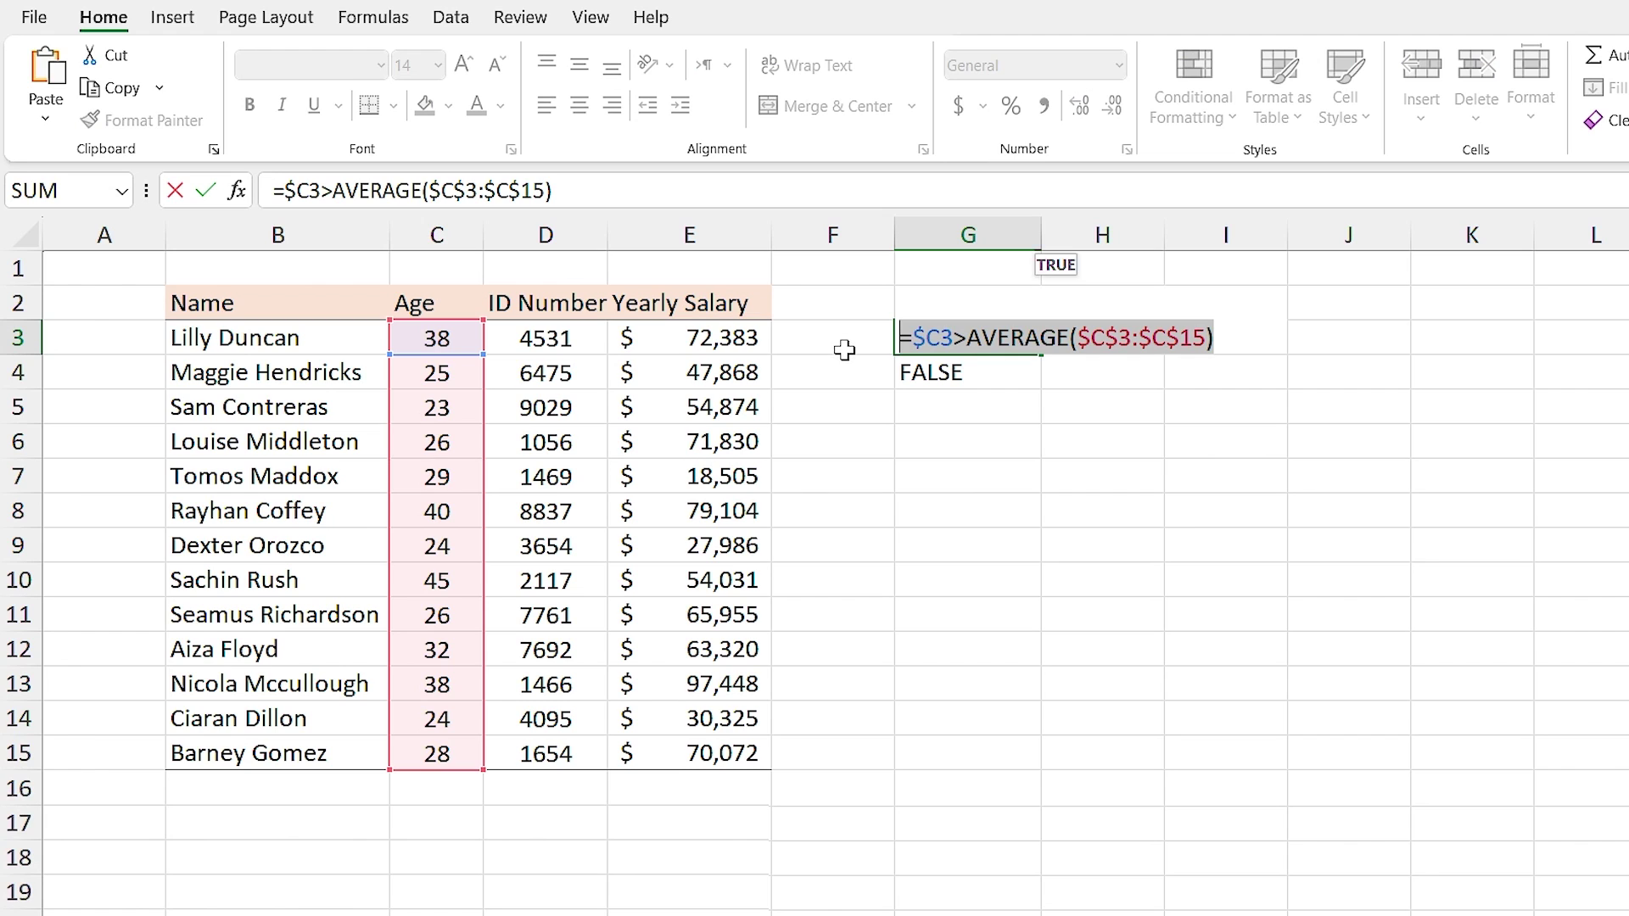
pyautogui.press('Escape')
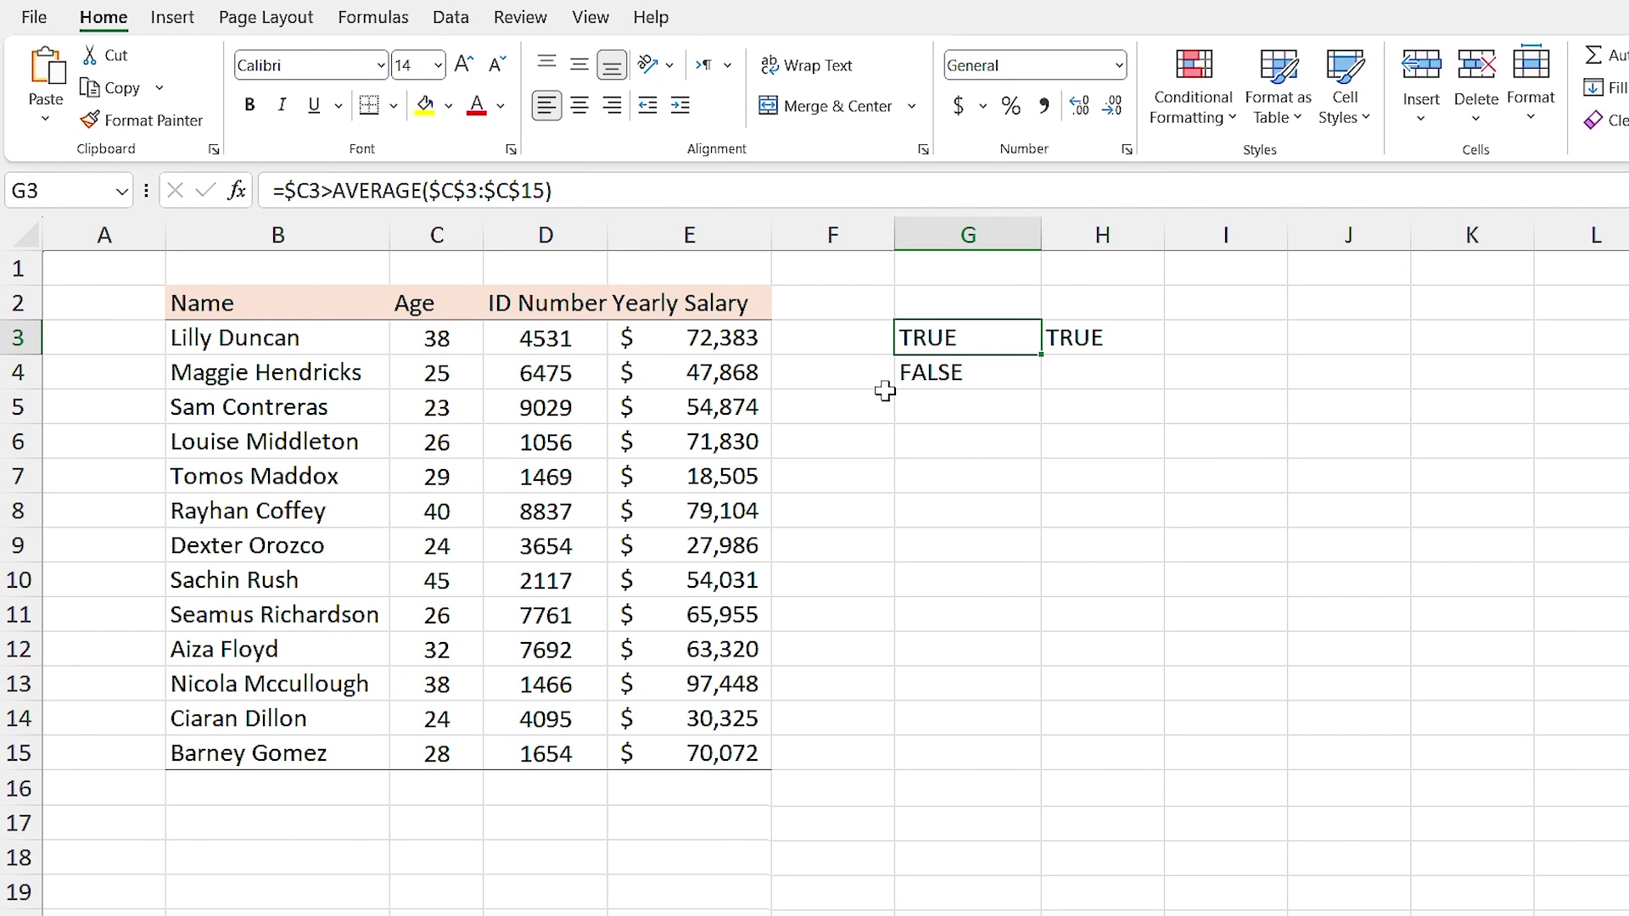
# Create a formula-based conditional formatting rule for B3:E15 using the copied formula =$C3>AVERAGE($C$3:$C$15)
pyautogui.moveTo(231, 346); pyautogui.dragTo(703, 741)
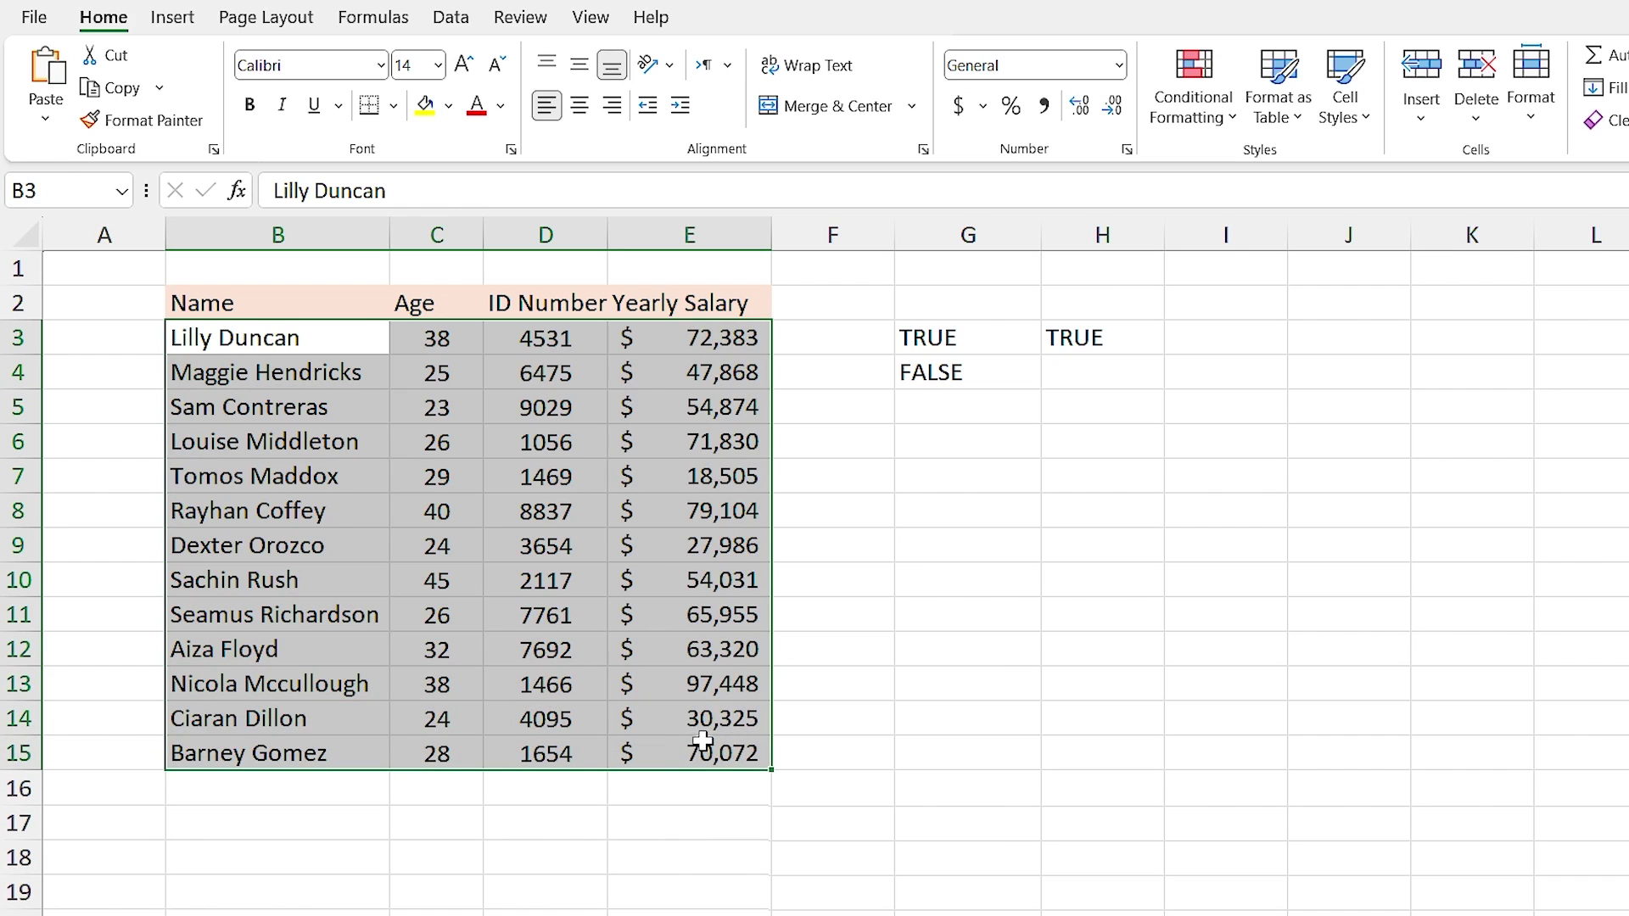
pyautogui.click(1197, 106)
pyautogui.click(1232, 472)
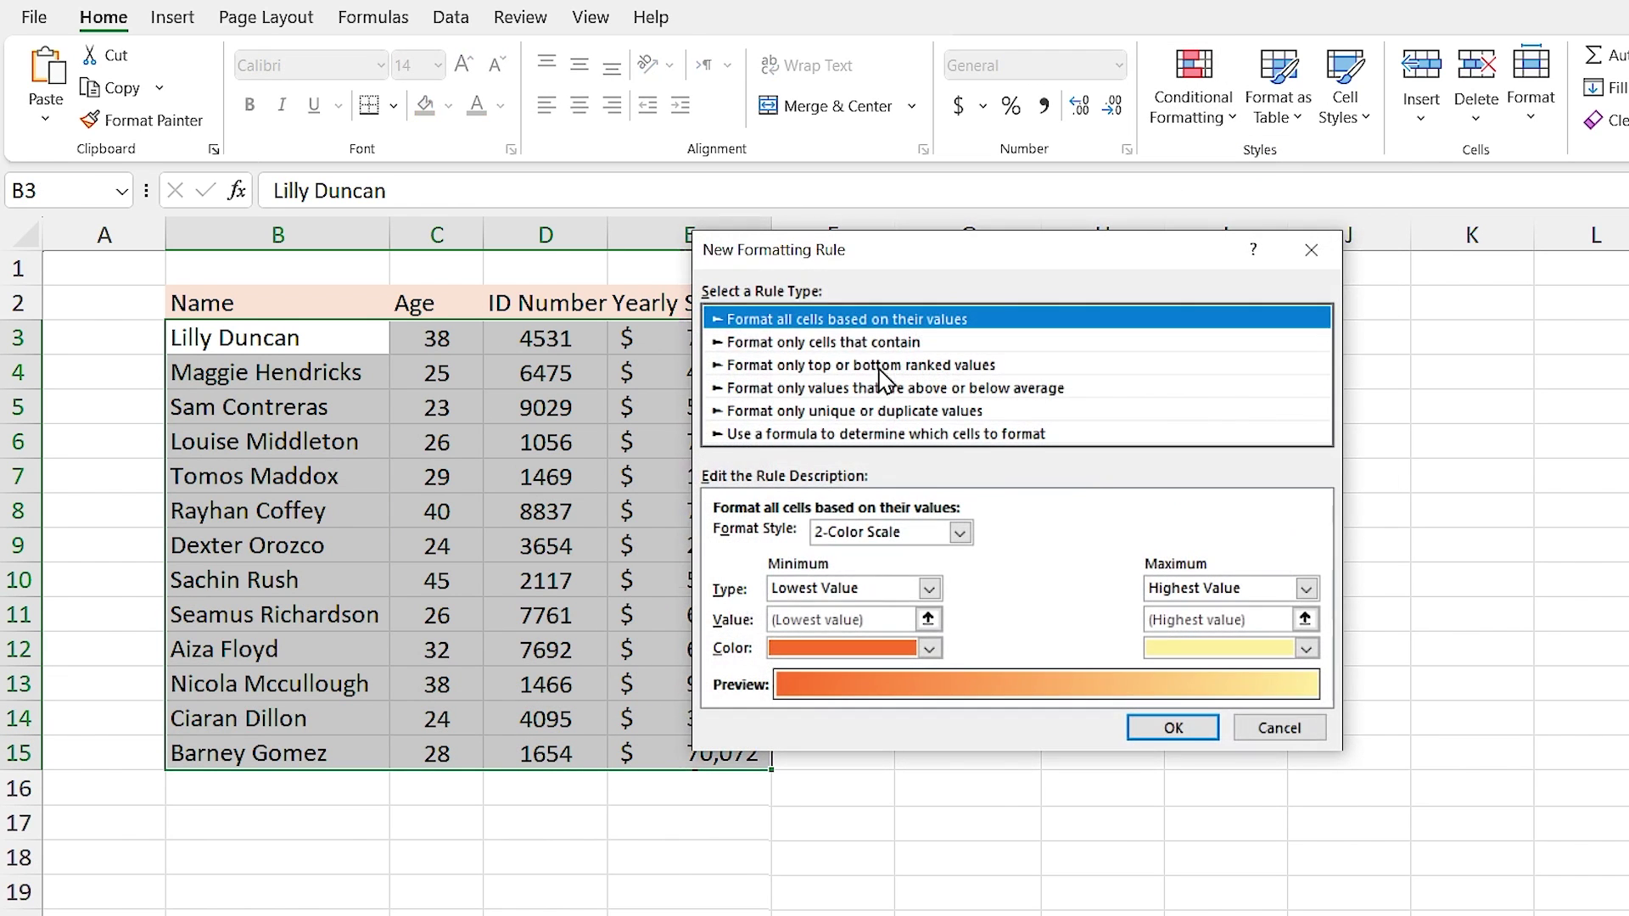
pyautogui.moveTo(838, 246); pyautogui.dragTo(942, 305)
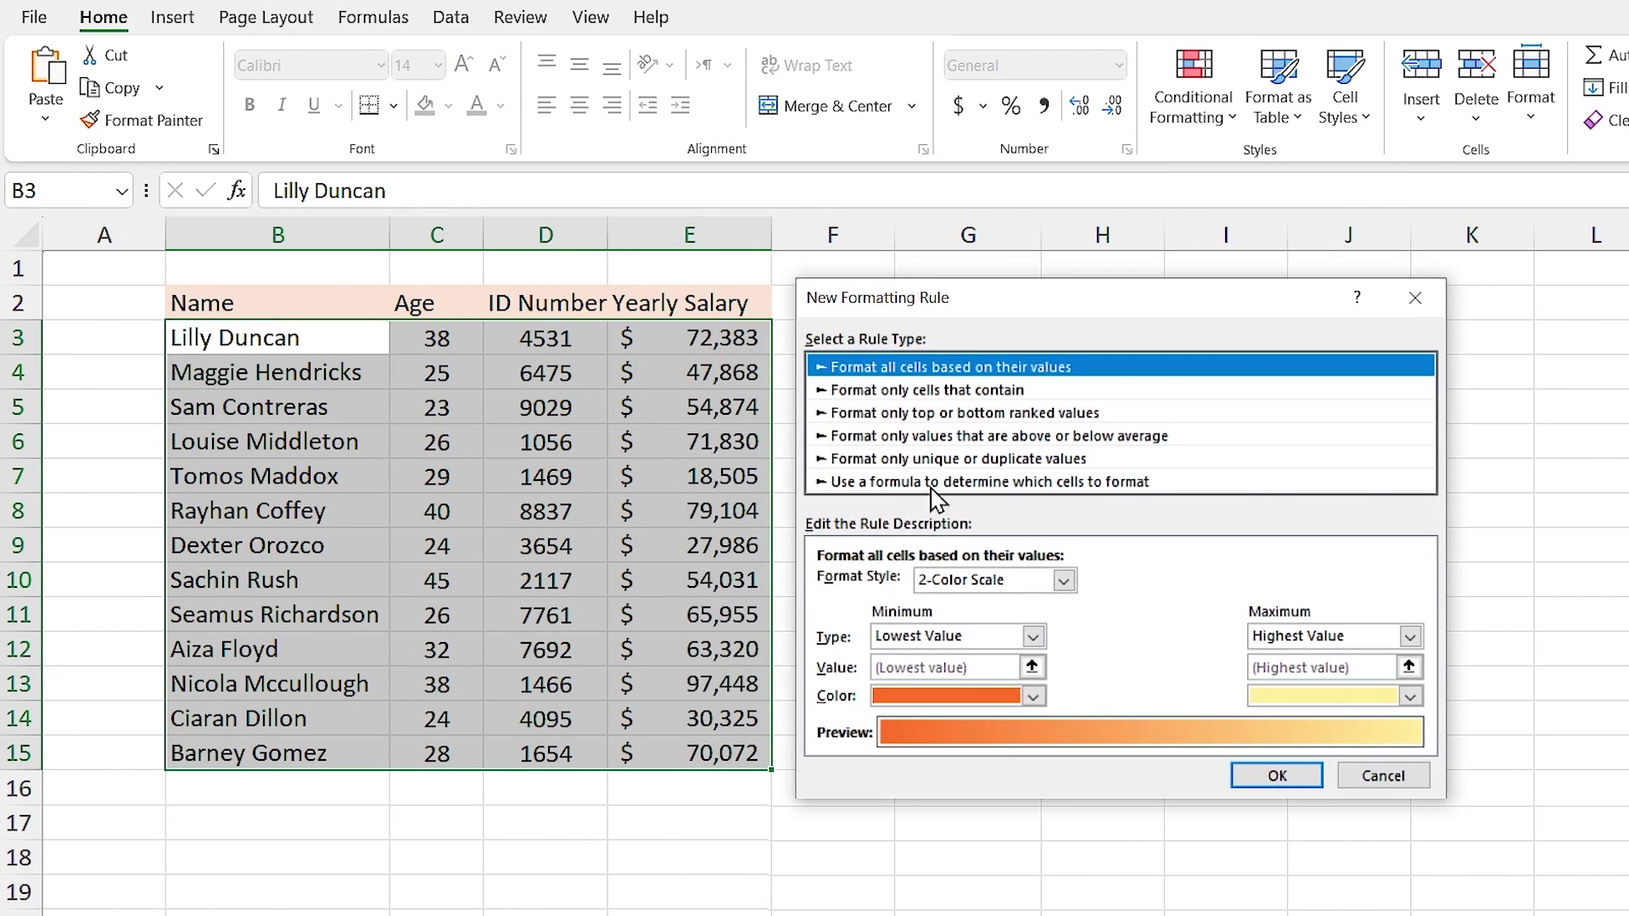
pyautogui.click(905, 483)
pyautogui.click(873, 584)
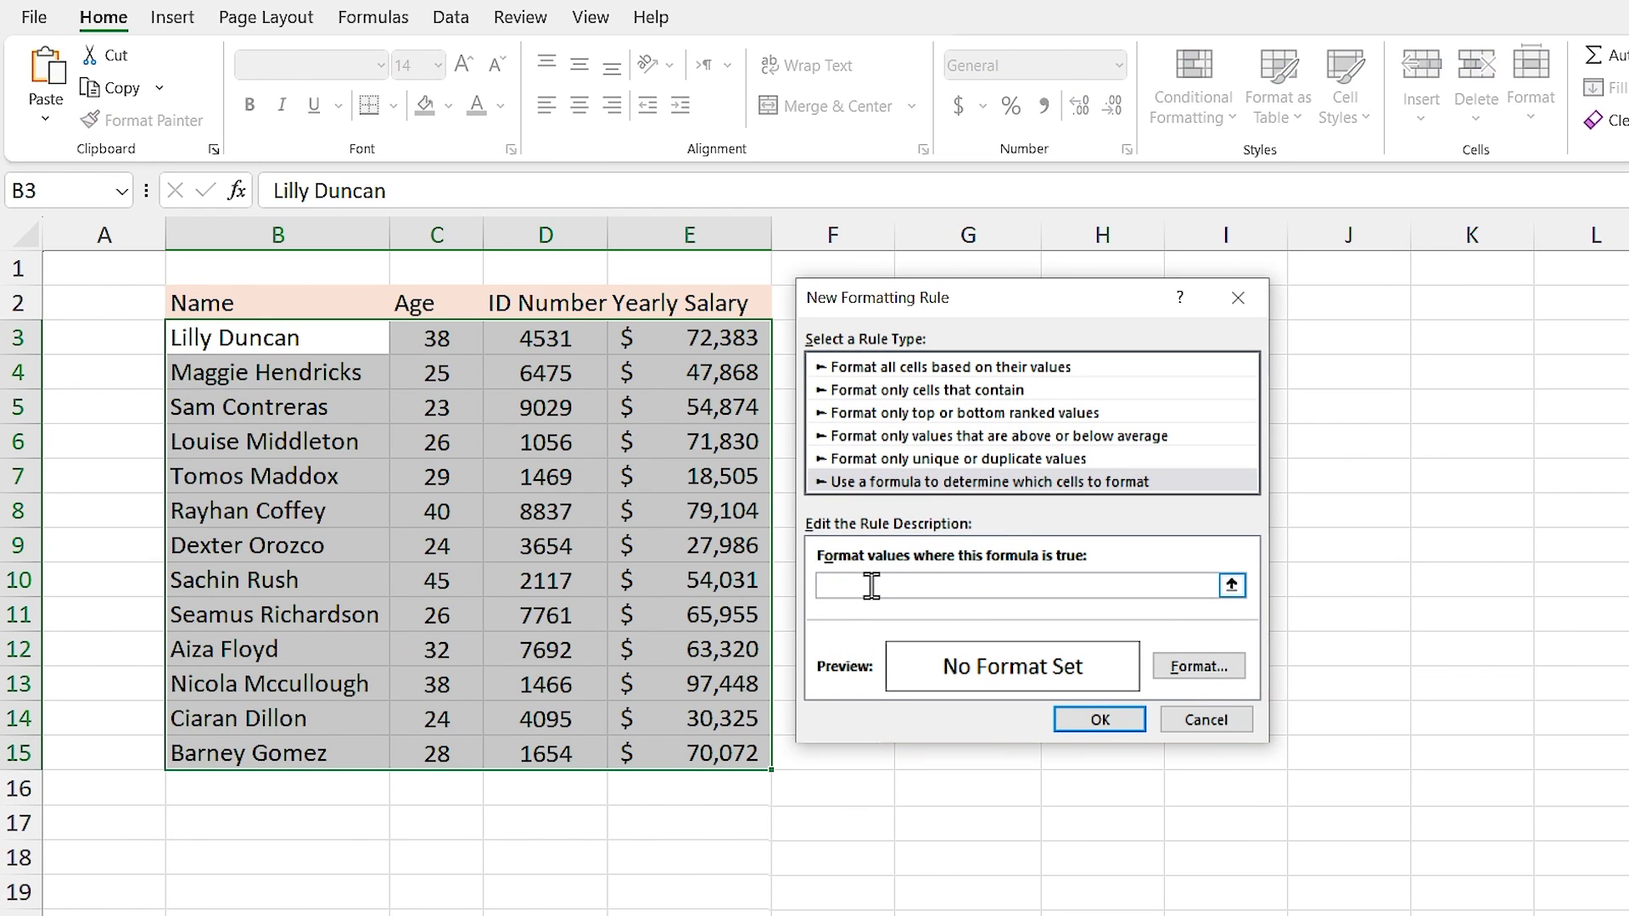
pyautogui.hotkey('ctrl', 'v')
# Give the rule a light green fill, apply it to the employee table, and deselect the table
pyautogui.click(1199, 666)
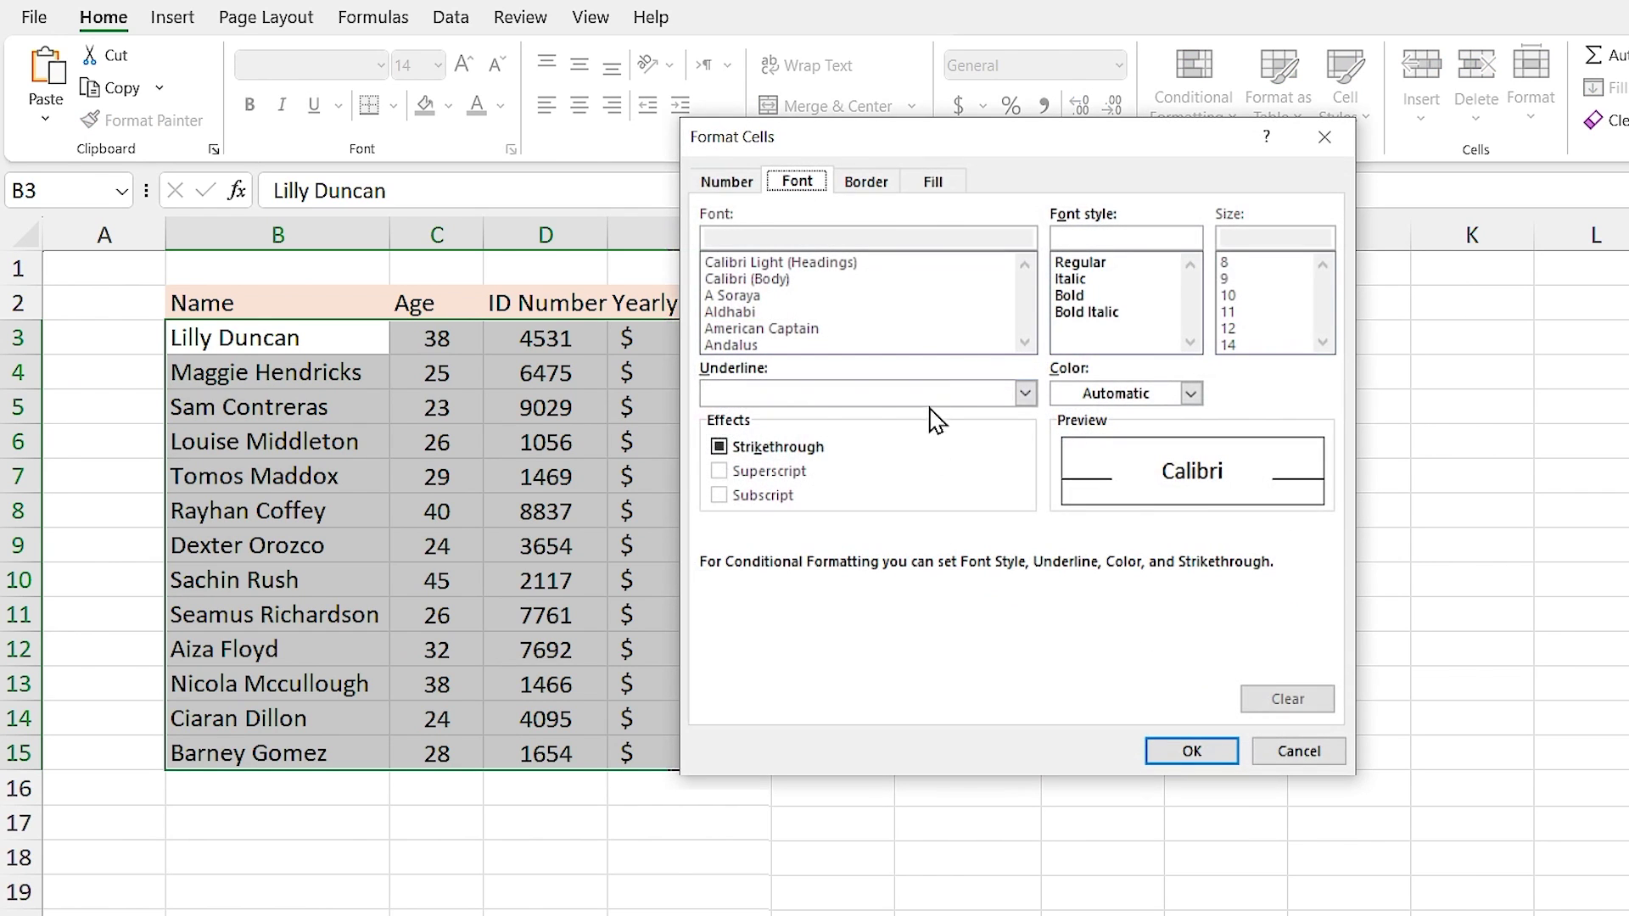
pyautogui.click(941, 190)
pyautogui.click(931, 309)
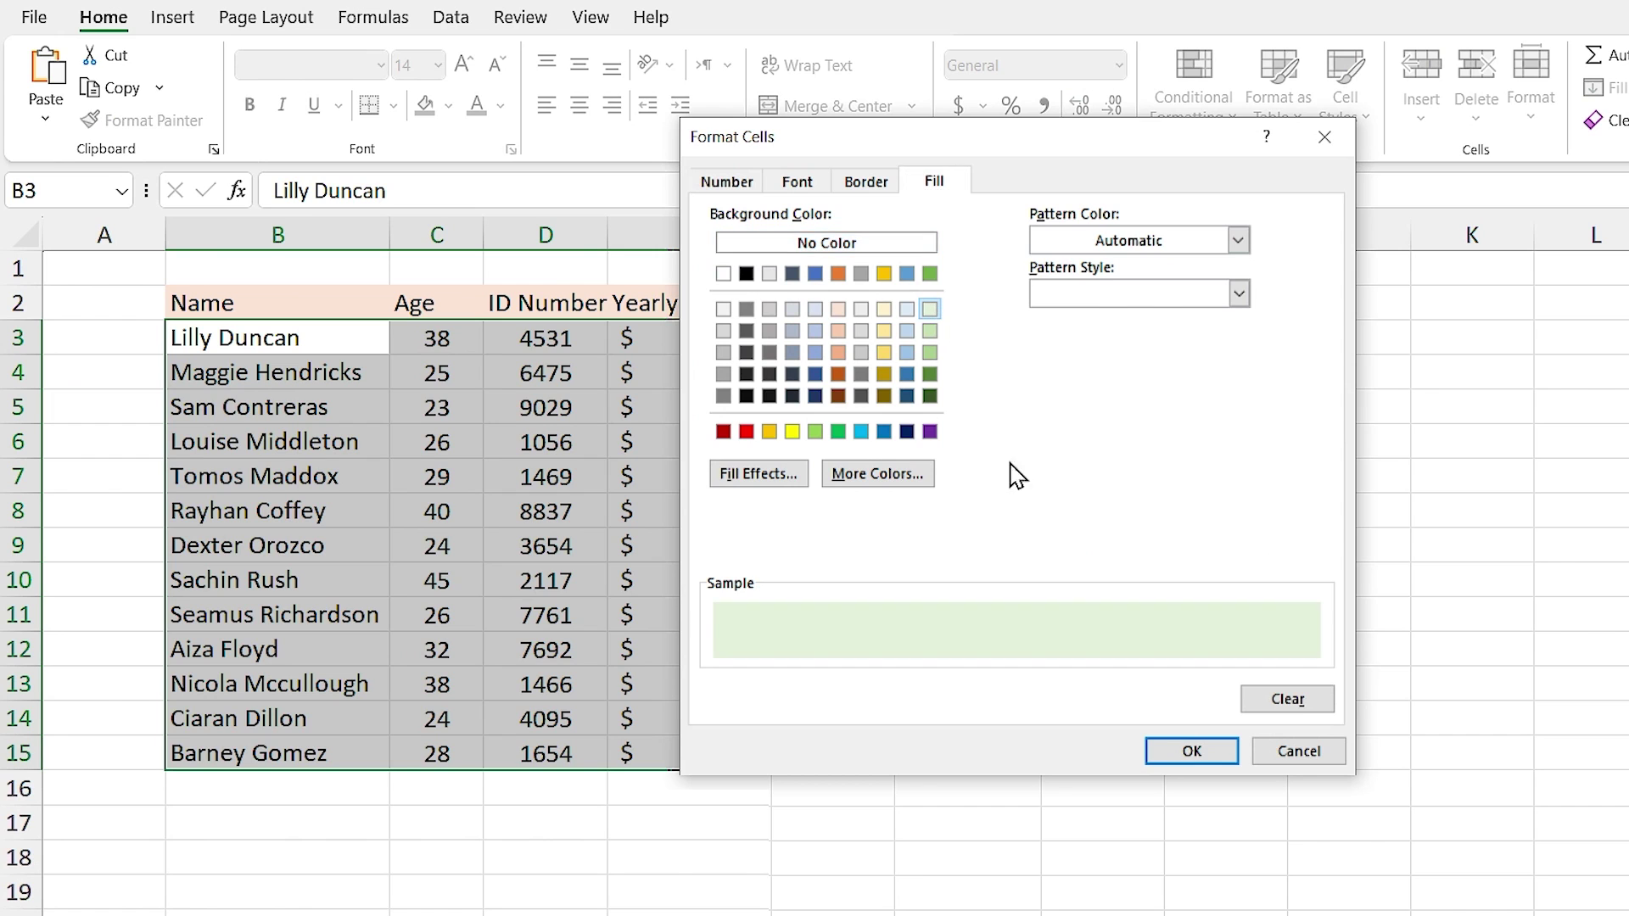
pyautogui.click(1192, 751)
pyautogui.click(1106, 721)
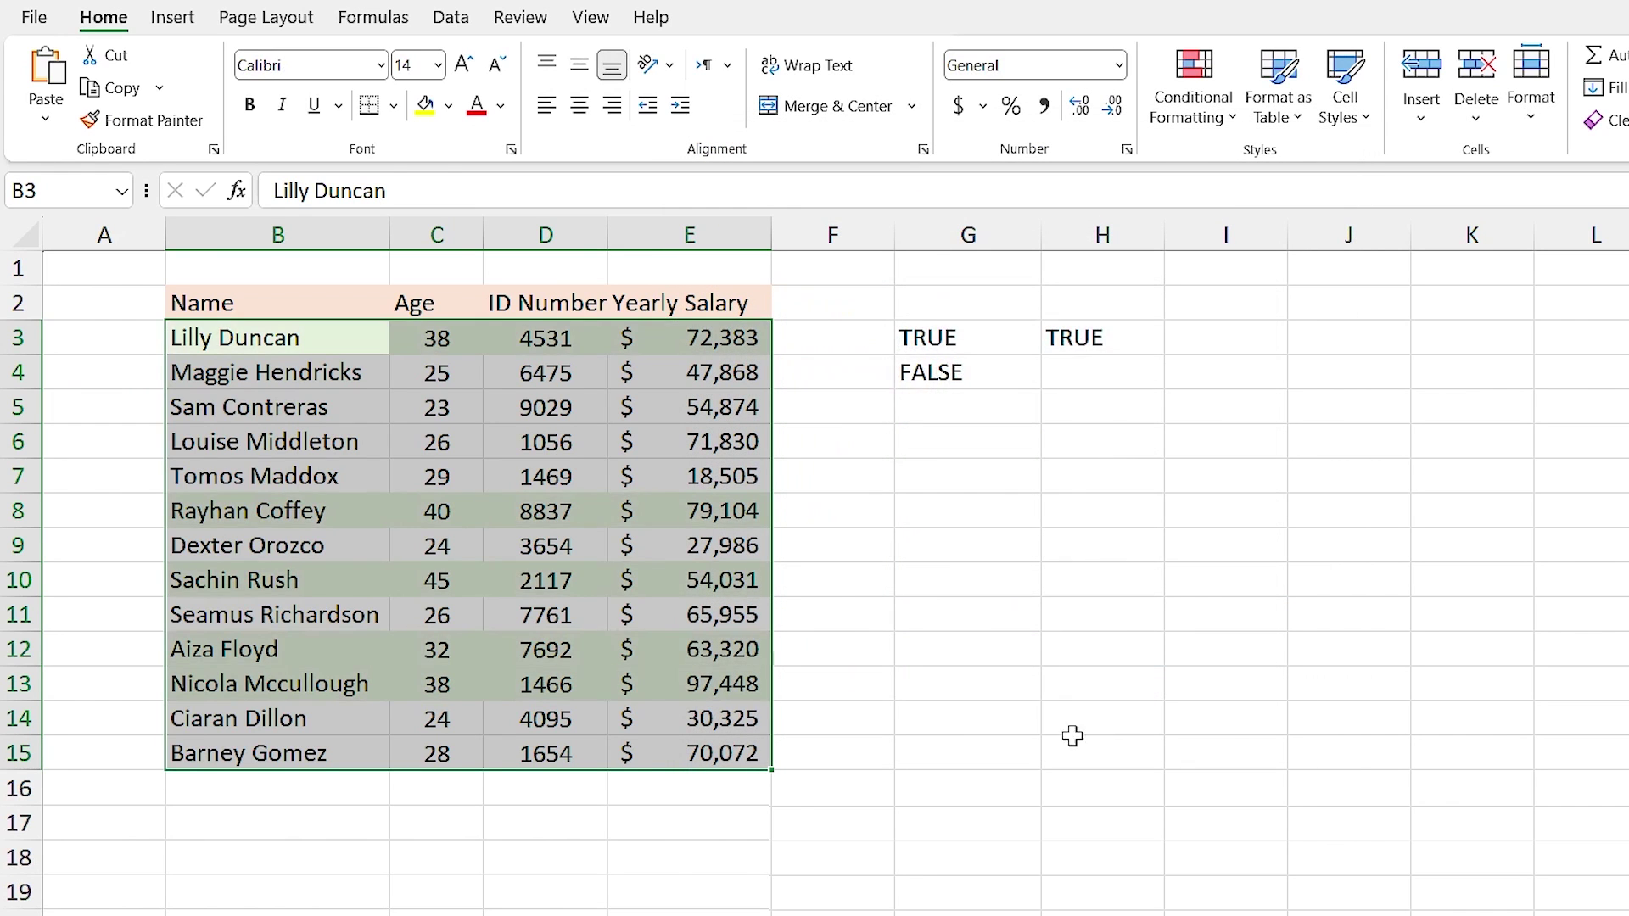
pyautogui.click(833, 573)
pyautogui.click(884, 765)
pyautogui.click(922, 789)
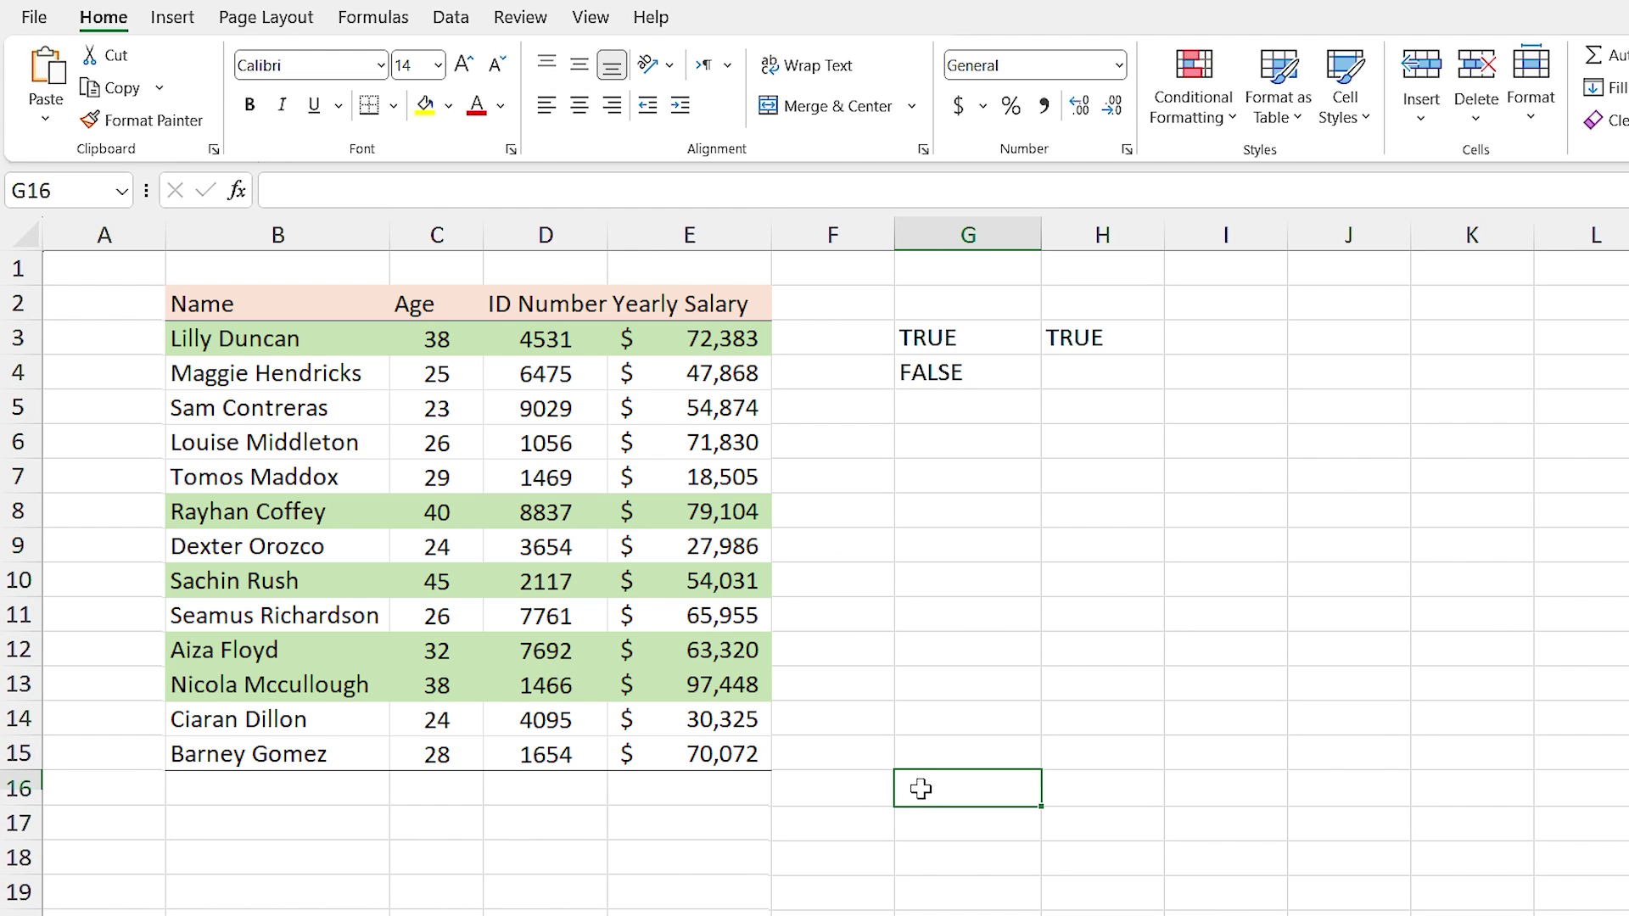